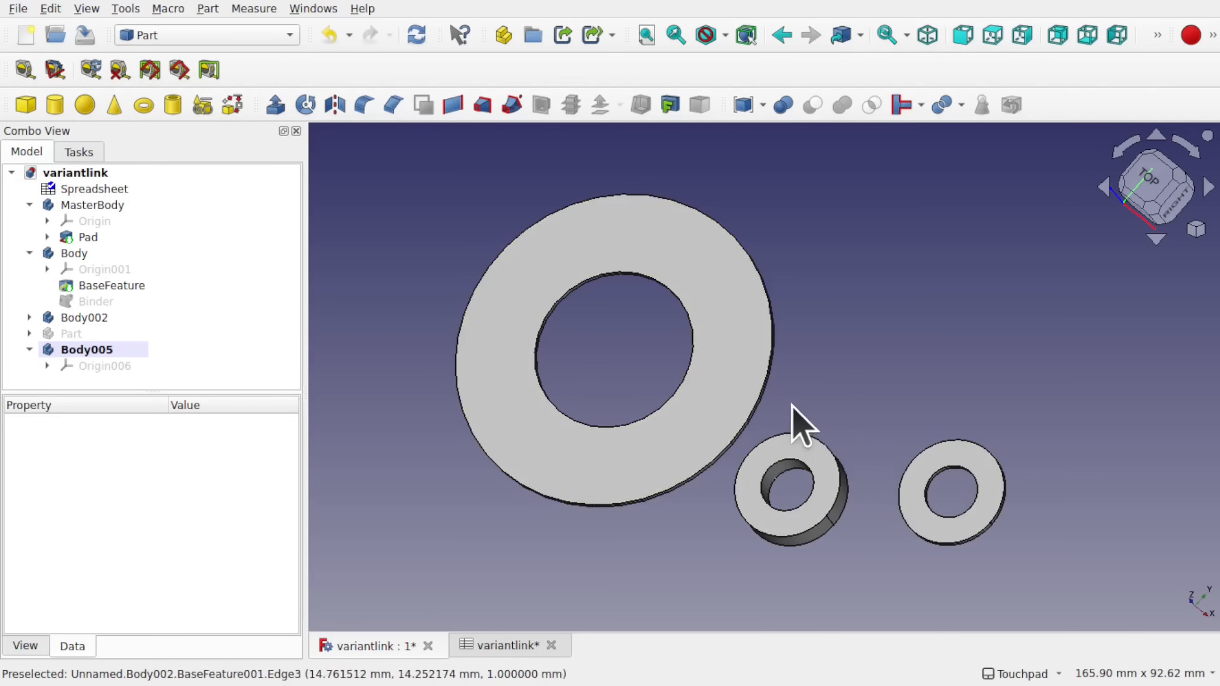
- Review the size and height tables in the spreadsheet, and the properties of MasterBody, Body, Body002 and Body005
double_click(97, 189)
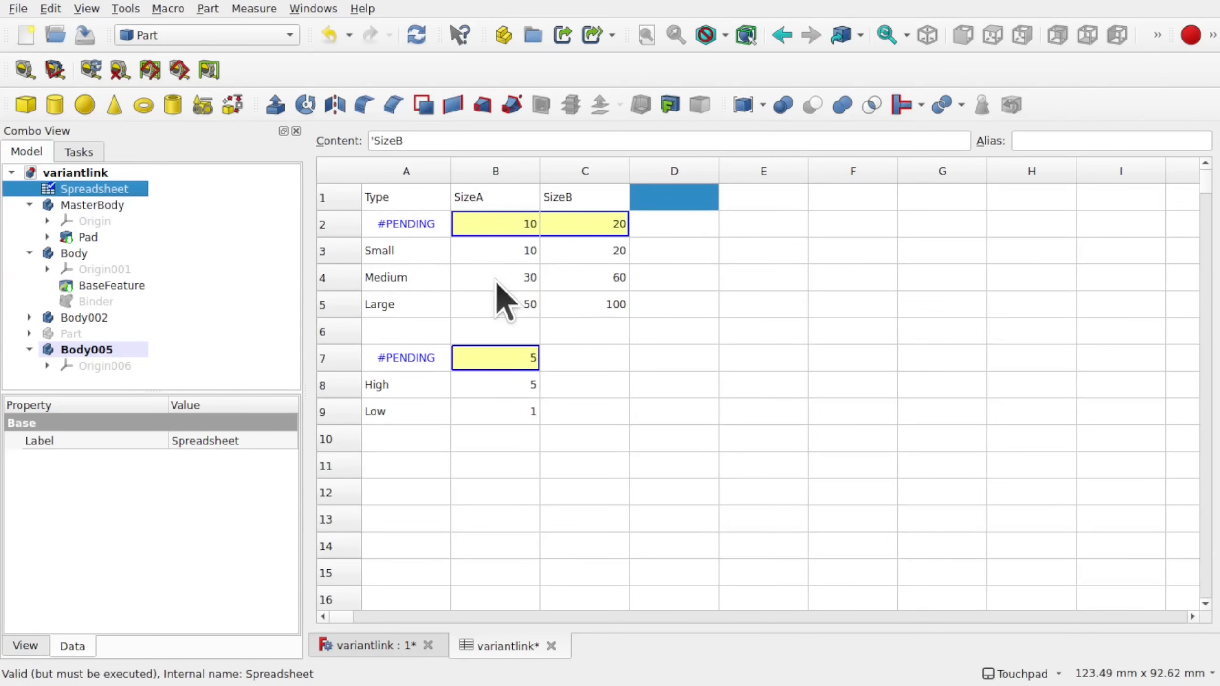
click(676, 335)
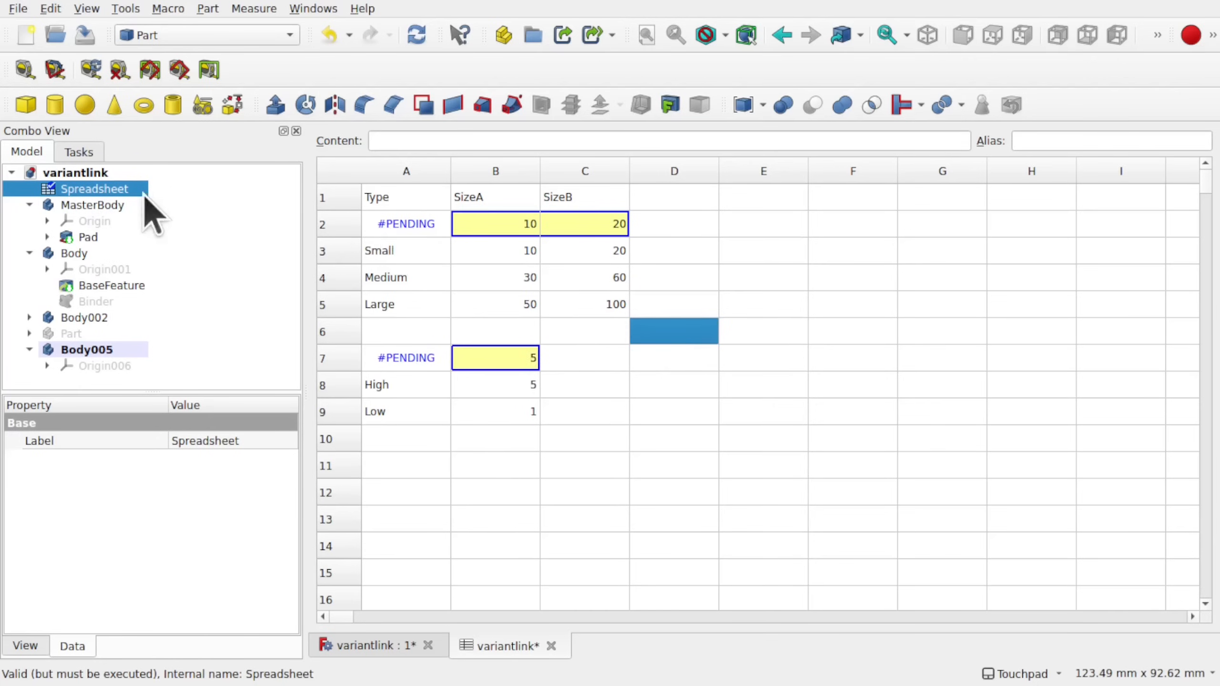
click(100, 210)
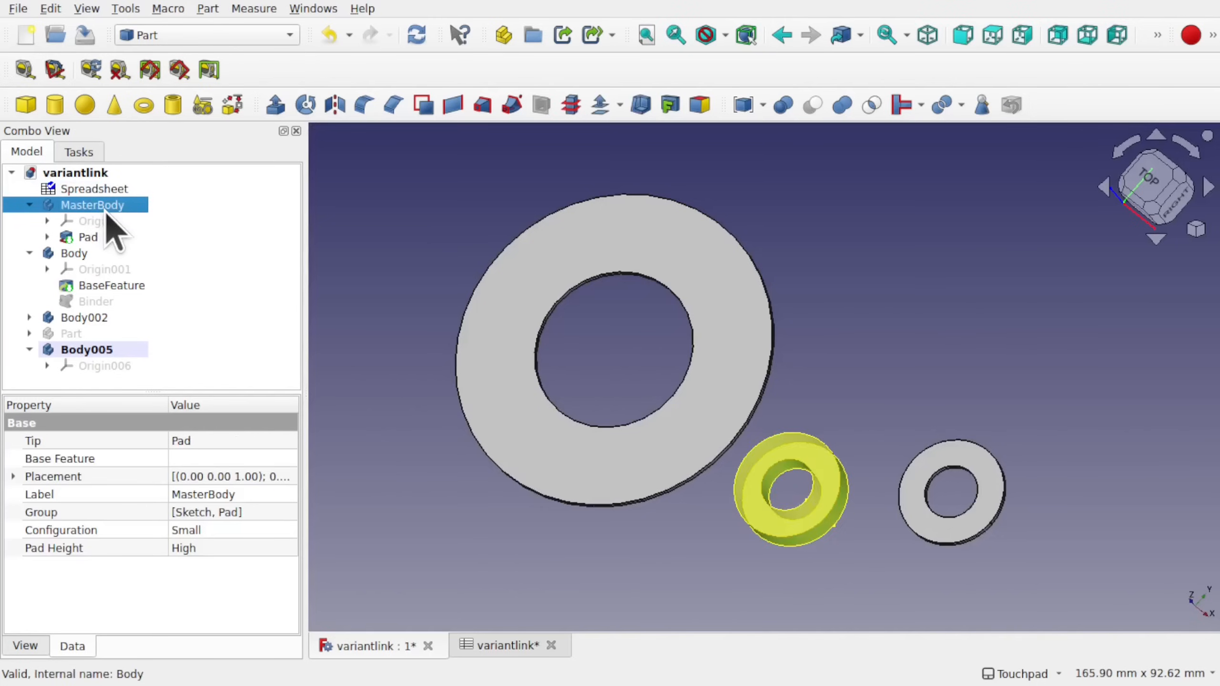
key(space)
key(space)
click(74, 253)
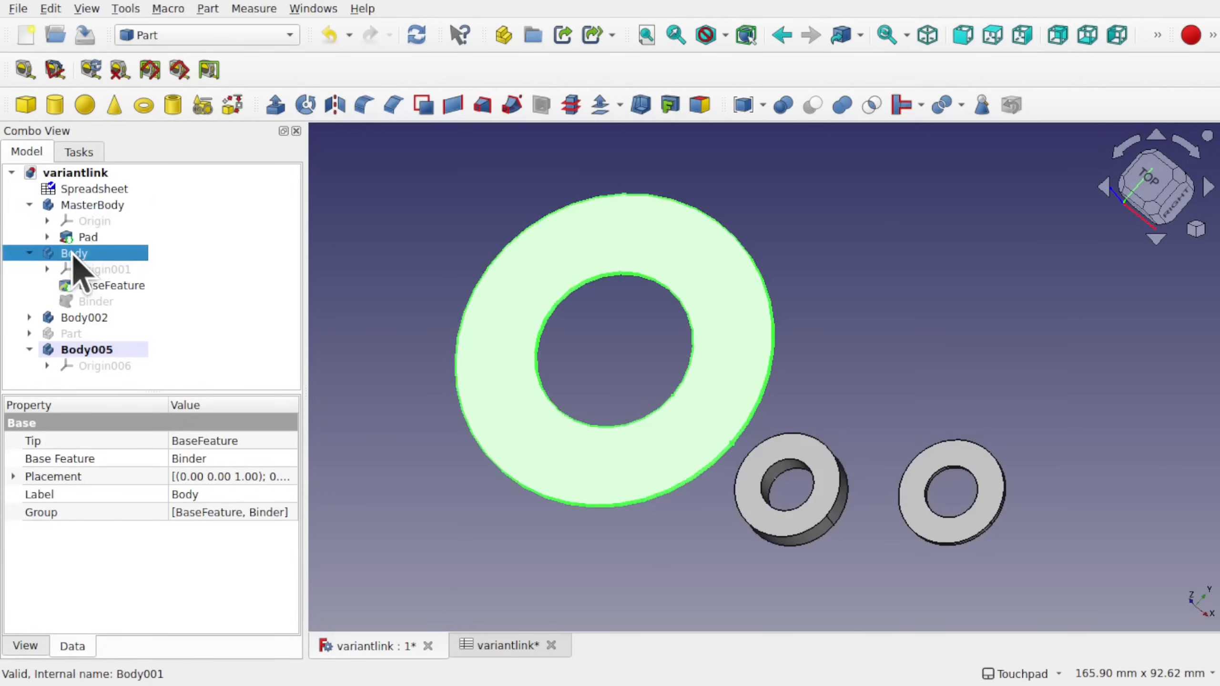
click(83, 319)
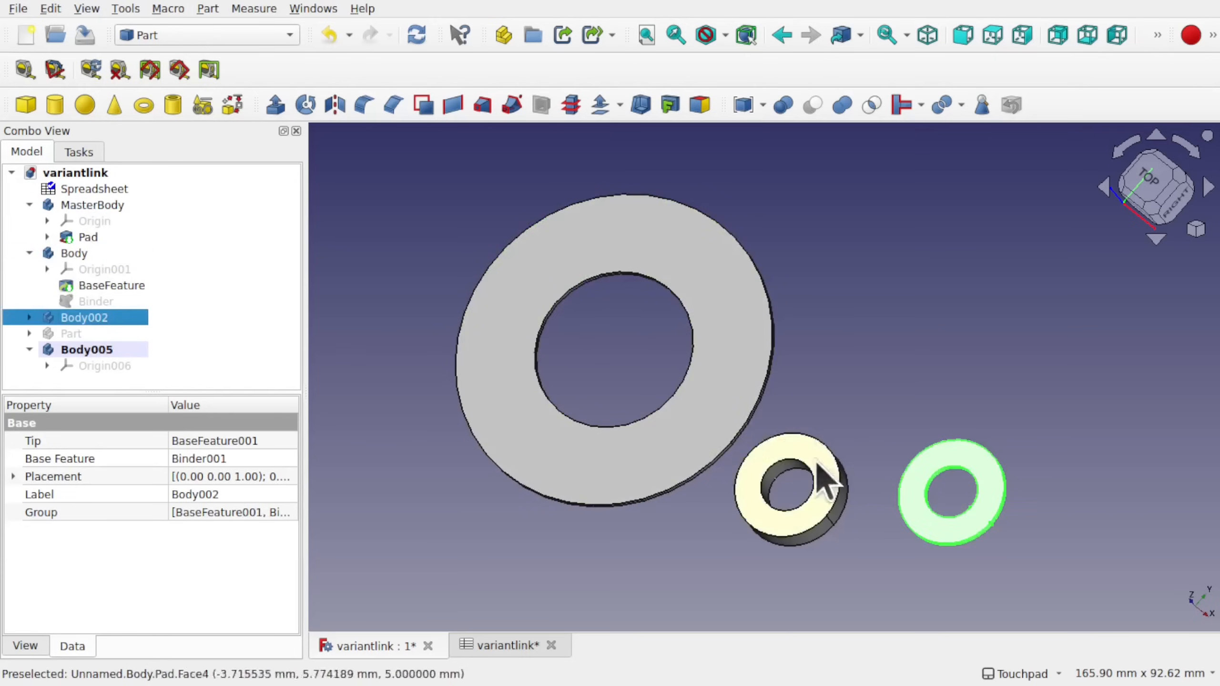
click(96, 351)
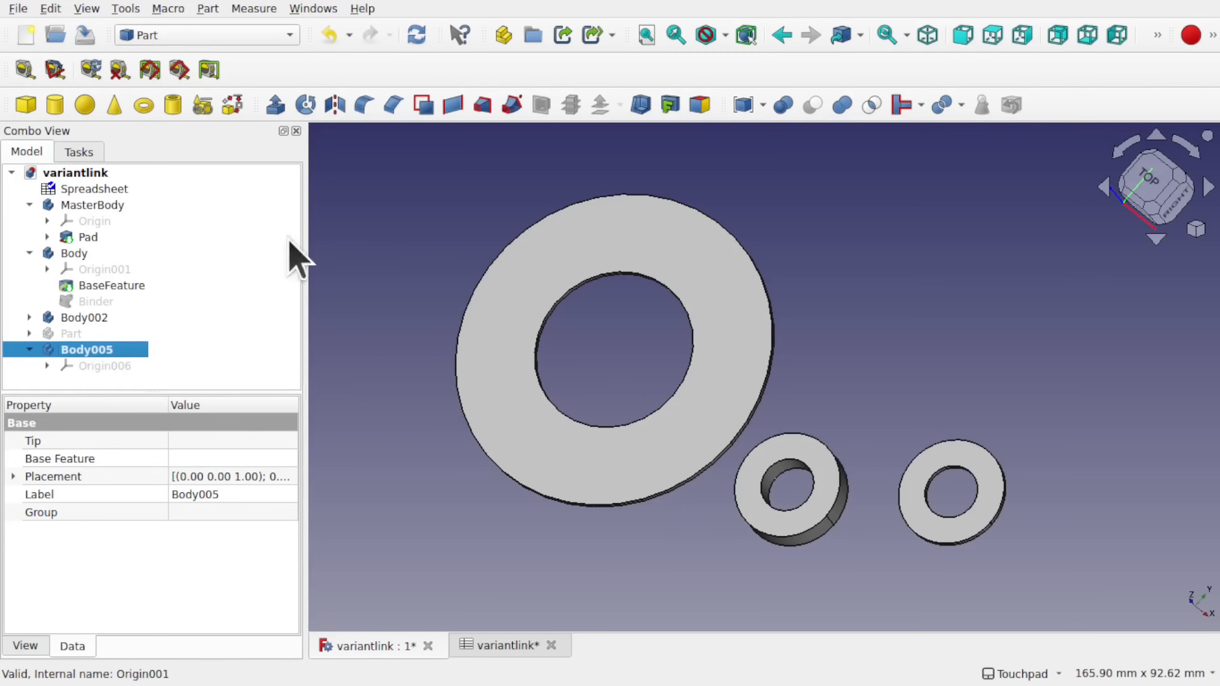
- Set the configuration of Body's Binder to Large and its pad height to High
click(91, 301)
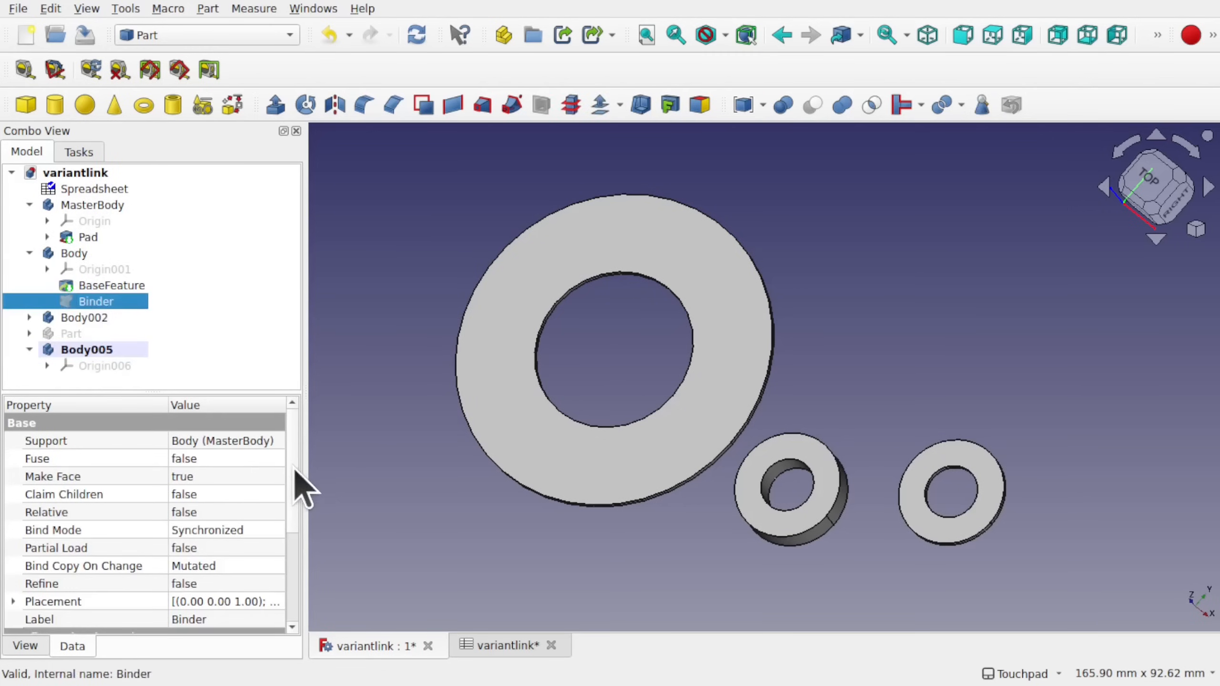
scroll(294, 567, down, 3)
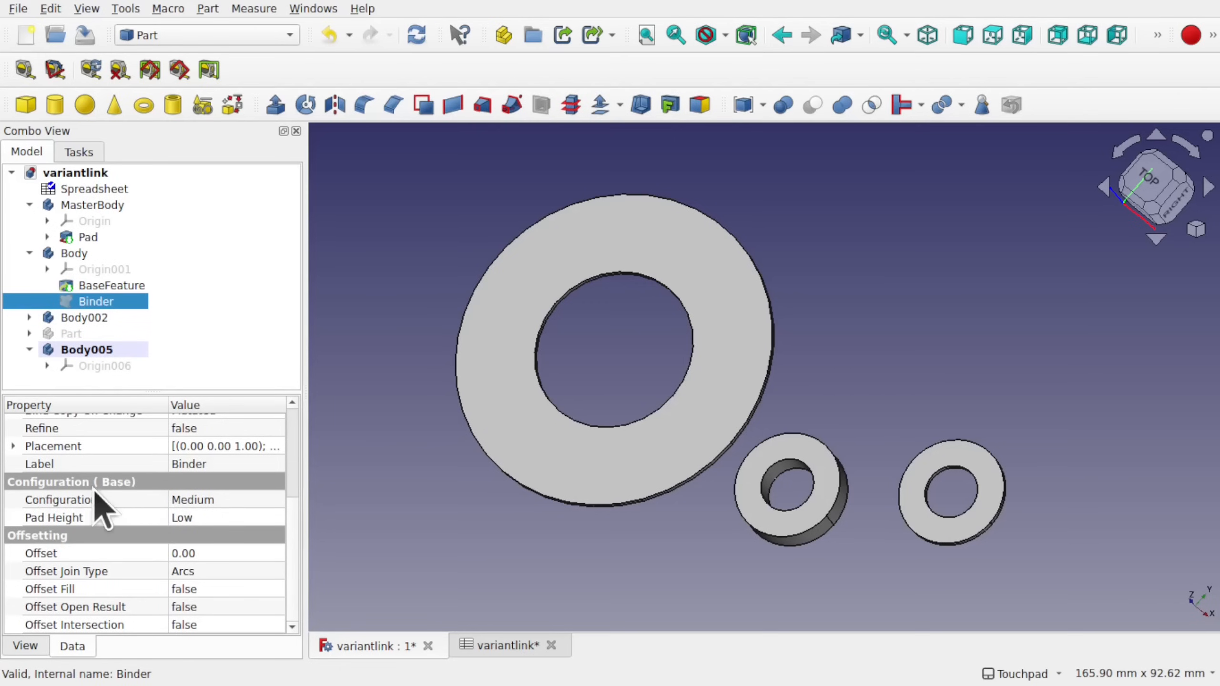
click(246, 500)
click(248, 500)
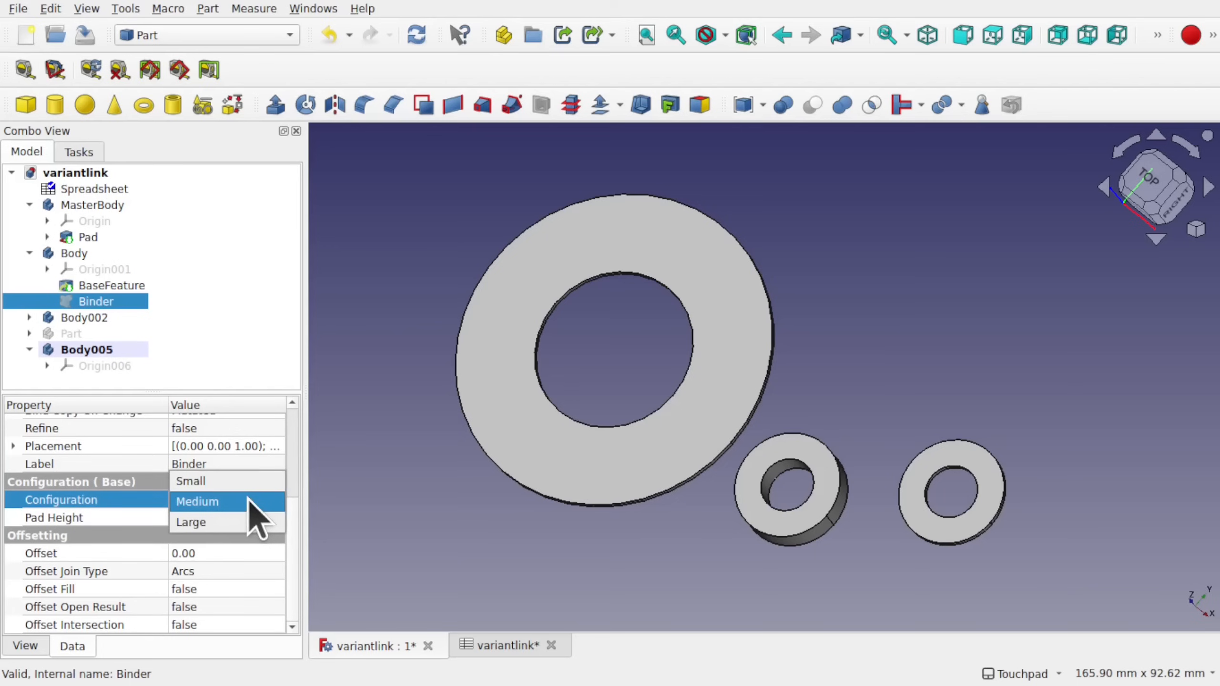
click(240, 517)
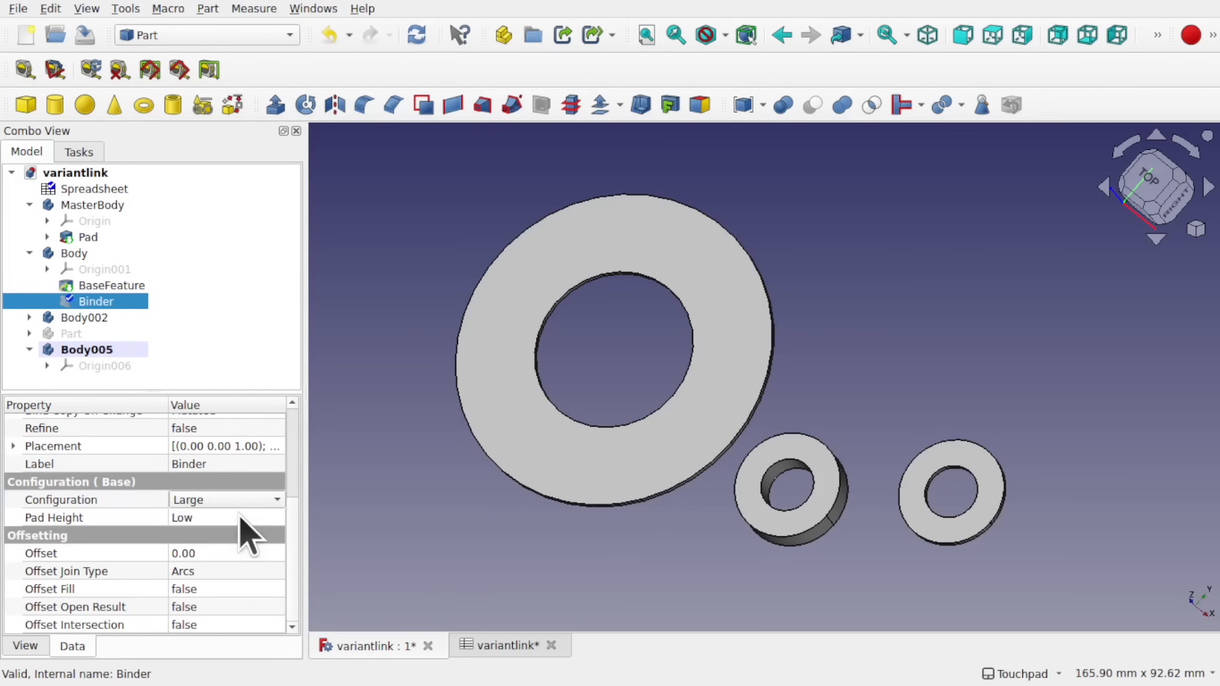
click(239, 516)
click(239, 515)
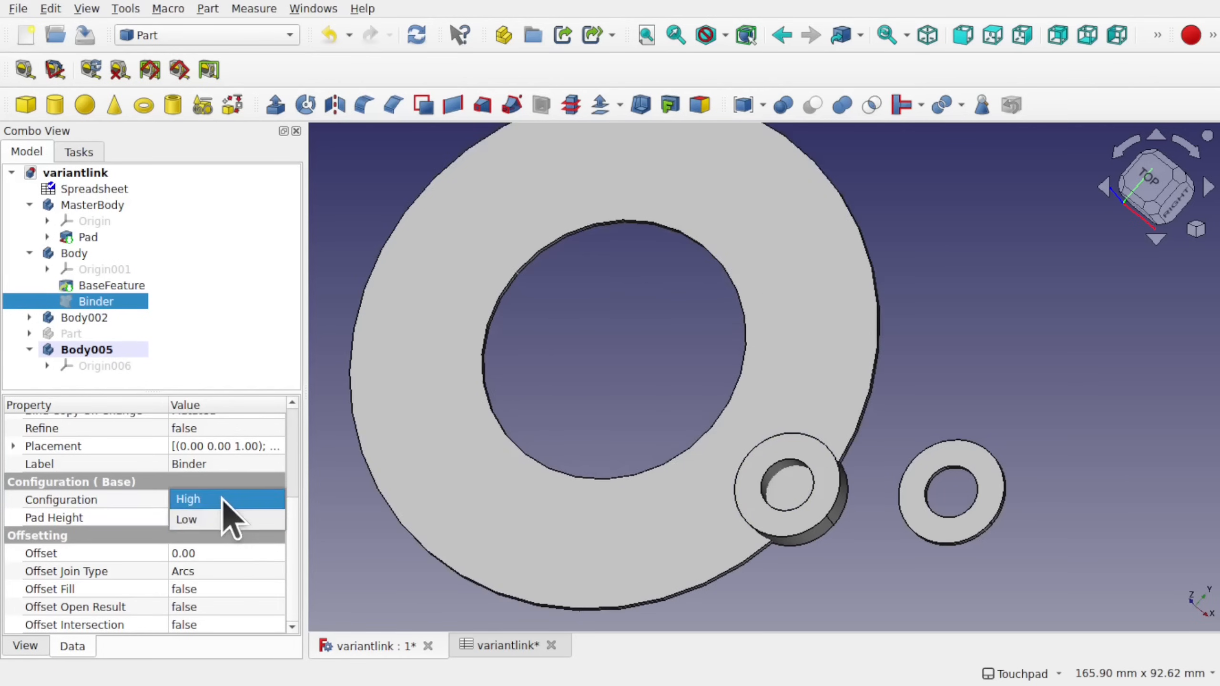
click(223, 500)
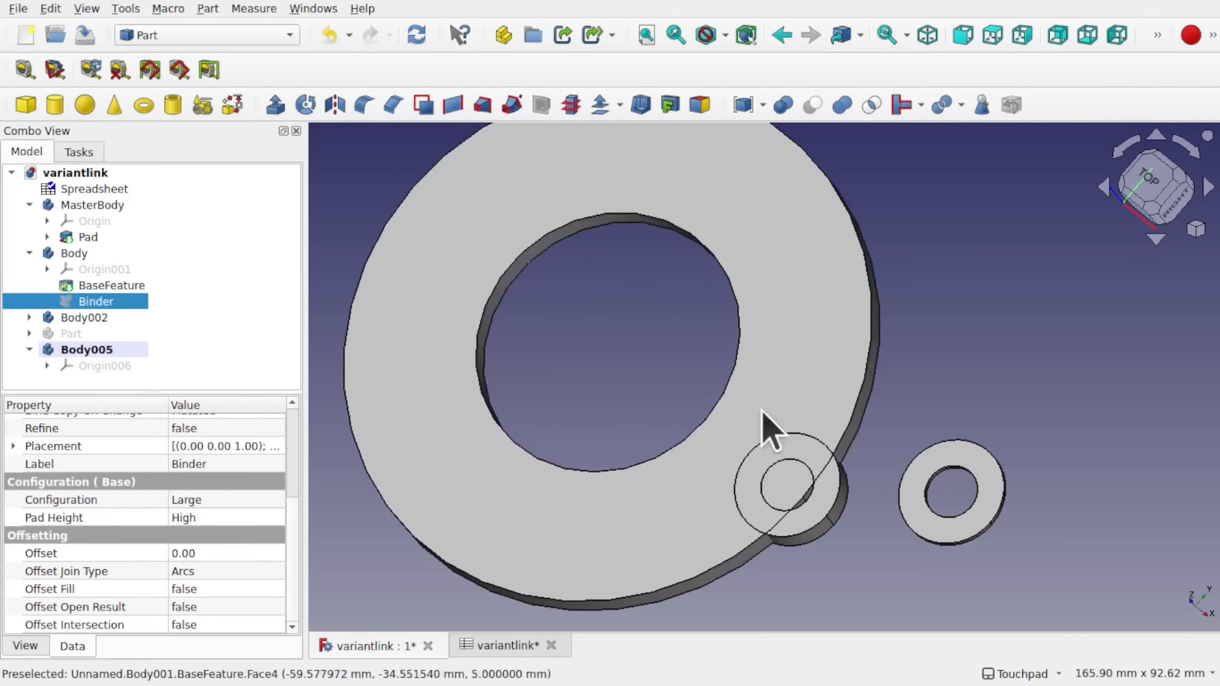
- Hide the MasterBody's pad and set Body002's Binder001 to the Medium configuration with Low pad height
click(834, 519)
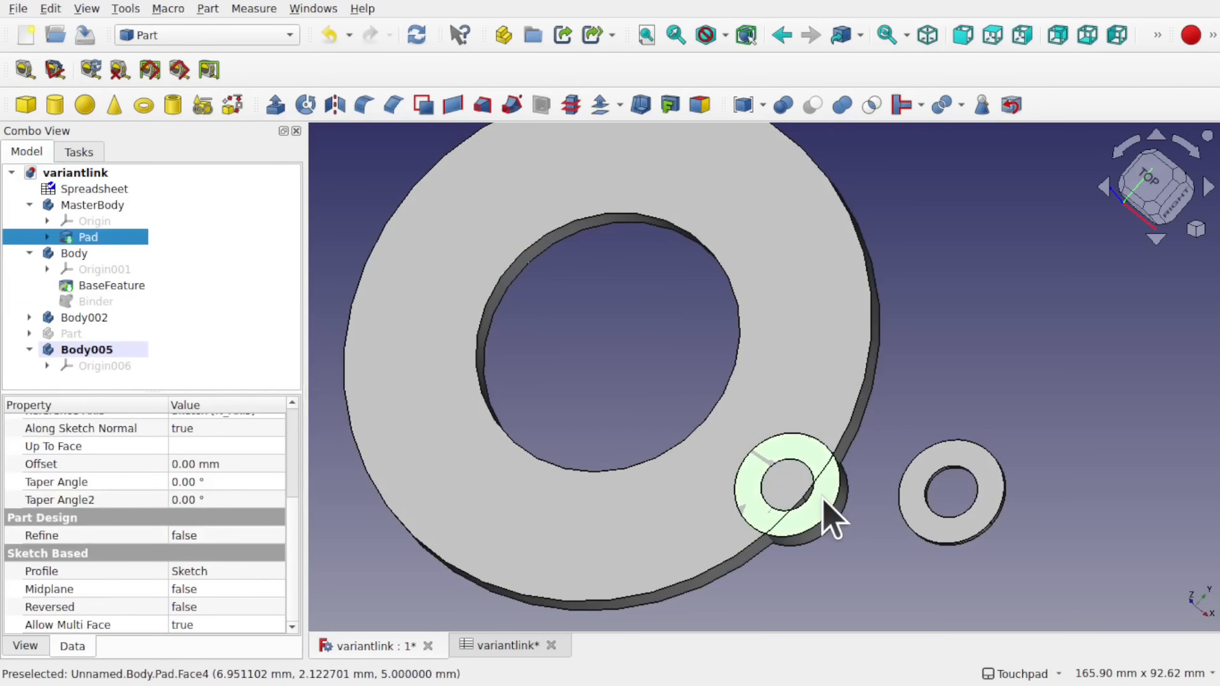
key(space)
click(932, 480)
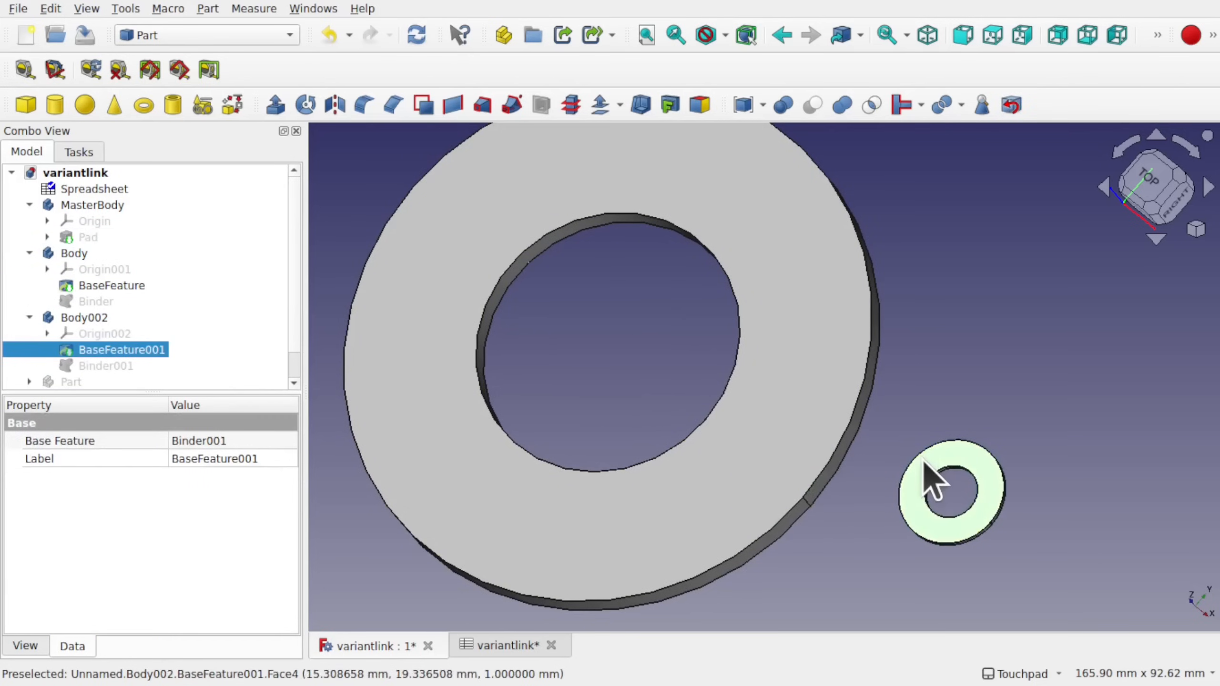
click(117, 368)
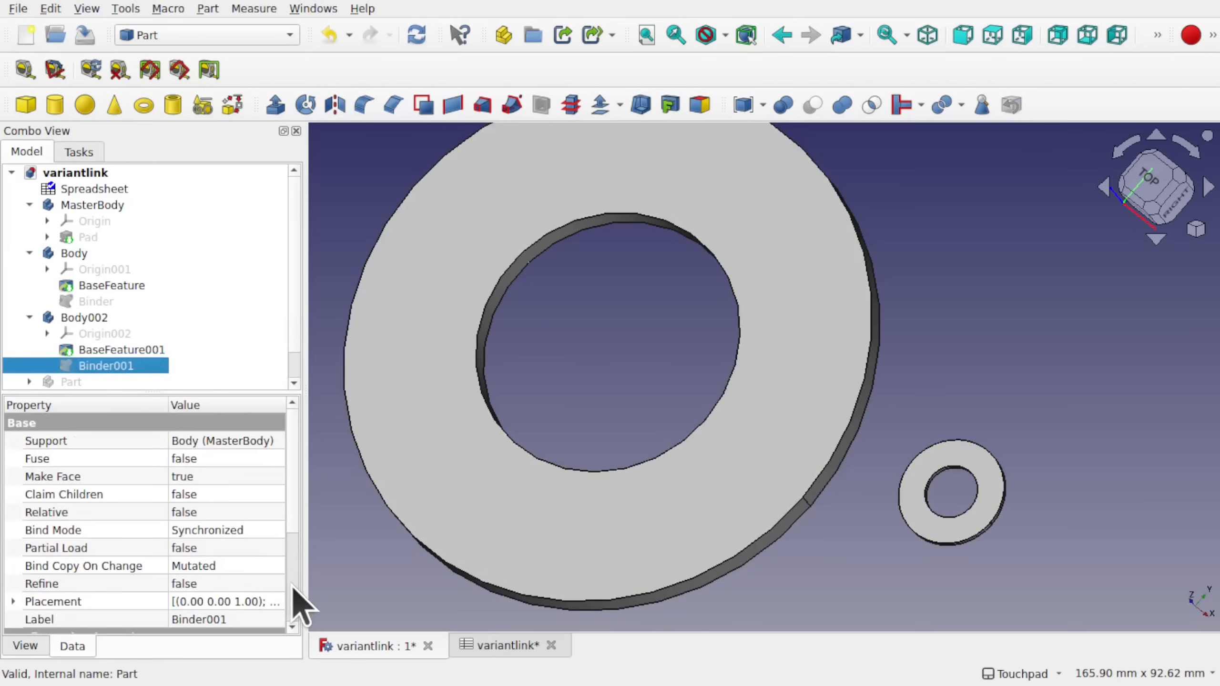
scroll(292, 586, down, 3)
click(229, 504)
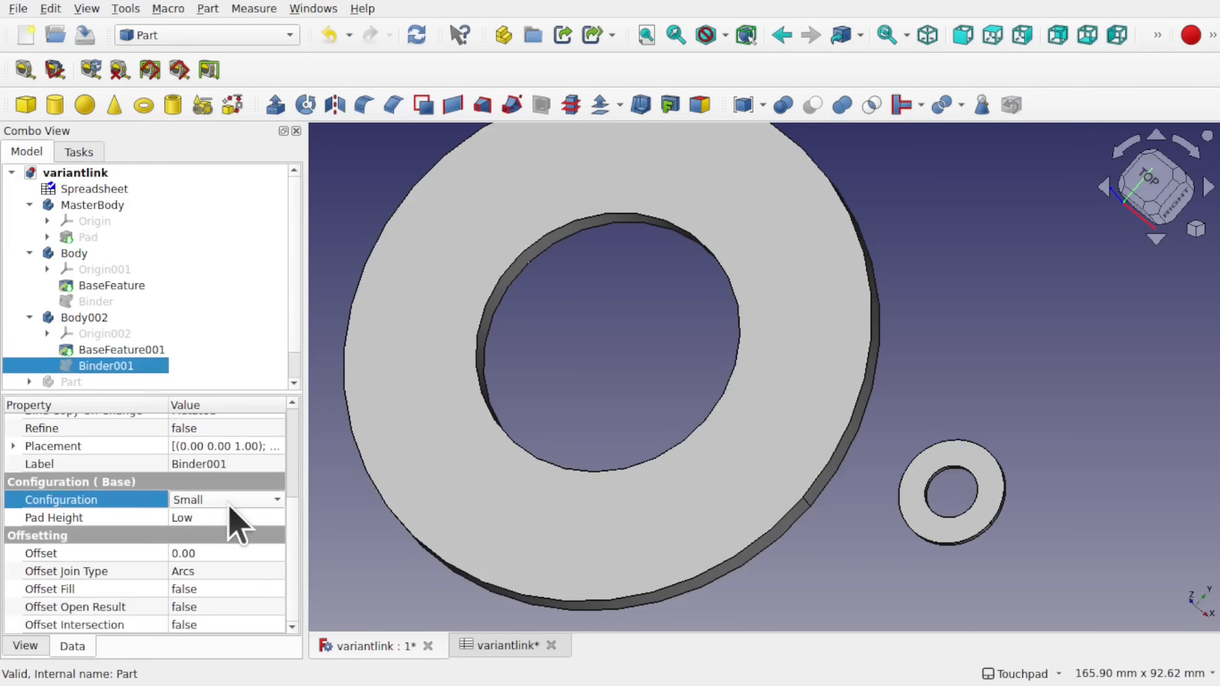
click(228, 504)
click(243, 524)
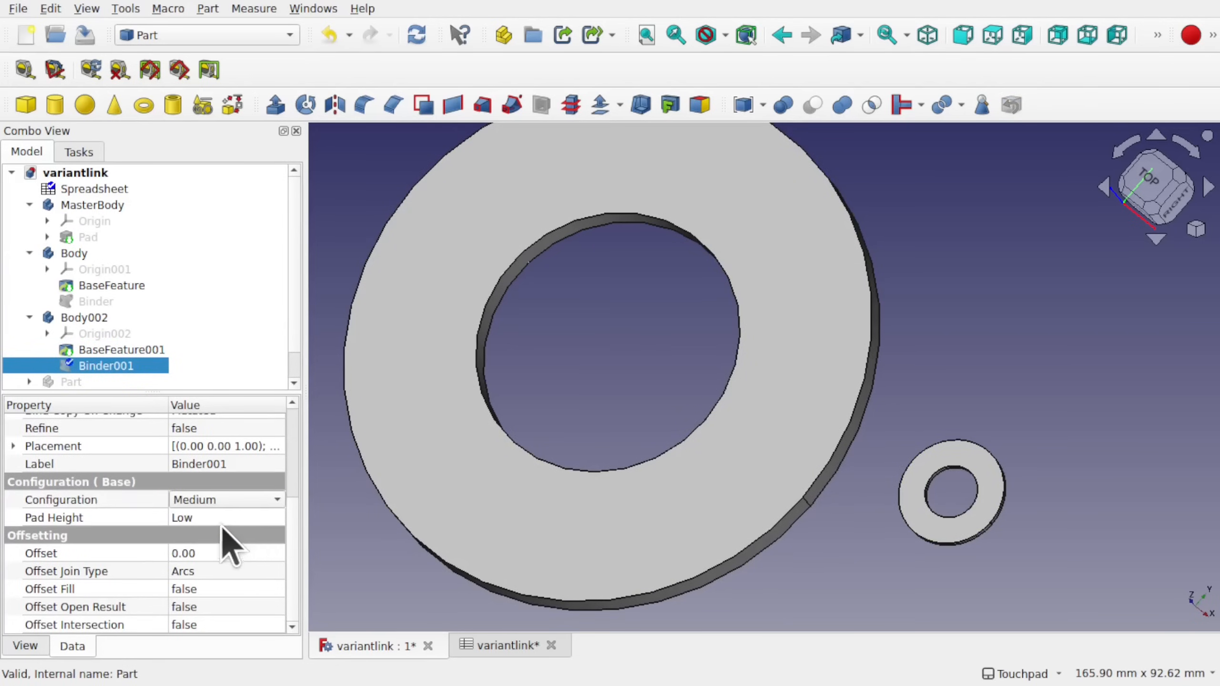
click(236, 515)
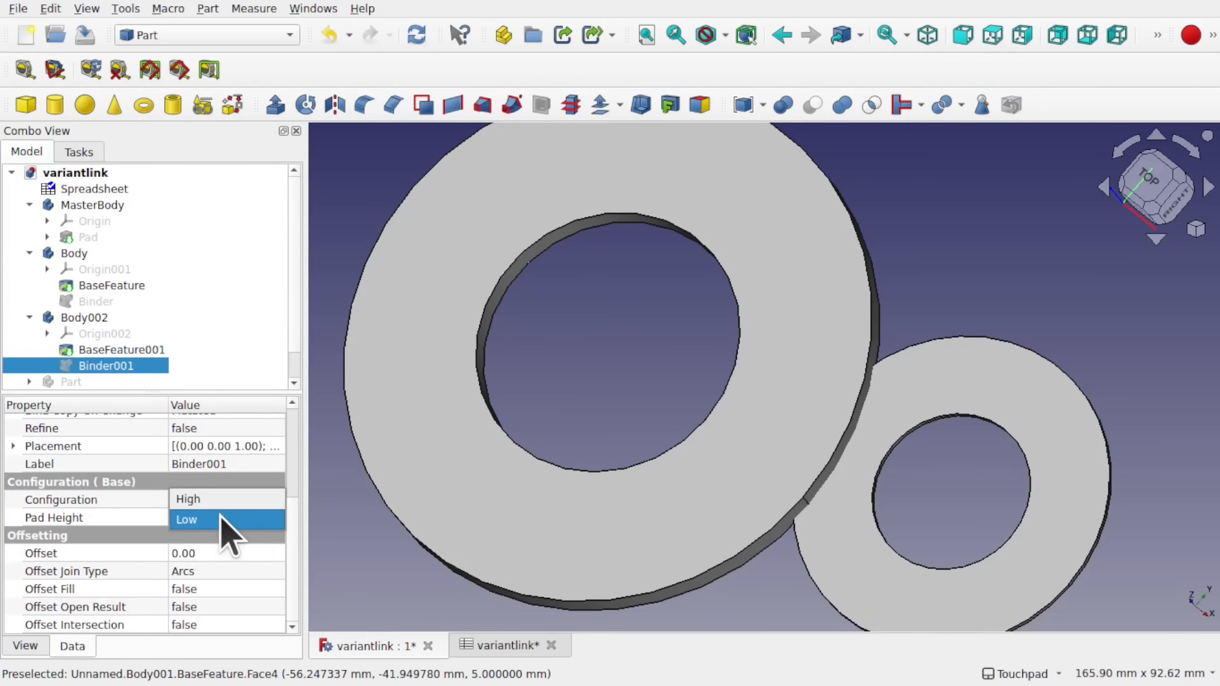
scroll(908, 369, down, 5)
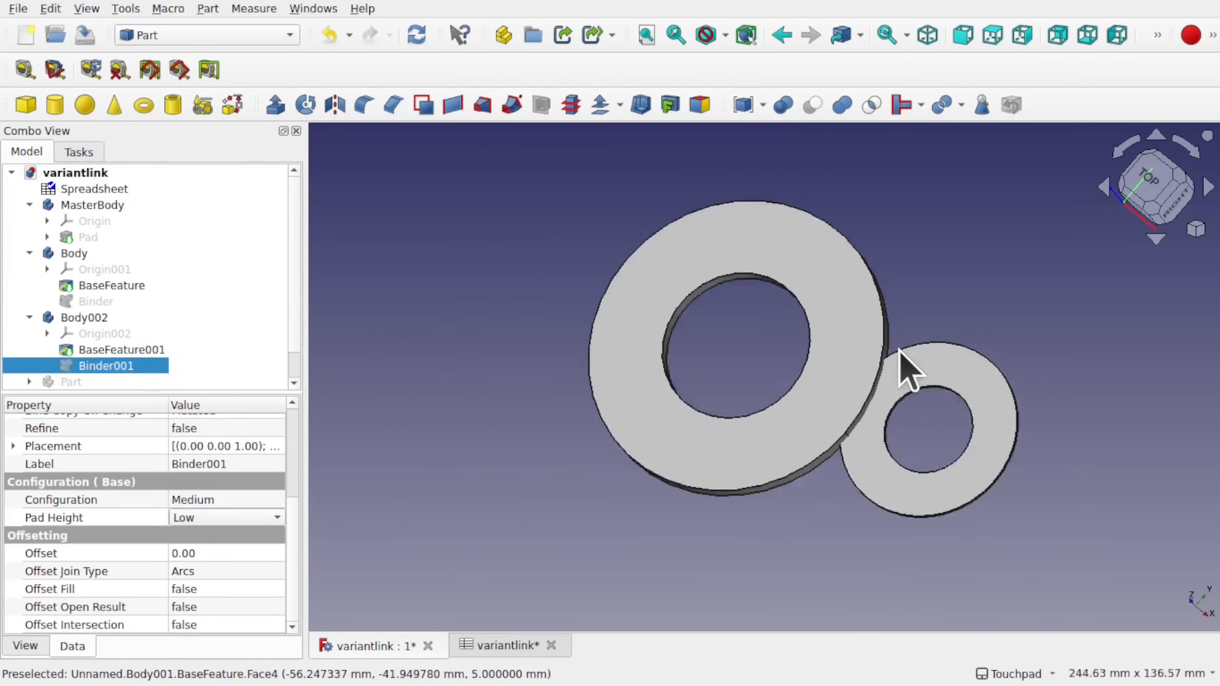
scroll(874, 371, up, 2)
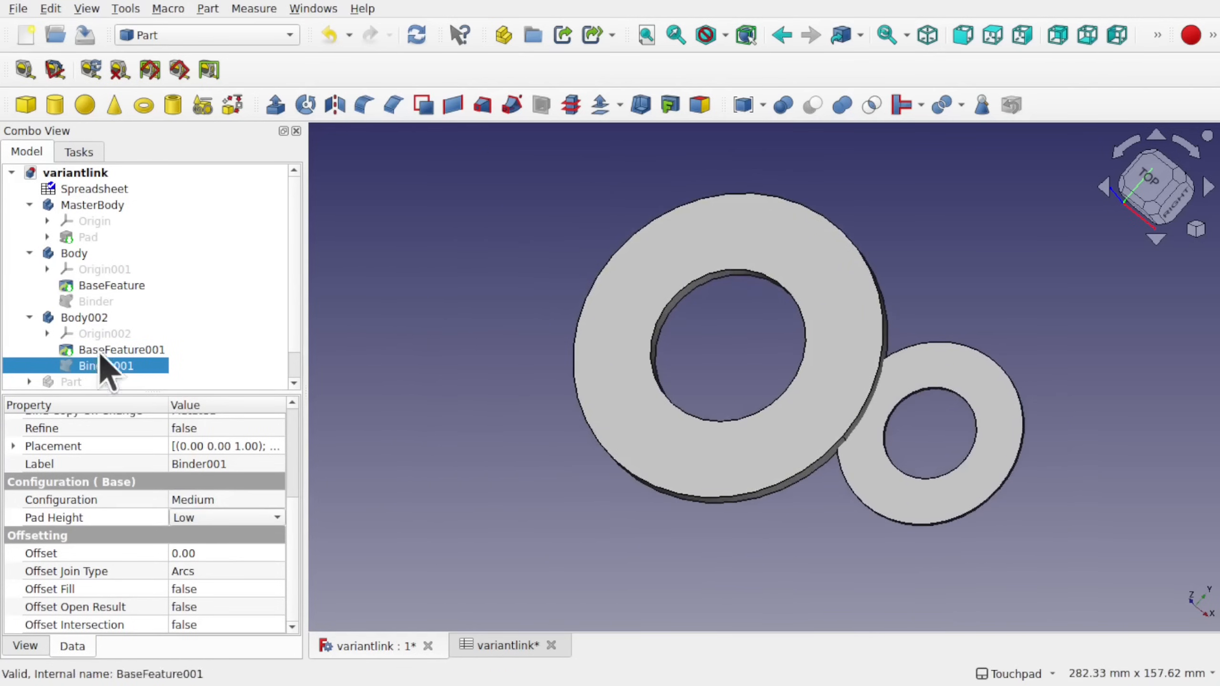
- Transform Body002 by moving it 31 mm along its X axis, away from the large ring
right_click(89, 318)
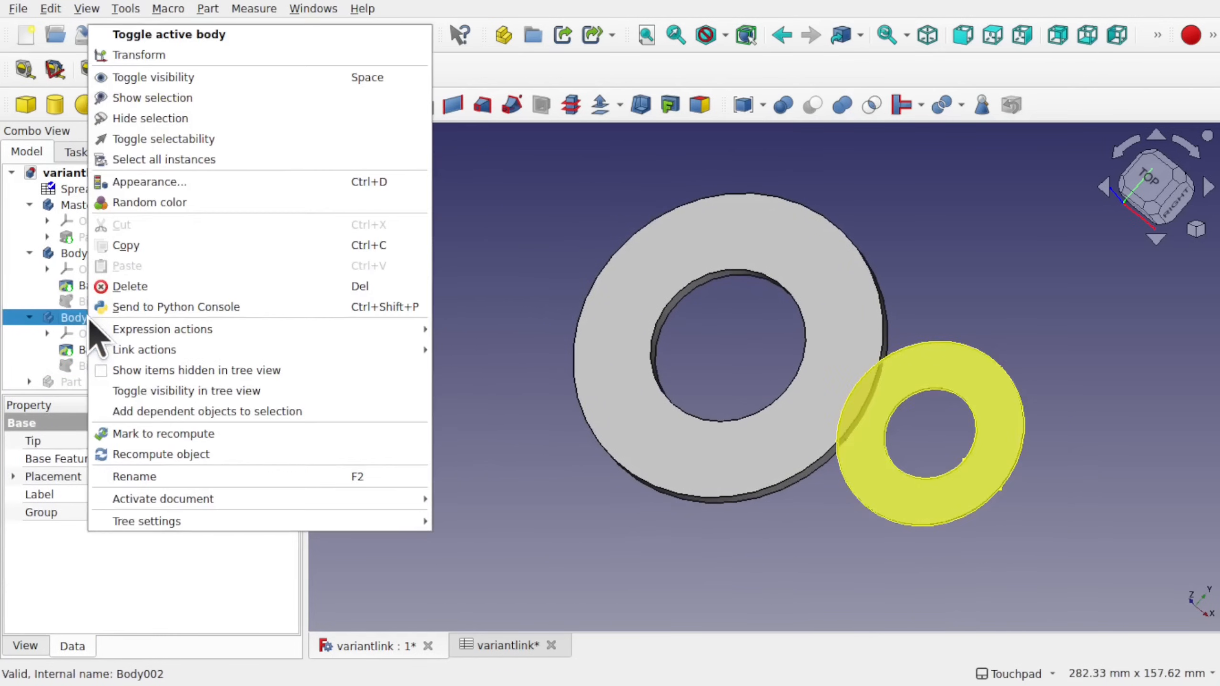
click(185, 55)
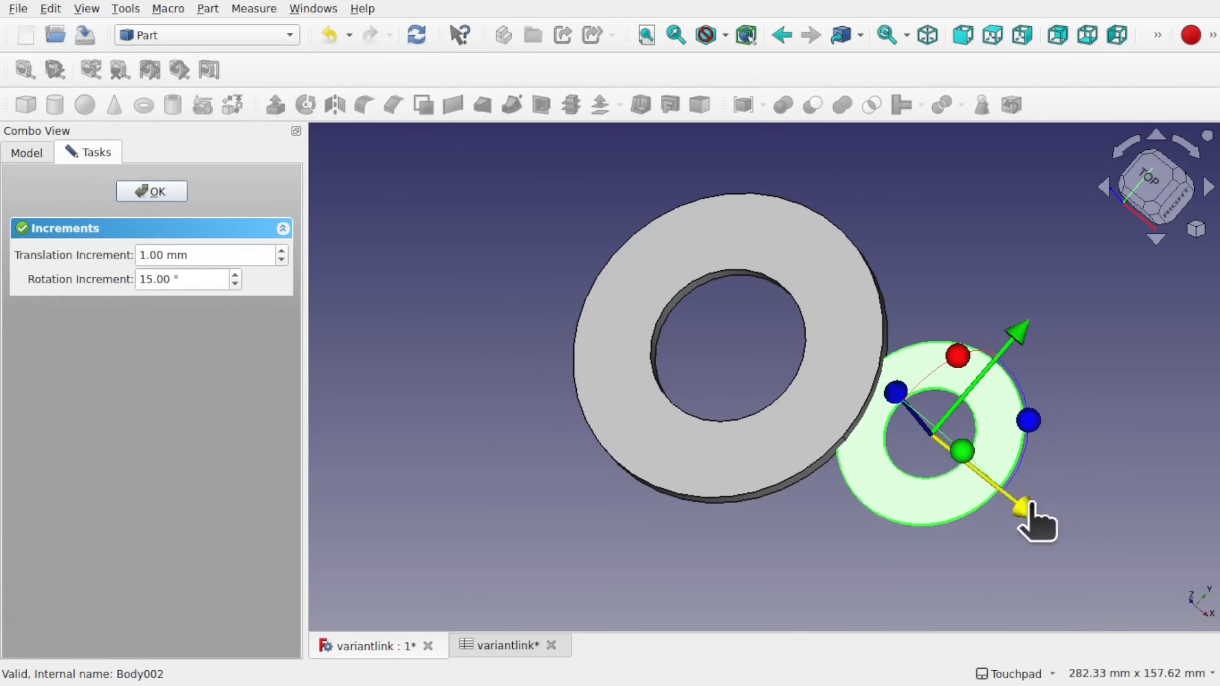
drag(1038, 518, 1119, 562)
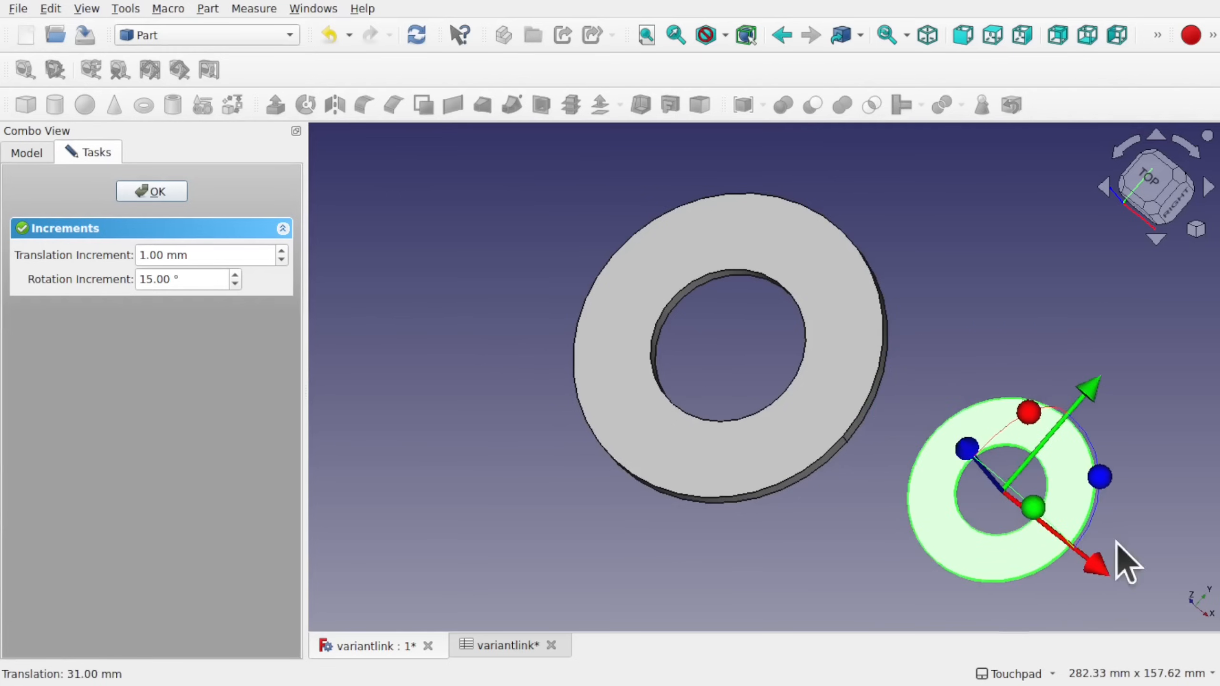
click(142, 198)
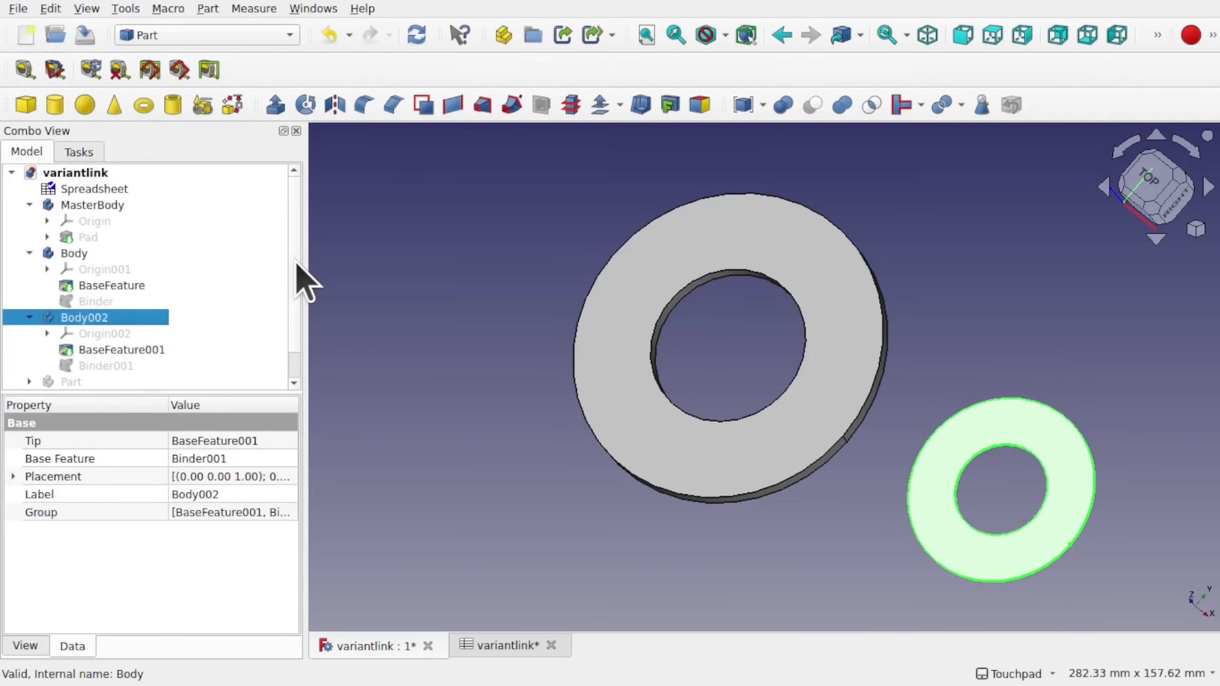
click(459, 300)
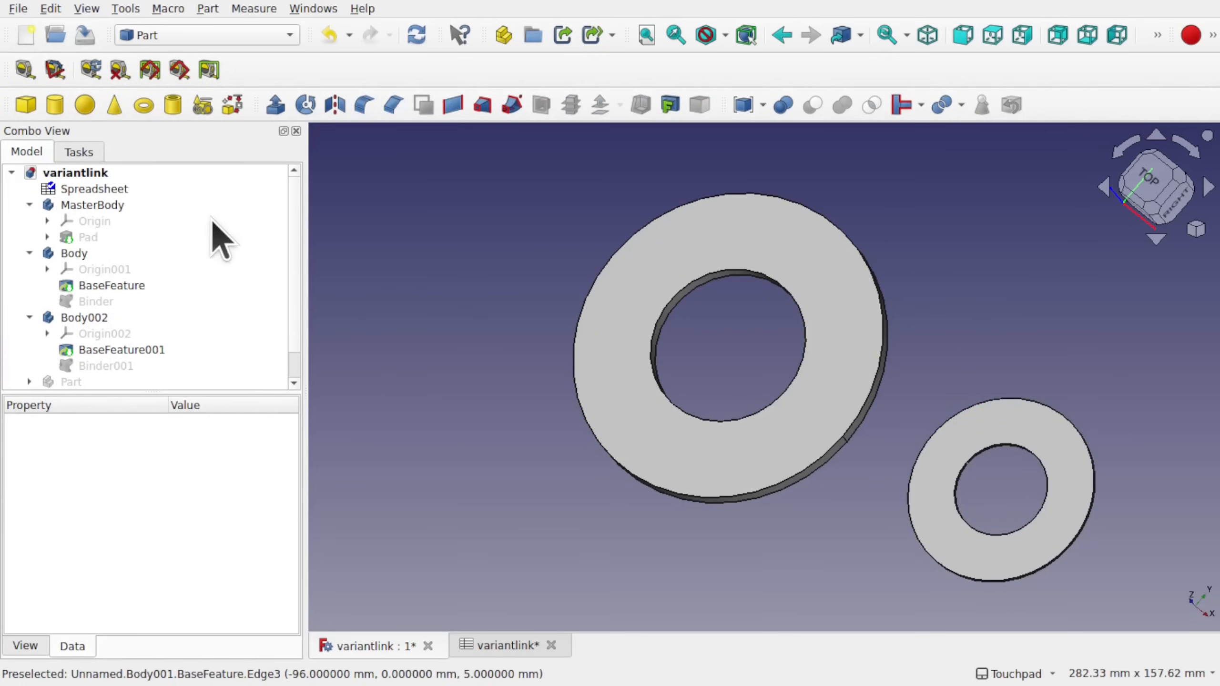
click(90, 205)
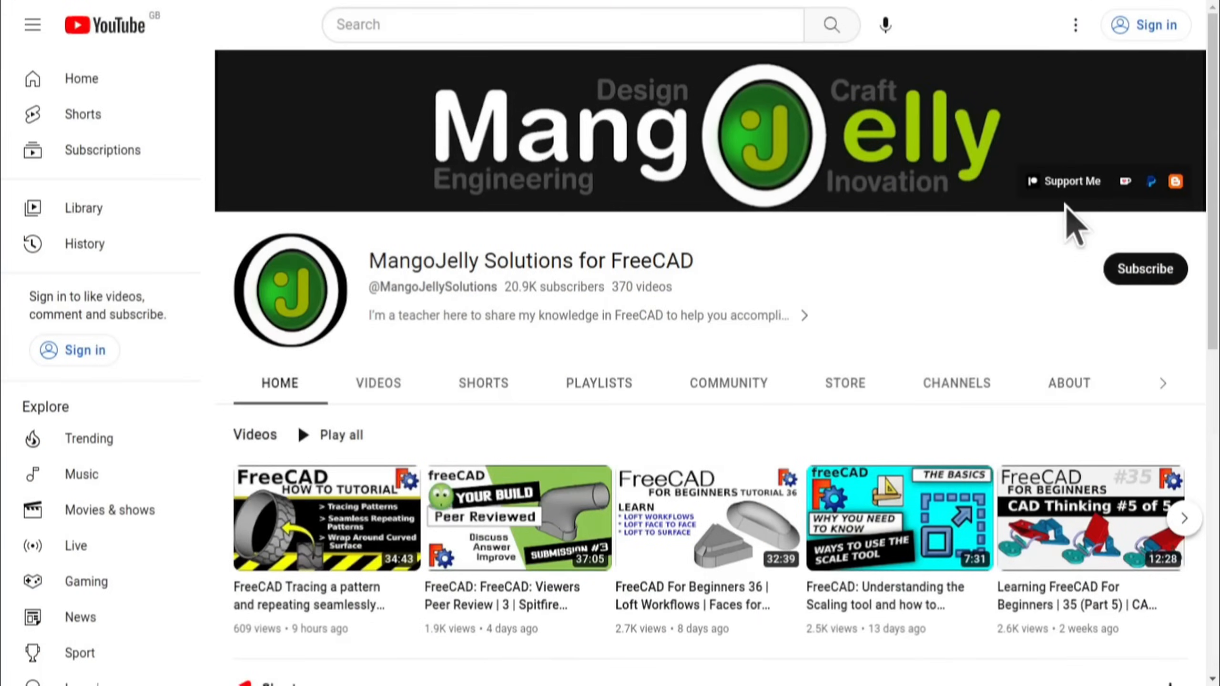
- Switch to the MangoJelly Solutions YouTube channel and view the donation links in its About description
click(1064, 384)
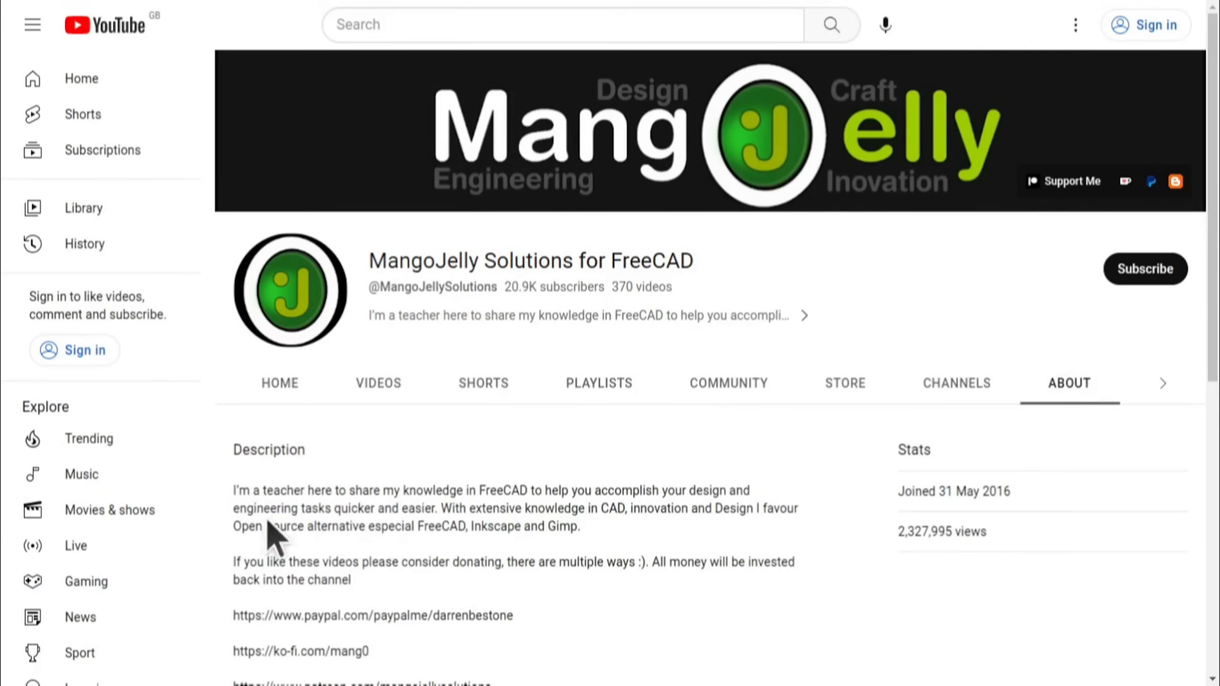
scroll(264, 518, down, 4)
drag(512, 482, 235, 385)
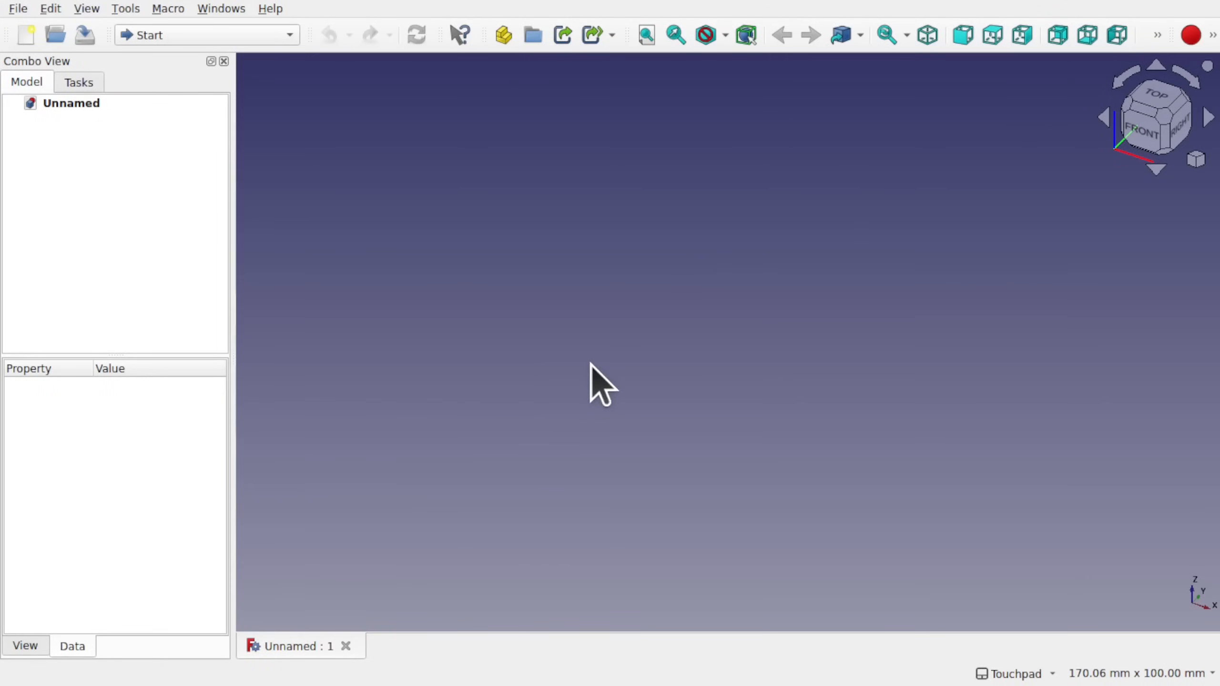
- Create a new spreadsheet in the empty FreeCAD document using the Spreadsheet workbench
click(196, 30)
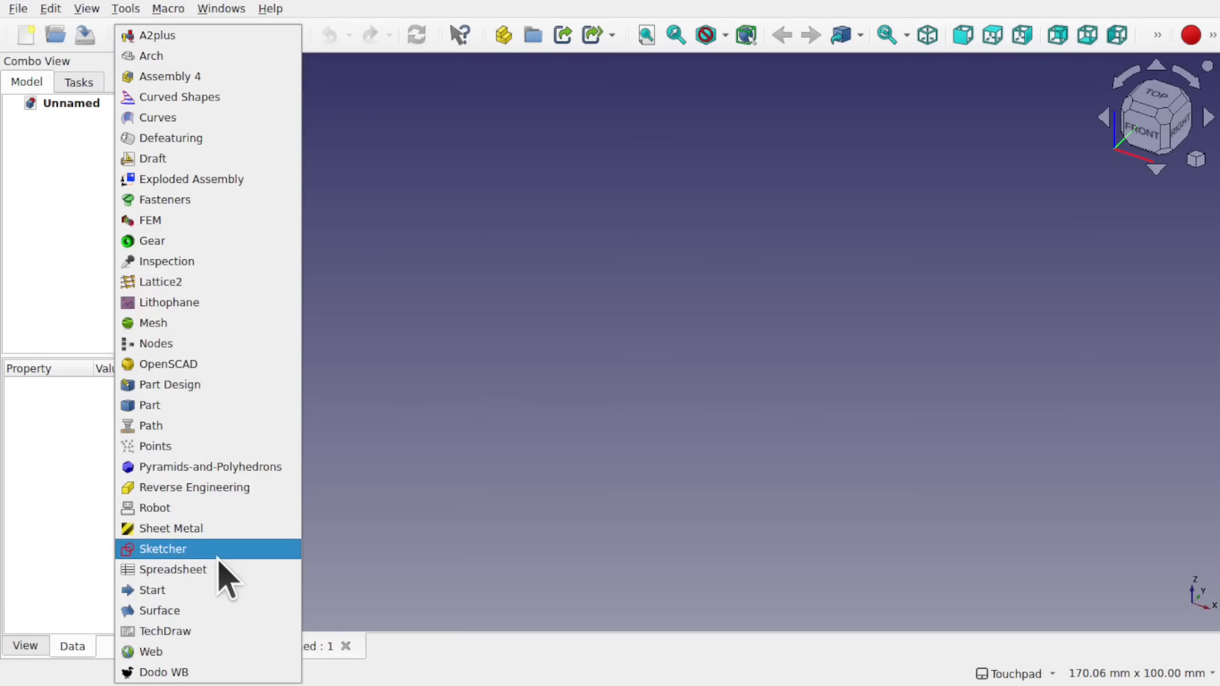
click(212, 572)
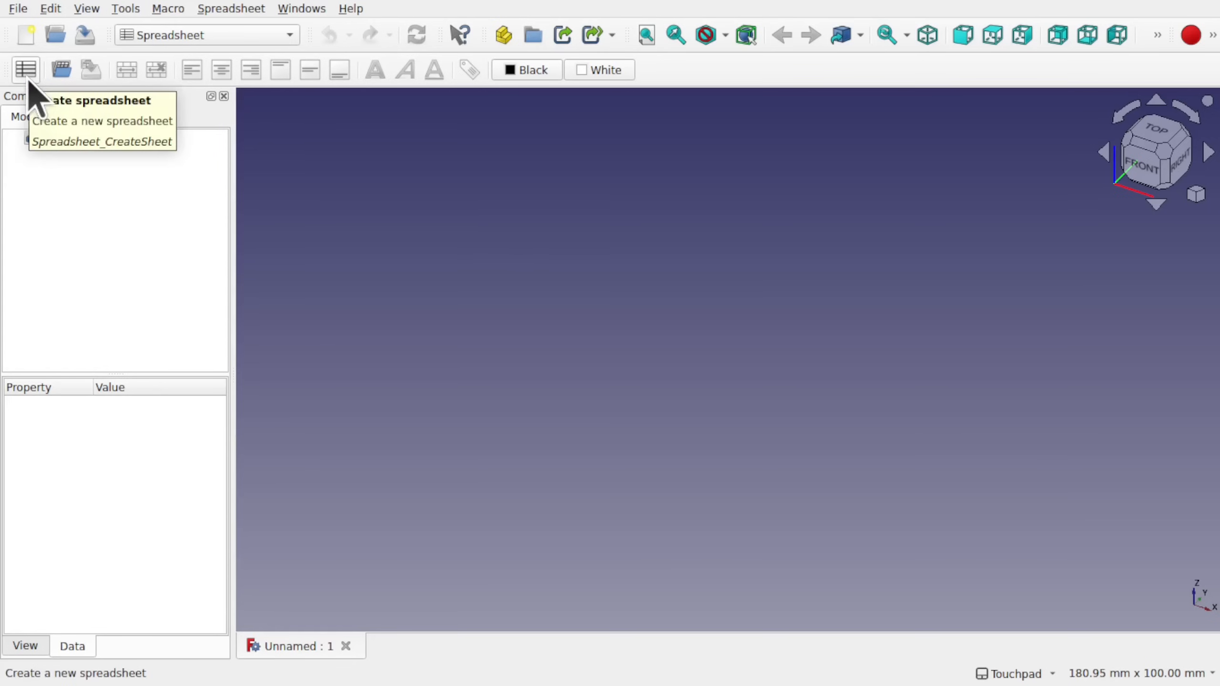
click(235, 8)
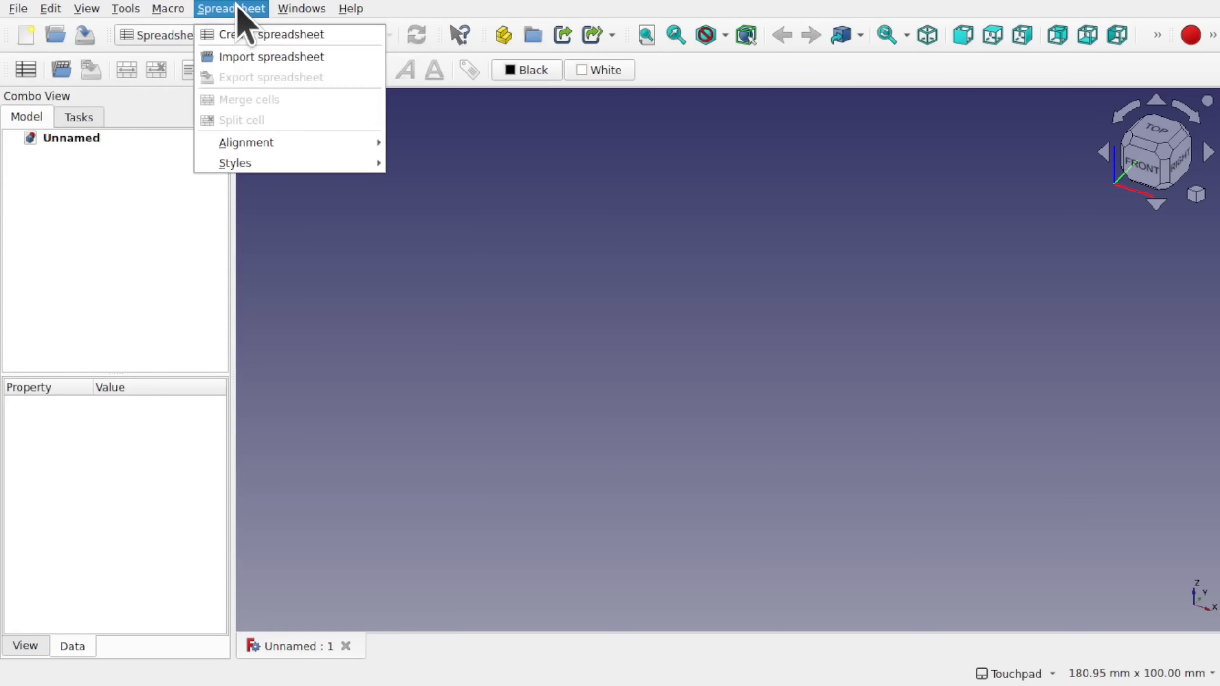
click(297, 33)
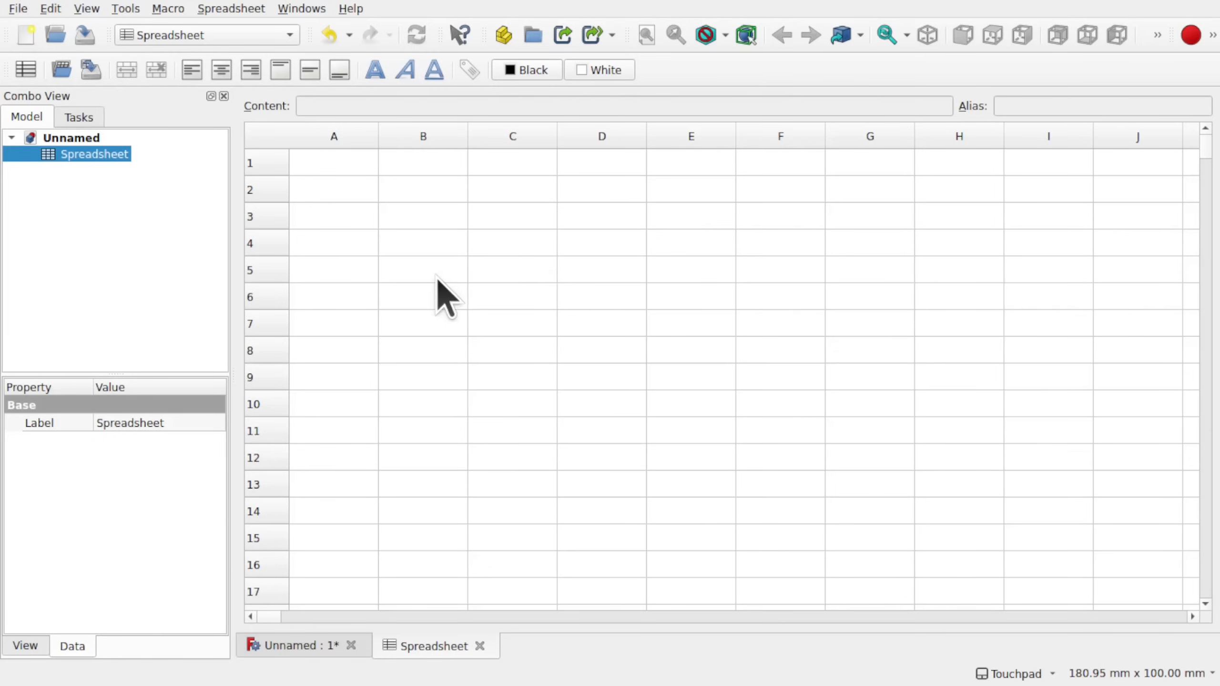
- Enter the column heading "Type" in cell A1 of the spreadsheet
click(325, 163)
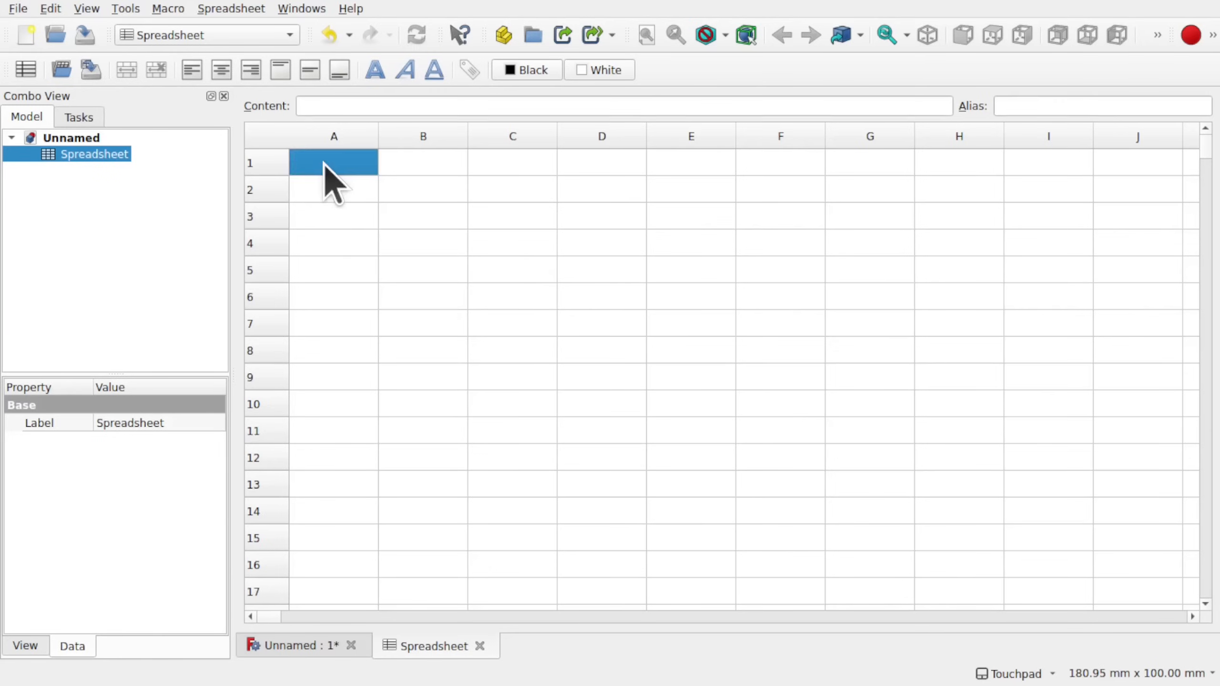
text(Type)
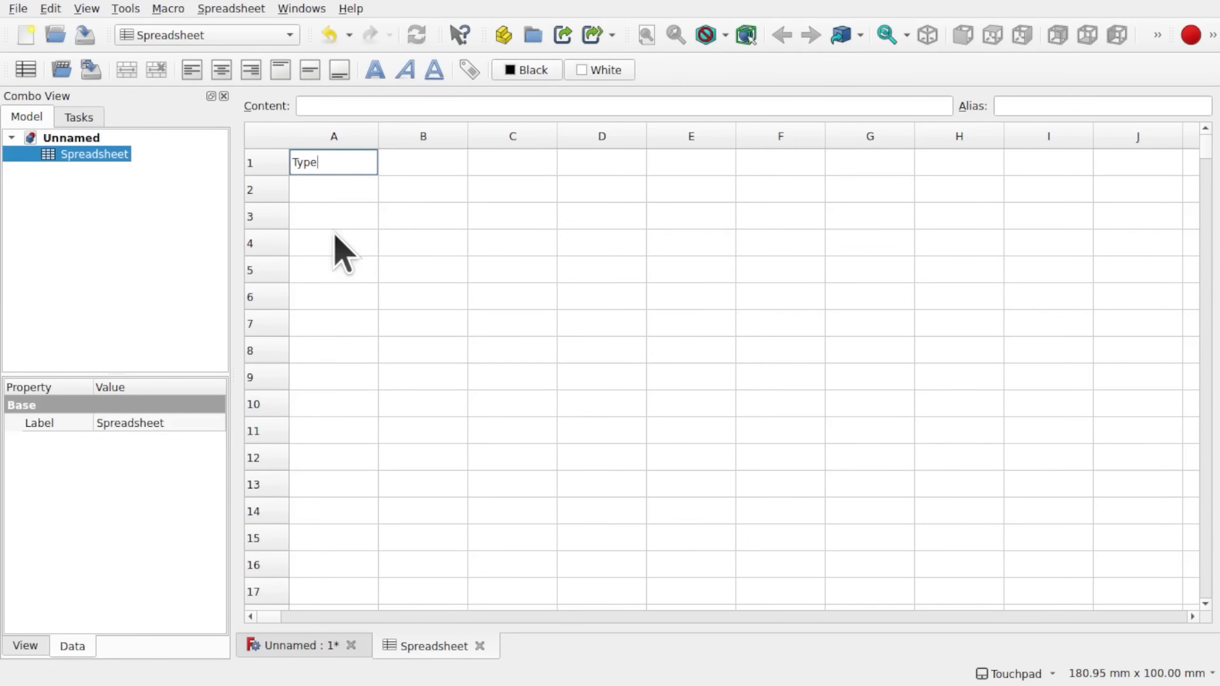
click(431, 163)
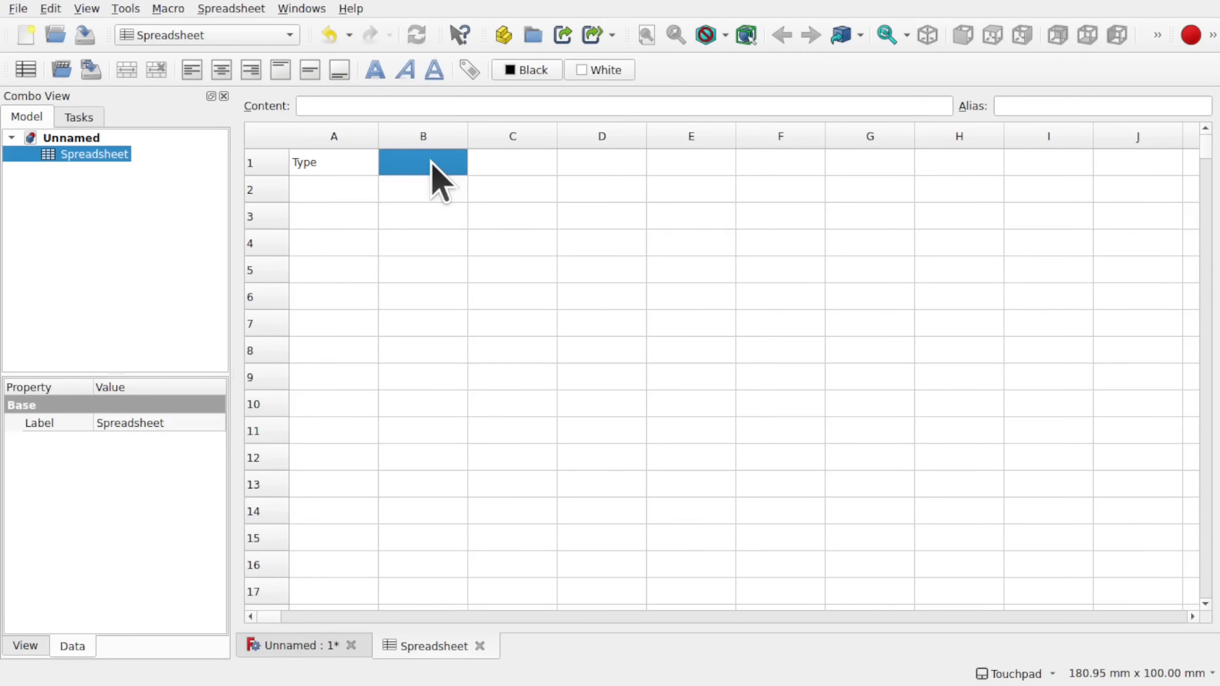
- Enter the column headings "SizeA" in cell B1 and "SizeB" in cell C1
text(Si)
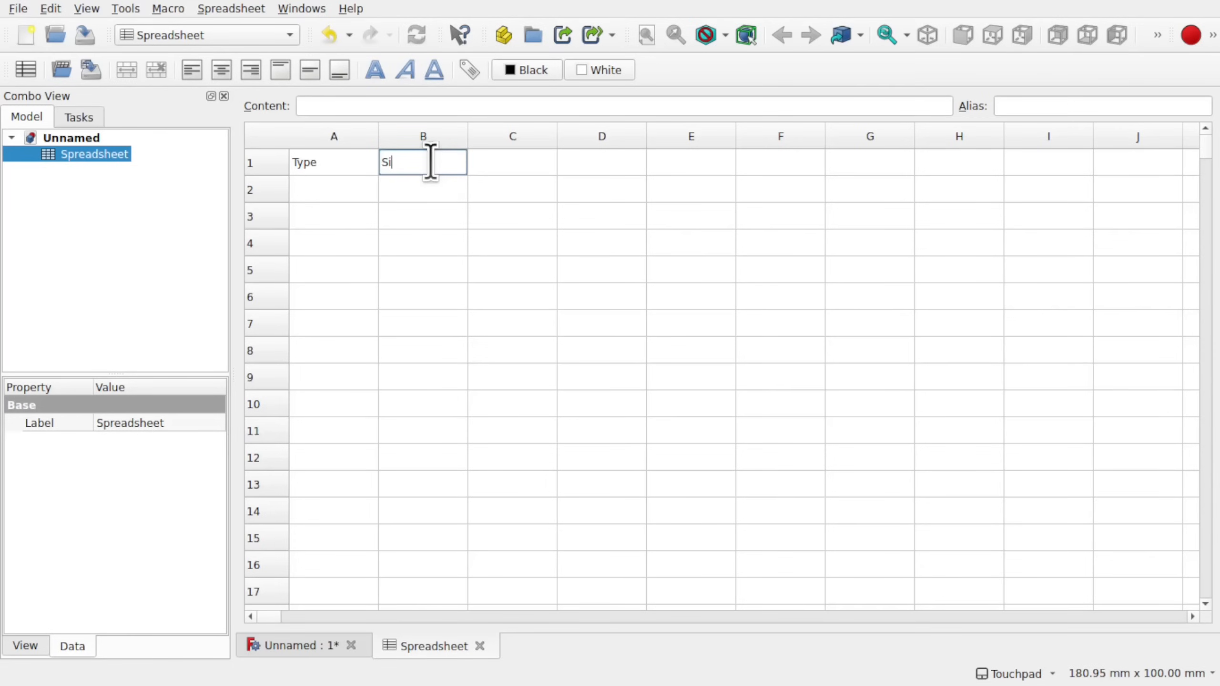
text(zeA)
click(511, 184)
text(SizeB)
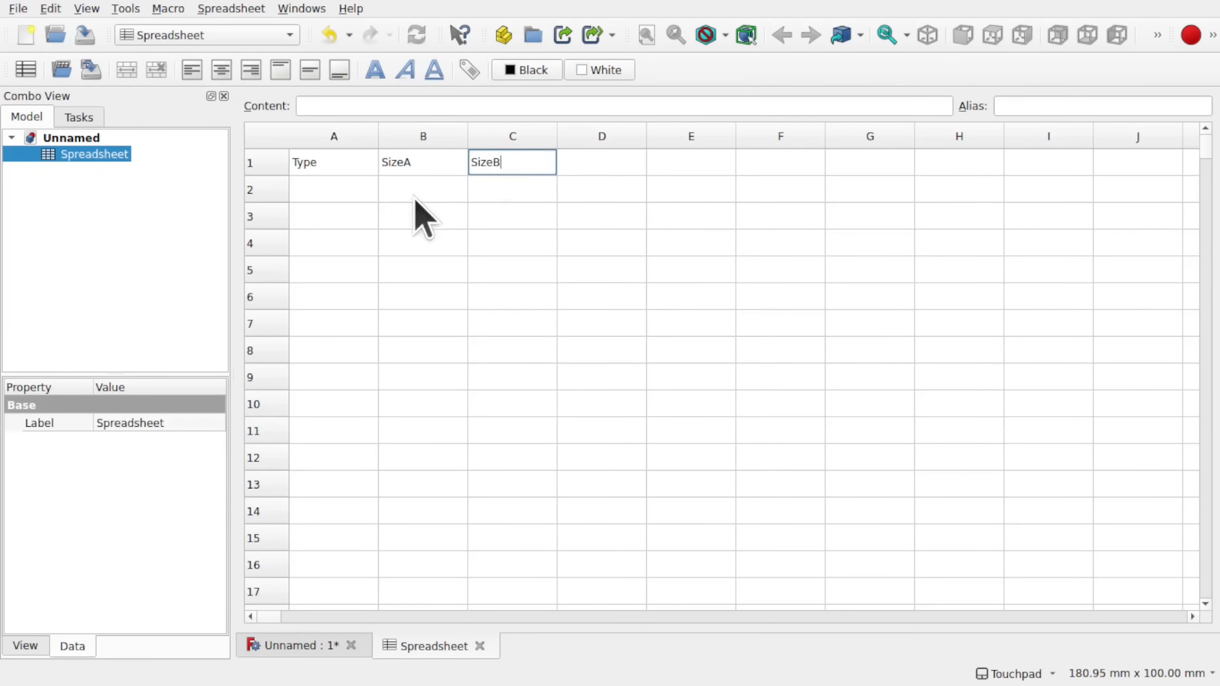
click(413, 192)
click(506, 191)
click(424, 195)
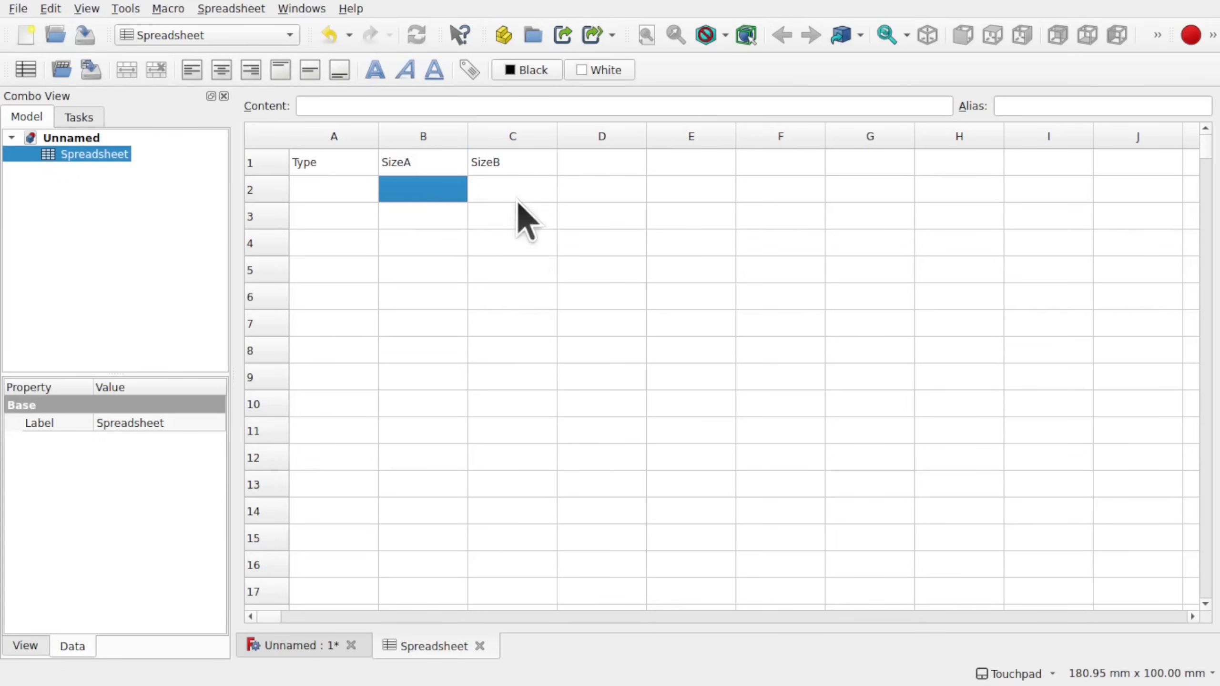
- Enter the type names Small, Medium and Large in cells A2 to A4
double_click(321, 195)
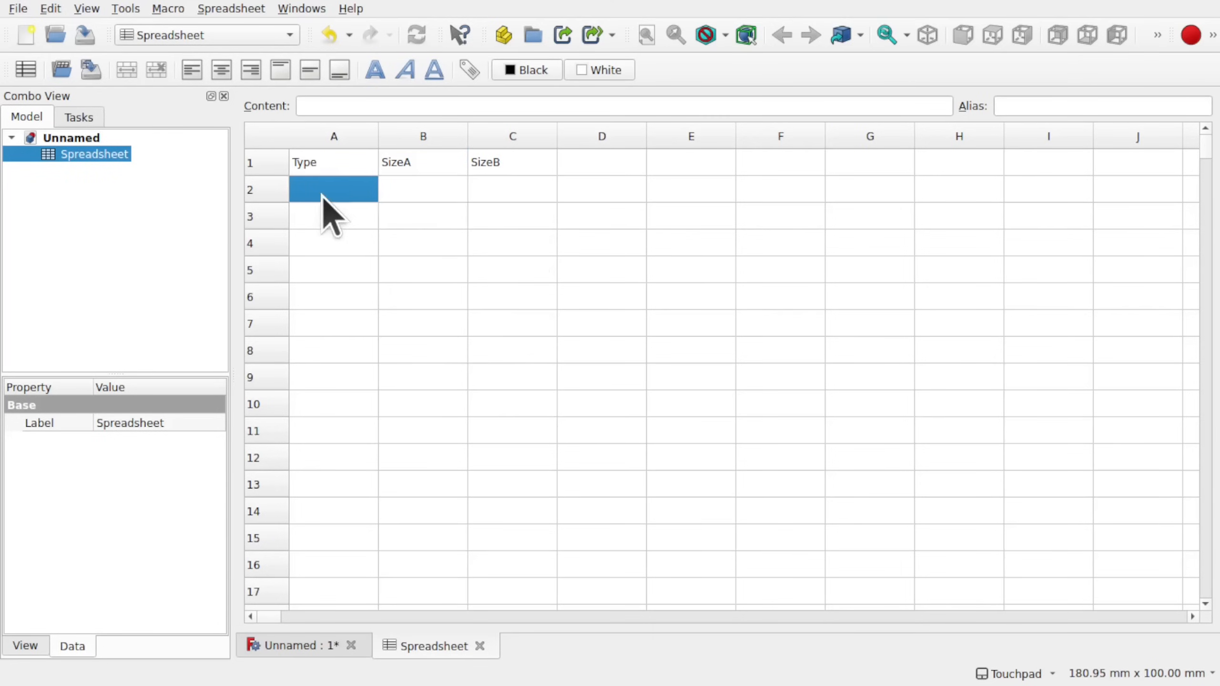
text(Small)
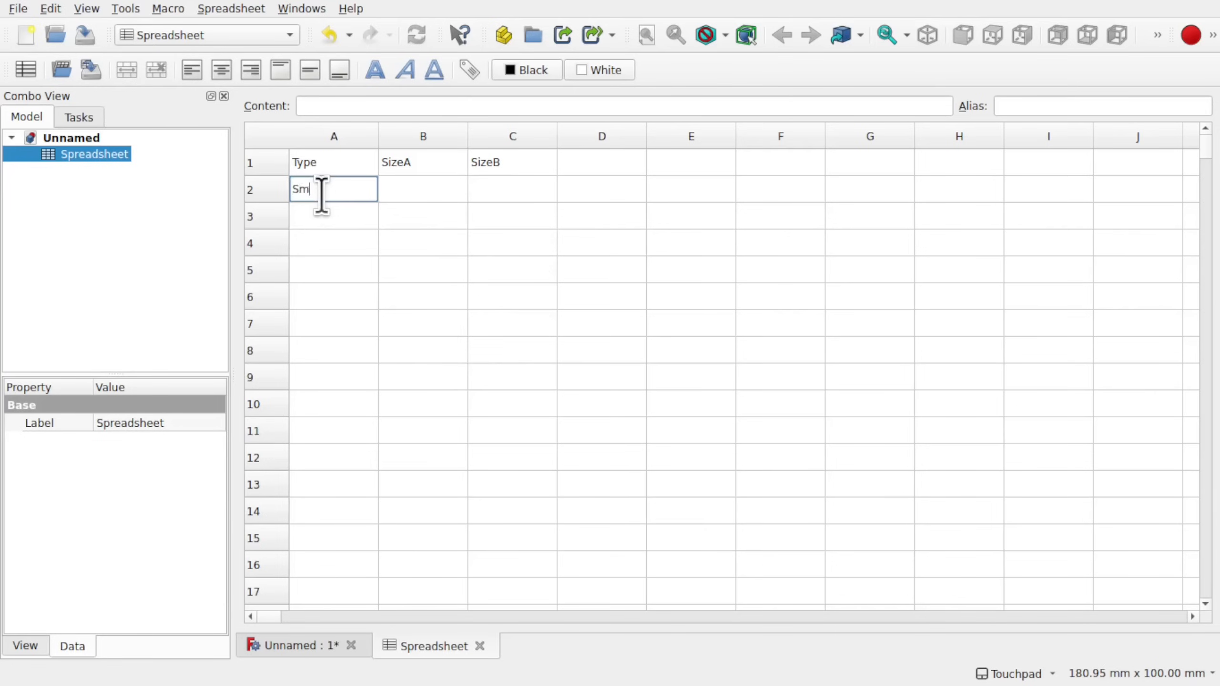
click(342, 217)
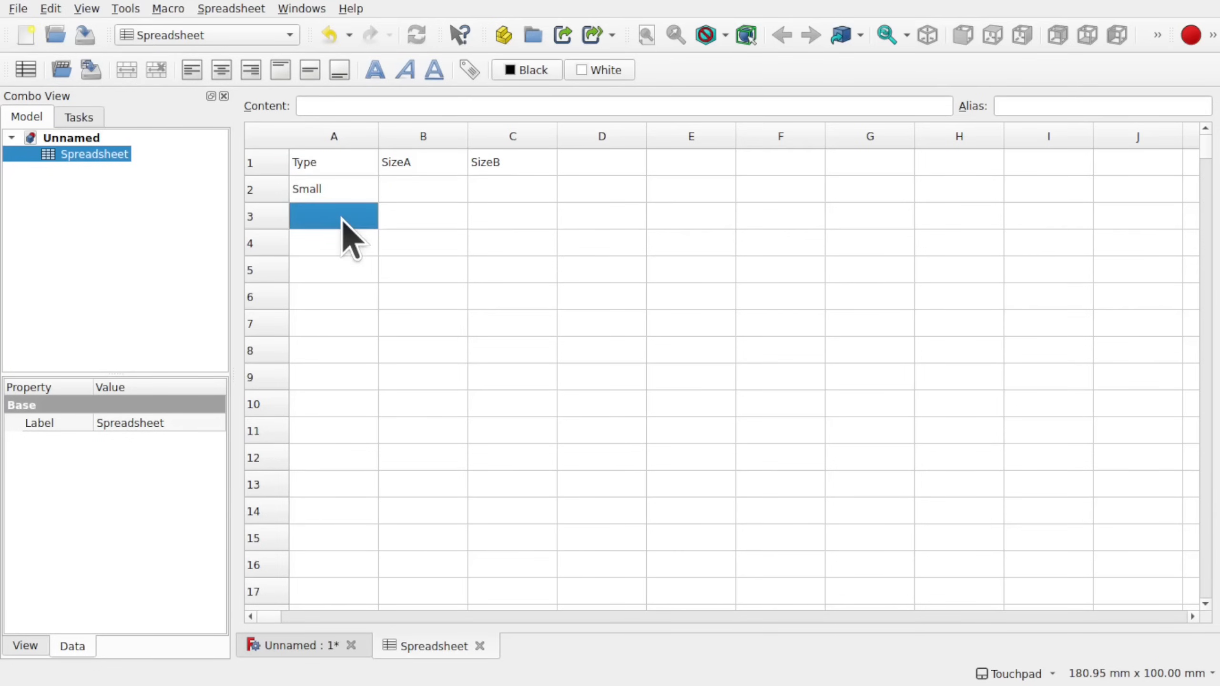
text(Medium)
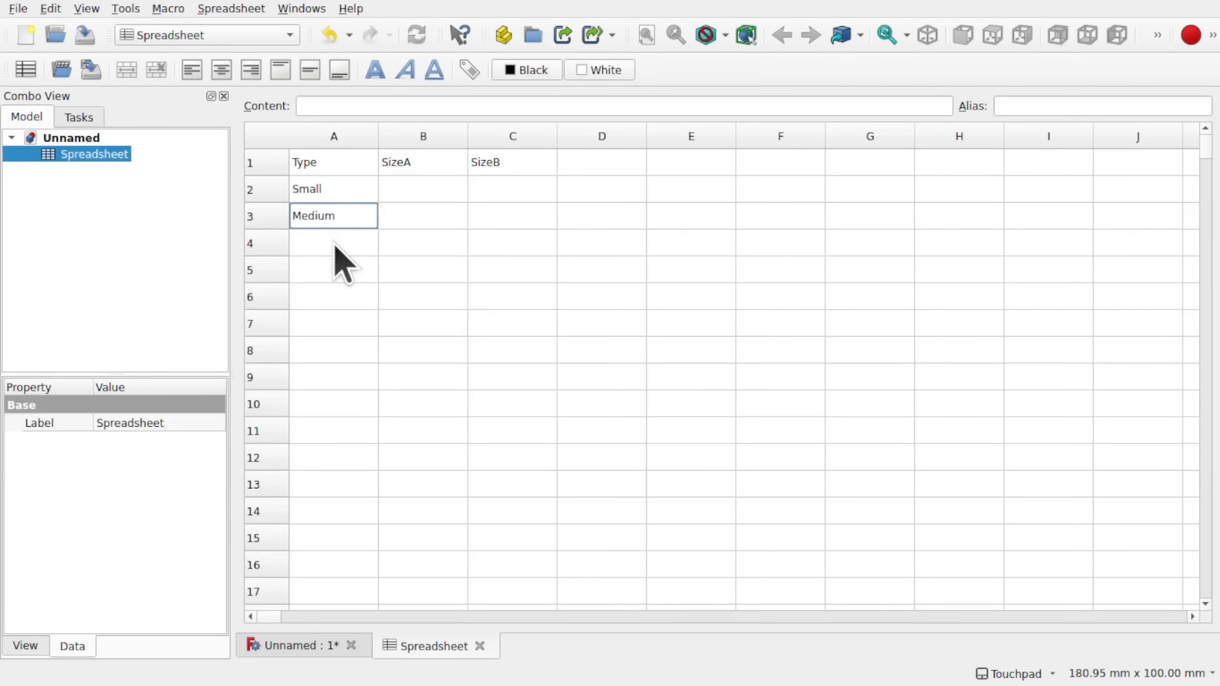
click(335, 244)
text(Large)
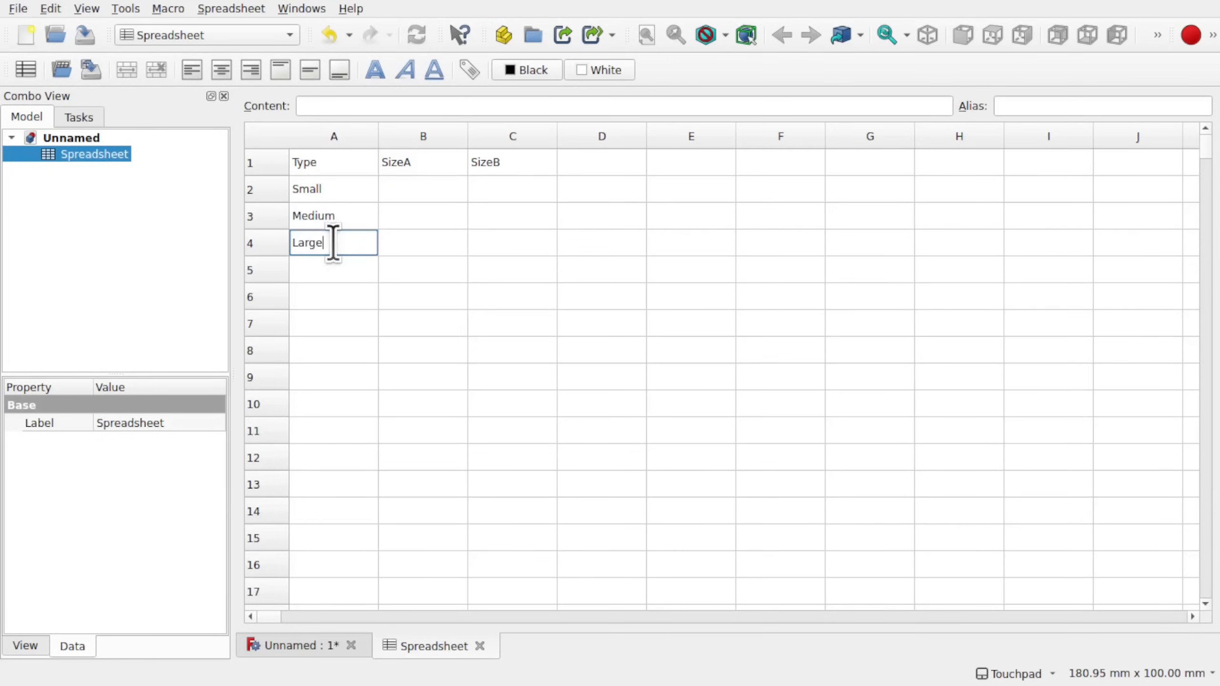
click(350, 188)
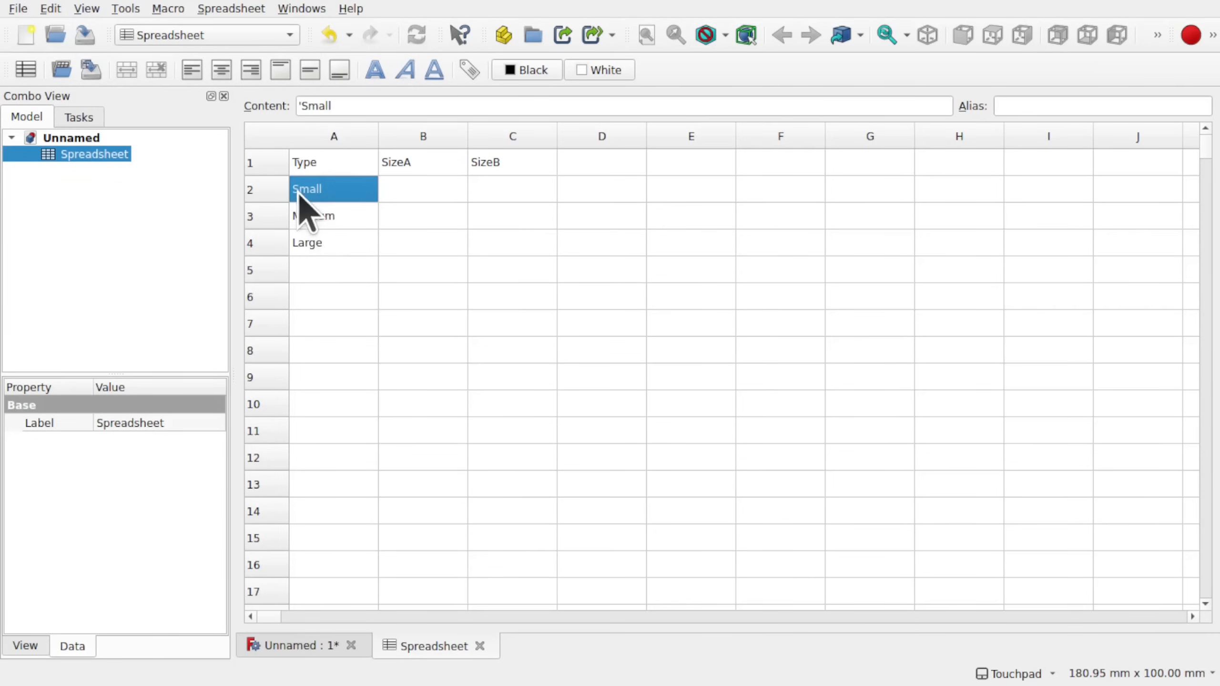
- Fill in the Small row with 10 for SizeA and 20 for SizeB
click(420, 188)
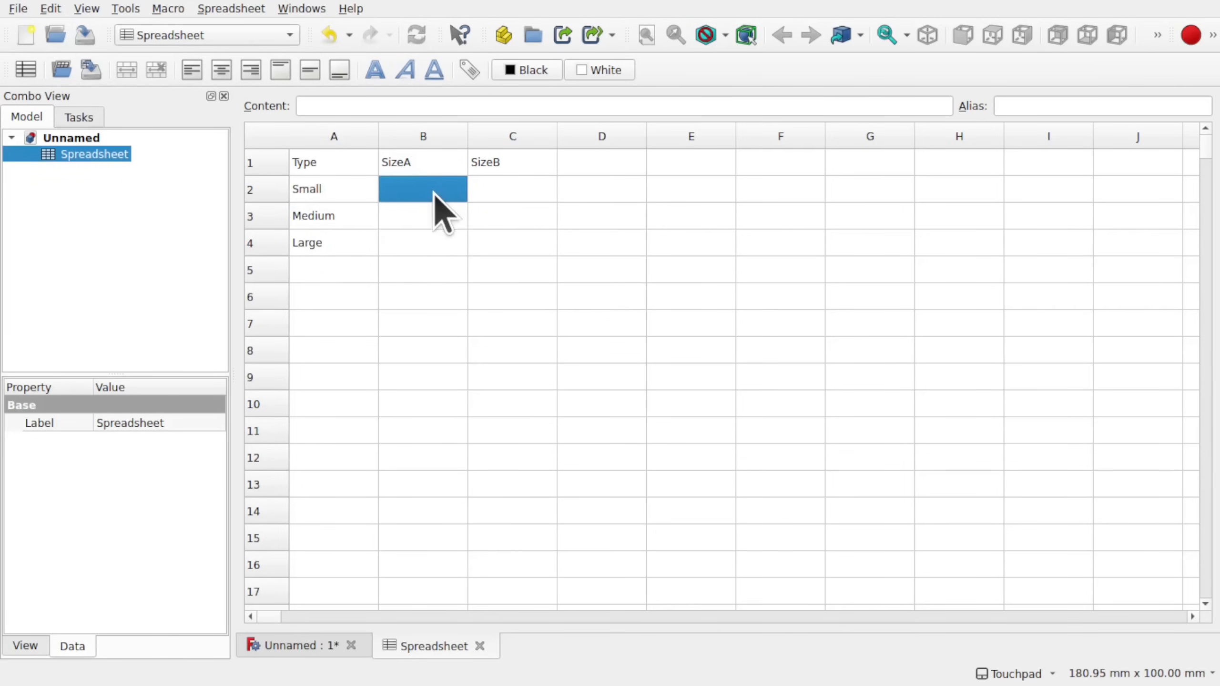
text(10)
click(504, 197)
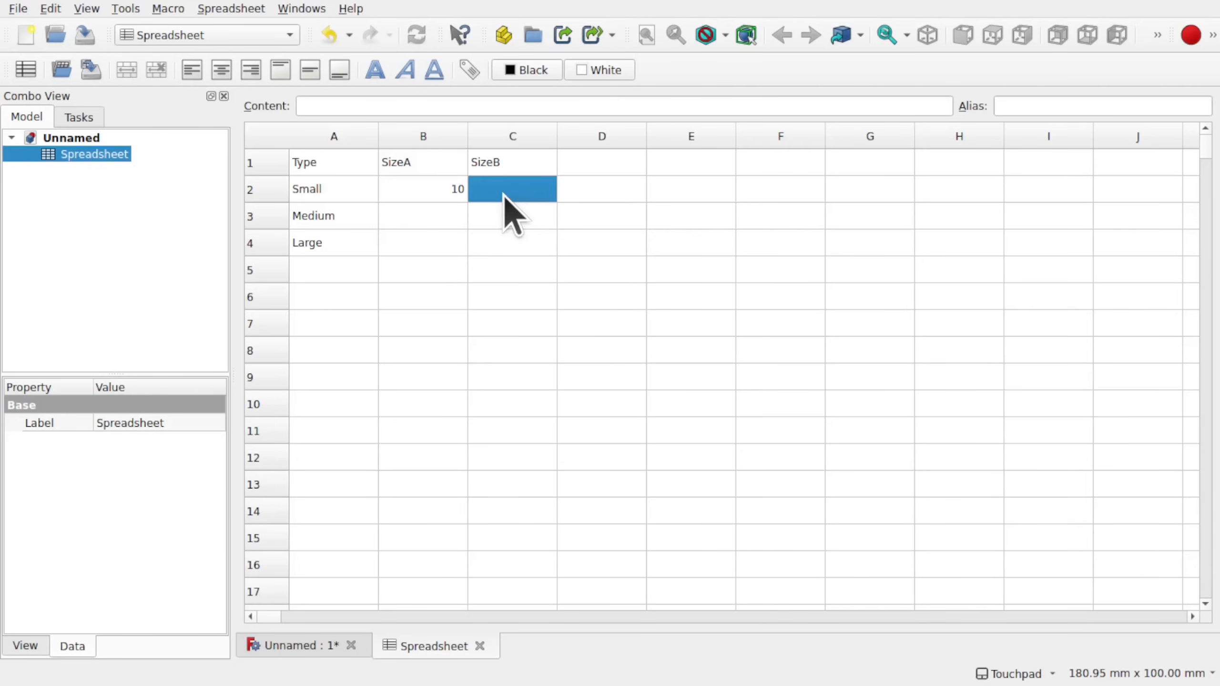
text(20)
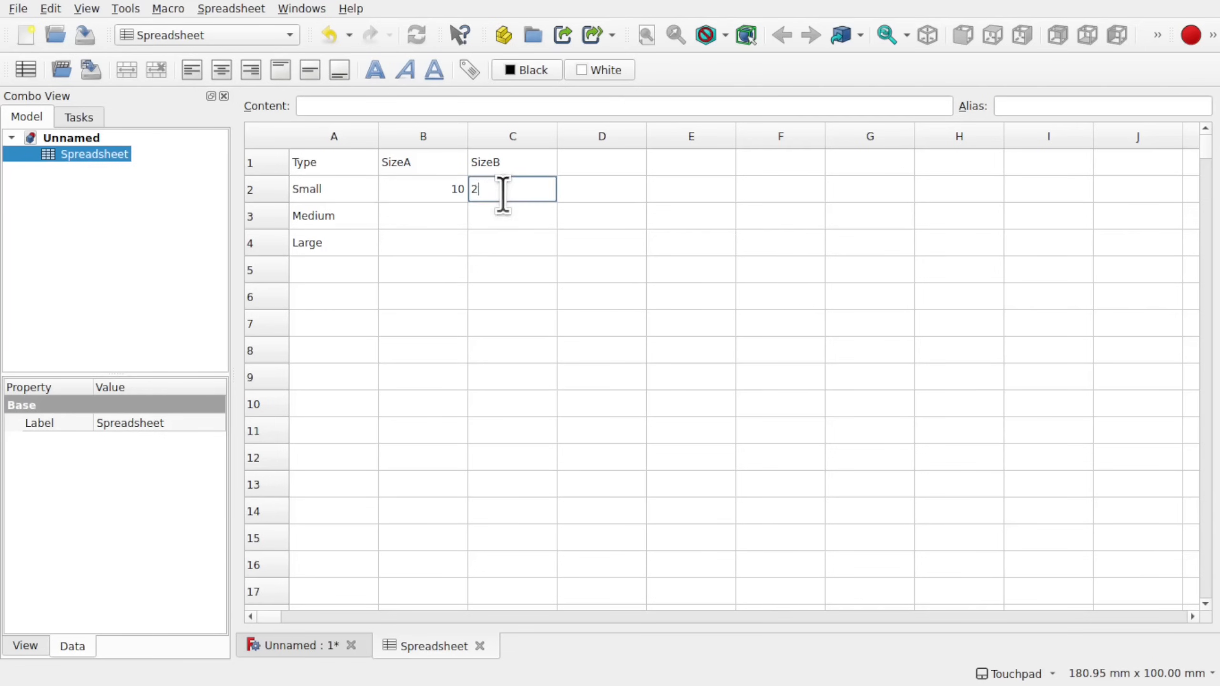
- Fill in the Medium row with 30 for SizeA and 60 for SizeB
click(437, 222)
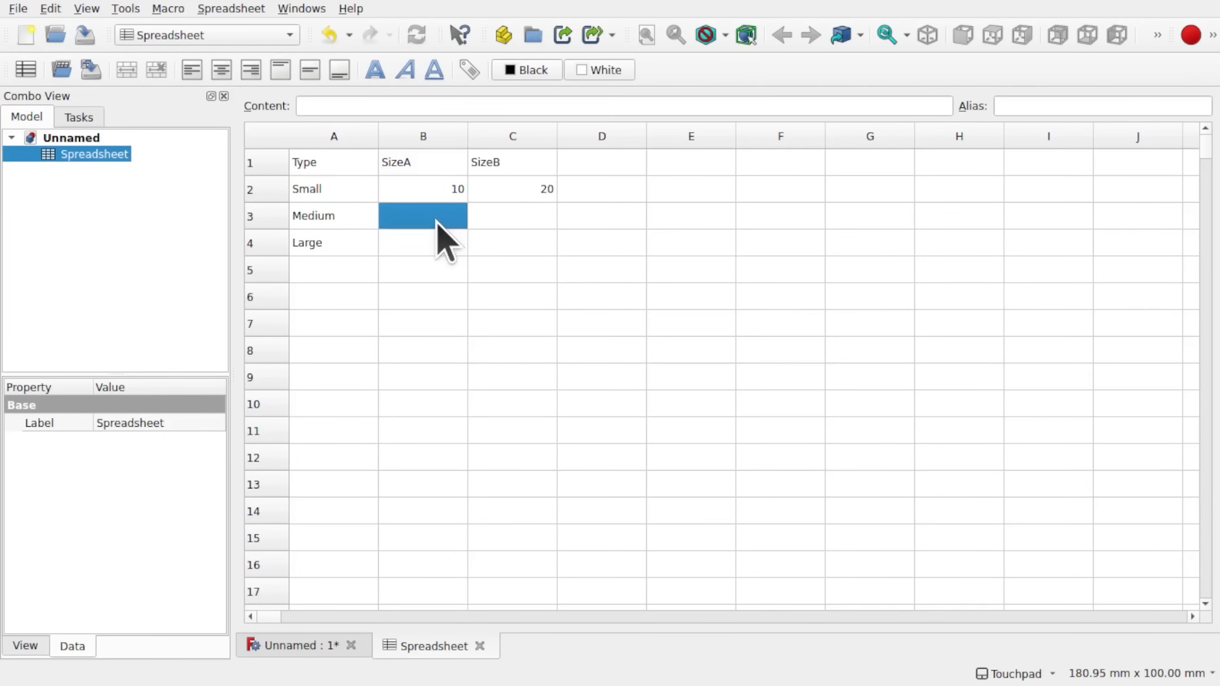
text(30)
click(510, 219)
text(6)
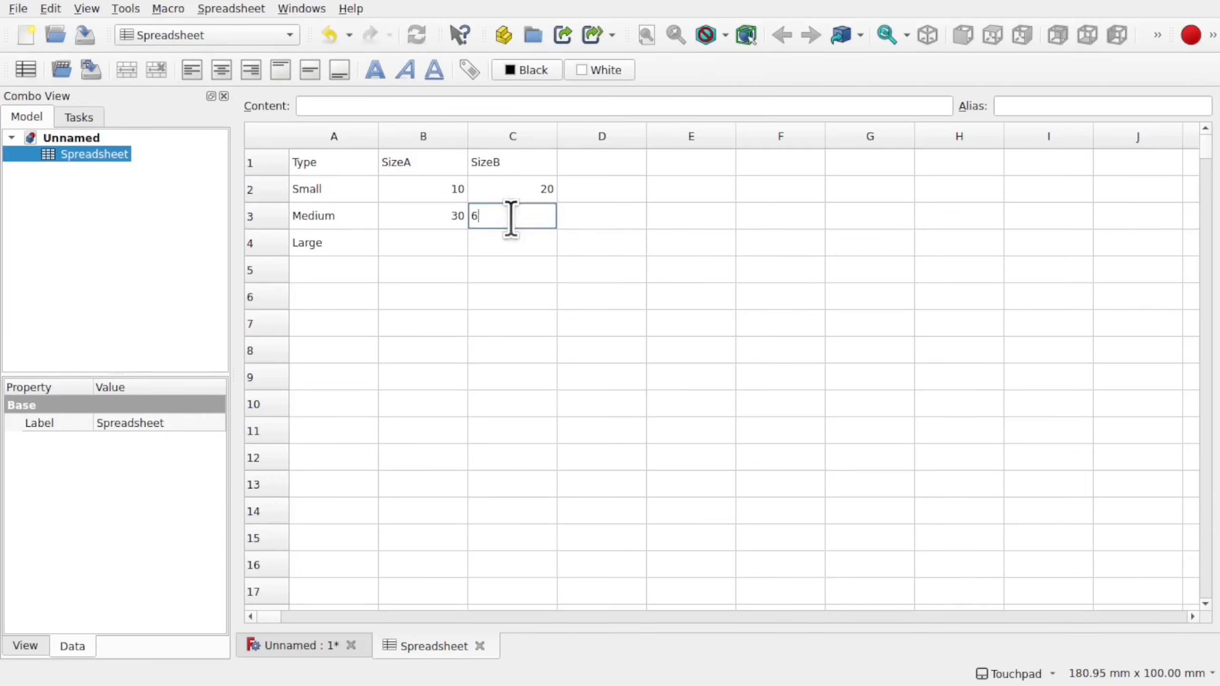
text(0)
- Fill in the Large row with 50 for SizeA and 100 for SizeB
double_click(443, 243)
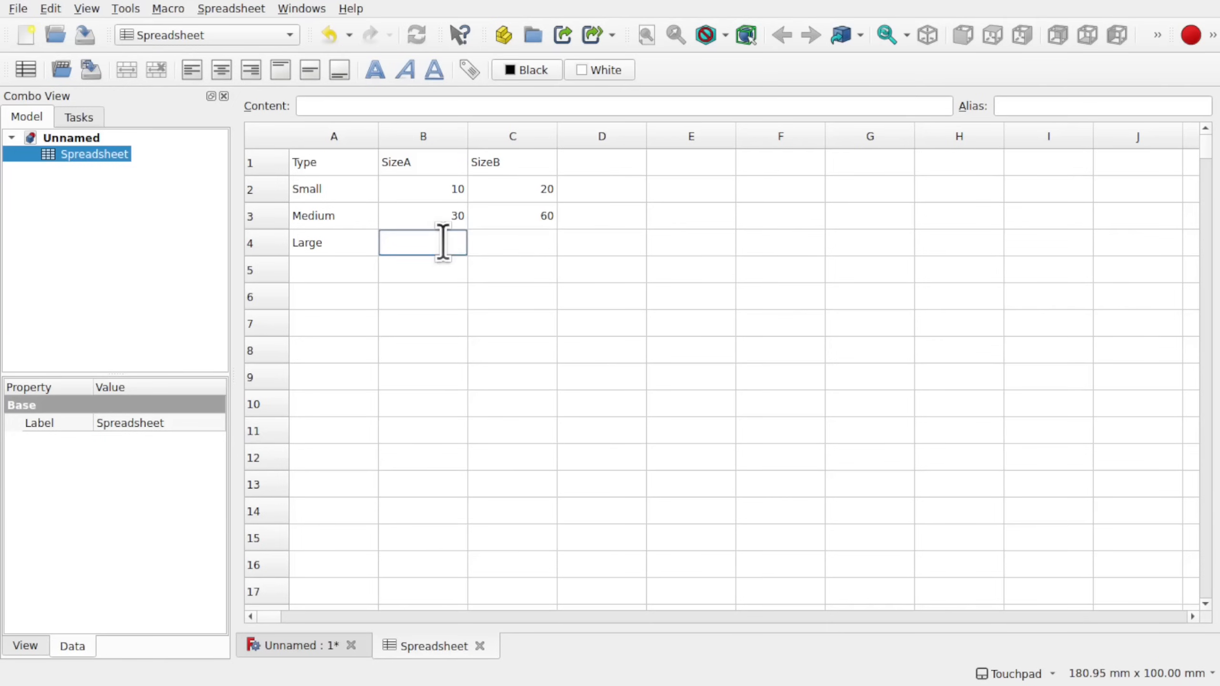
text(50)
click(516, 238)
text(100)
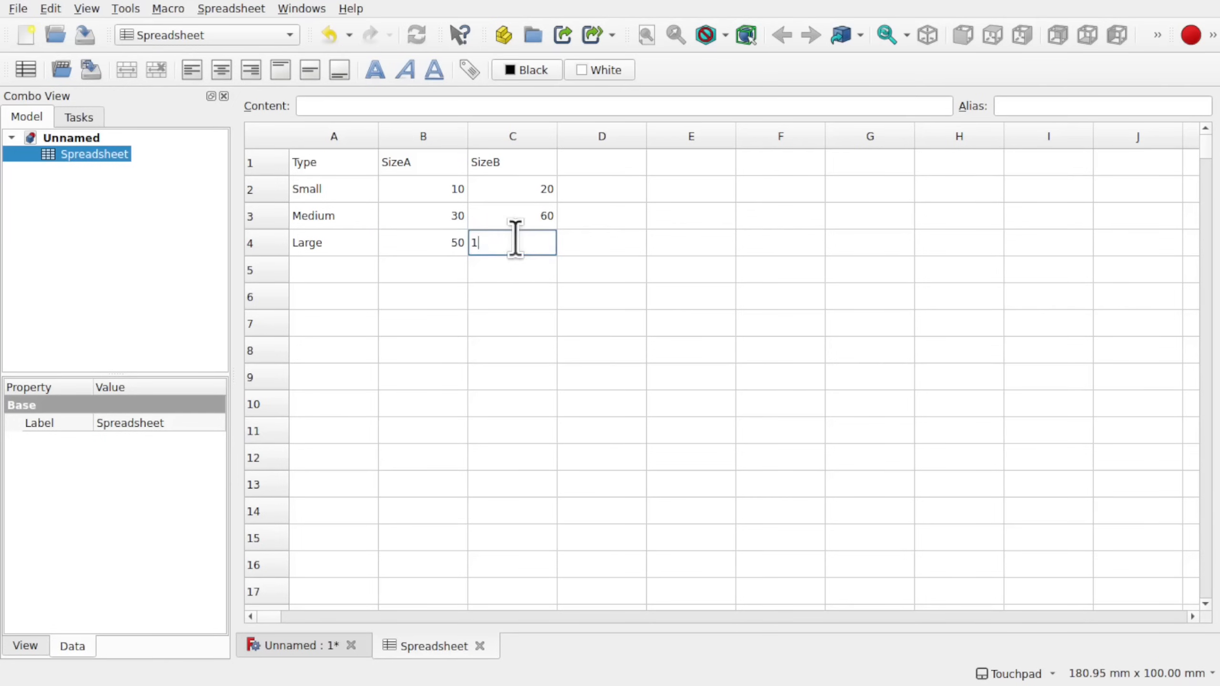
click(537, 286)
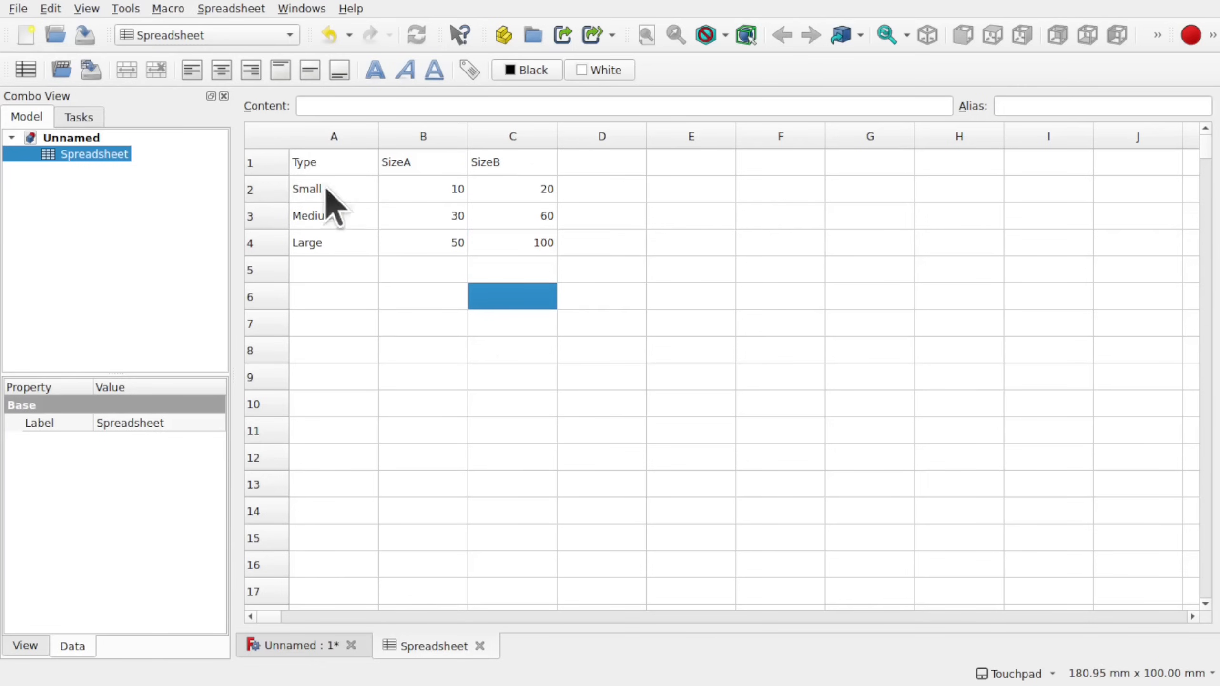
- Insert one empty row above the Small row, directly beneath the column headings
click(263, 189)
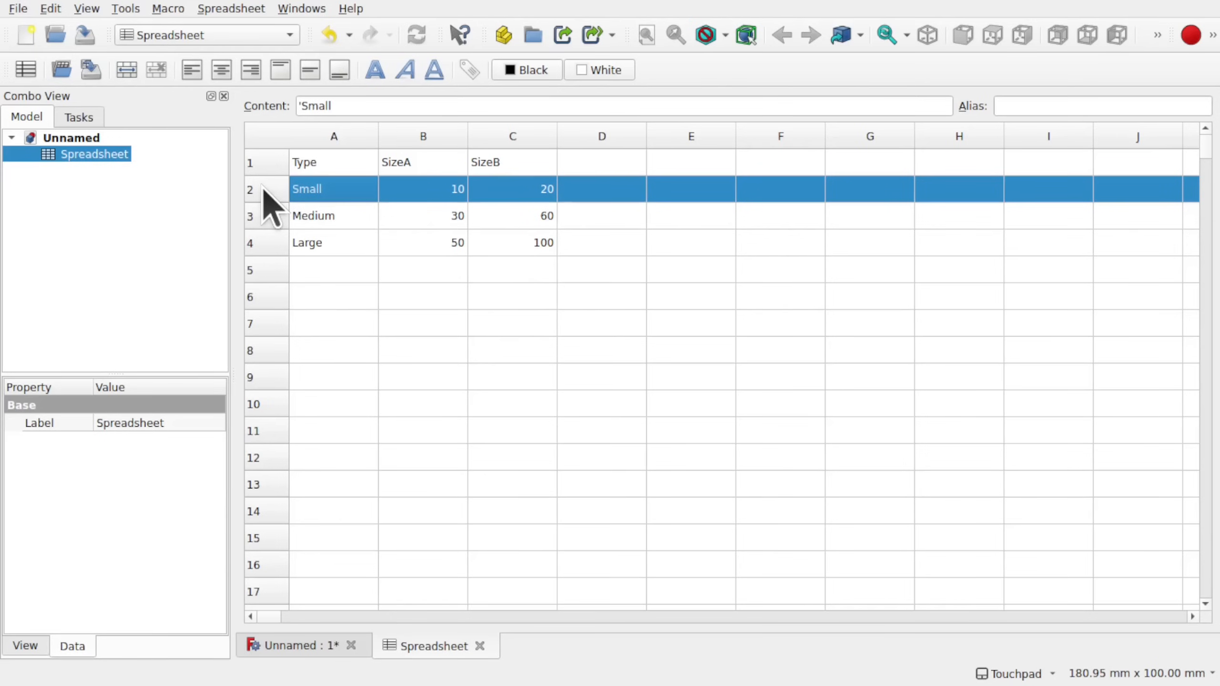
right_click(264, 191)
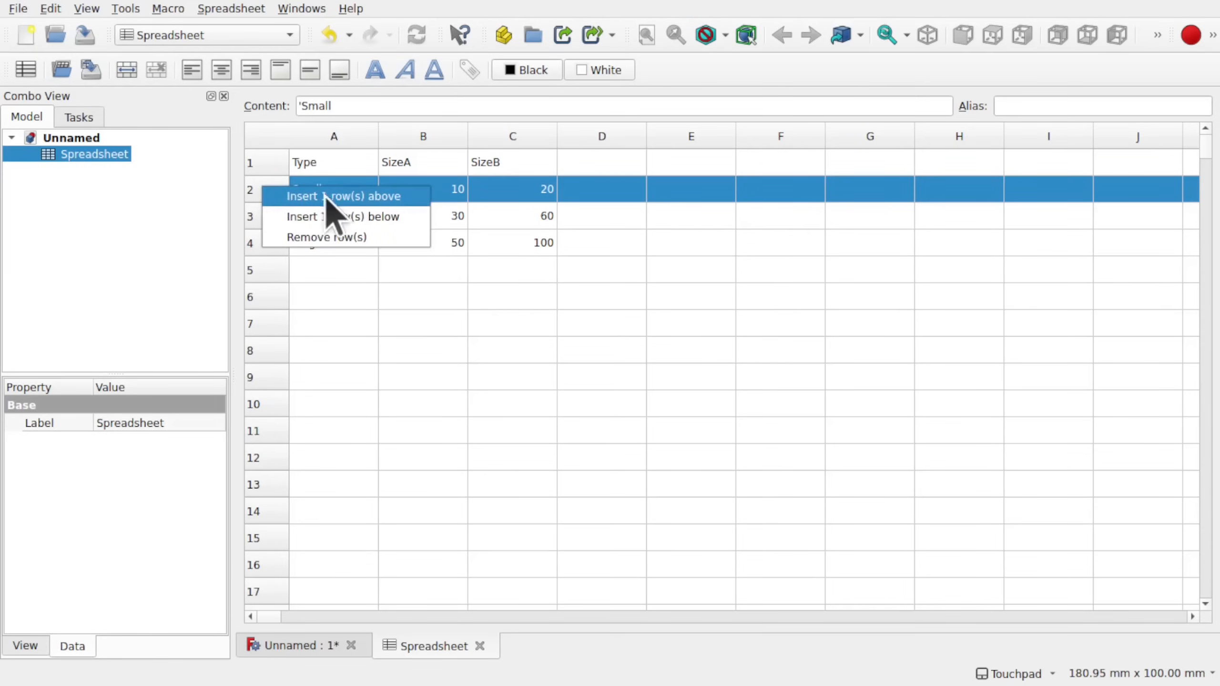
click(380, 197)
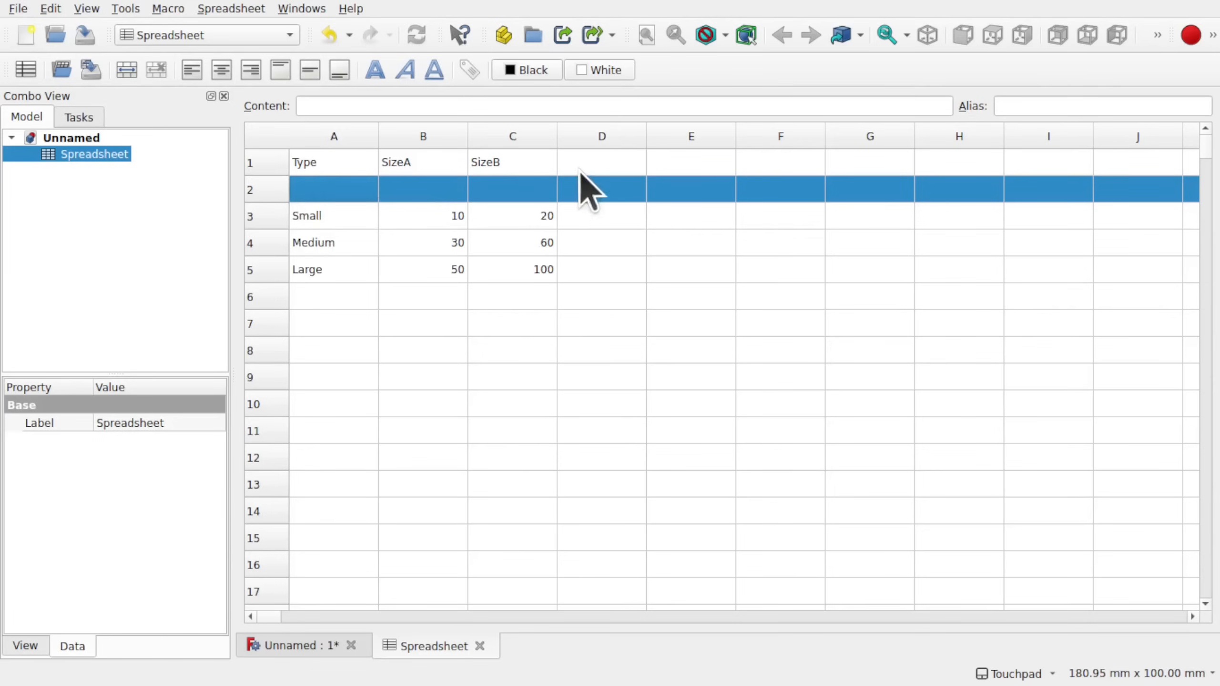
click(601, 249)
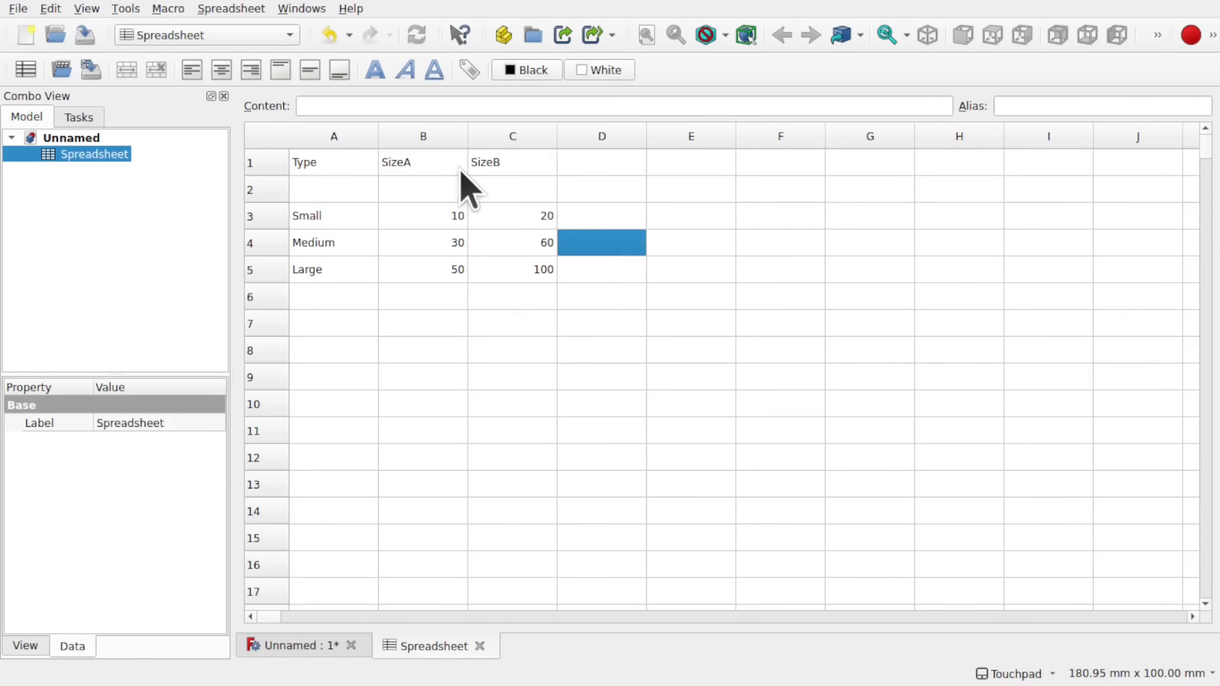
- Try to set up a configuration table for the cell range A2 to C5 without giving a property or group
click(317, 194)
drag(317, 195, 535, 282)
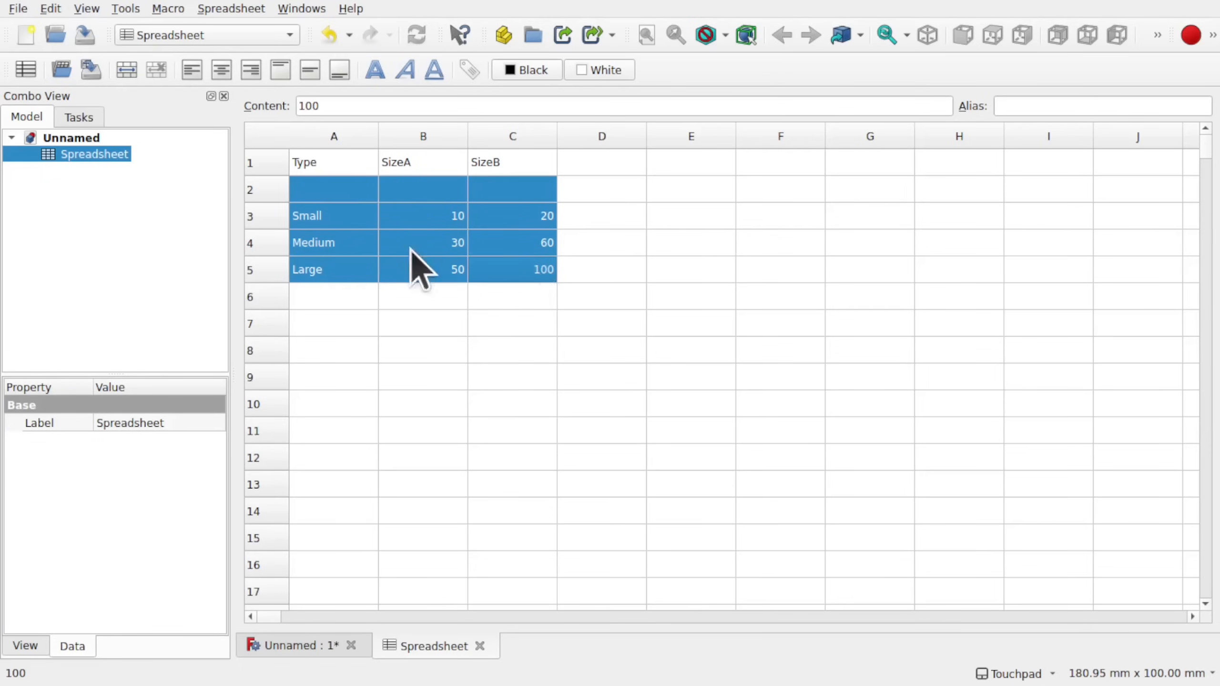
right_click(419, 229)
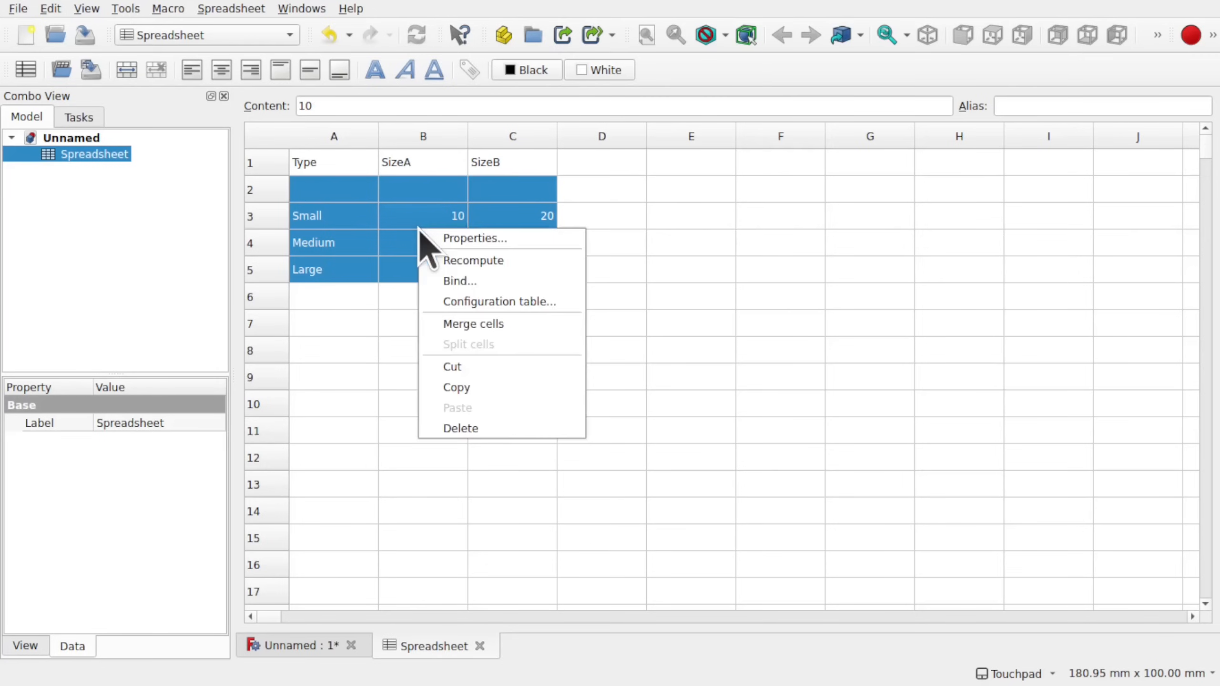
click(527, 302)
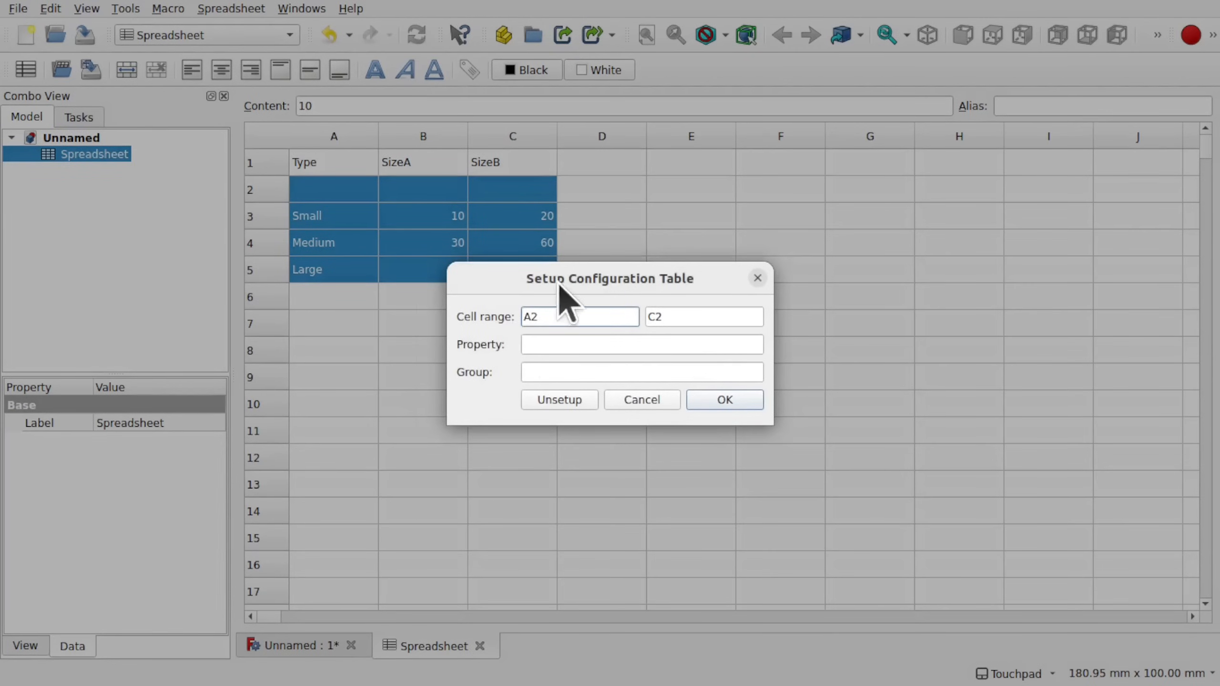
click(655, 315)
text(C2)
click(693, 319)
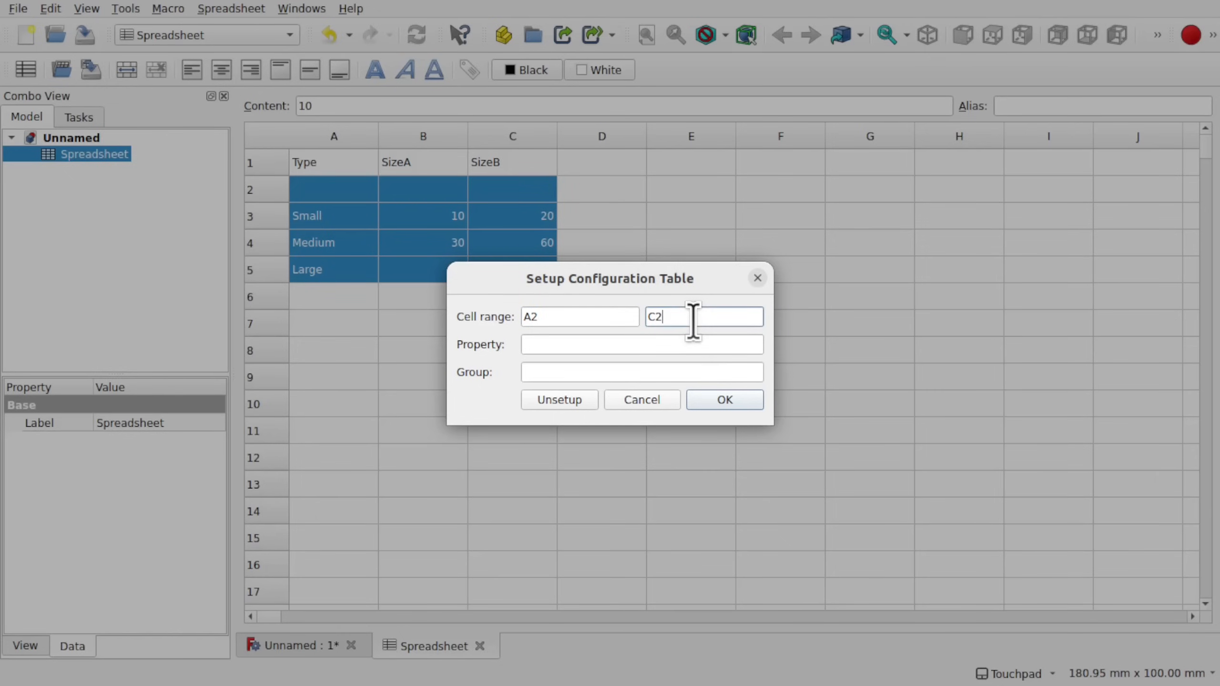
key(BackSpace)
text(5)
click(607, 345)
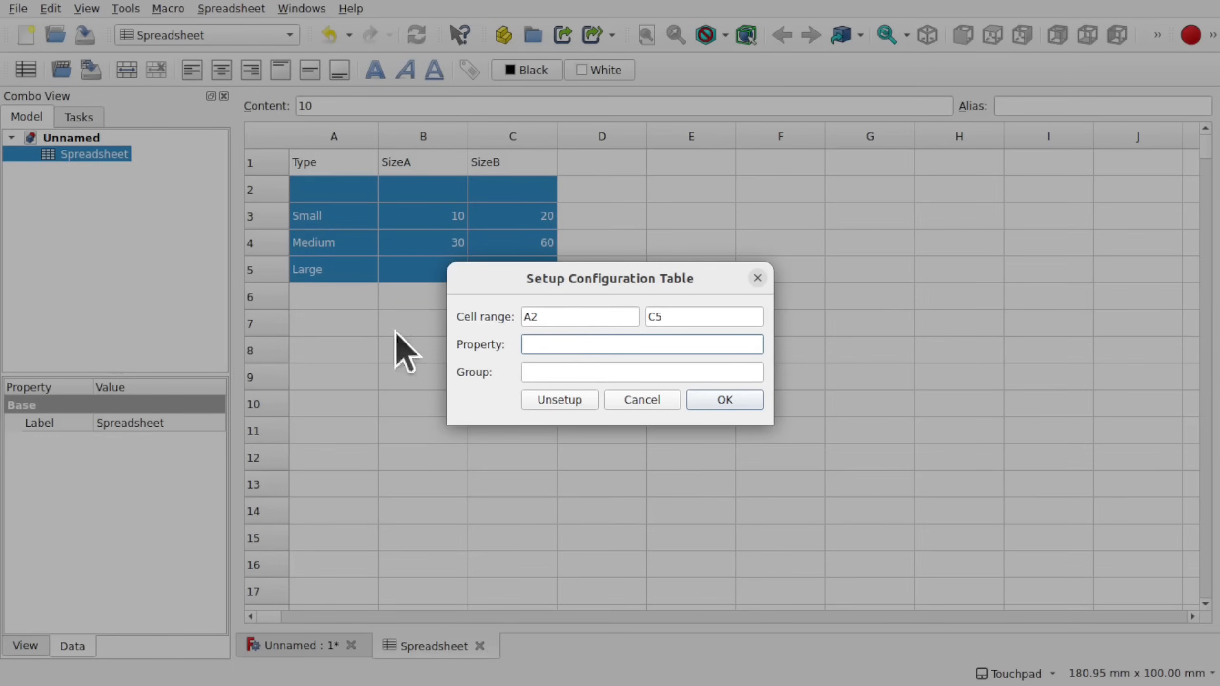
click(747, 402)
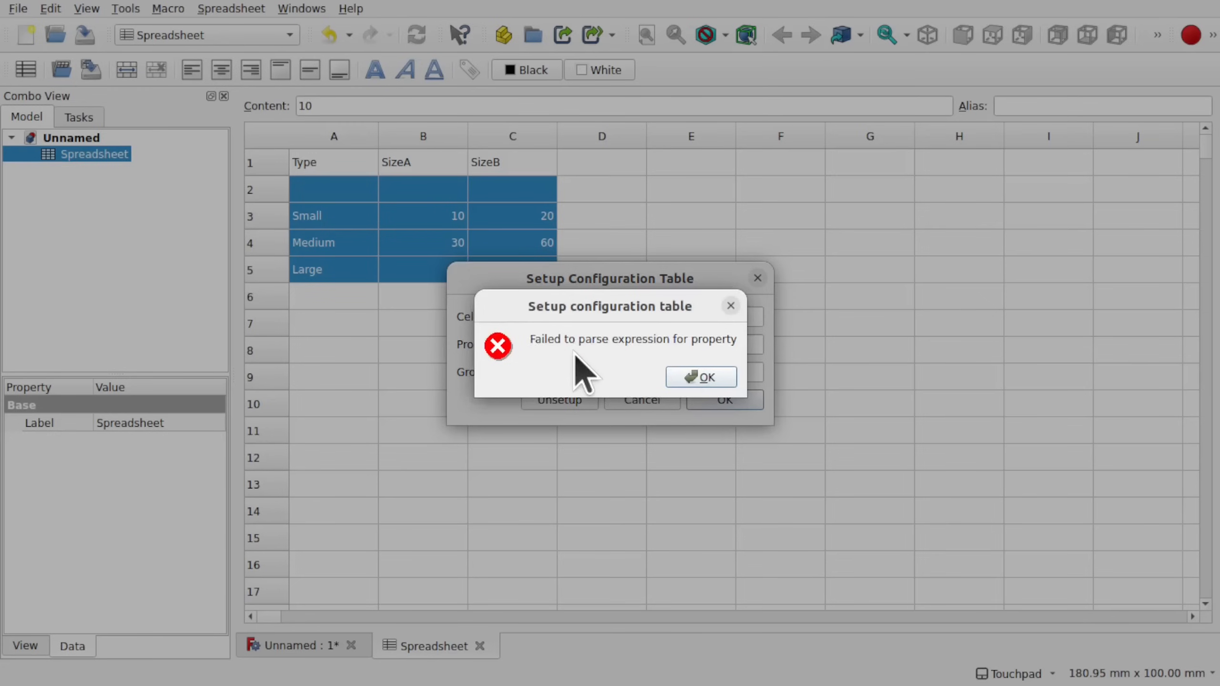
click(705, 377)
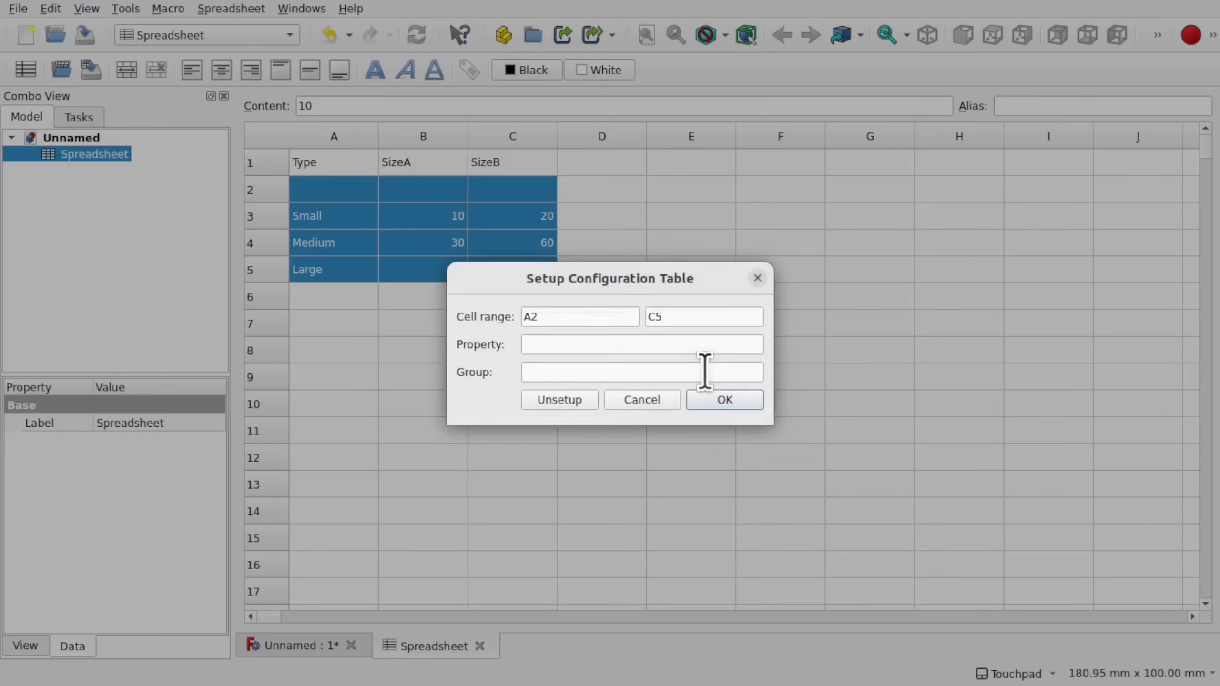
click(630, 402)
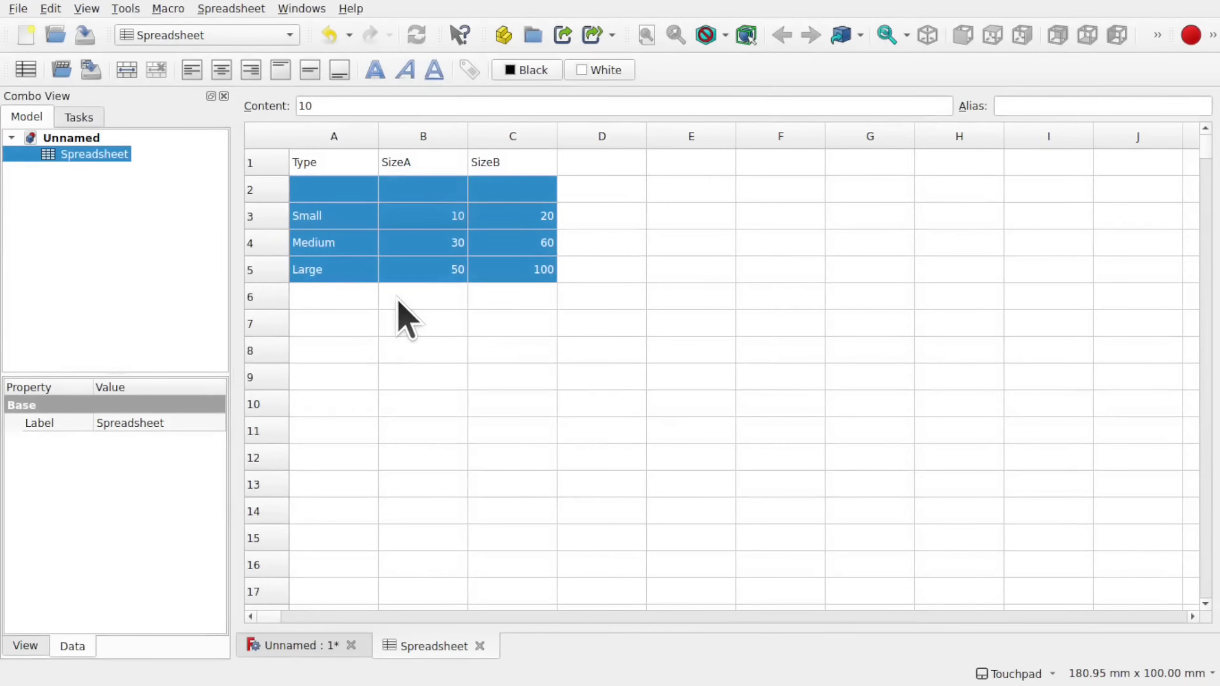
- Switch to the Part Design workbench and create a new body in the document
click(226, 43)
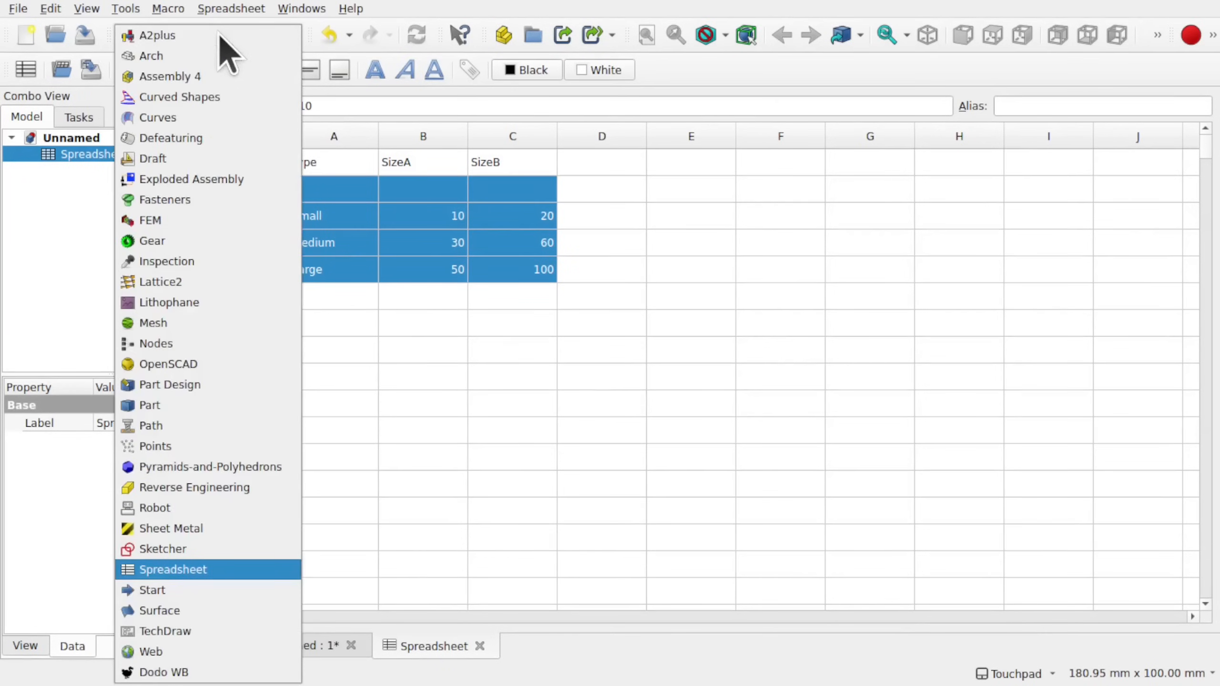
click(200, 387)
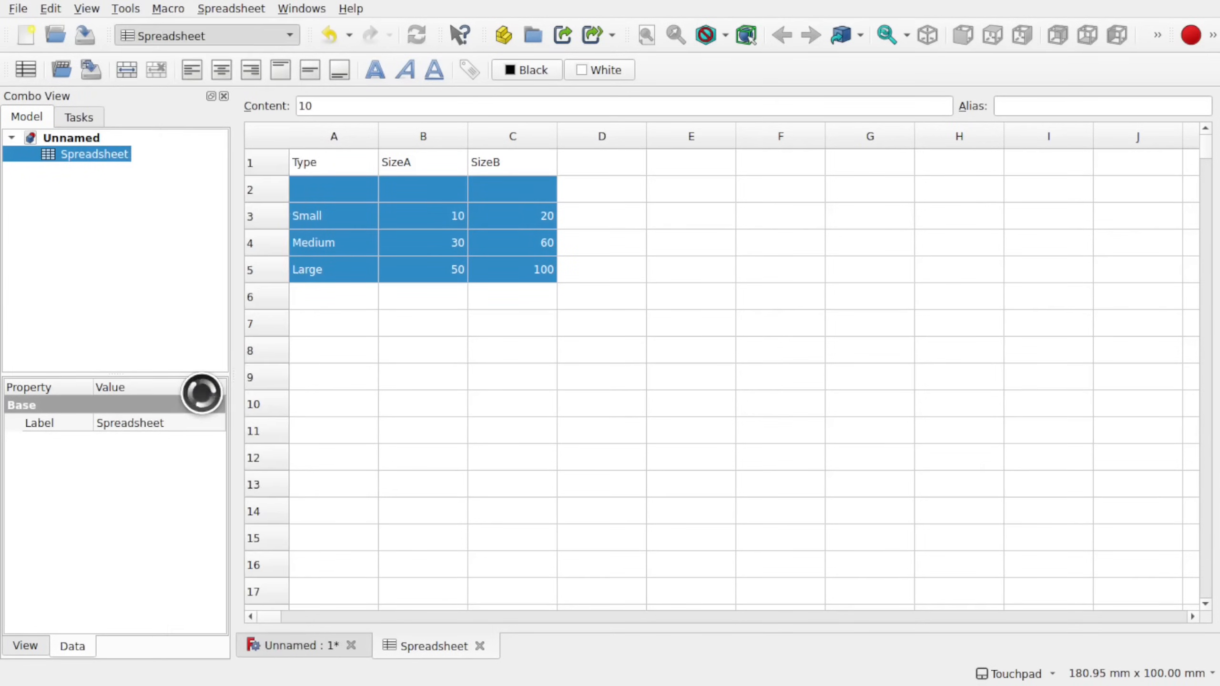
click(17, 119)
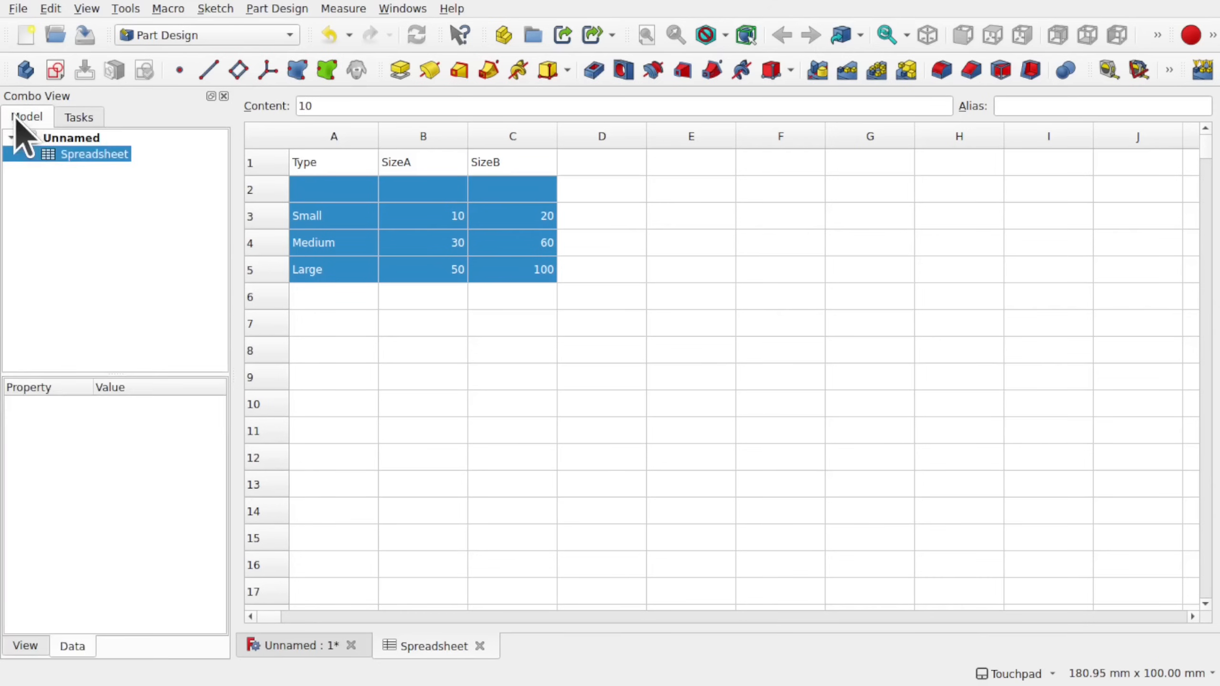
click(78, 215)
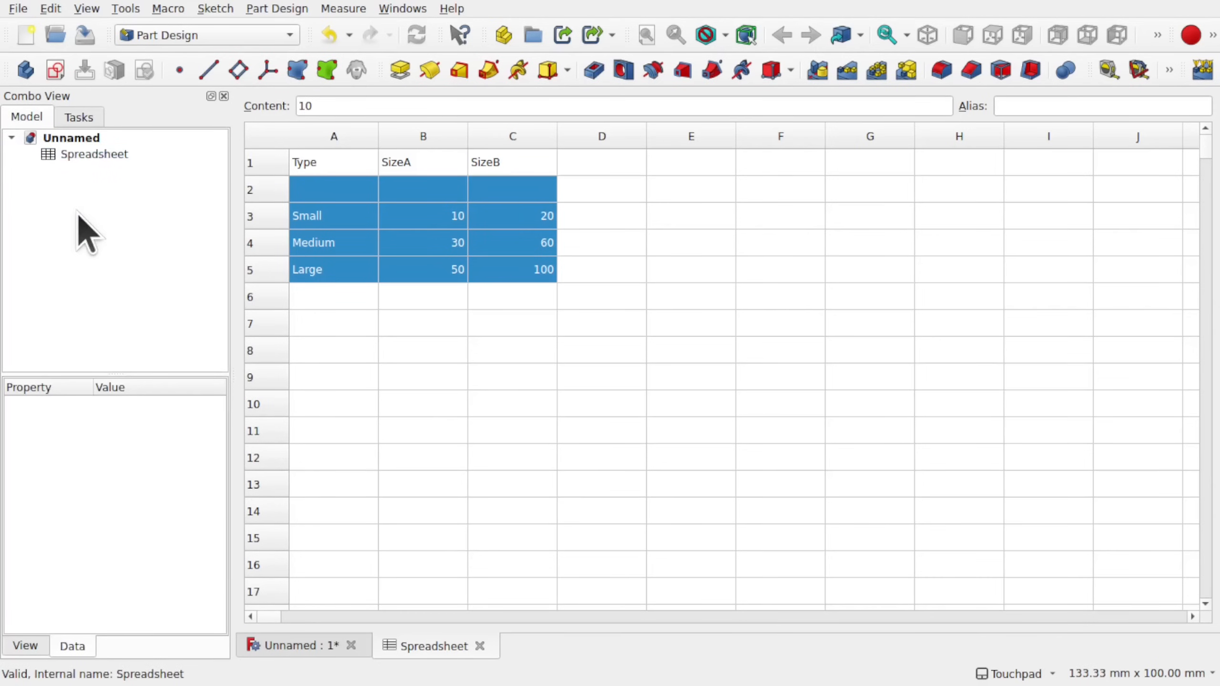
click(26, 71)
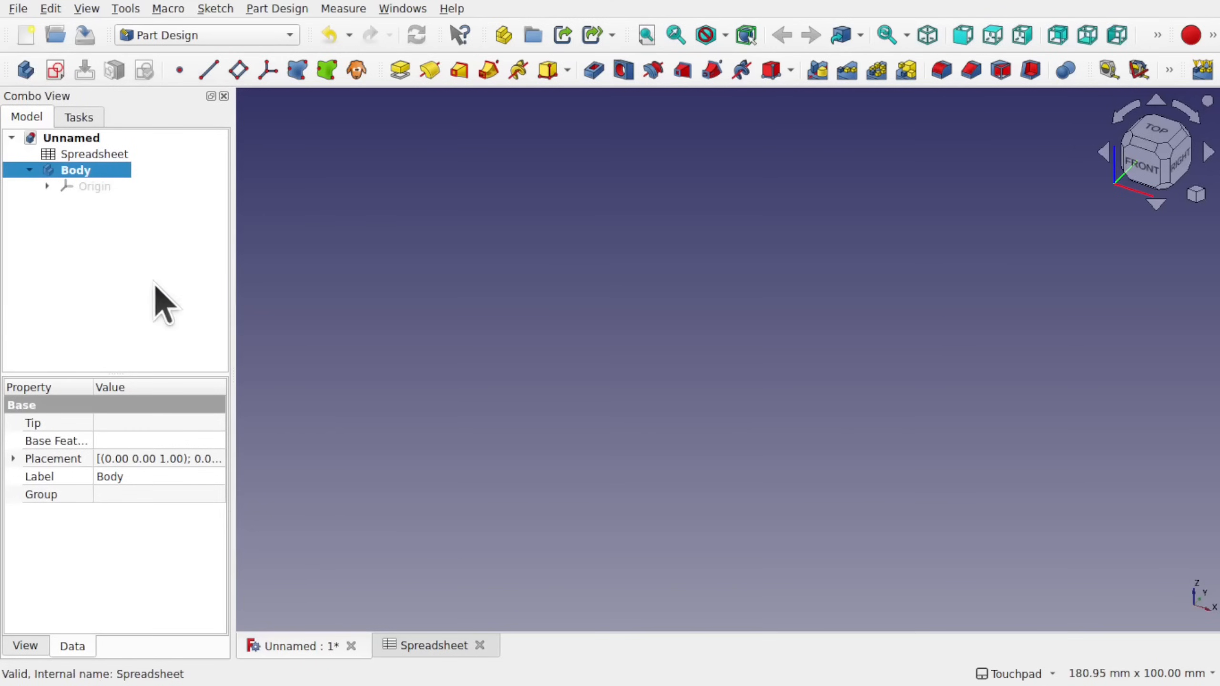
- Rename the new body to MasterBody
right_click(80, 177)
click(170, 500)
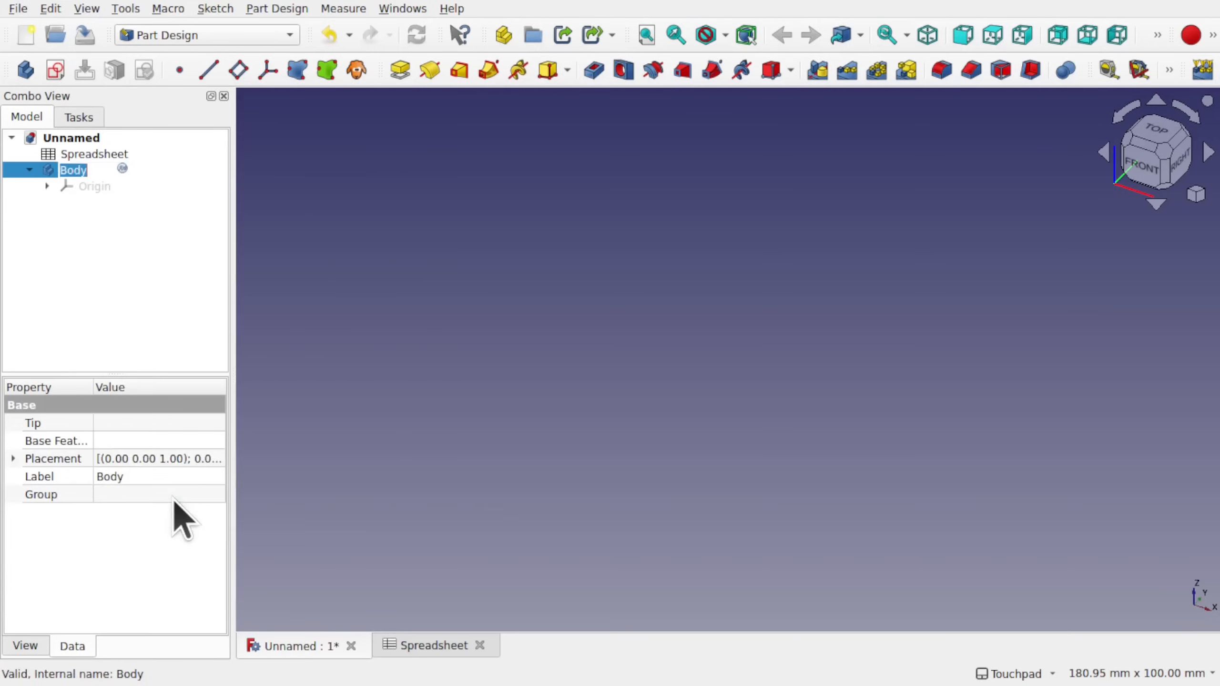
key(Home)
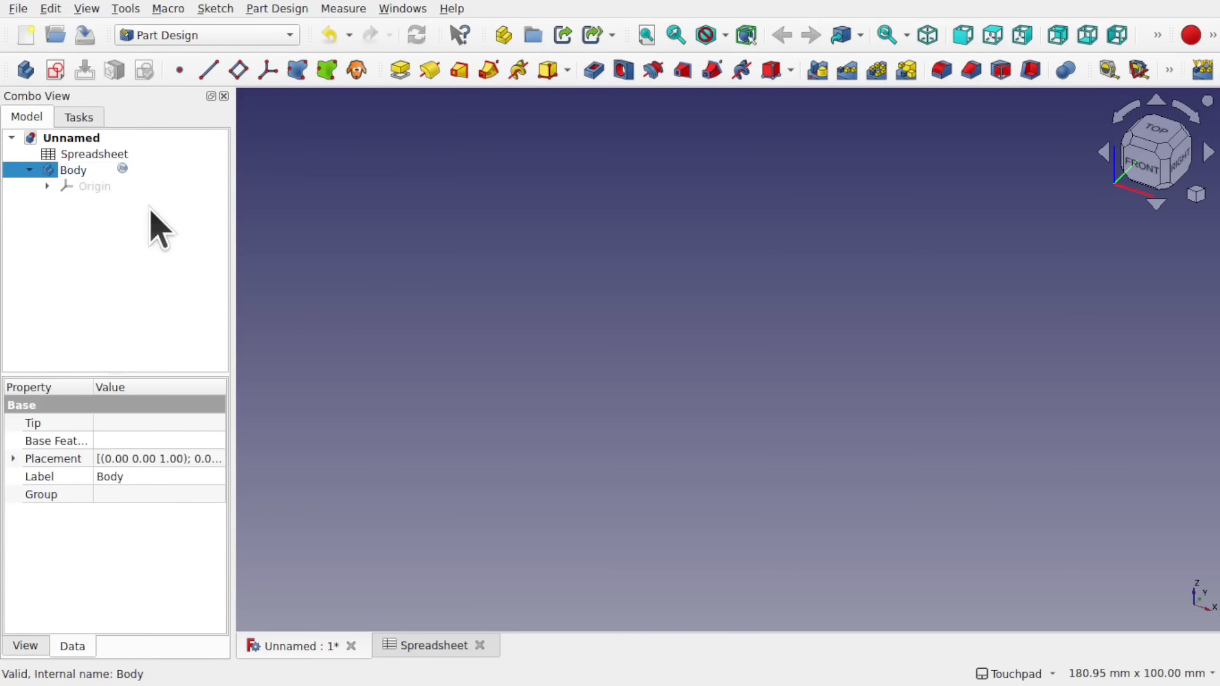
text(Master)
key(Return)
click(150, 209)
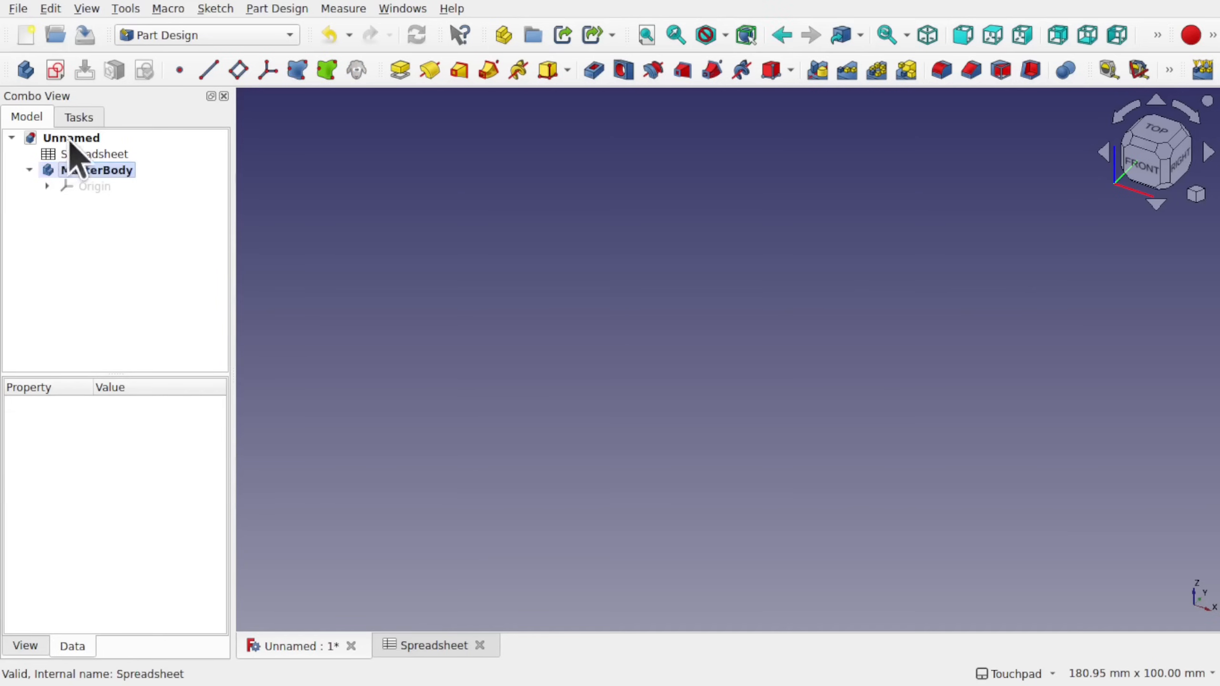
- Start a configuration table setup in the spreadsheet for the cell range A2 to C5
double_click(122, 154)
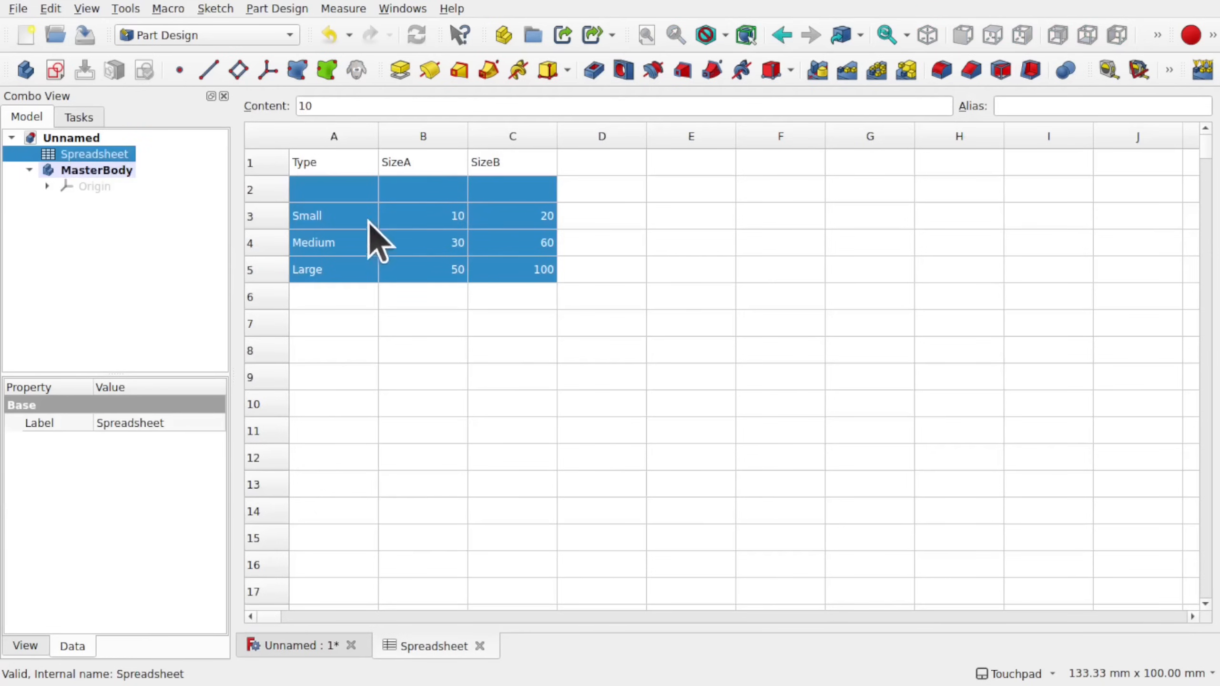
click(364, 350)
drag(330, 190, 523, 280)
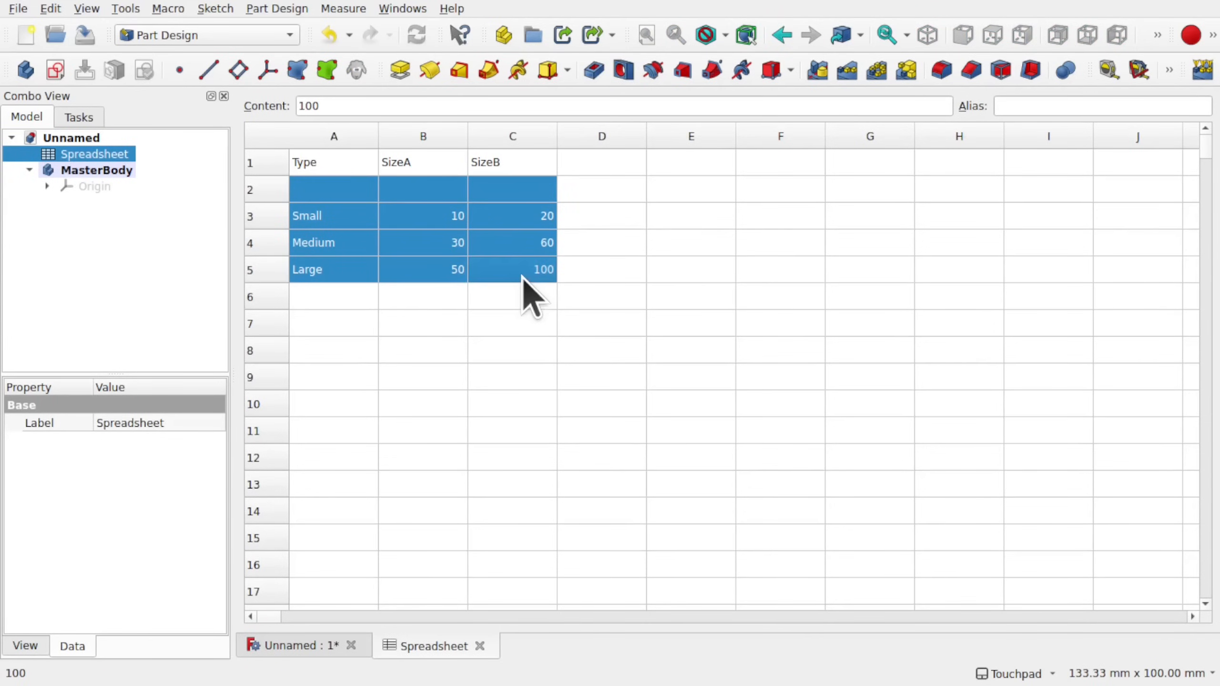
right_click(521, 272)
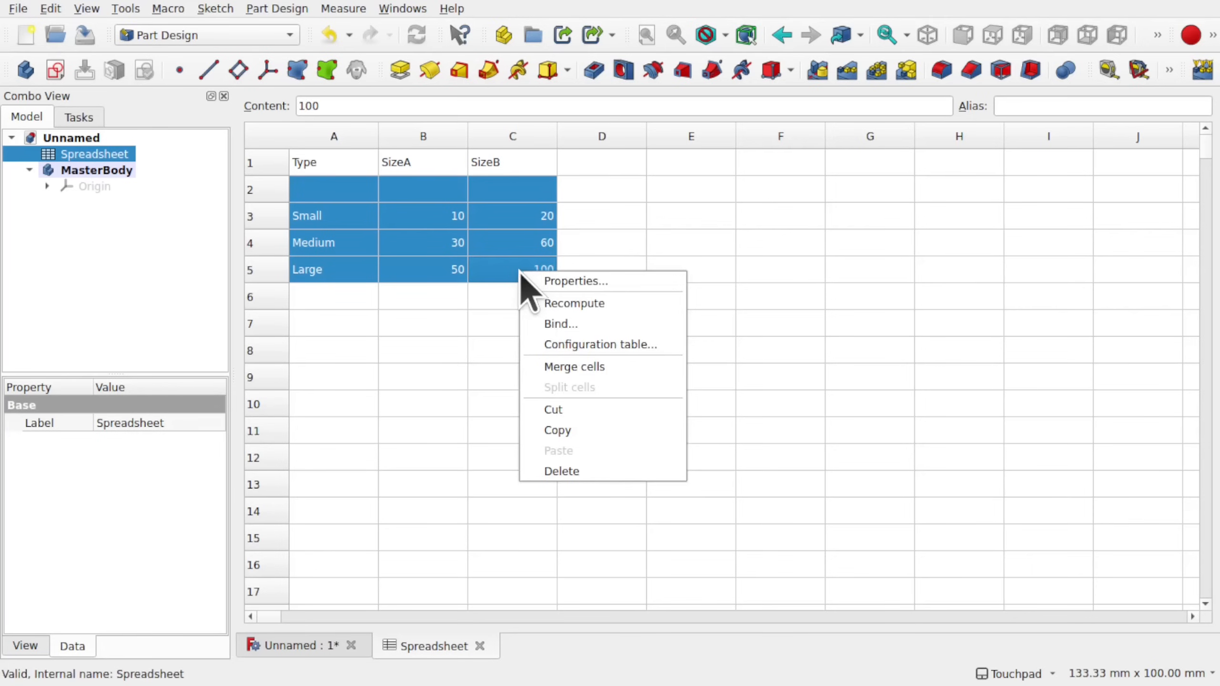
click(624, 350)
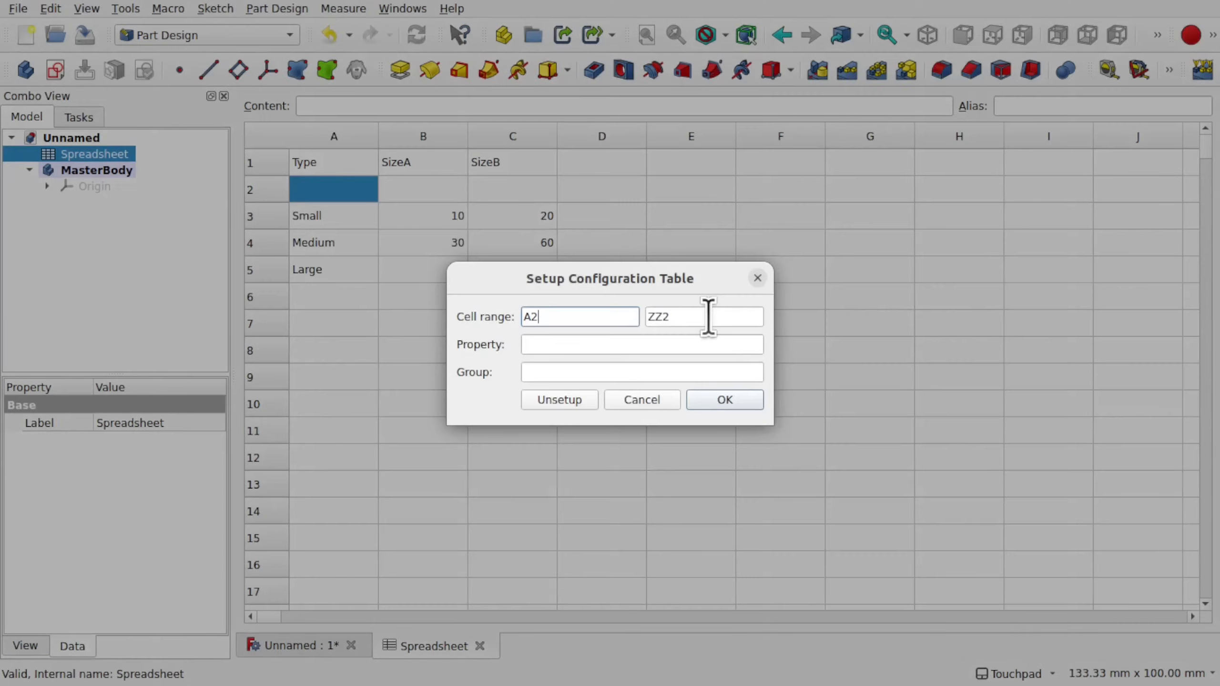
double_click(682, 316)
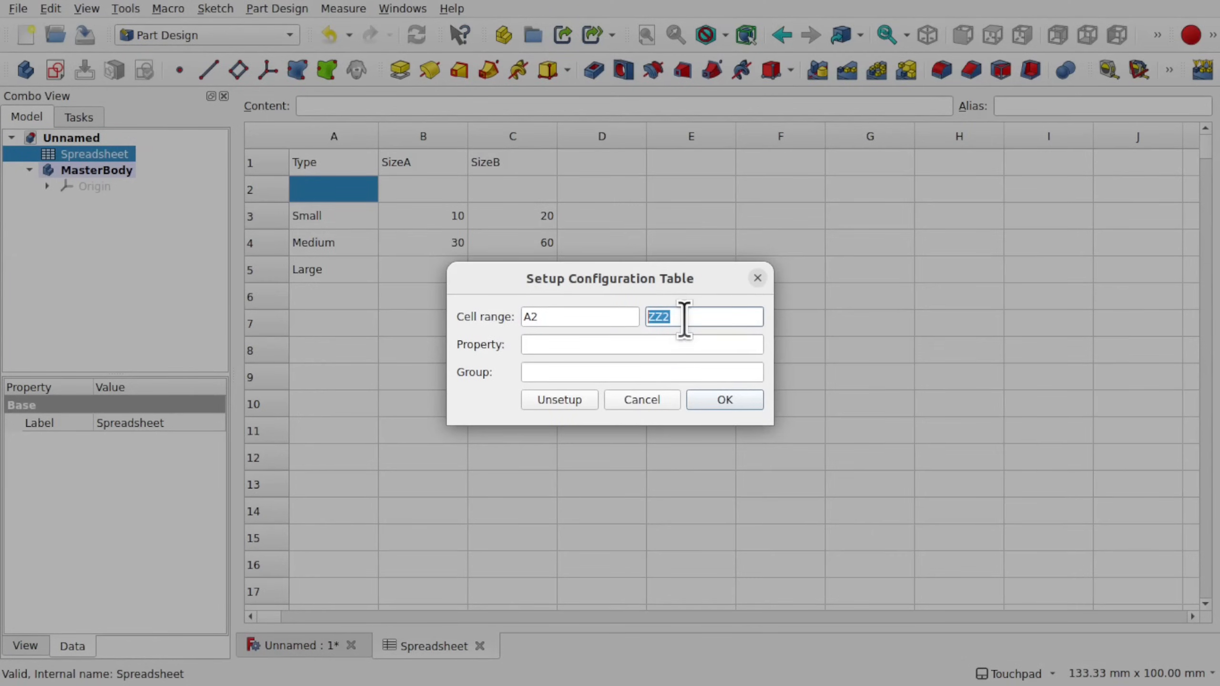
text(C5)
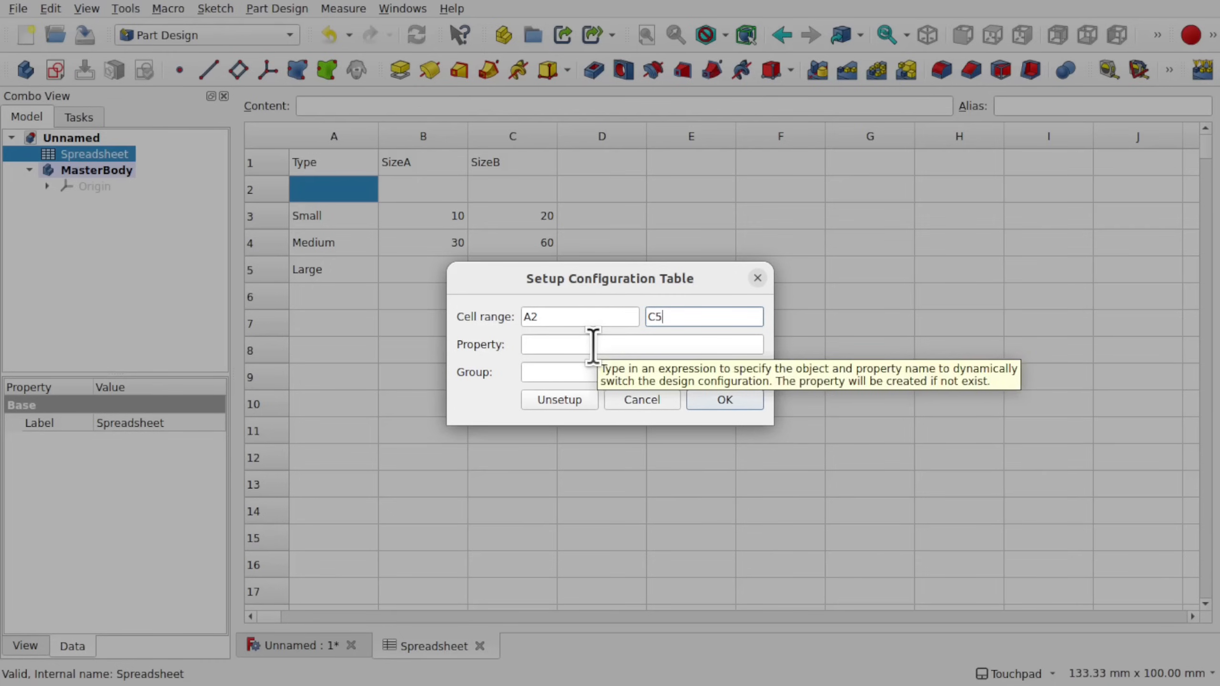
- Set the configuration table's property to <<MasterBody>>.Configuration, leave the group empty and apply the setup
click(568, 347)
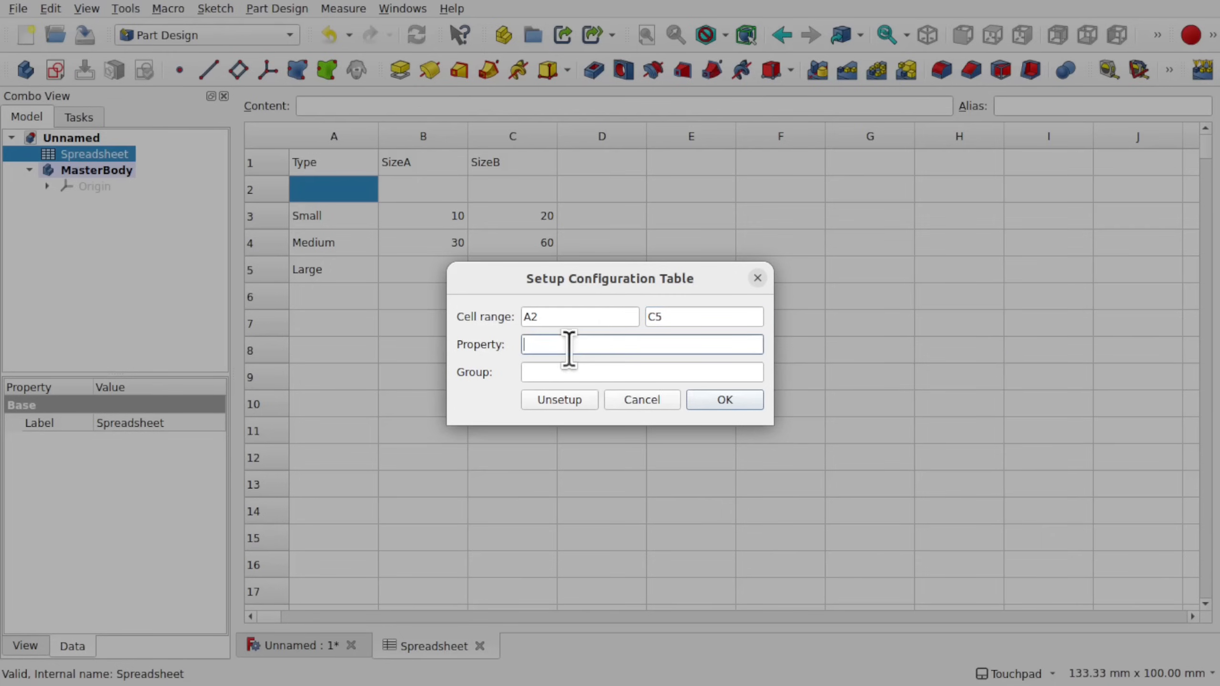
text(B)
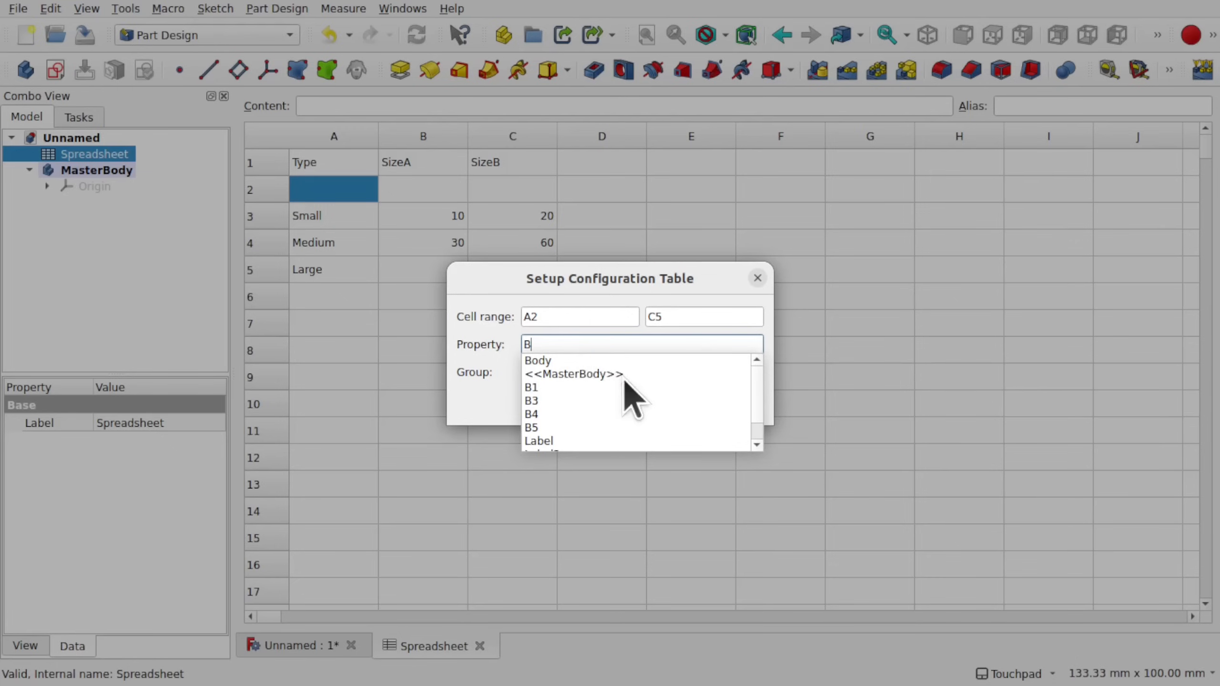
click(578, 374)
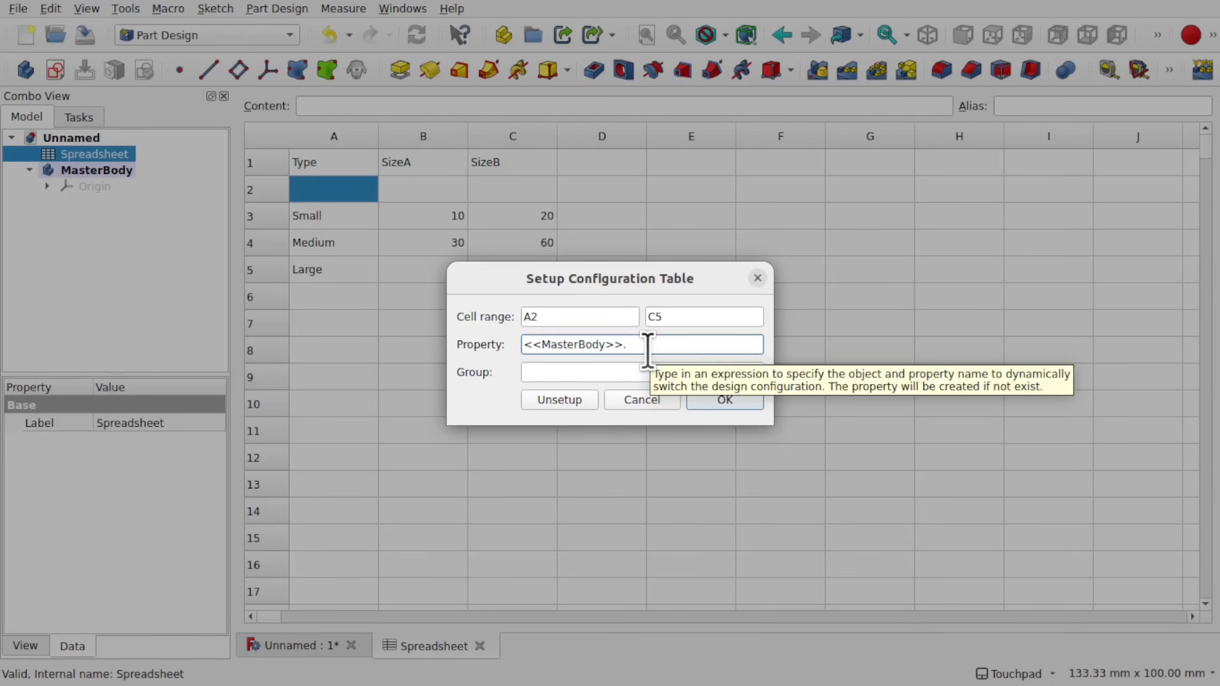
text(Configuration)
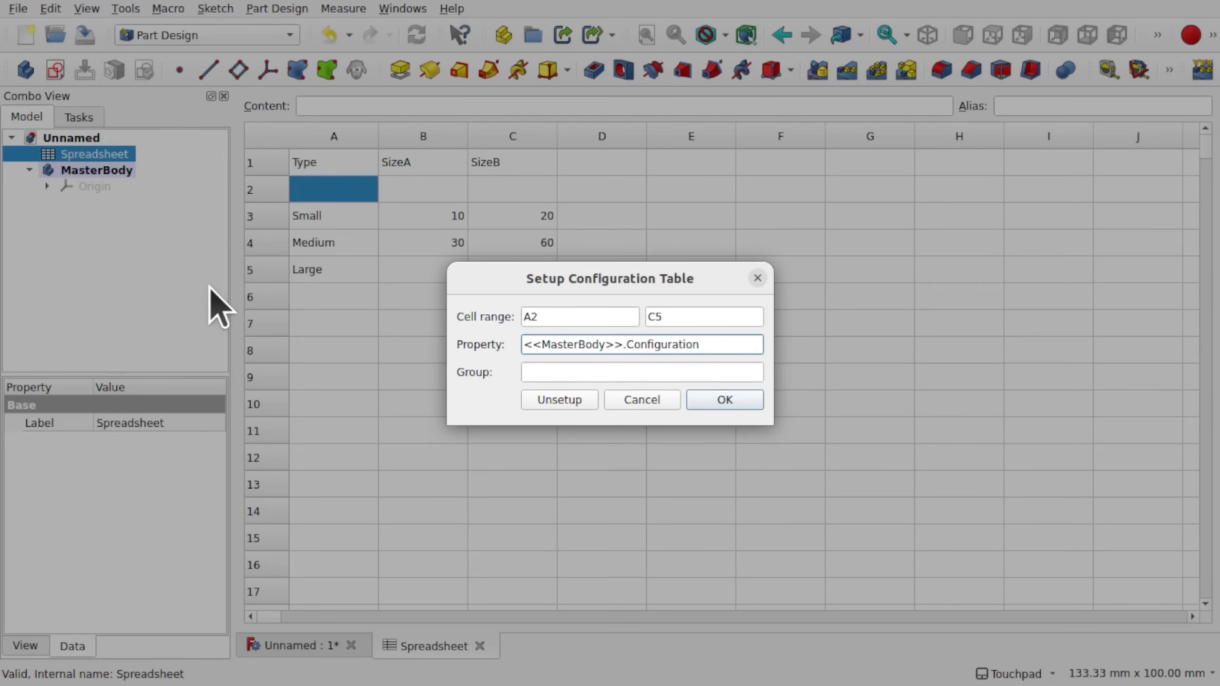
click(725, 400)
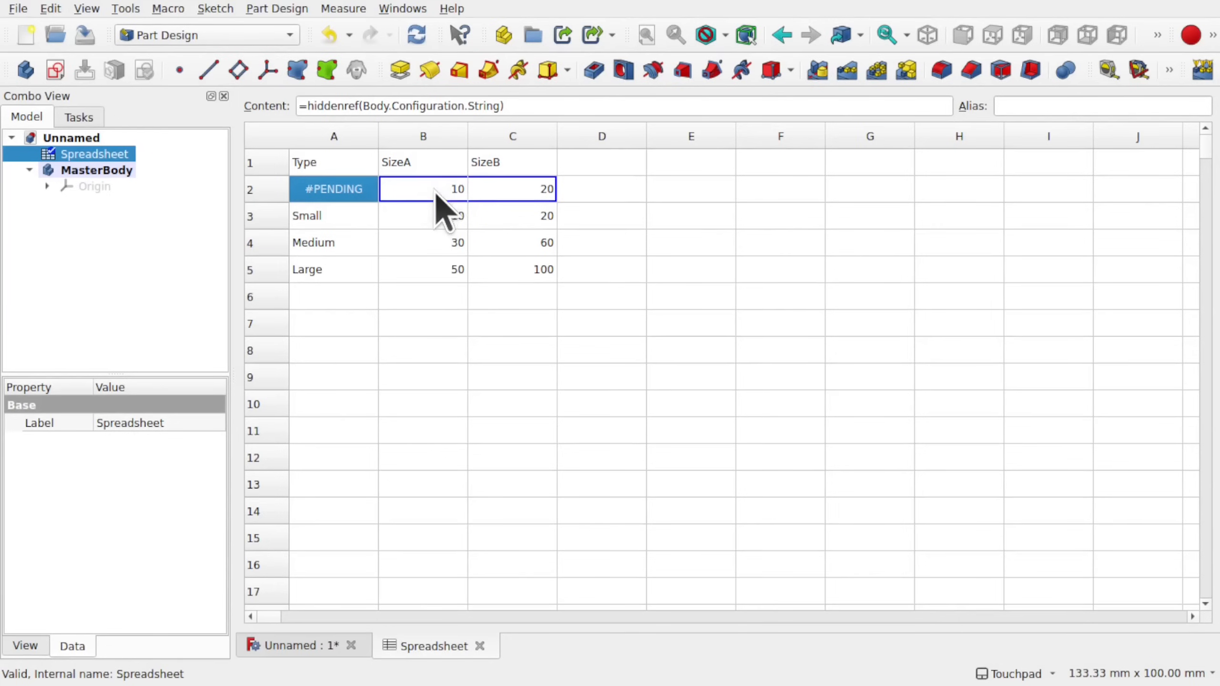
- Widen the property name column for MasterBody and switch its Configuration property to Large
click(87, 174)
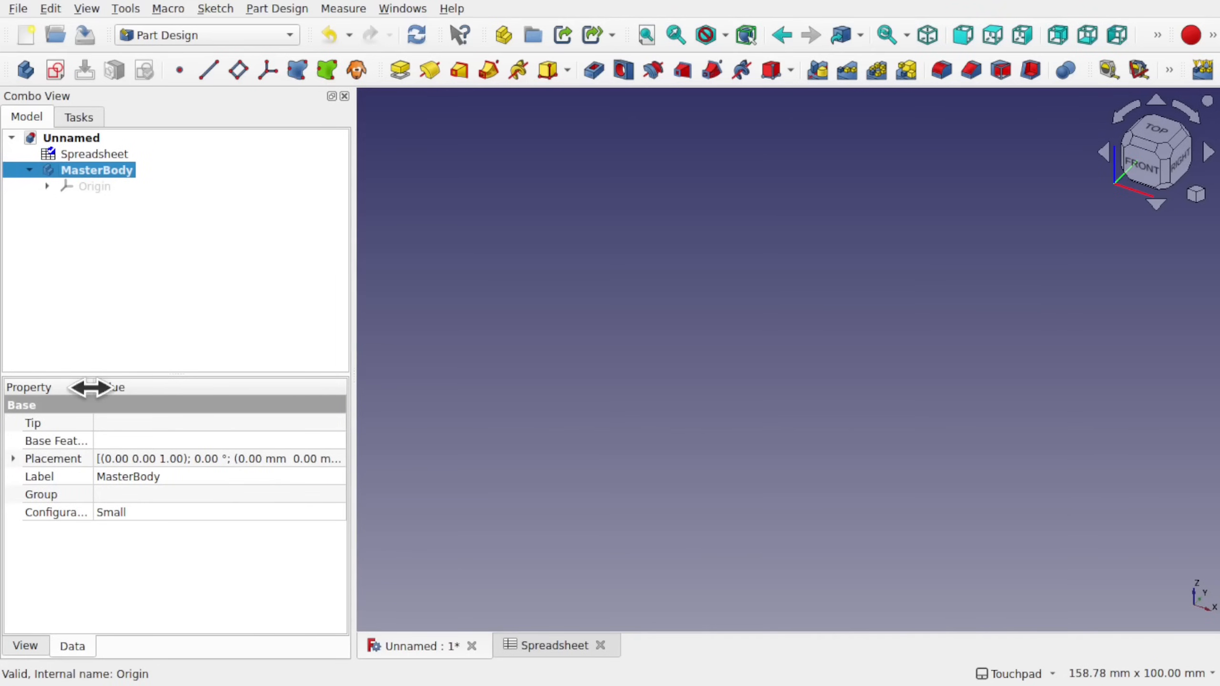
drag(90, 388, 139, 394)
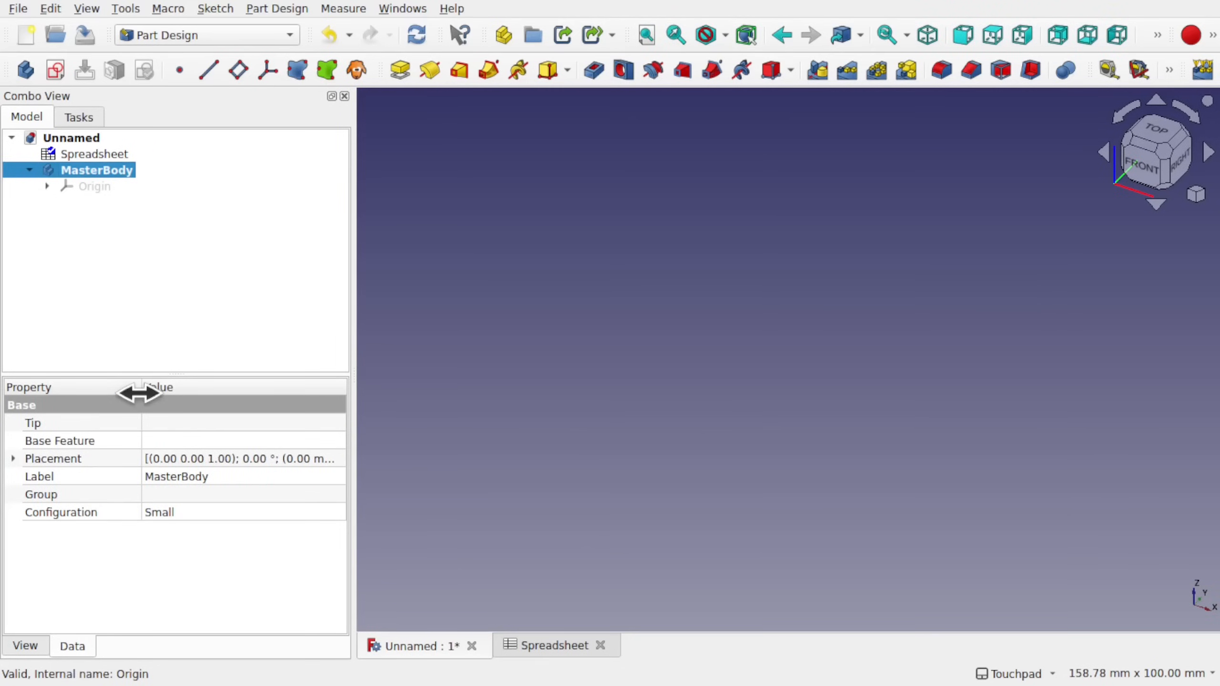
click(182, 515)
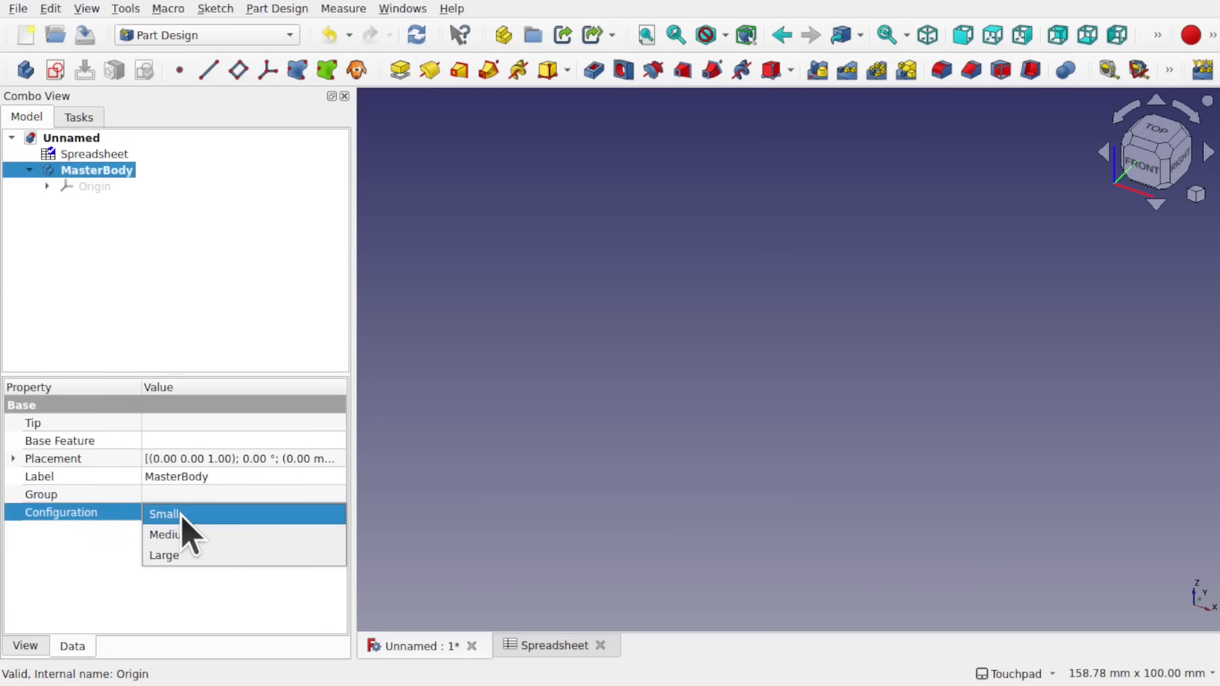
click(244, 556)
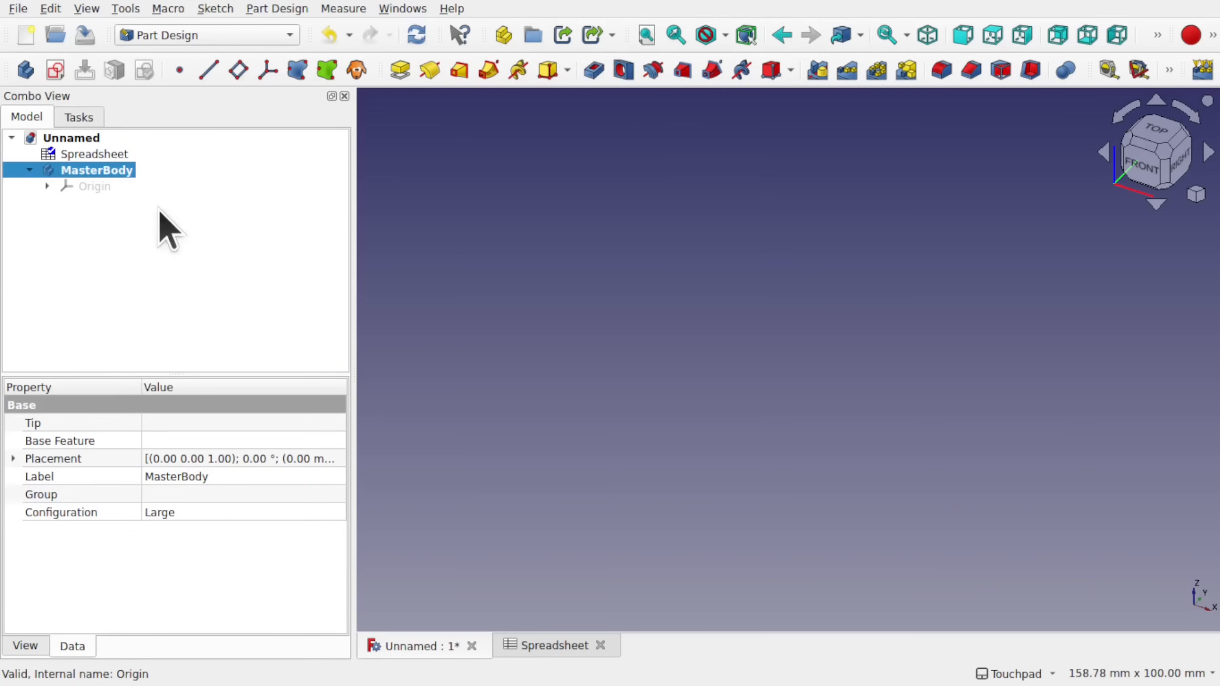
- Reopen the spreadsheet and give cell B2 the alias sizeA
double_click(99, 154)
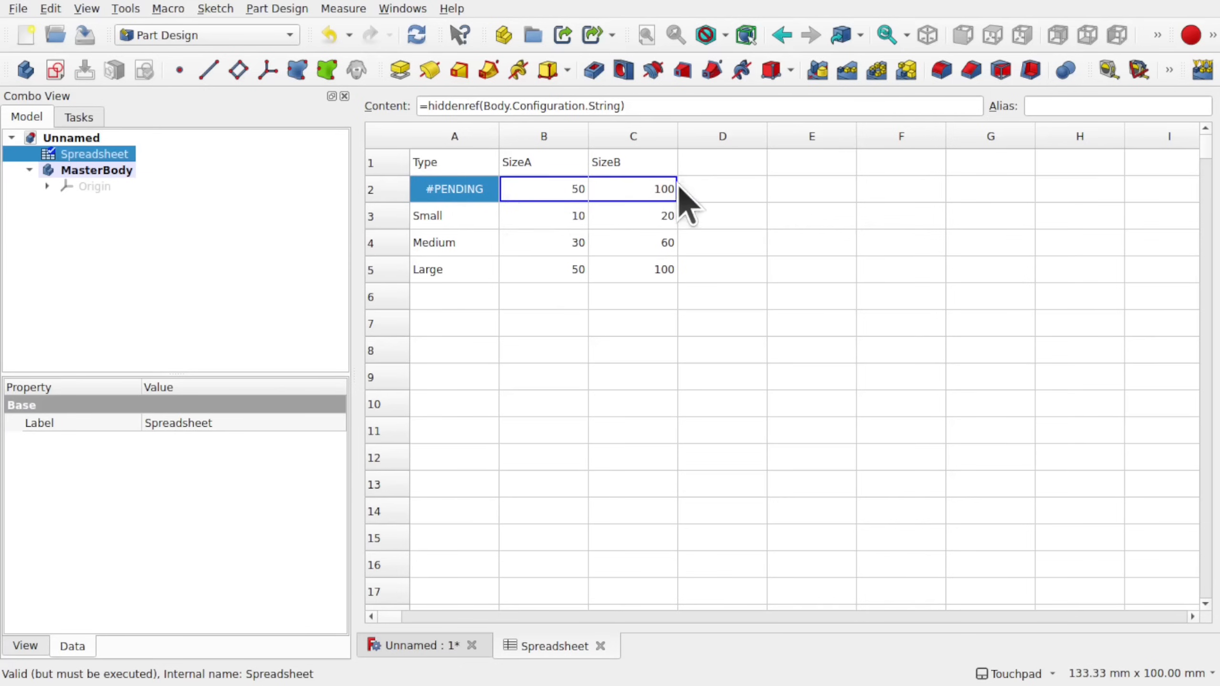
click(553, 191)
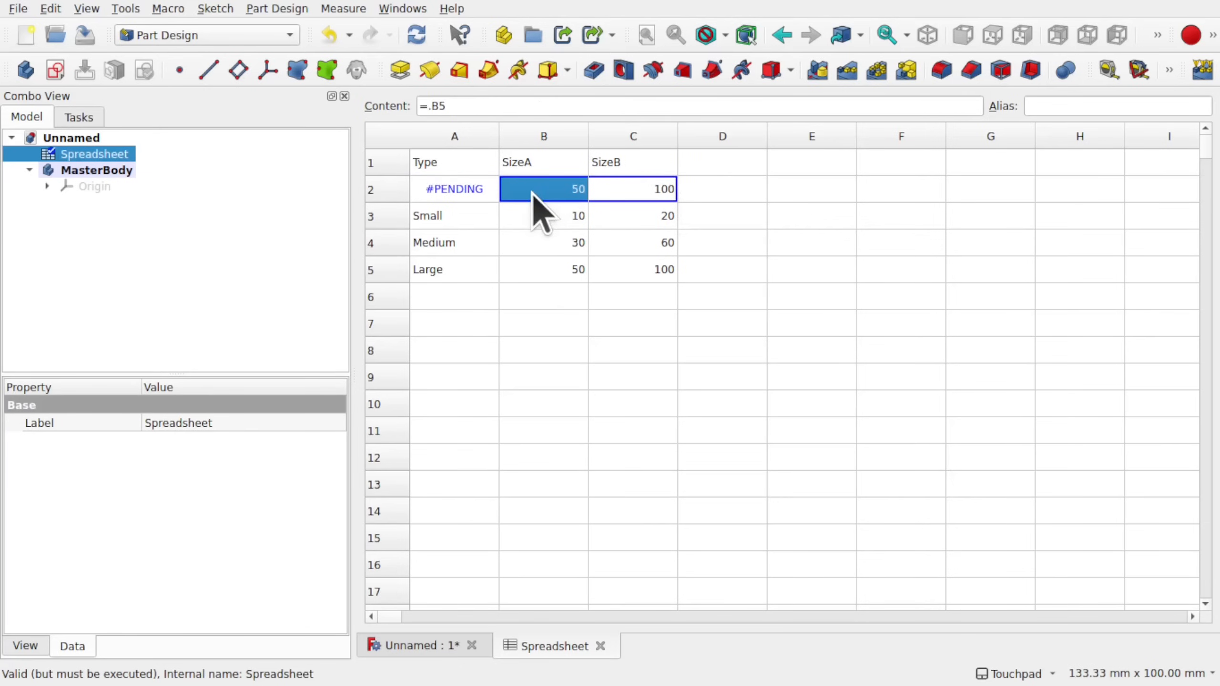
click(1044, 107)
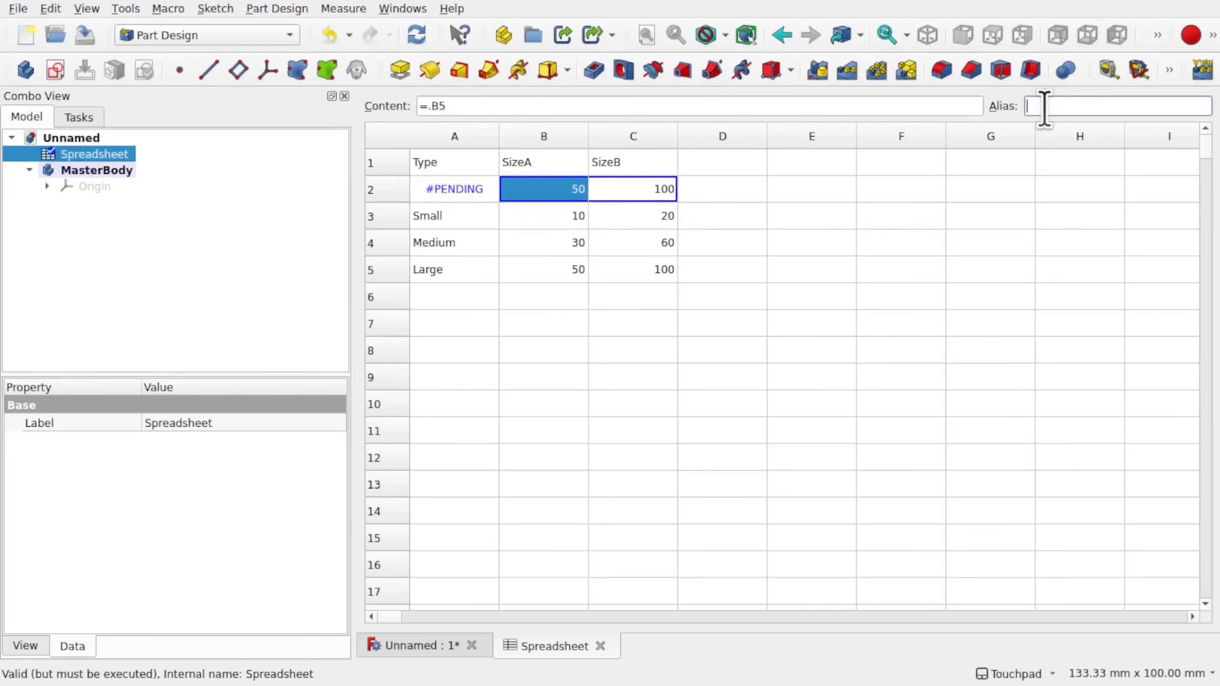
text(sizeA)
key(BackSpace)
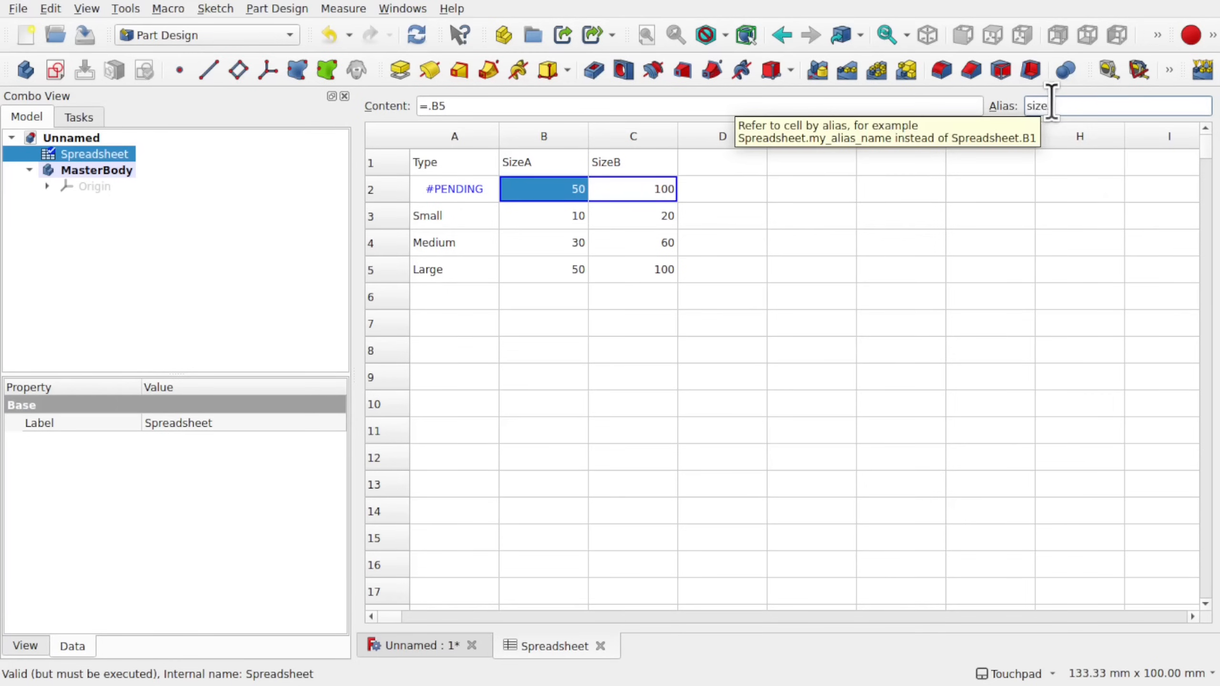
text(A)
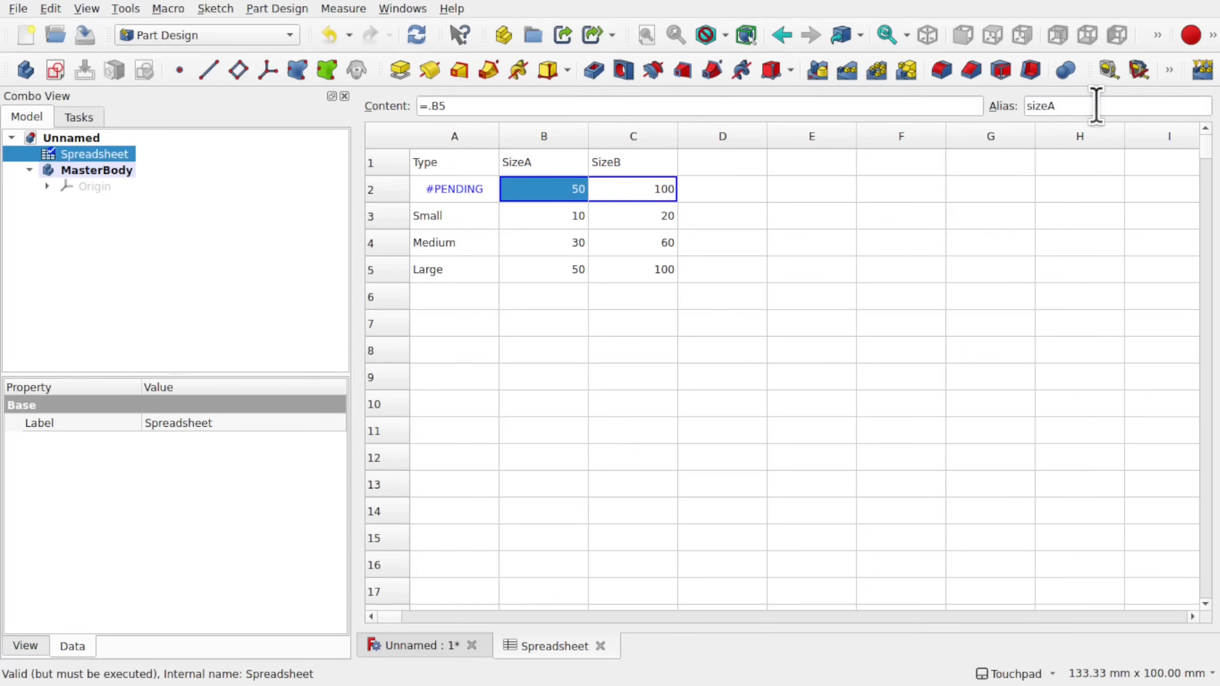
- Give cell C2 the alias sizeB and check the alias on the cell
click(634, 192)
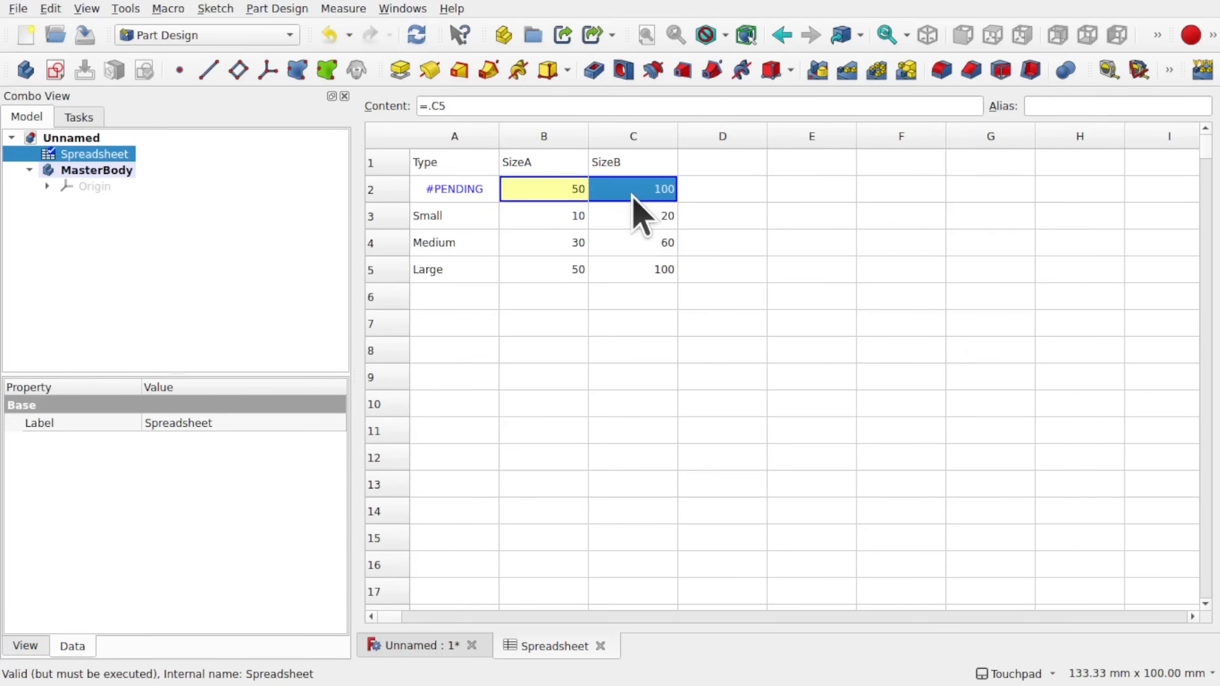
click(1065, 107)
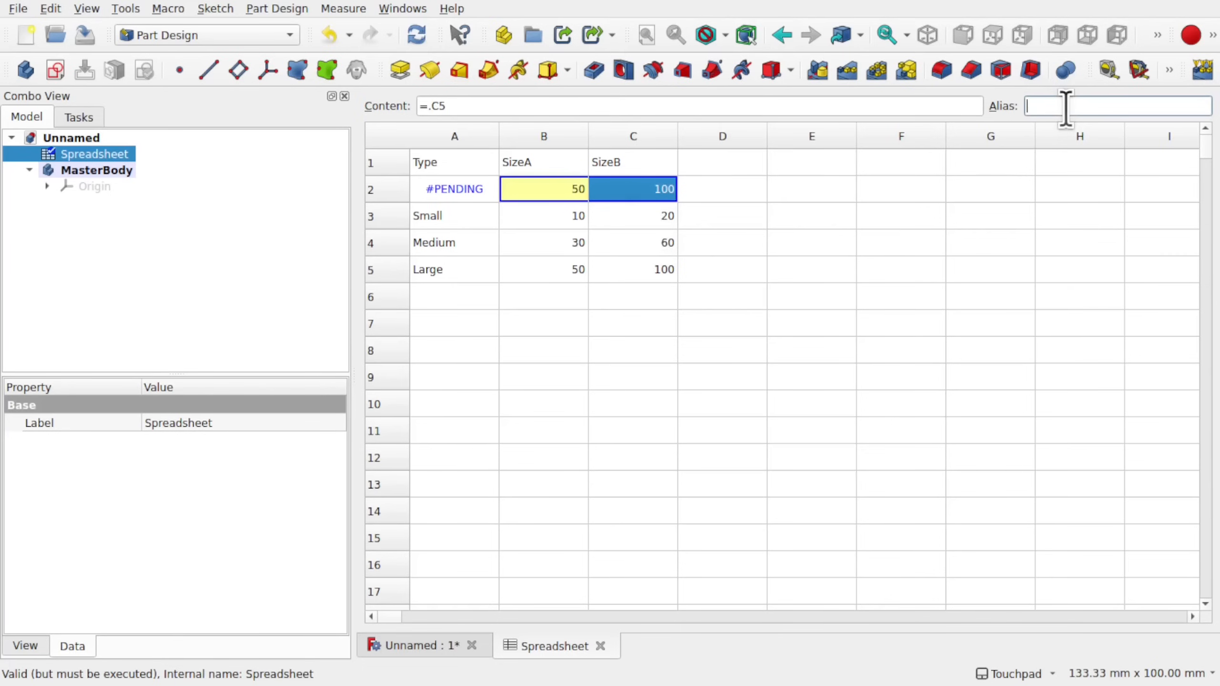
text(si)
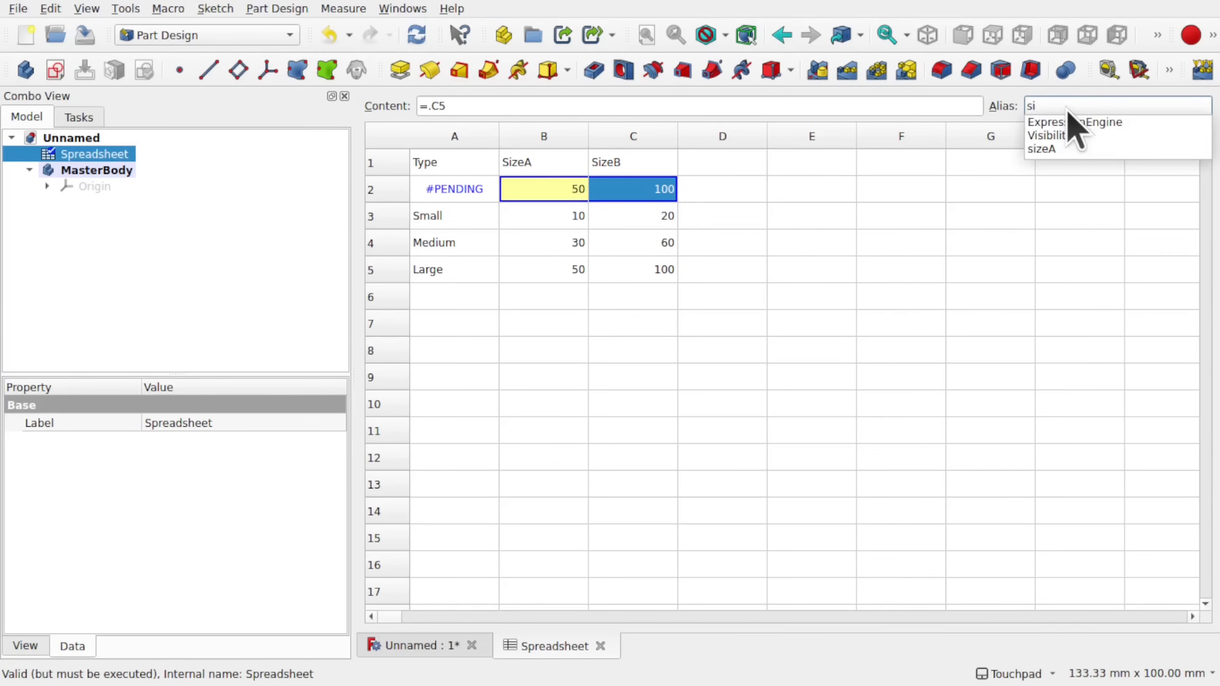
text(zeB)
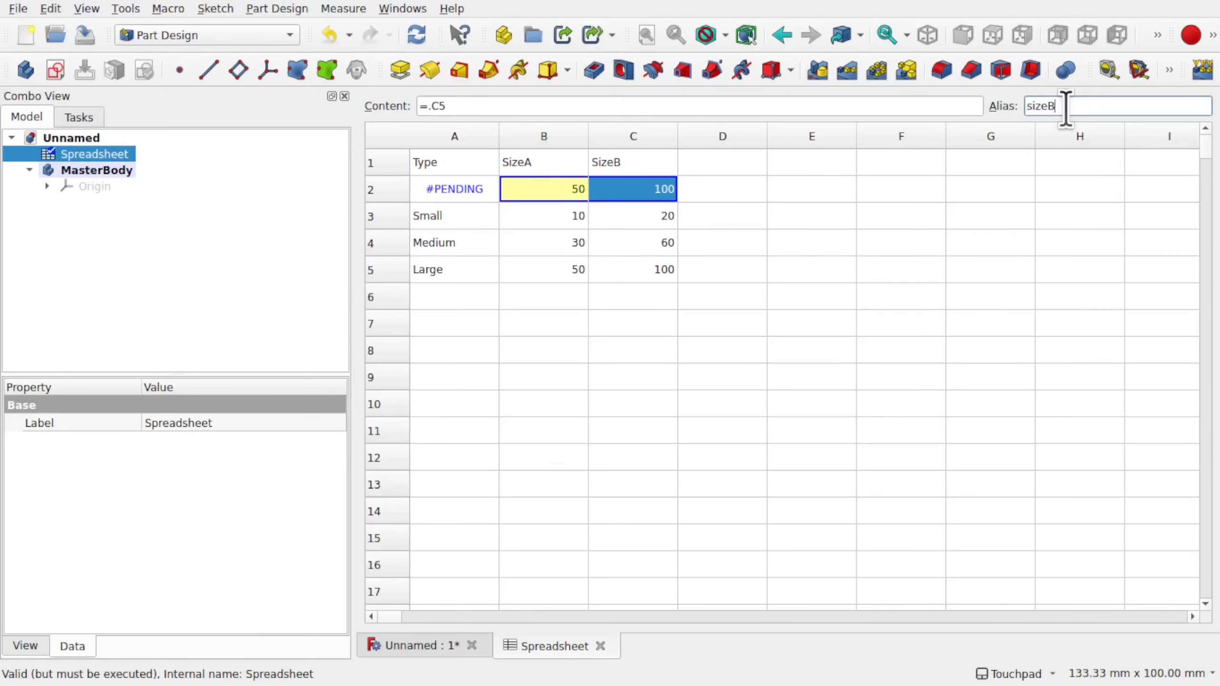
key(Return)
click(718, 220)
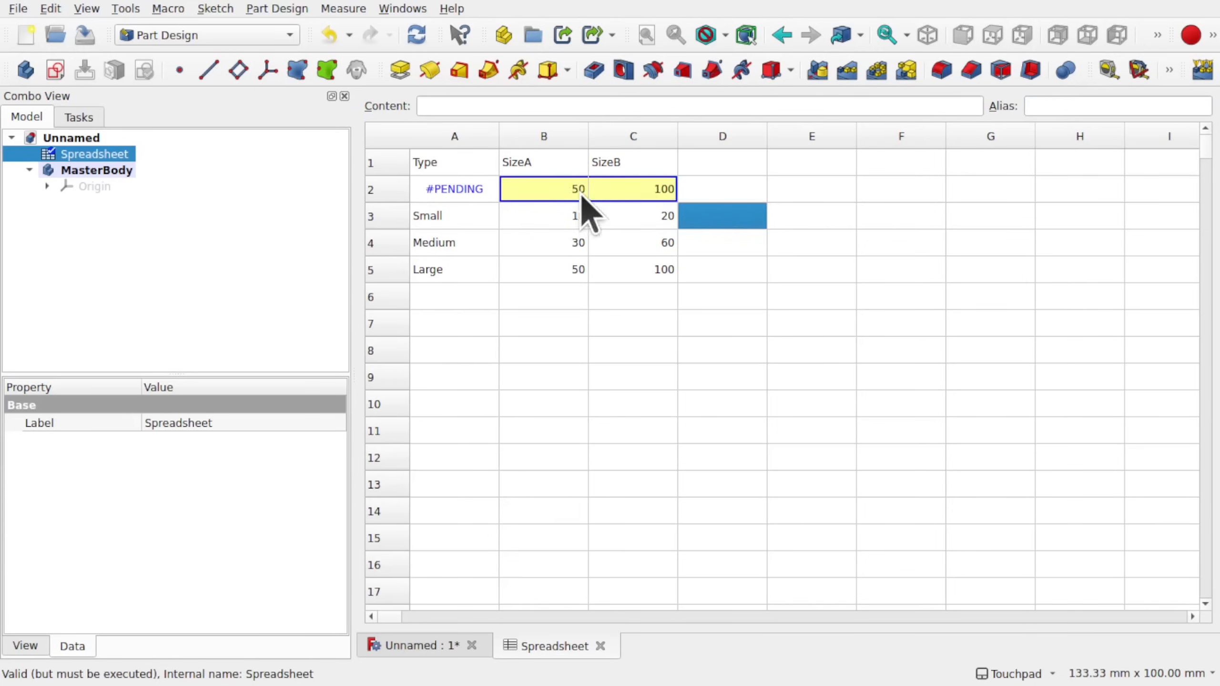
click(641, 174)
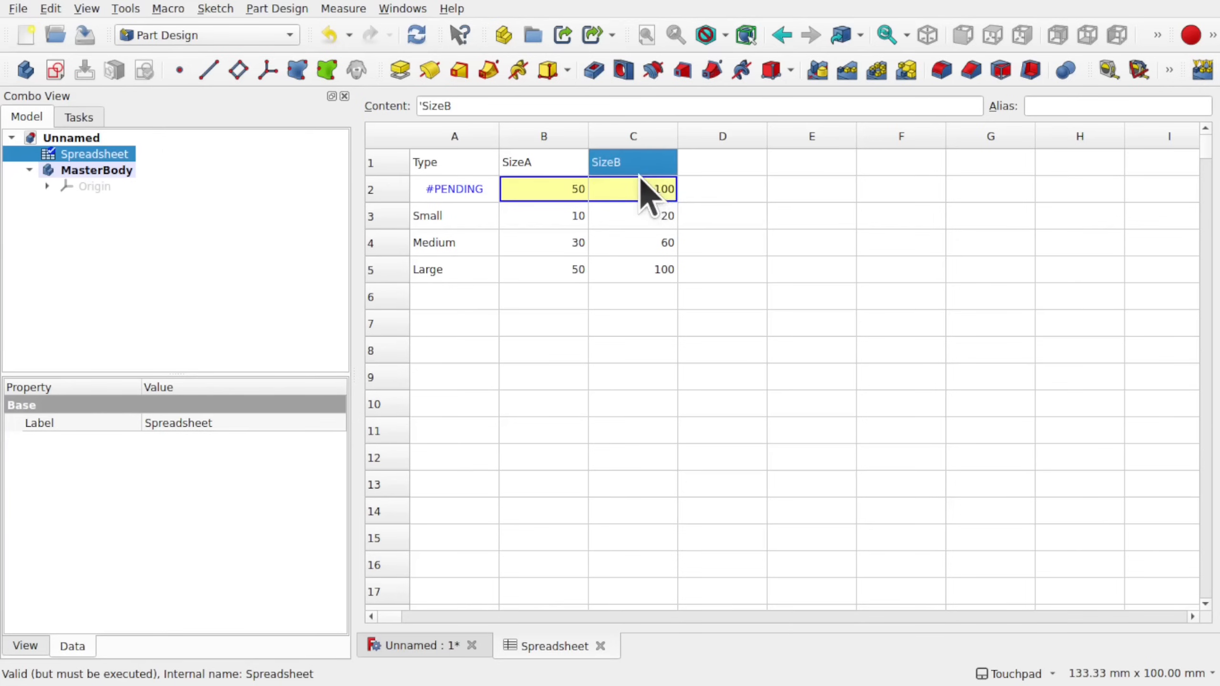
click(642, 180)
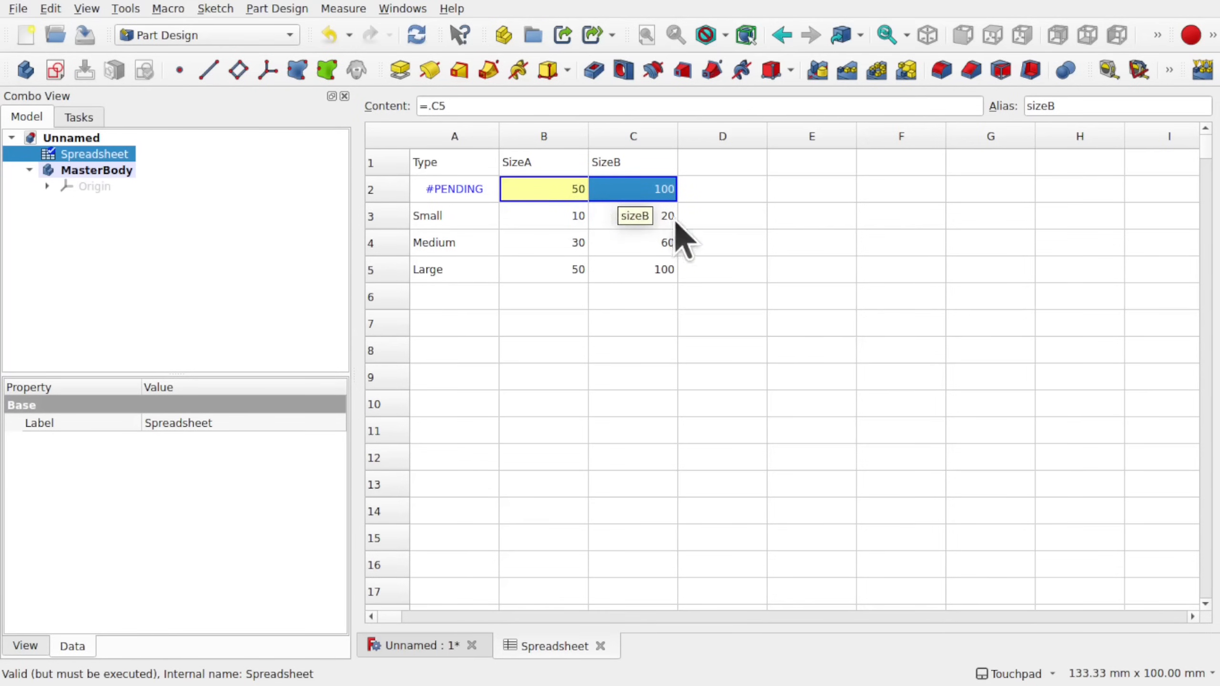
- Switch MasterBody's Configuration property to Medium and check row 2 of the spreadsheet
click(114, 171)
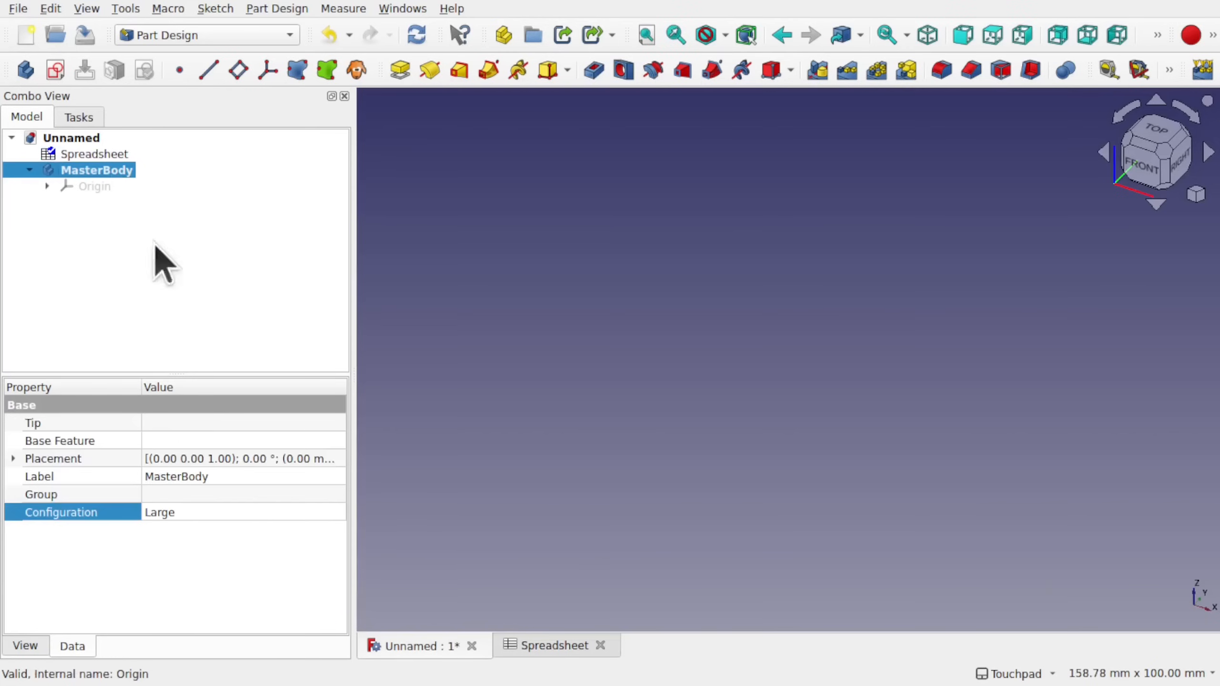
click(194, 514)
click(195, 514)
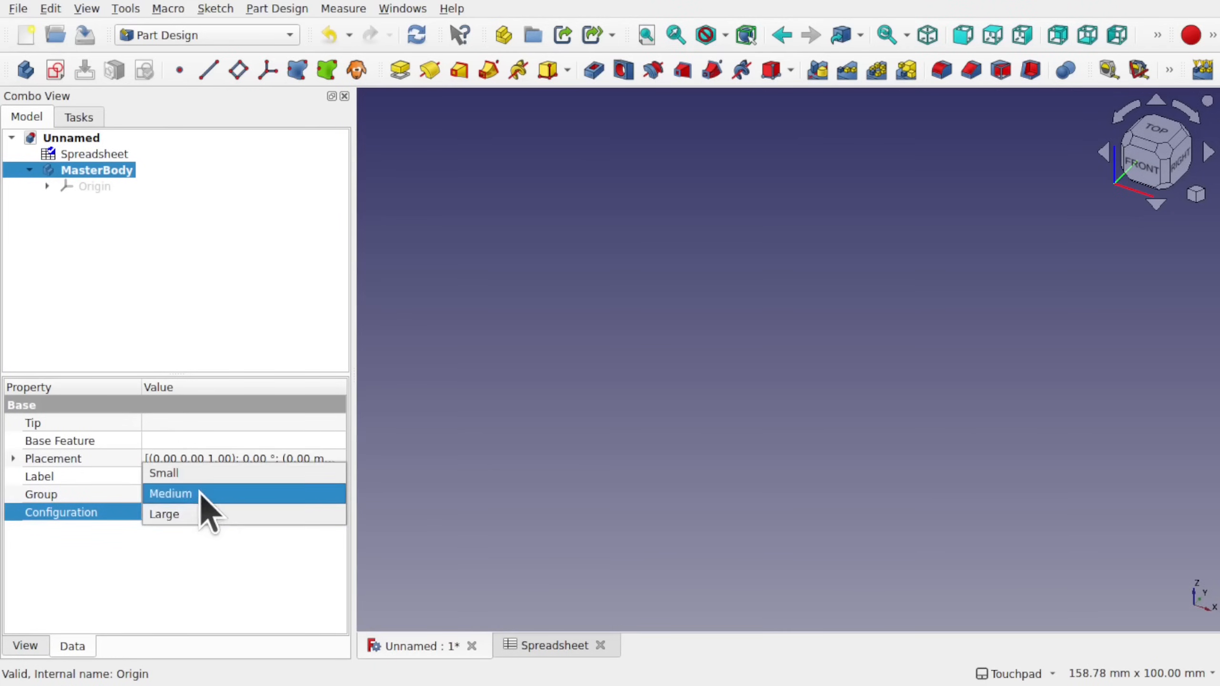
click(201, 495)
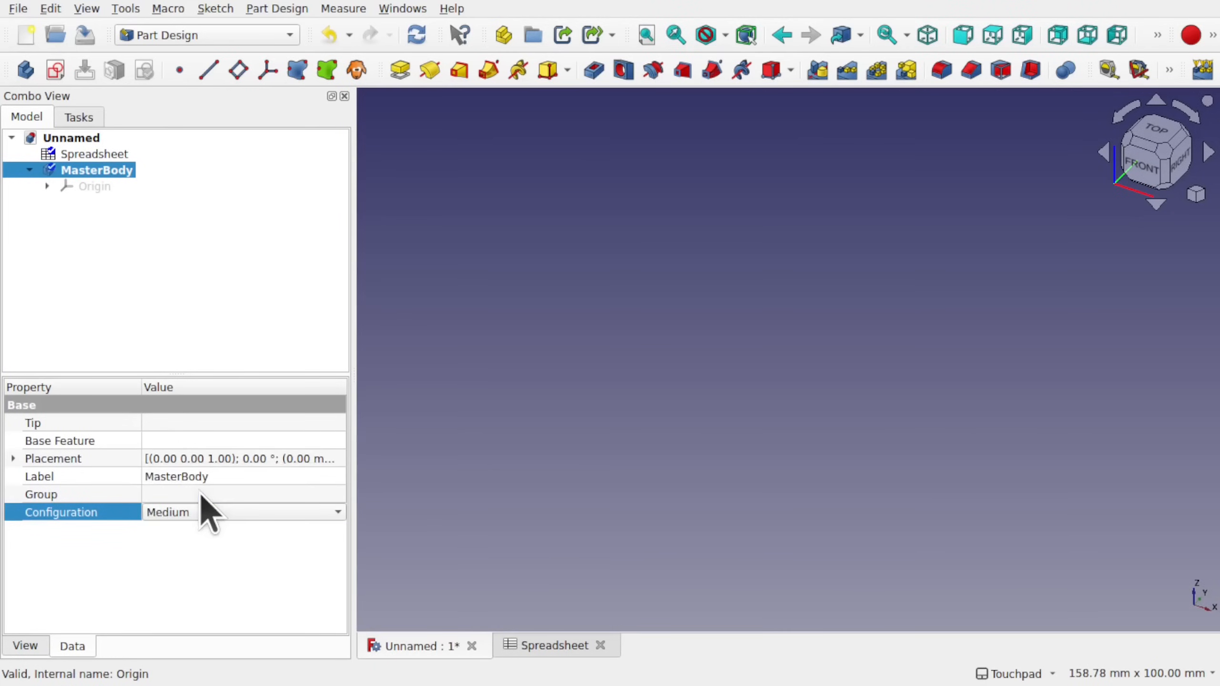
double_click(101, 154)
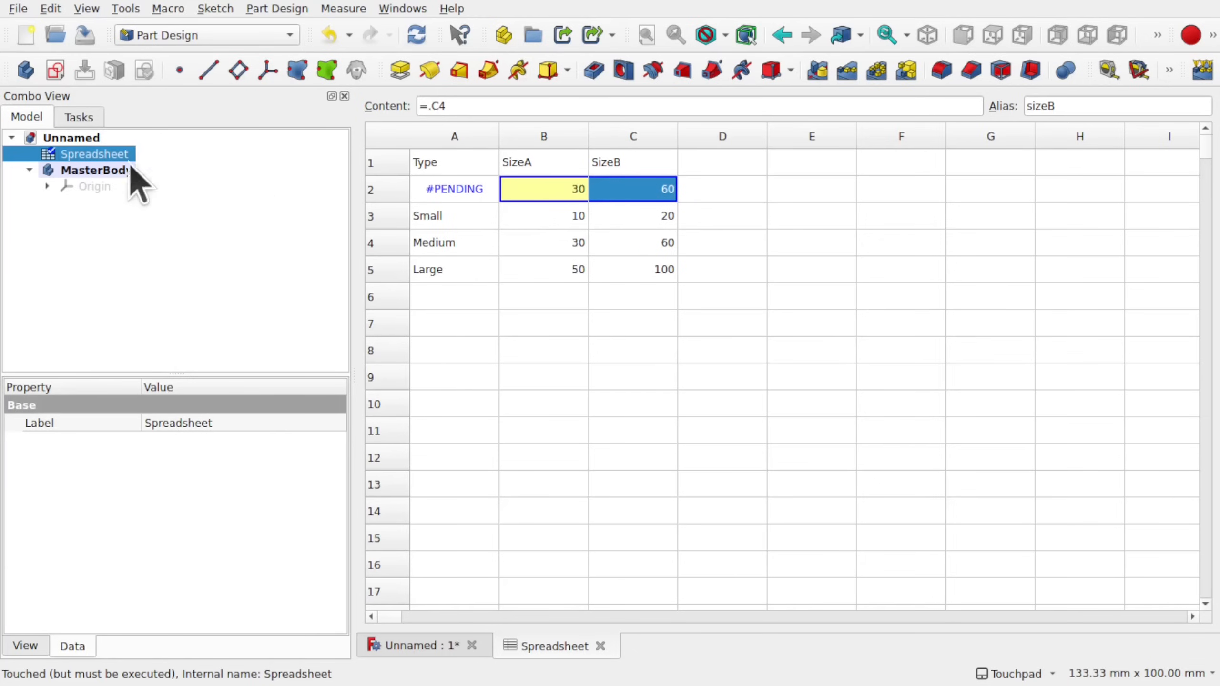
click(104, 172)
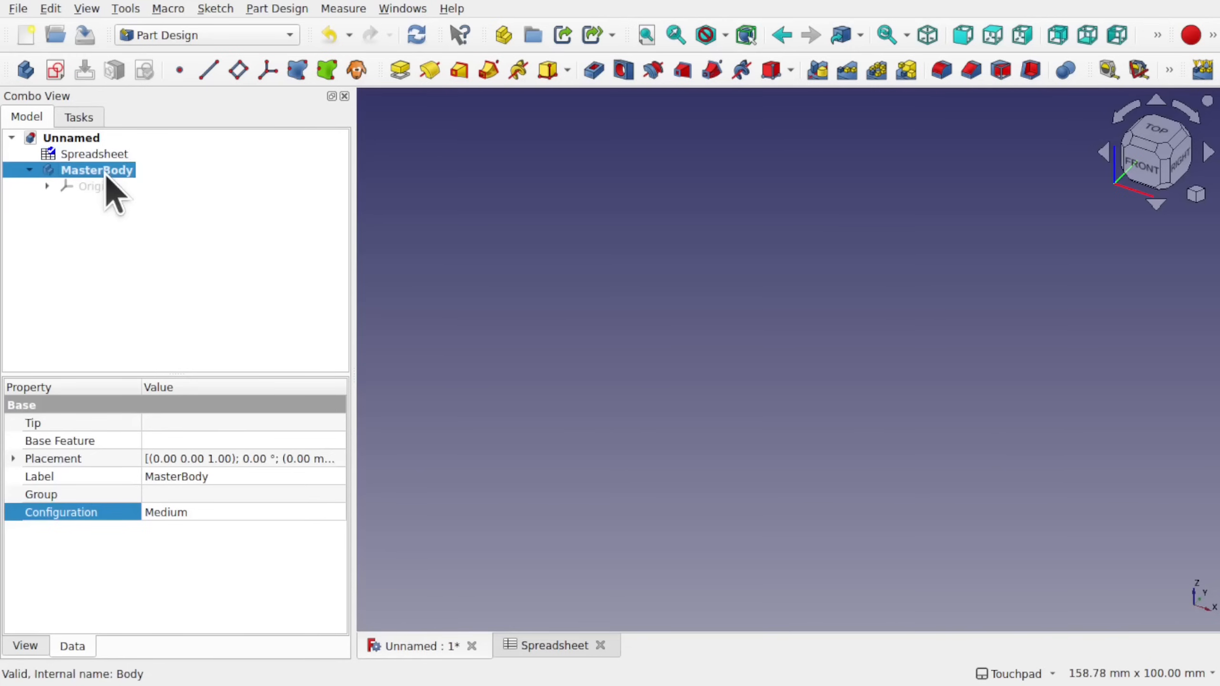
- Create a new sketch in MasterBody on the XY-plane
click(57, 71)
click(81, 224)
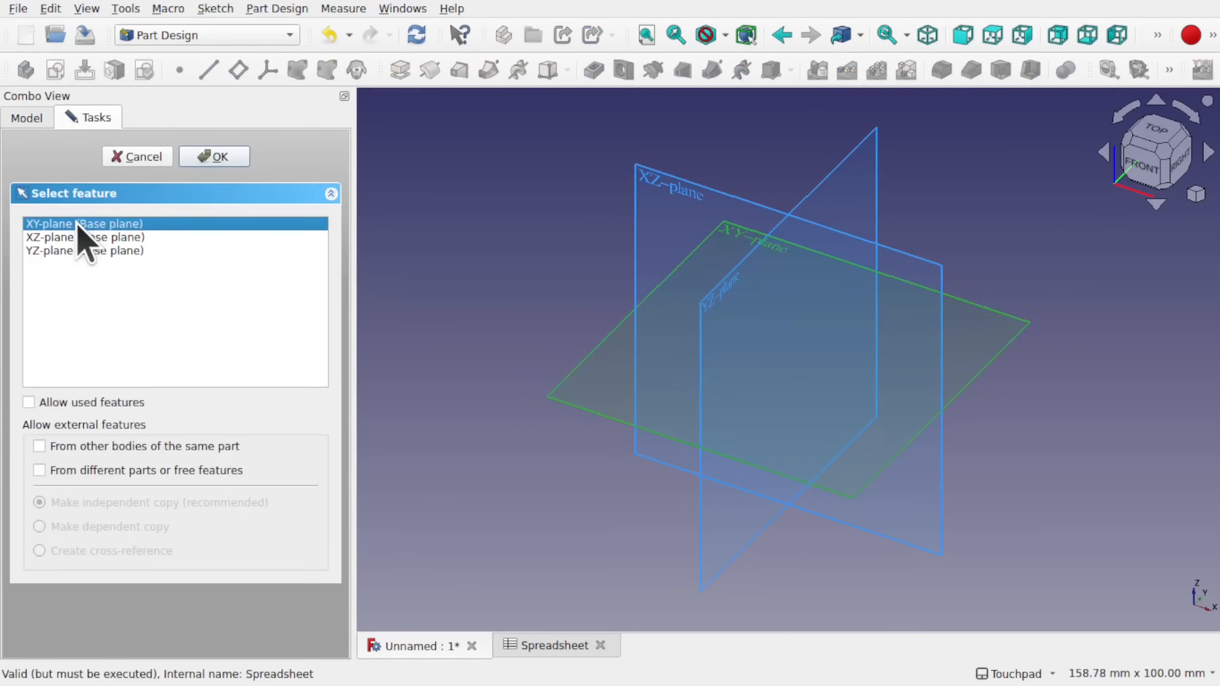
click(216, 159)
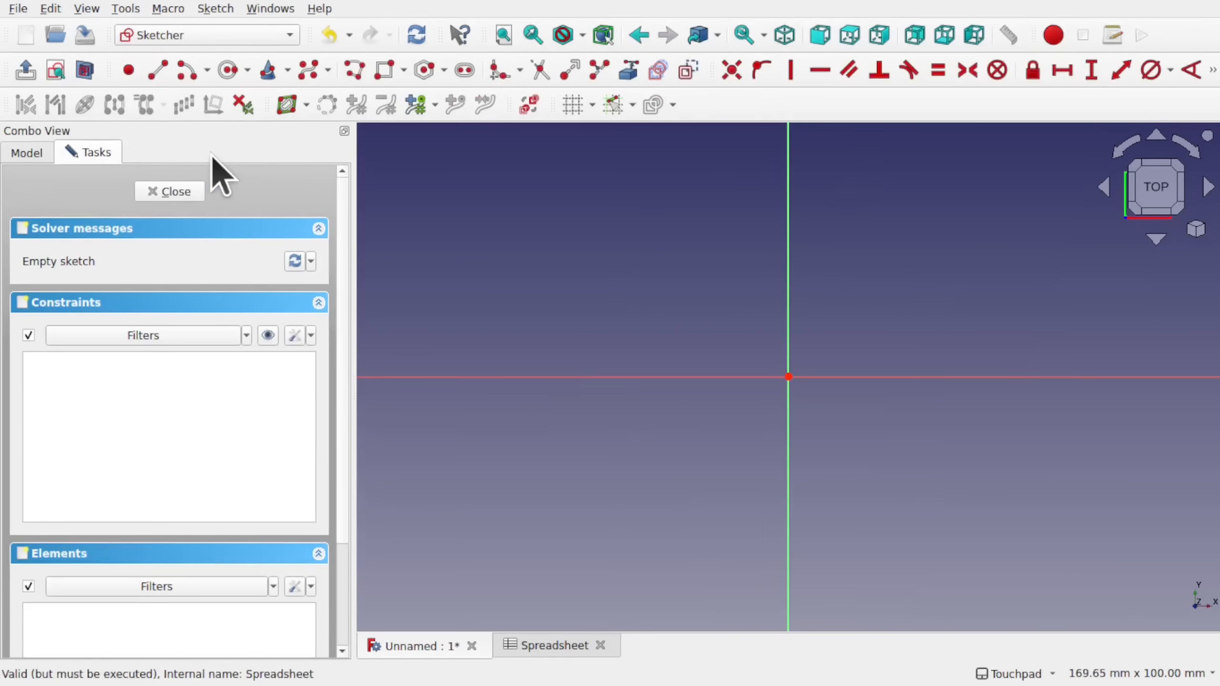
- Sketch two concentric circles centred on the origin, about 73 mm and about 47 mm in diameter
click(228, 71)
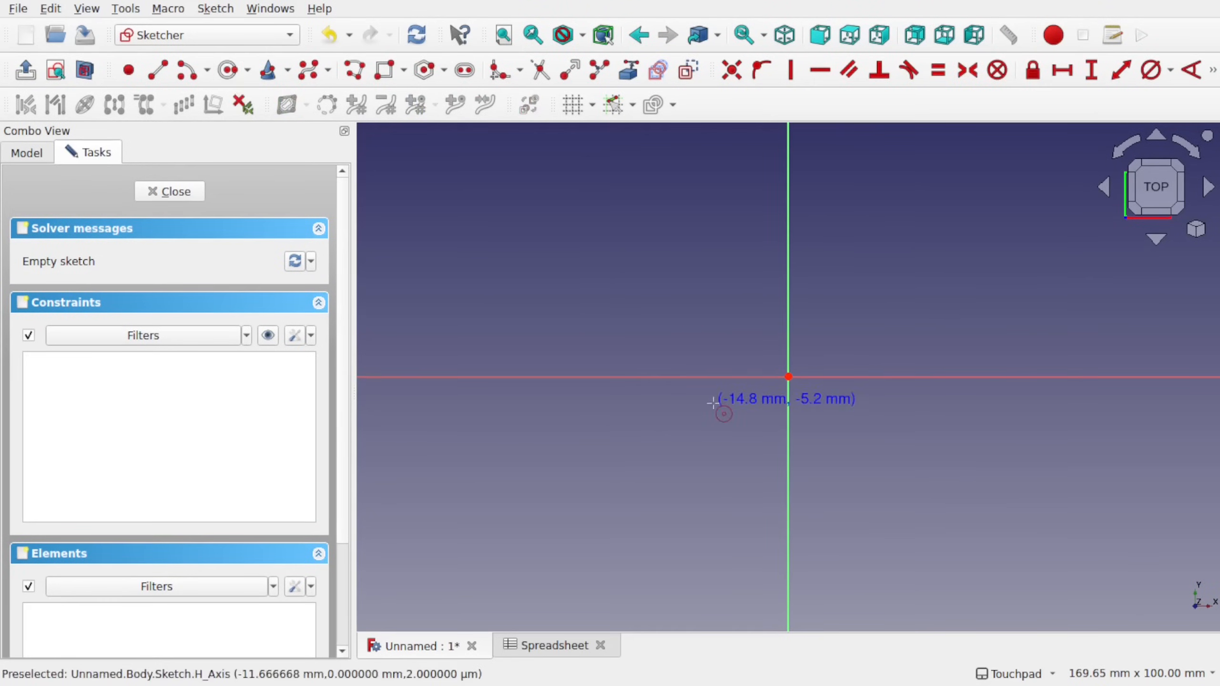
click(788, 377)
click(965, 438)
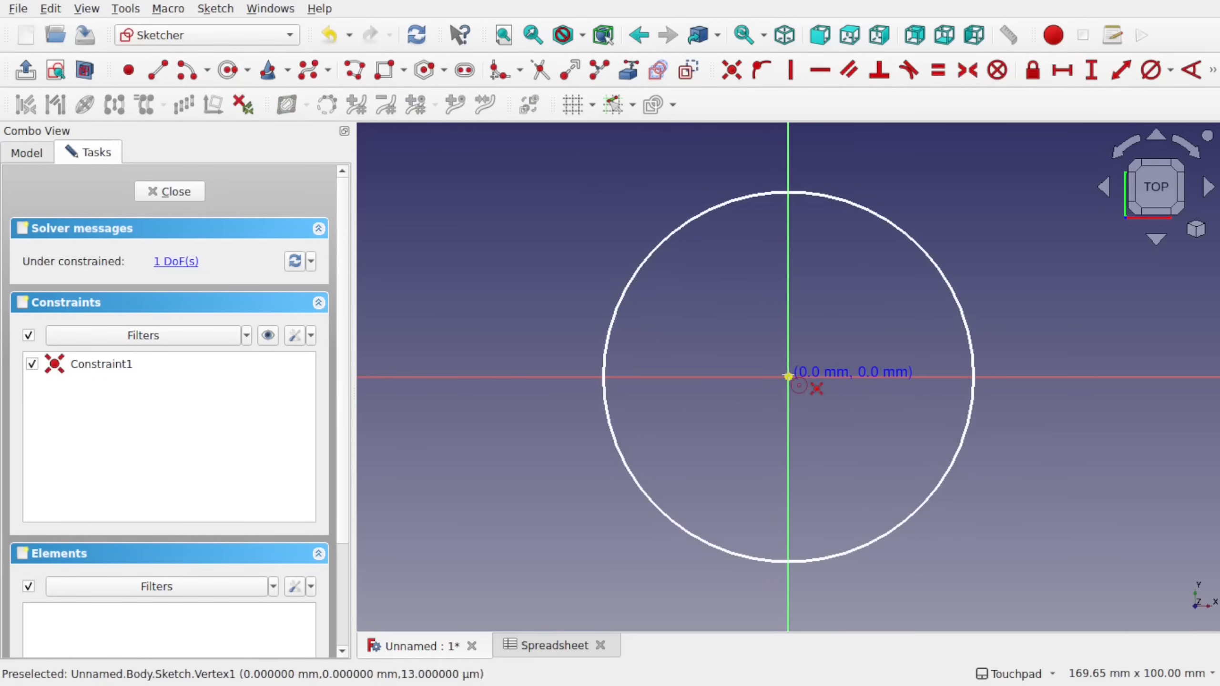
click(788, 377)
click(902, 419)
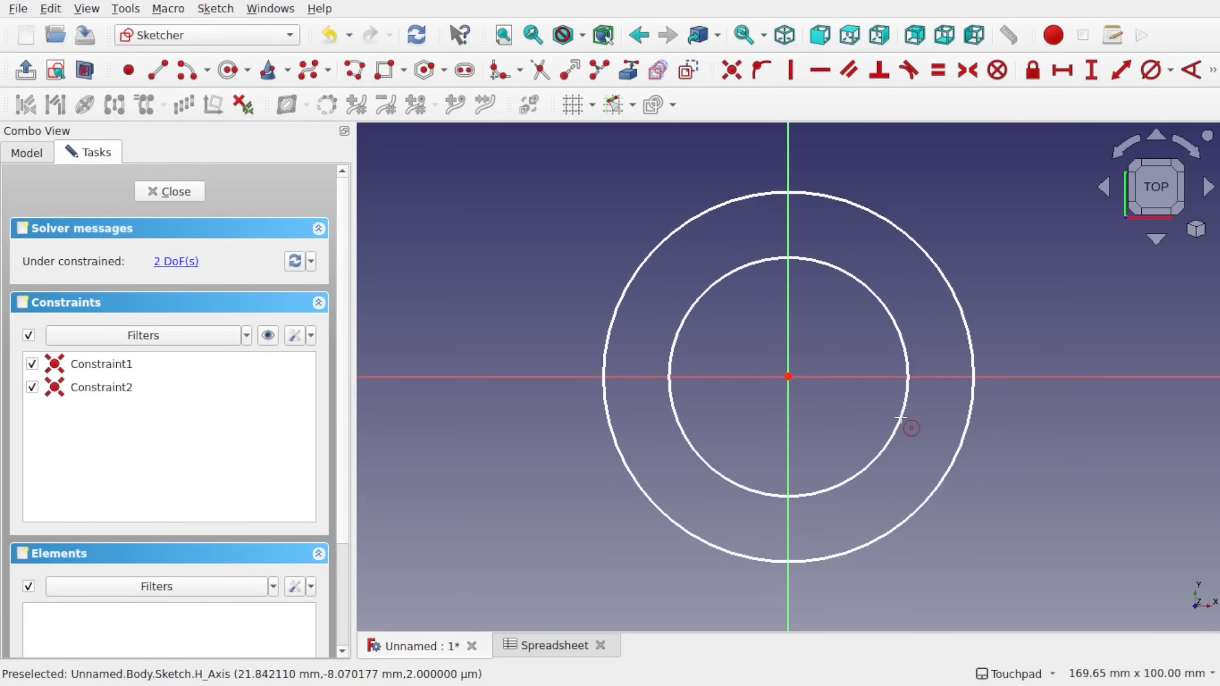
right_click(820, 308)
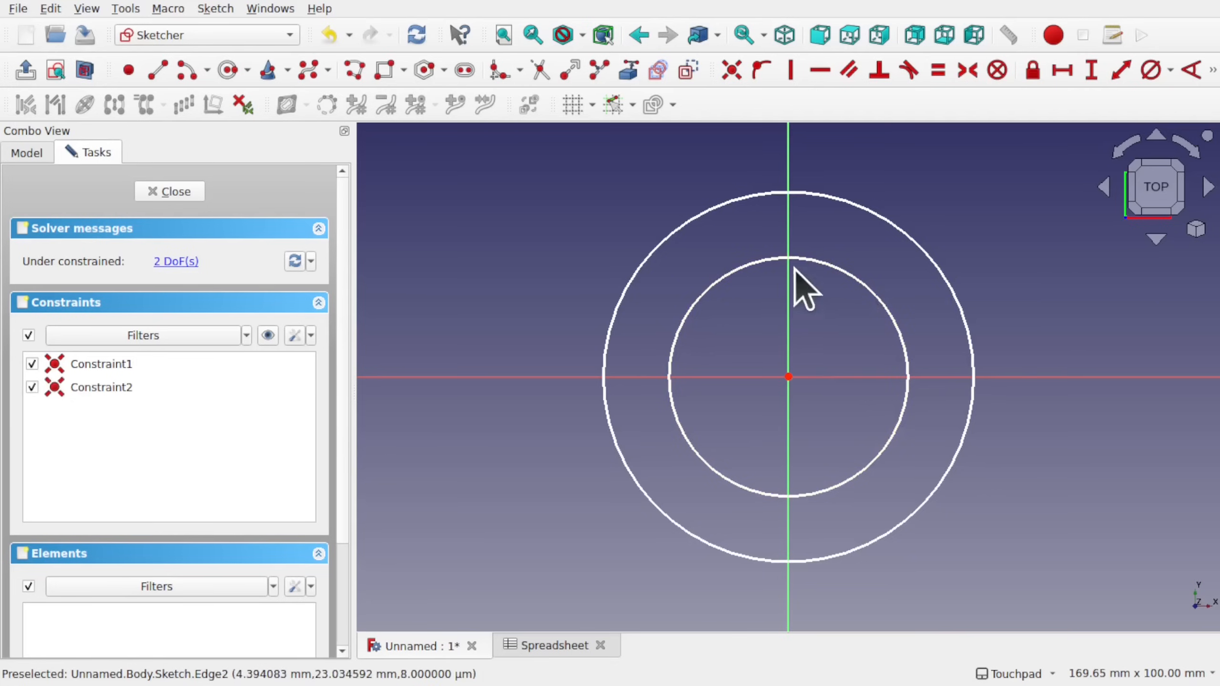
- Constrain the outer circle's diameter with the formula Spreadsheet.sizeB
click(928, 252)
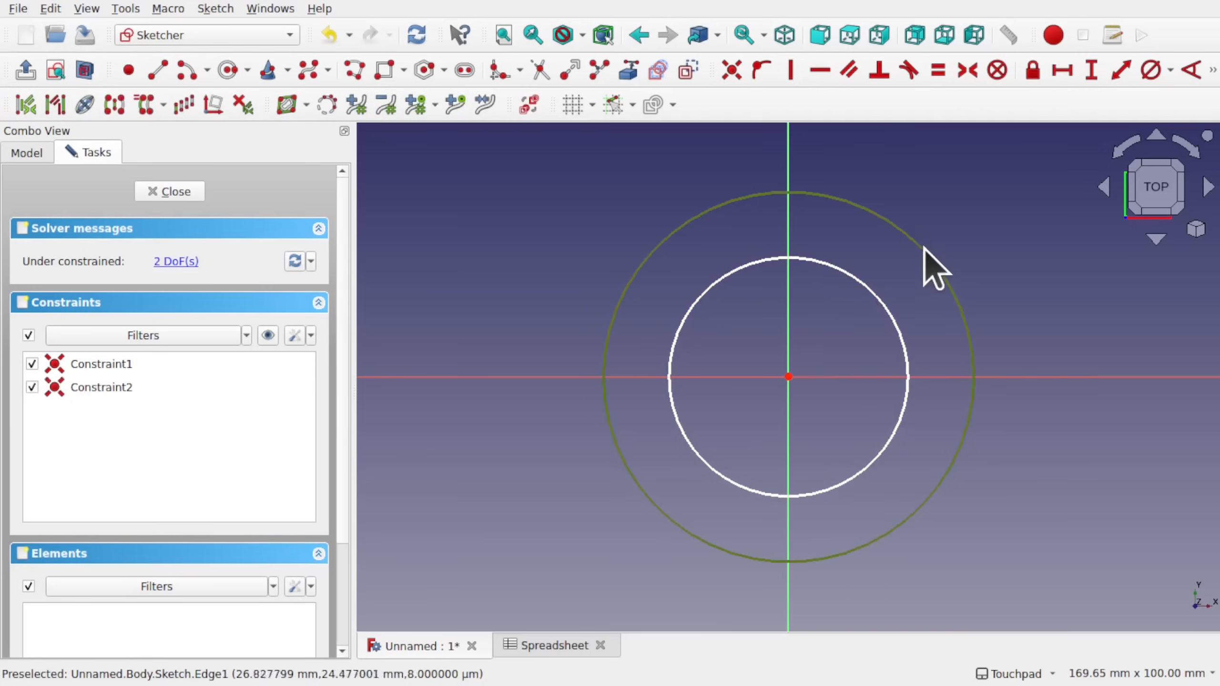
click(1152, 70)
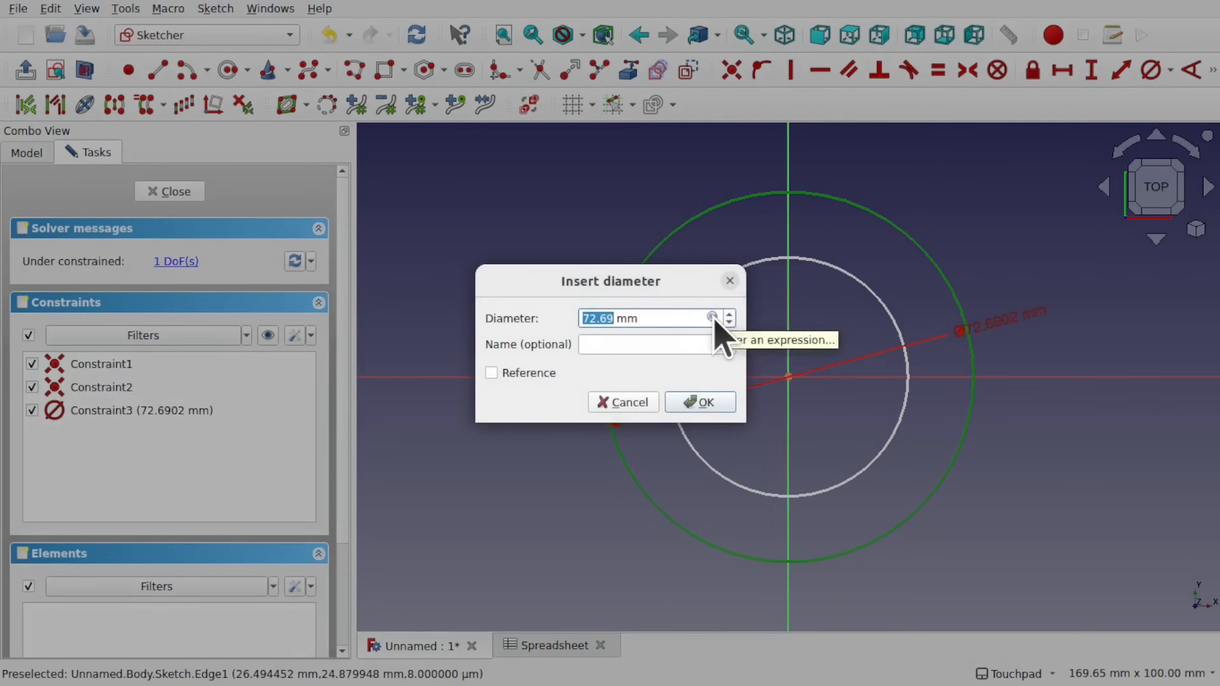
click(712, 317)
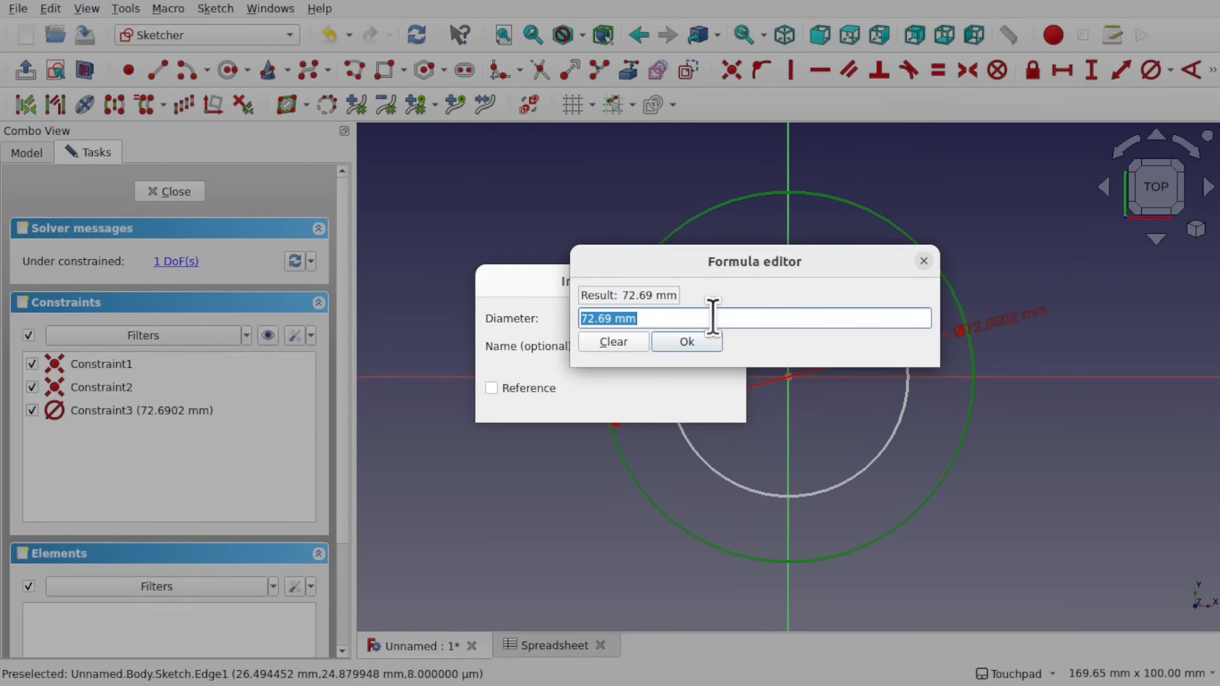
text(sp)
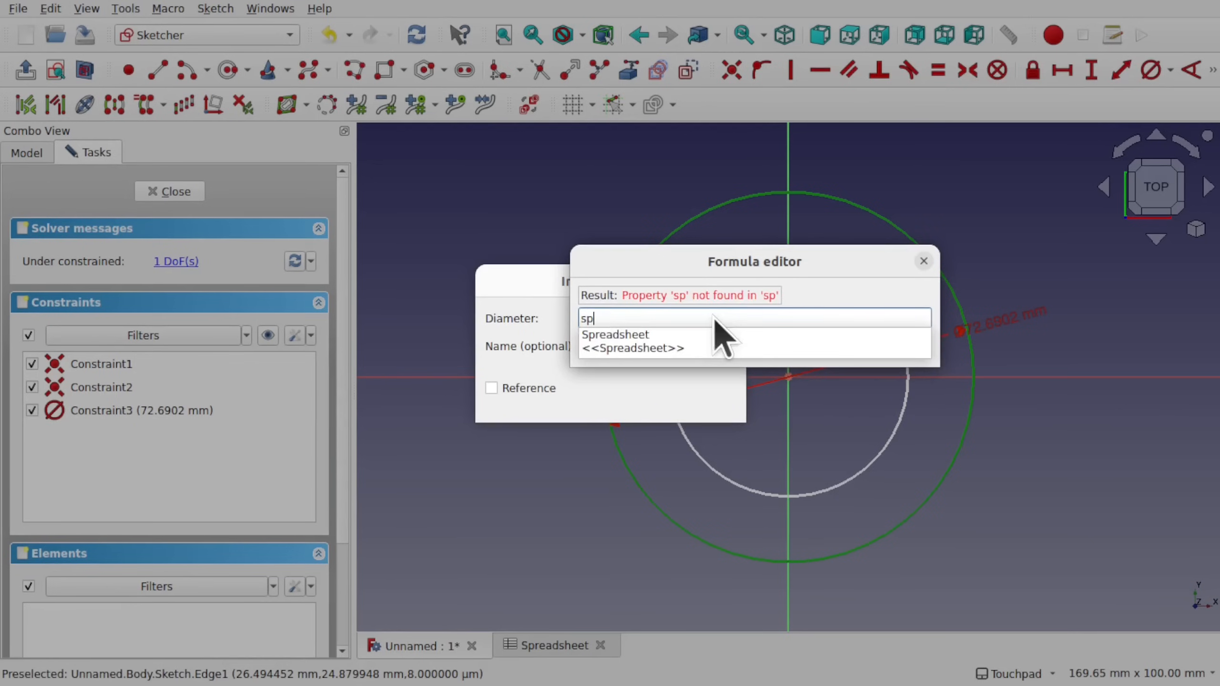
key(Down)
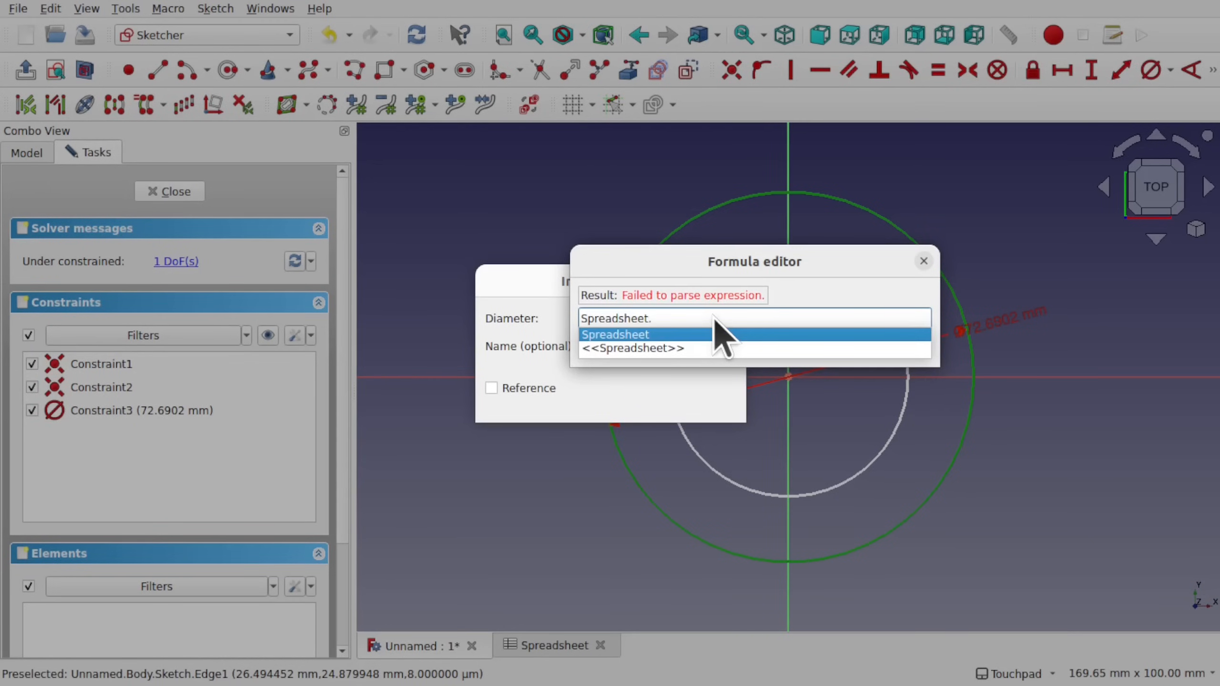
text(si)
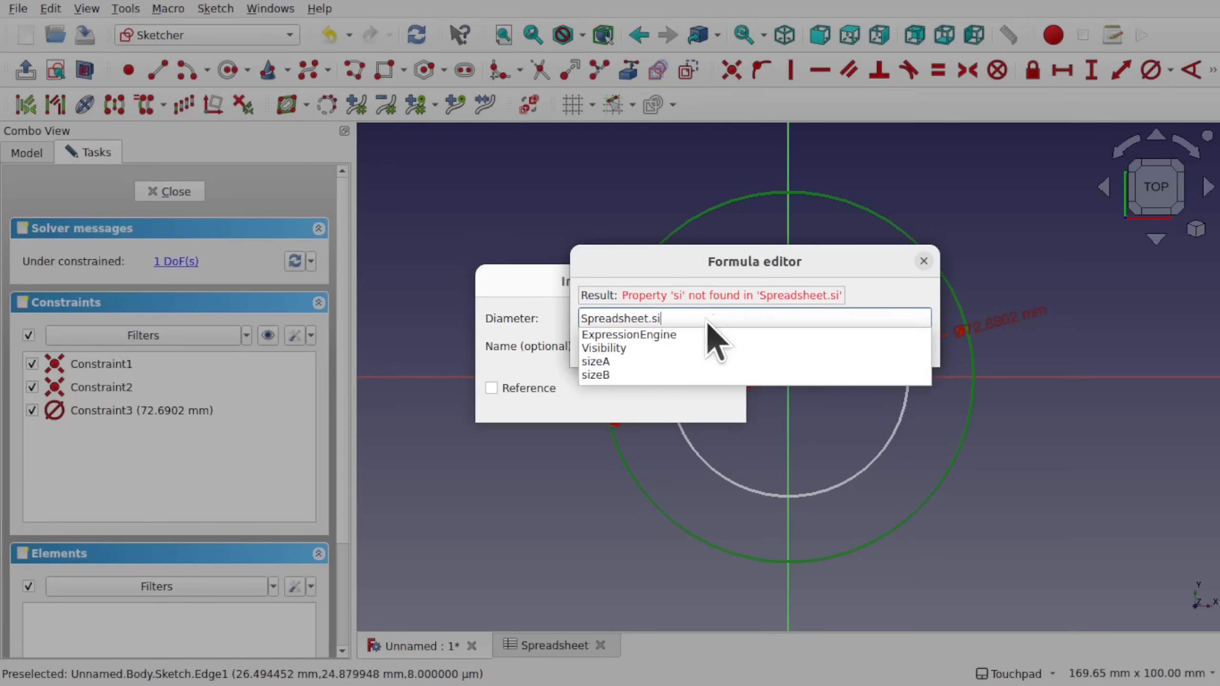
click(604, 362)
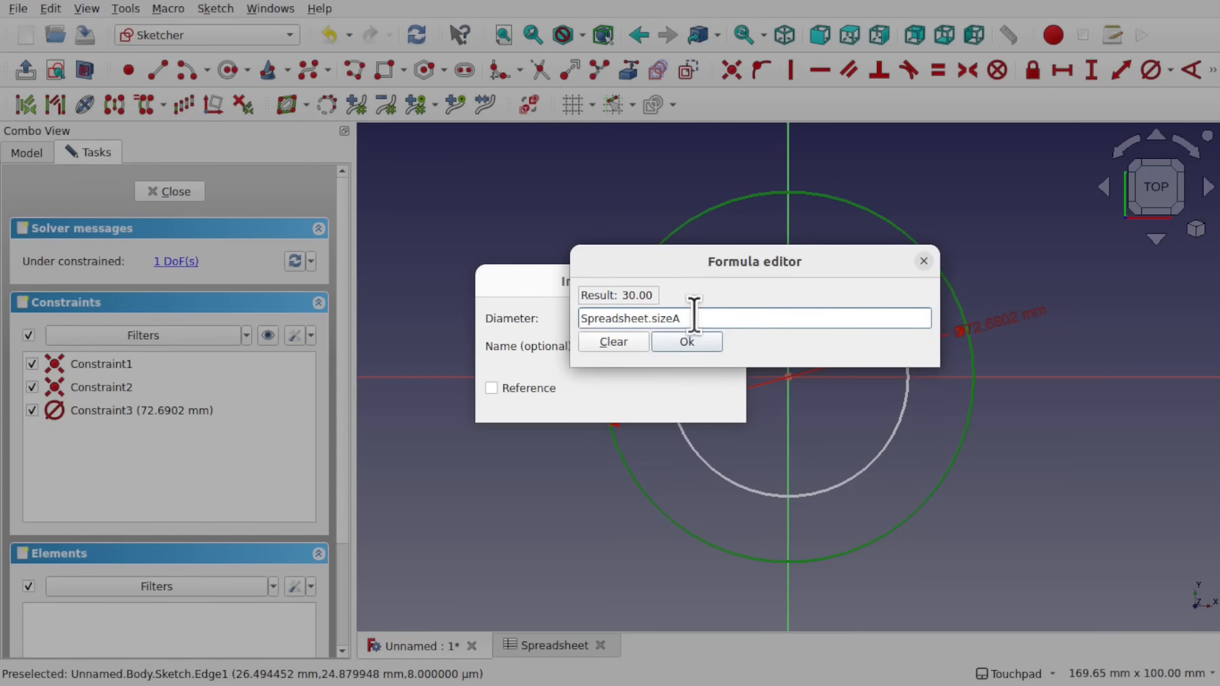
key(BackSpace)
text(B)
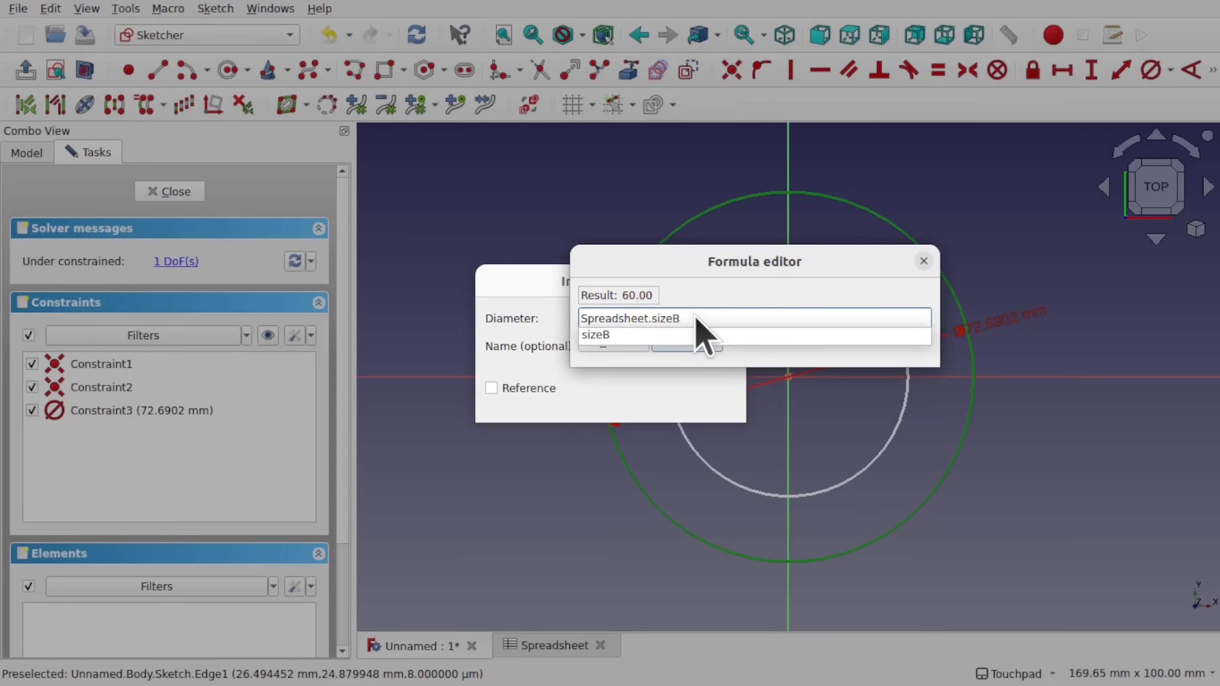
click(624, 334)
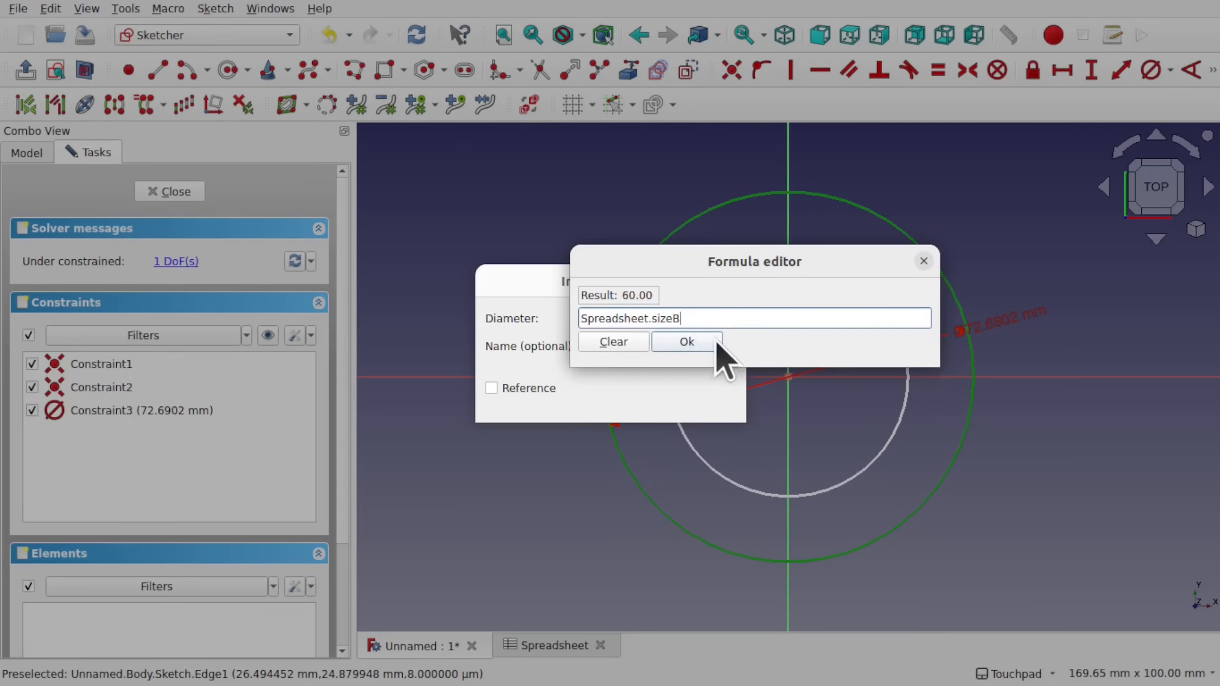
click(686, 342)
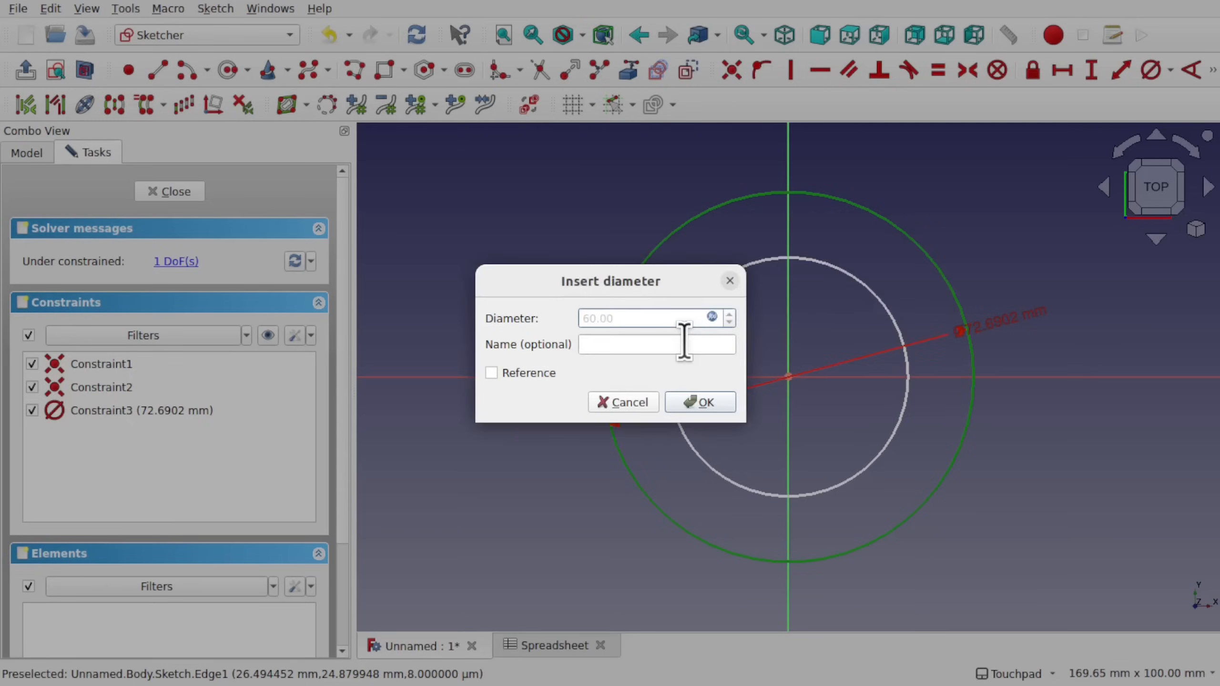
click(702, 403)
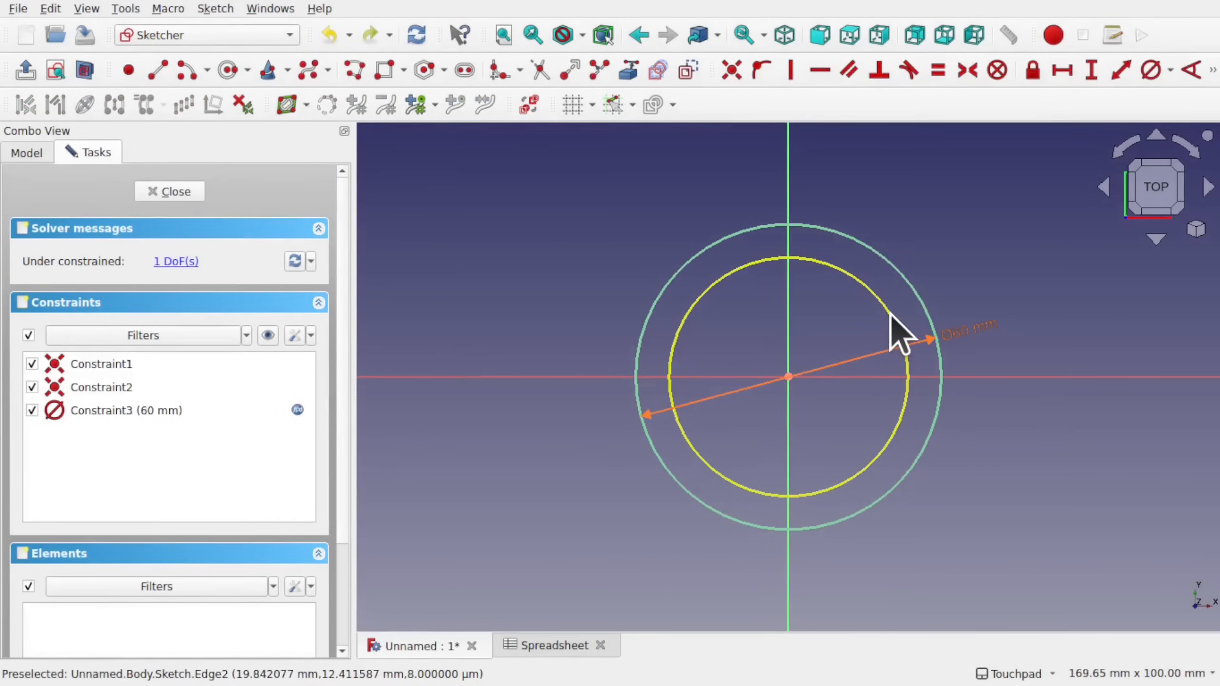
- Constrain the inner circle's diameter with the formula Spreadsheet.sizeA
click(890, 315)
click(1151, 71)
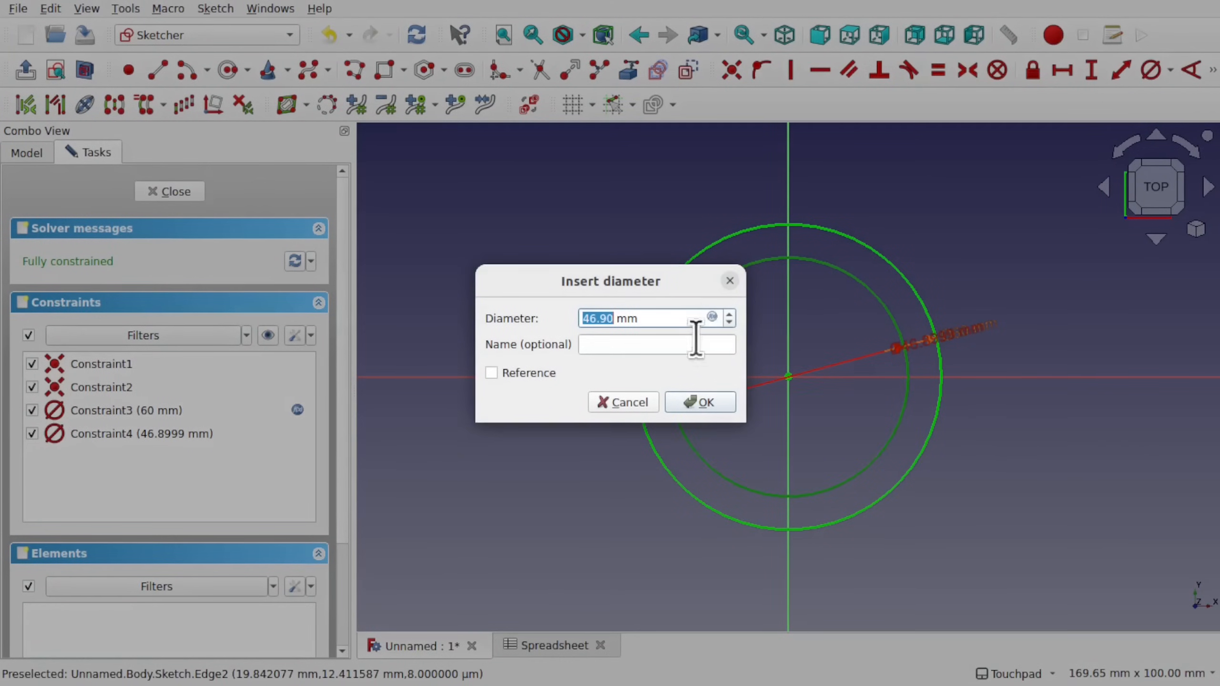
click(712, 317)
text(sp)
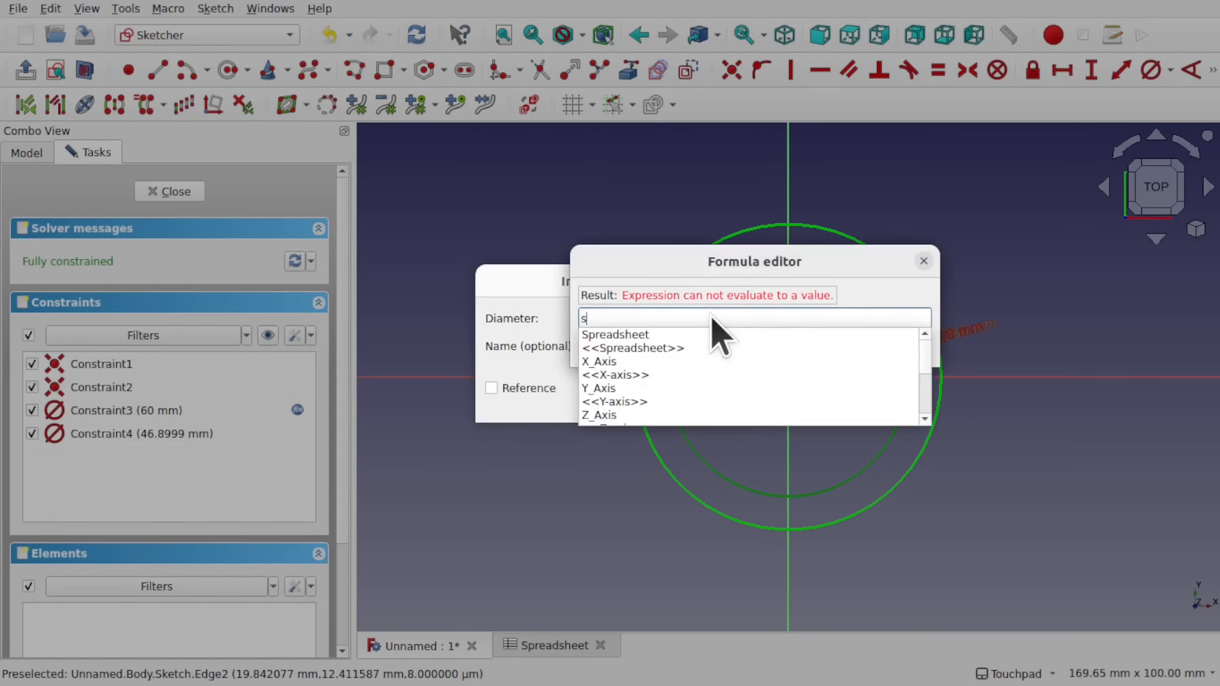
click(676, 349)
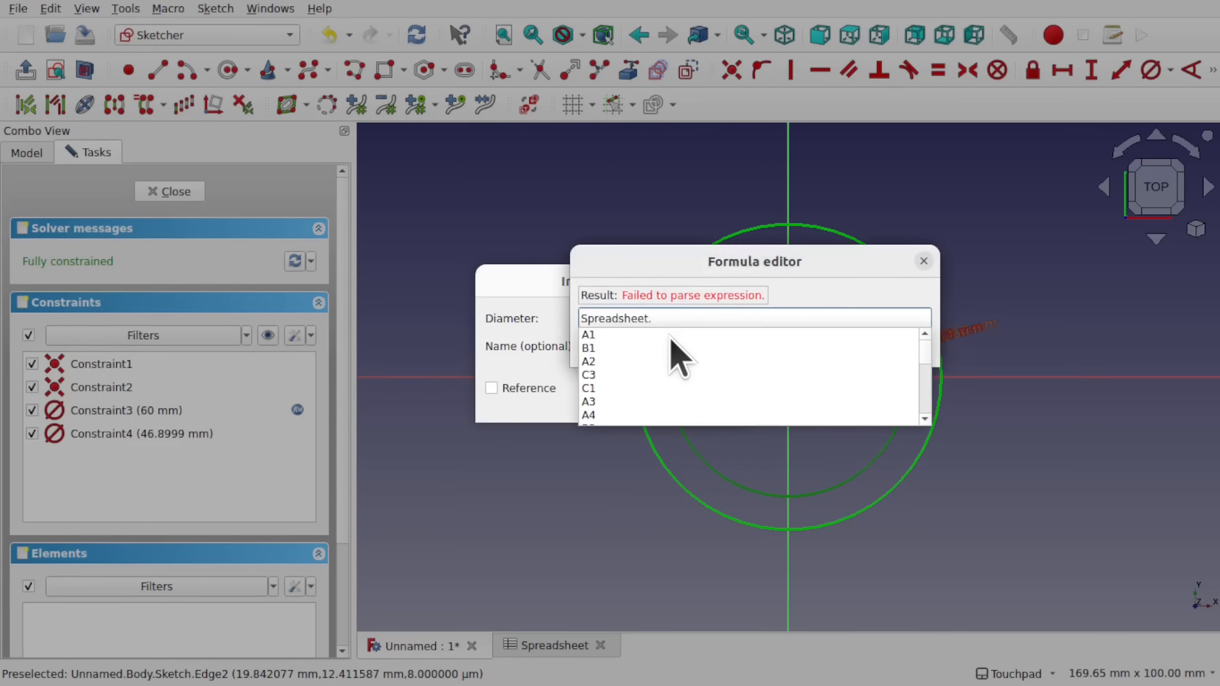
text(size)
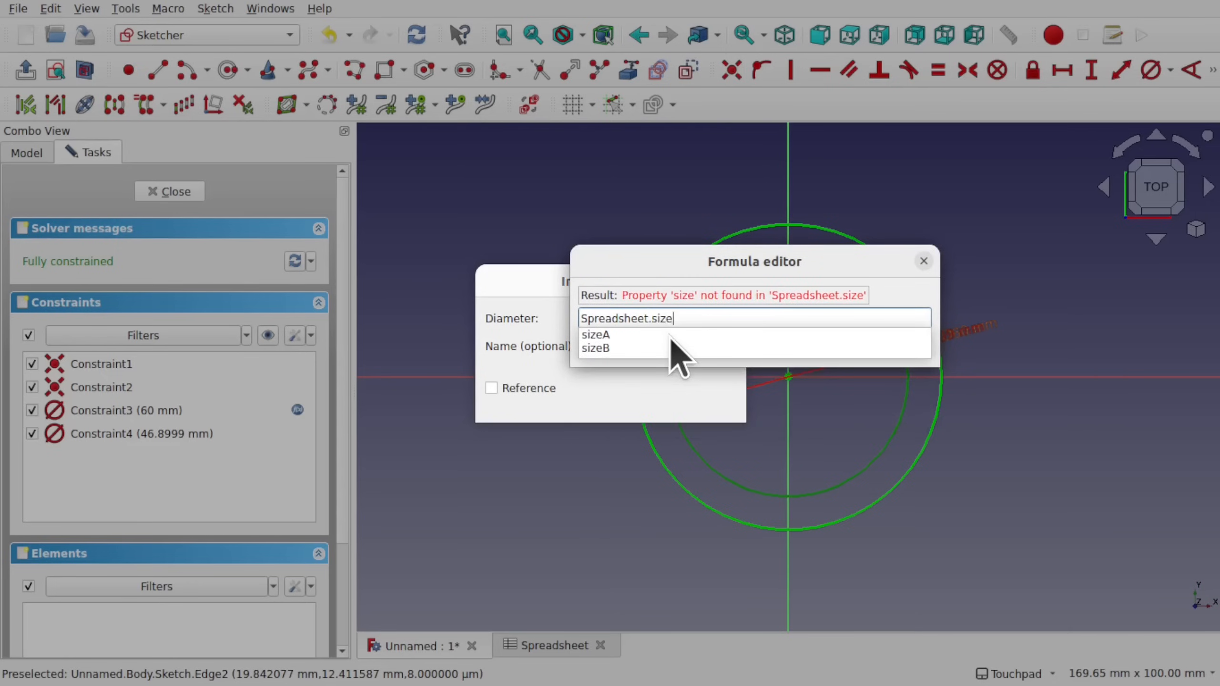
click(644, 334)
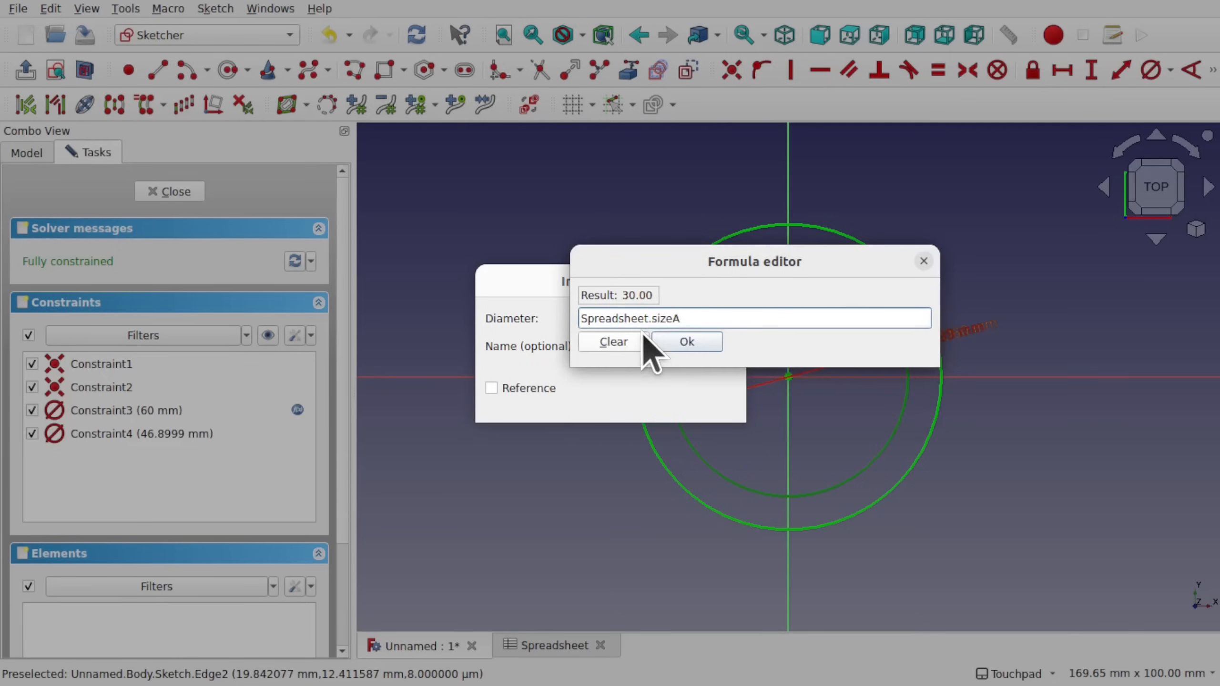
click(695, 342)
click(699, 404)
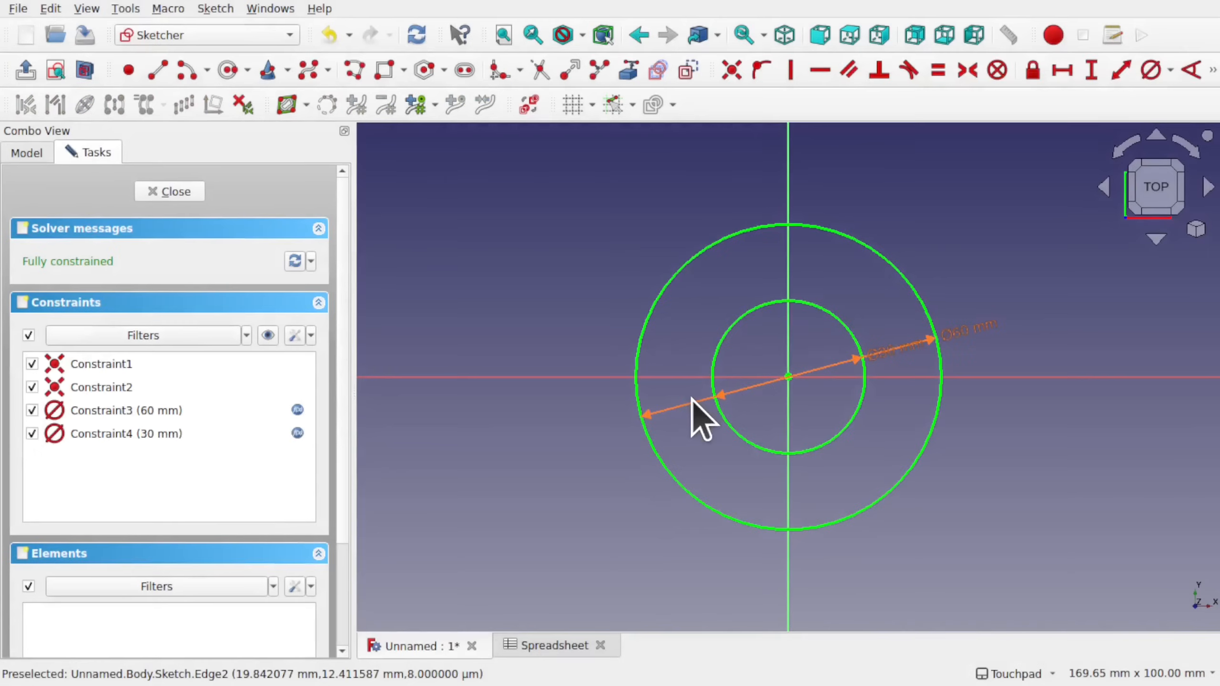
- Move the outer circle's diameter label clear of the inner one, below the horizontal axis, and close the sketch
alt+drag(863, 425, 913, 370)
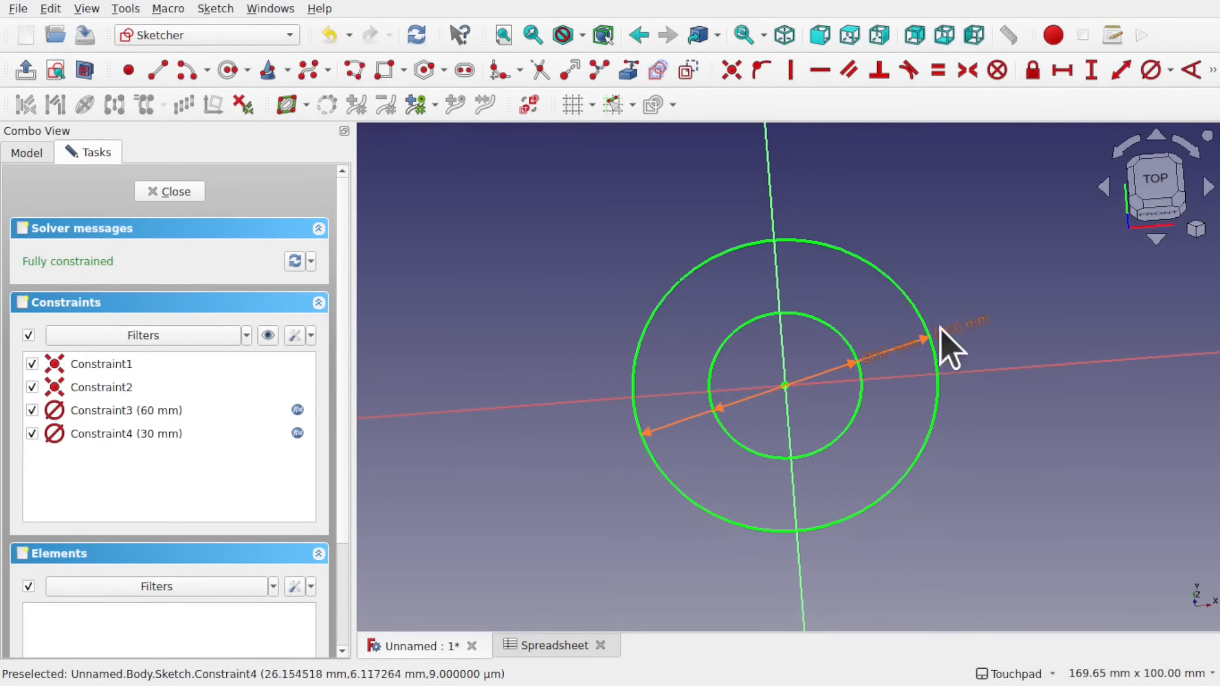
drag(970, 322, 992, 439)
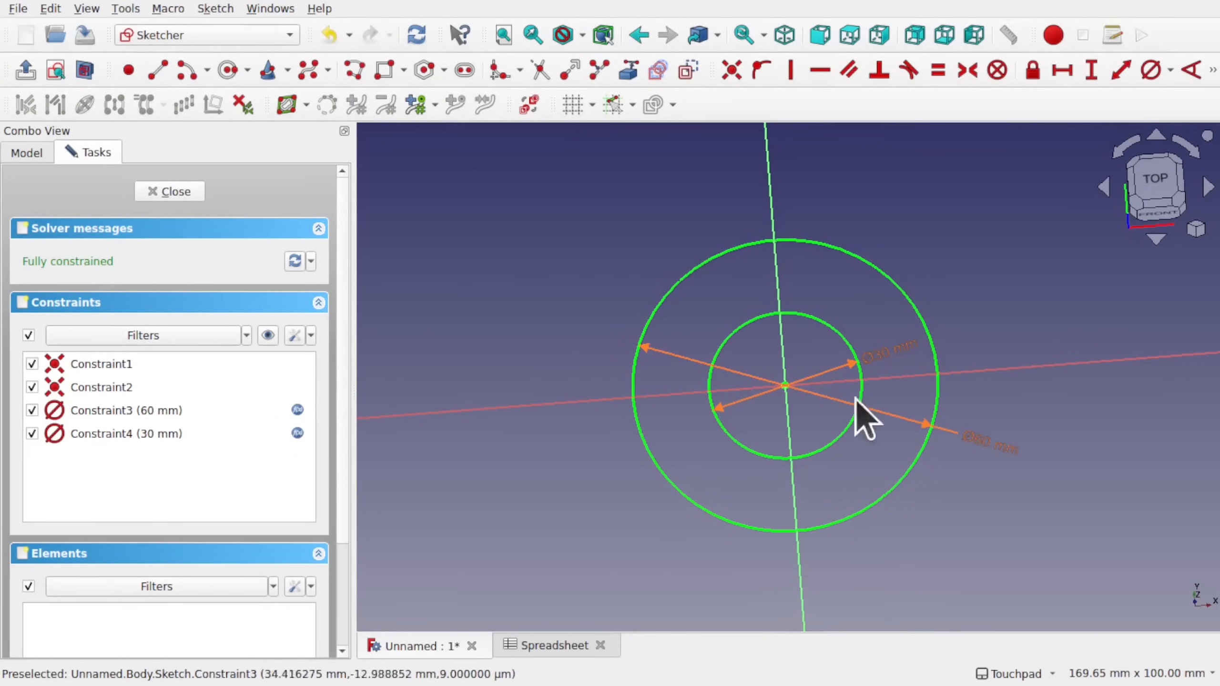
click(181, 192)
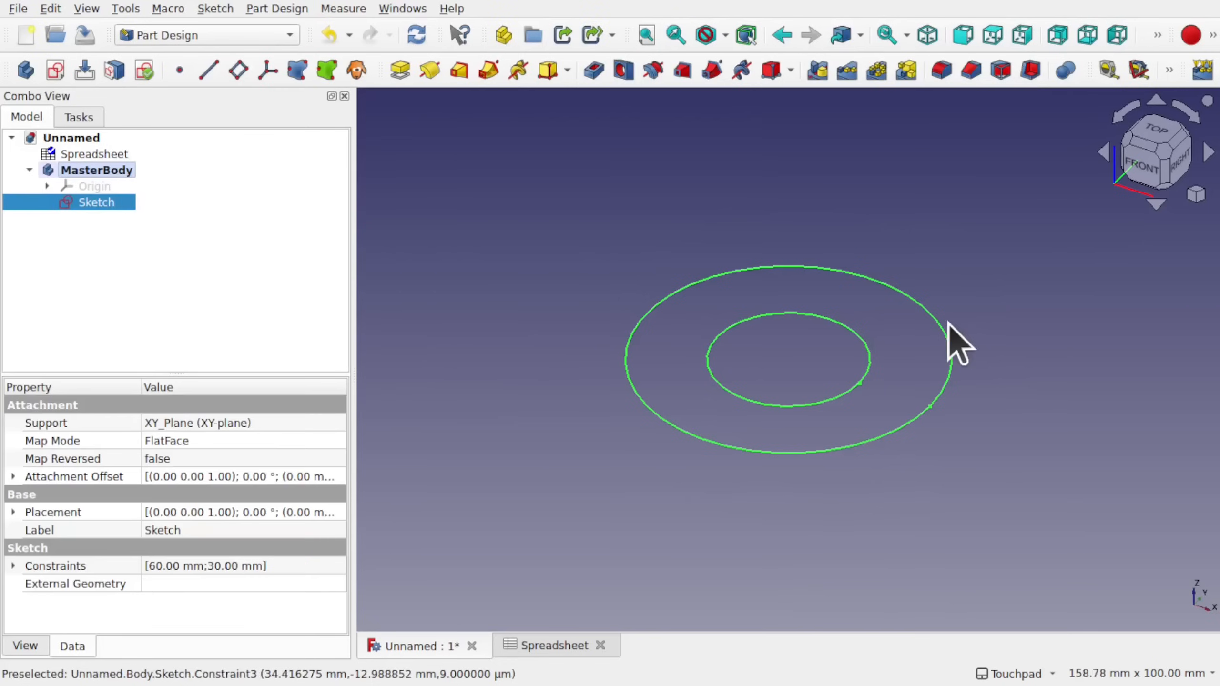
- Check the spreadsheet's size values and switch MasterBody's Configuration property to Large
double_click(107, 156)
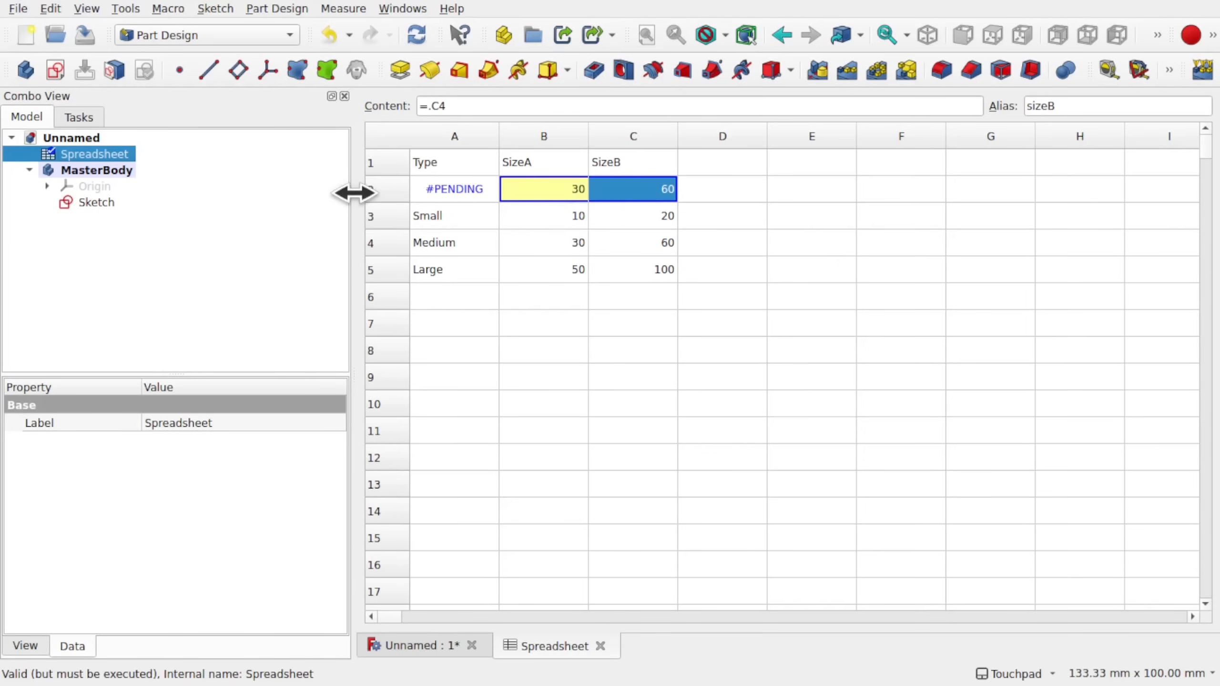
click(104, 204)
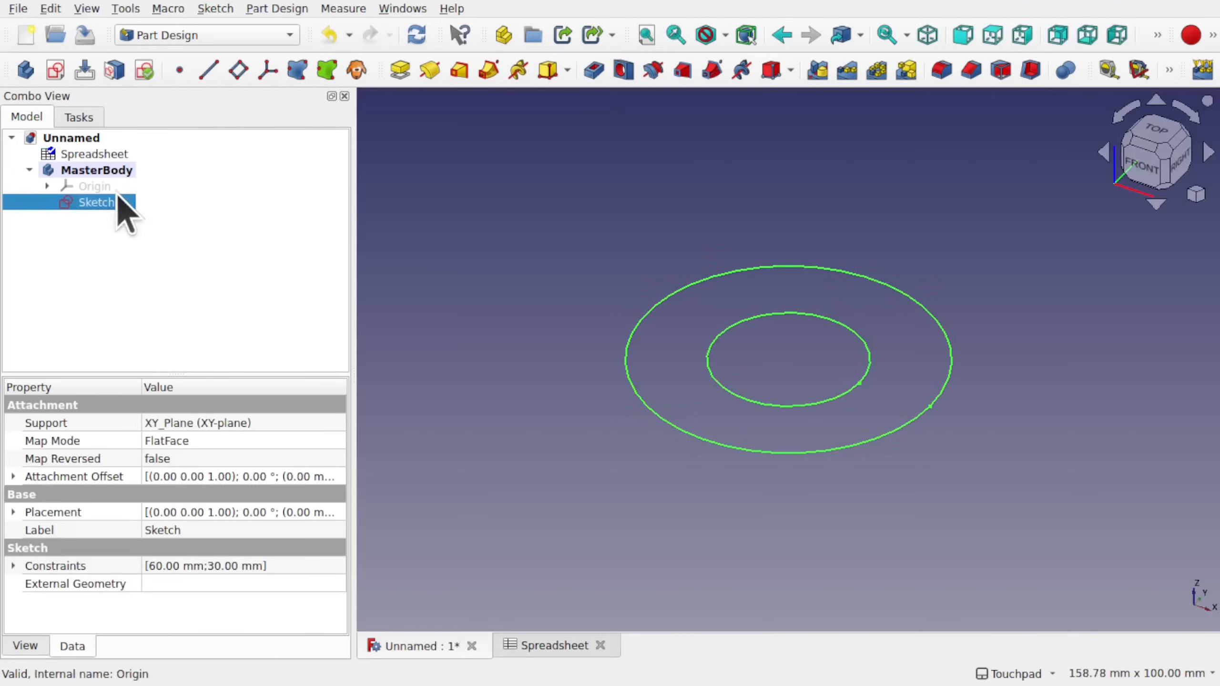
click(118, 169)
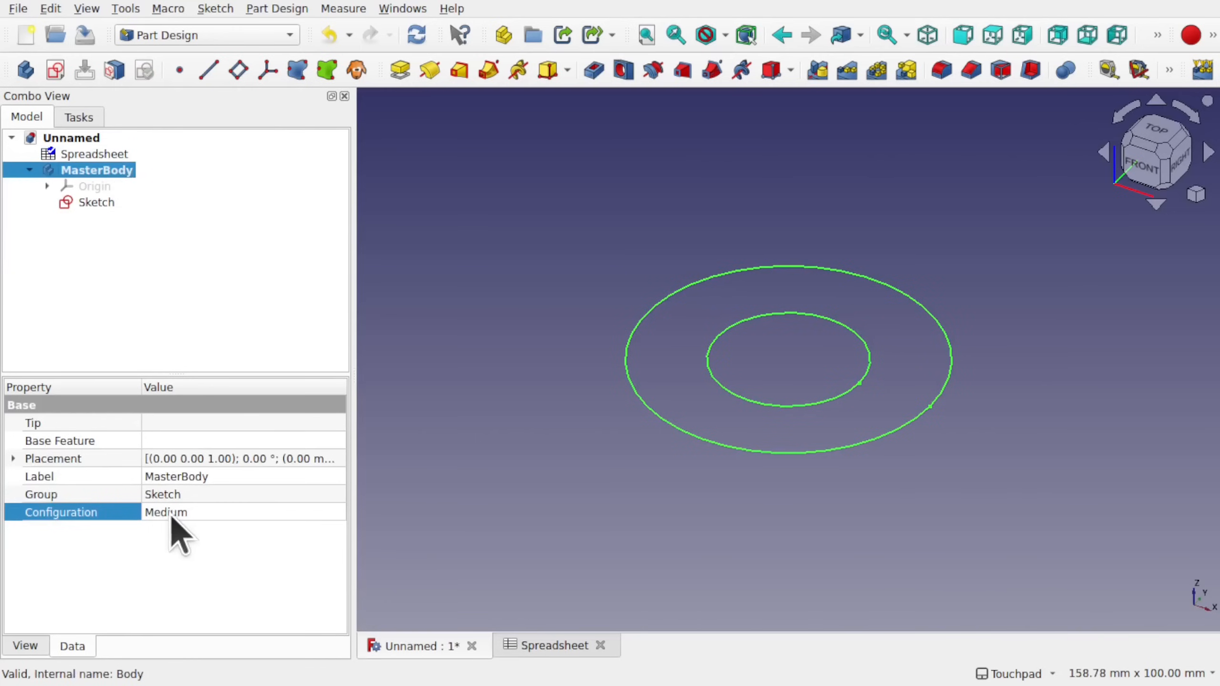
click(230, 513)
click(227, 536)
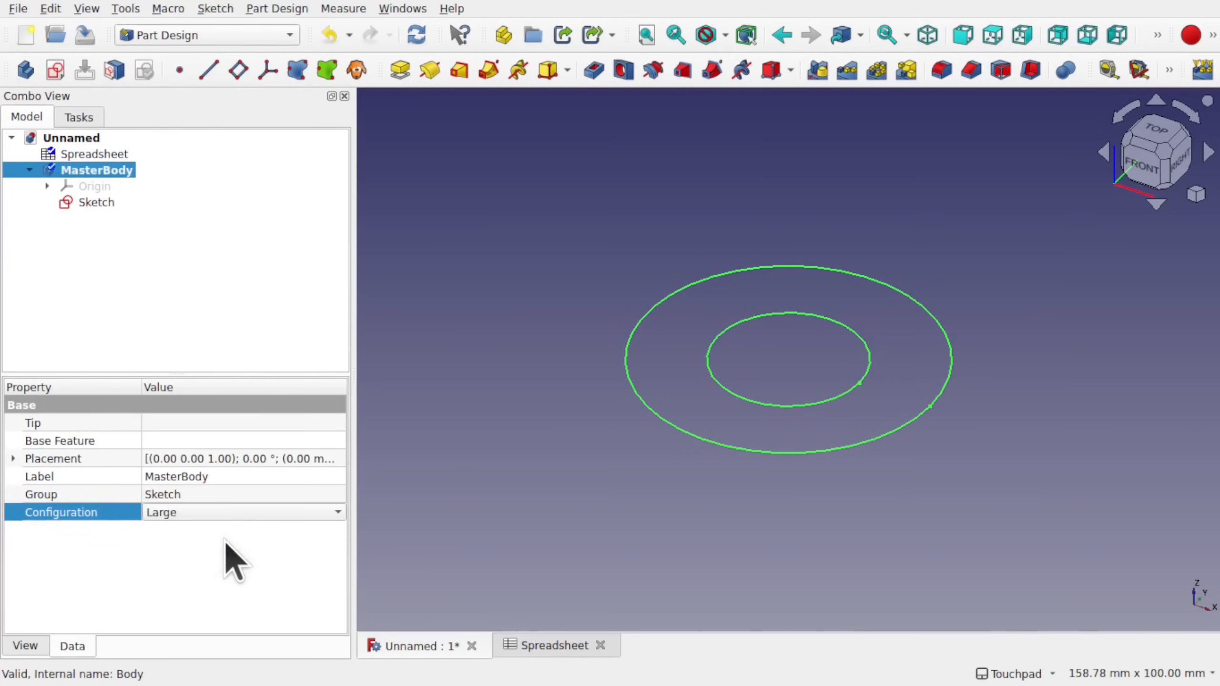
click(258, 570)
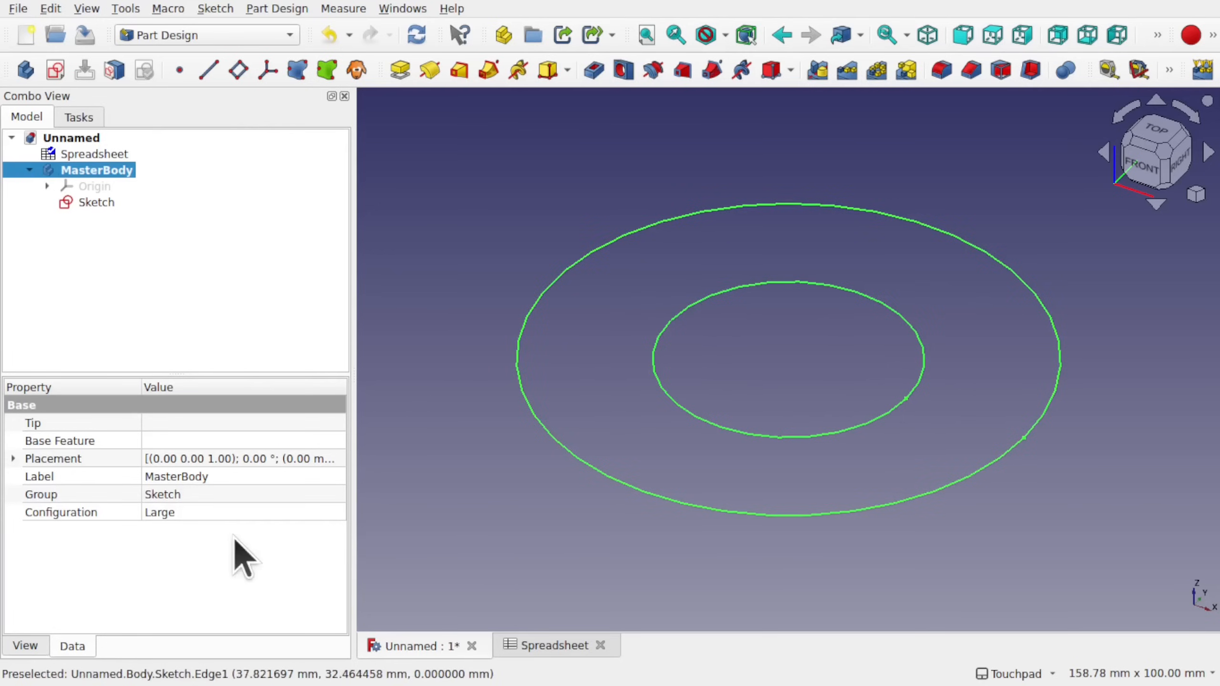
- Switch MasterBody's Configuration property to Small and select the sketch of the two circles
click(222, 517)
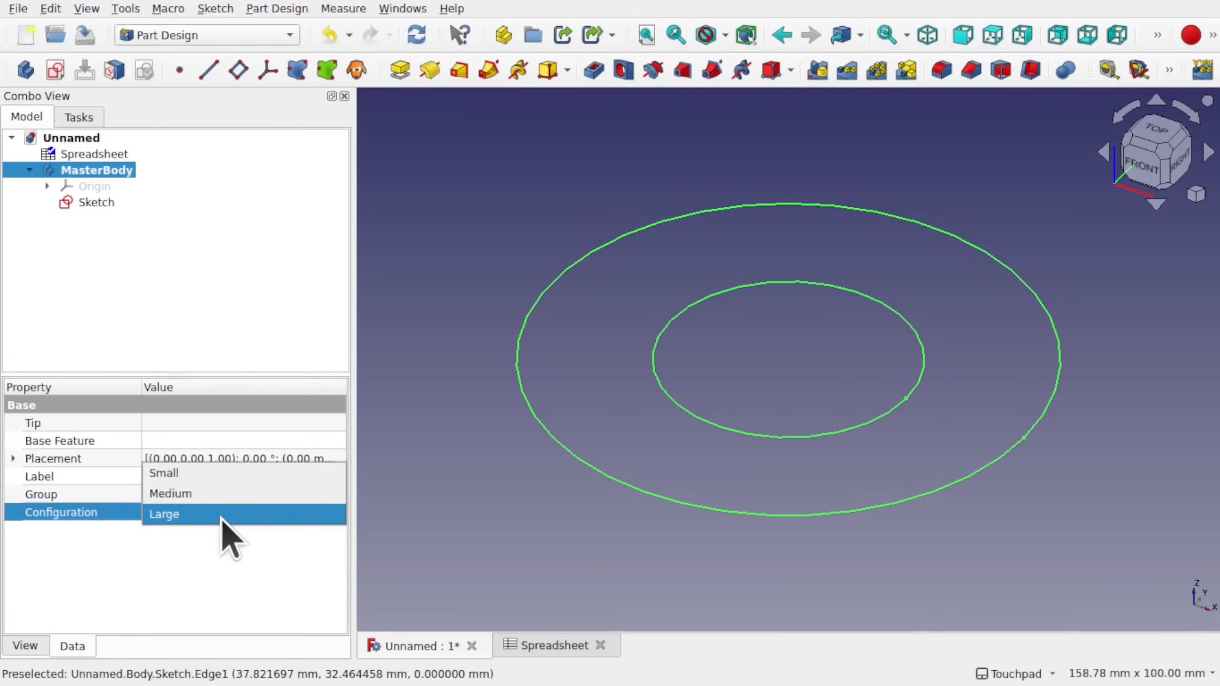
click(205, 476)
click(689, 363)
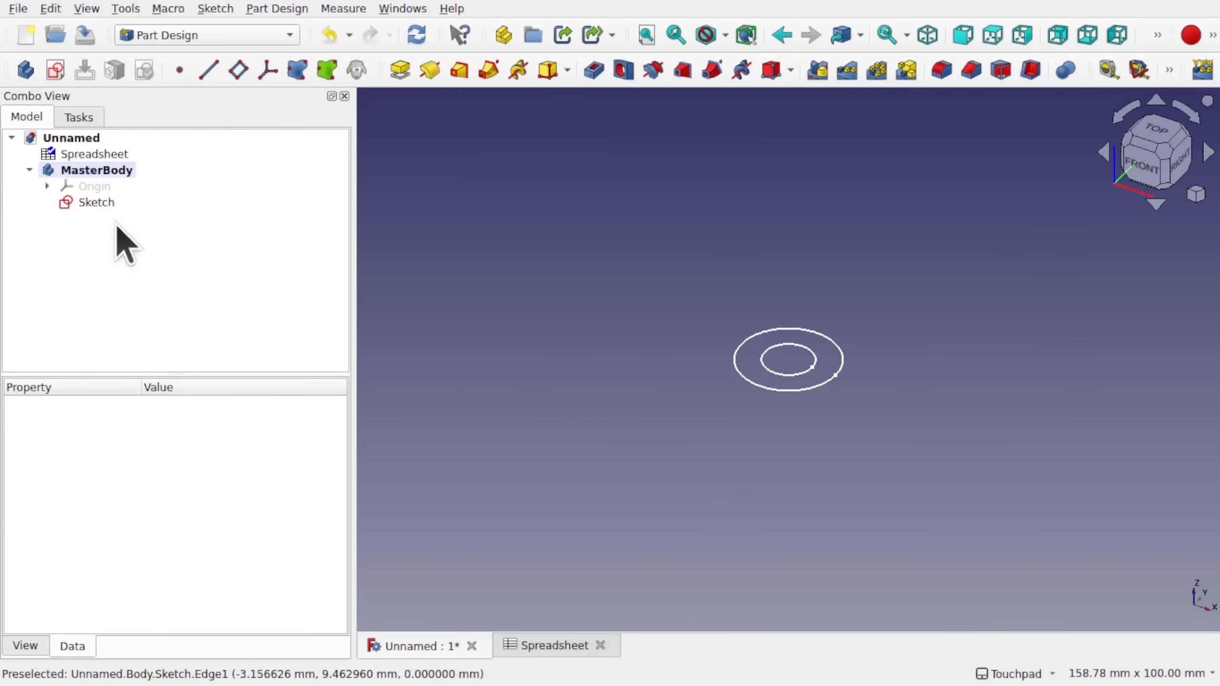
click(107, 204)
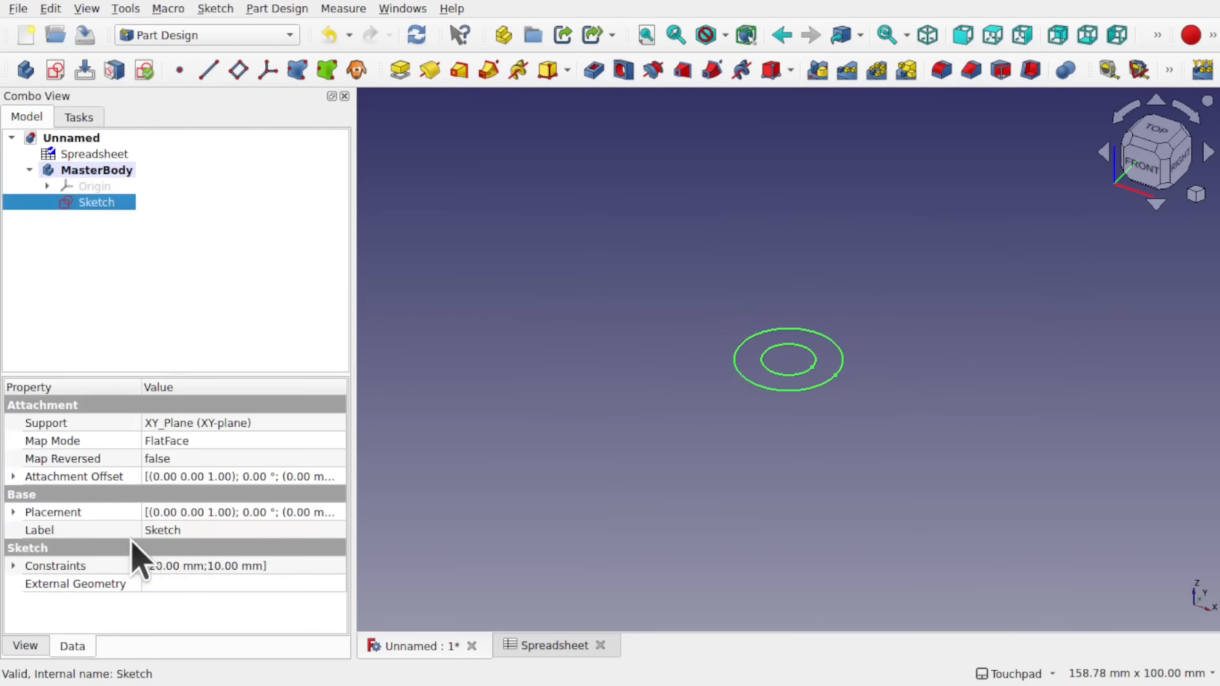
scroll(833, 396, up, 5)
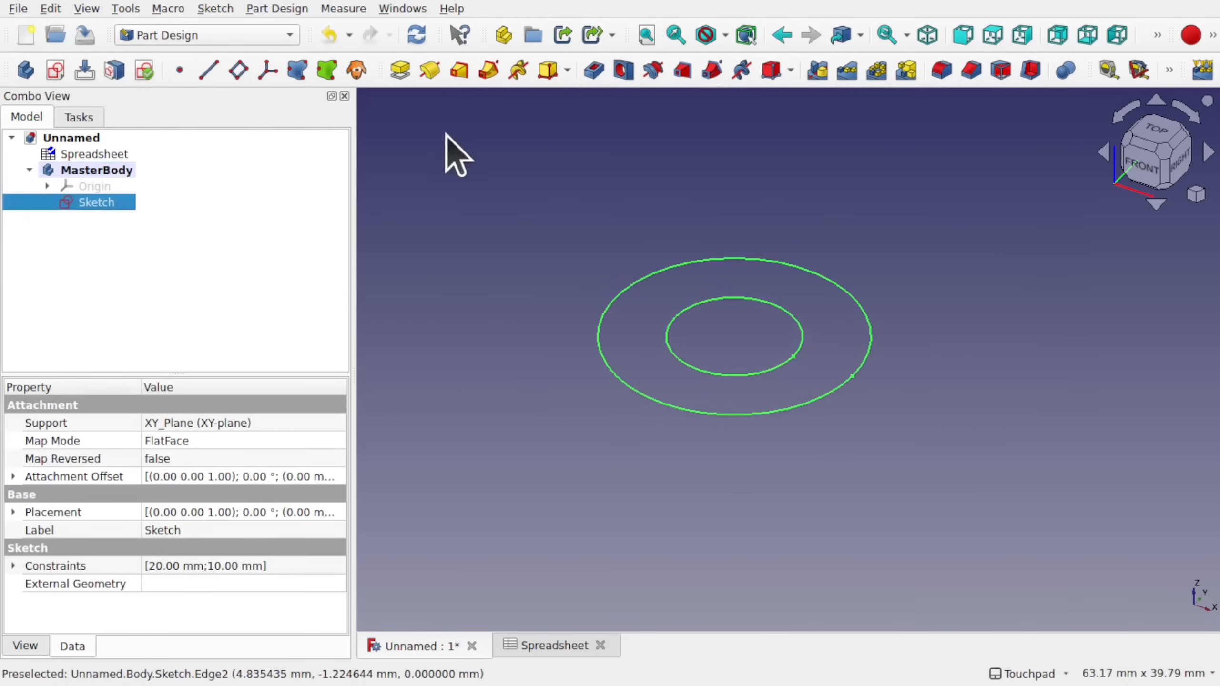
- Pad the sketch of the two circles to a length of 1 mm
click(401, 70)
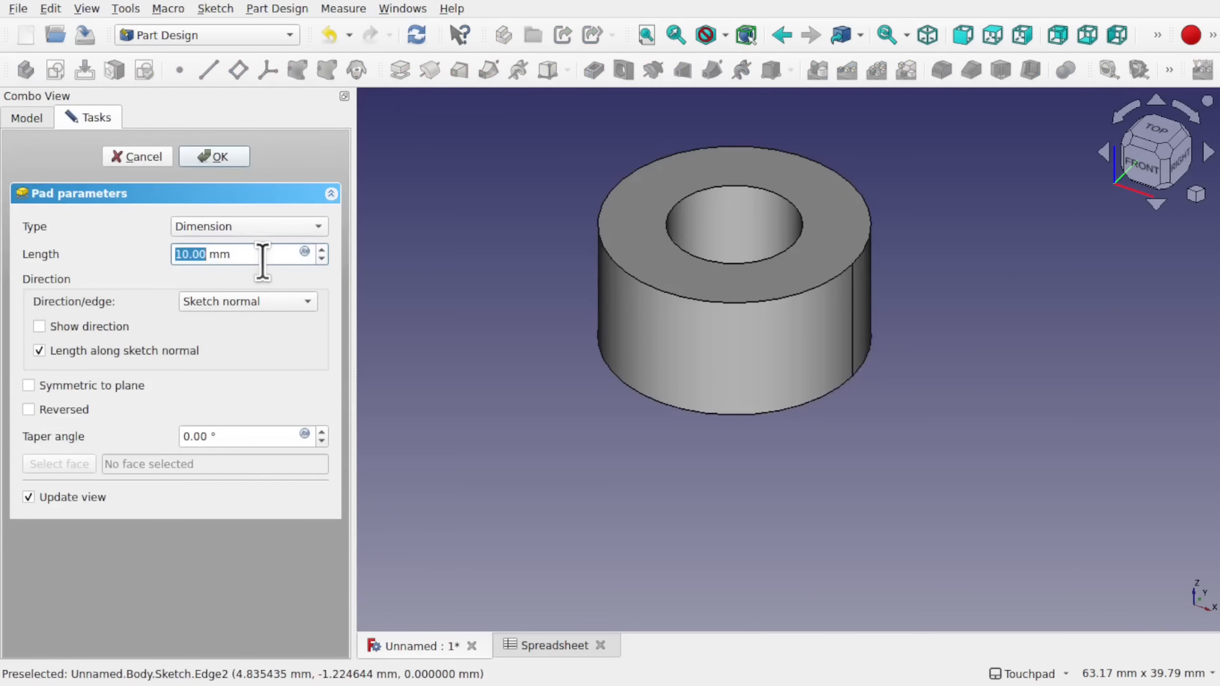
text(1)
key(Return)
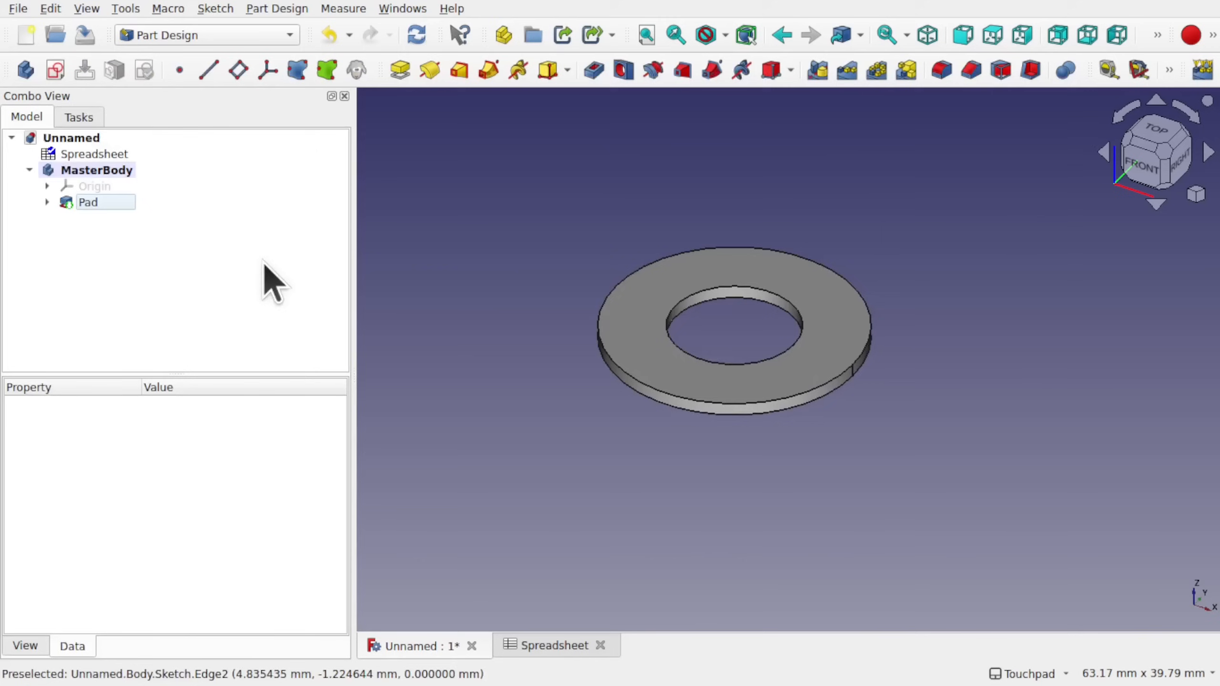
drag(812, 276, 799, 338)
shift+drag(862, 388, 737, 349)
drag(353, 308, 212, 293)
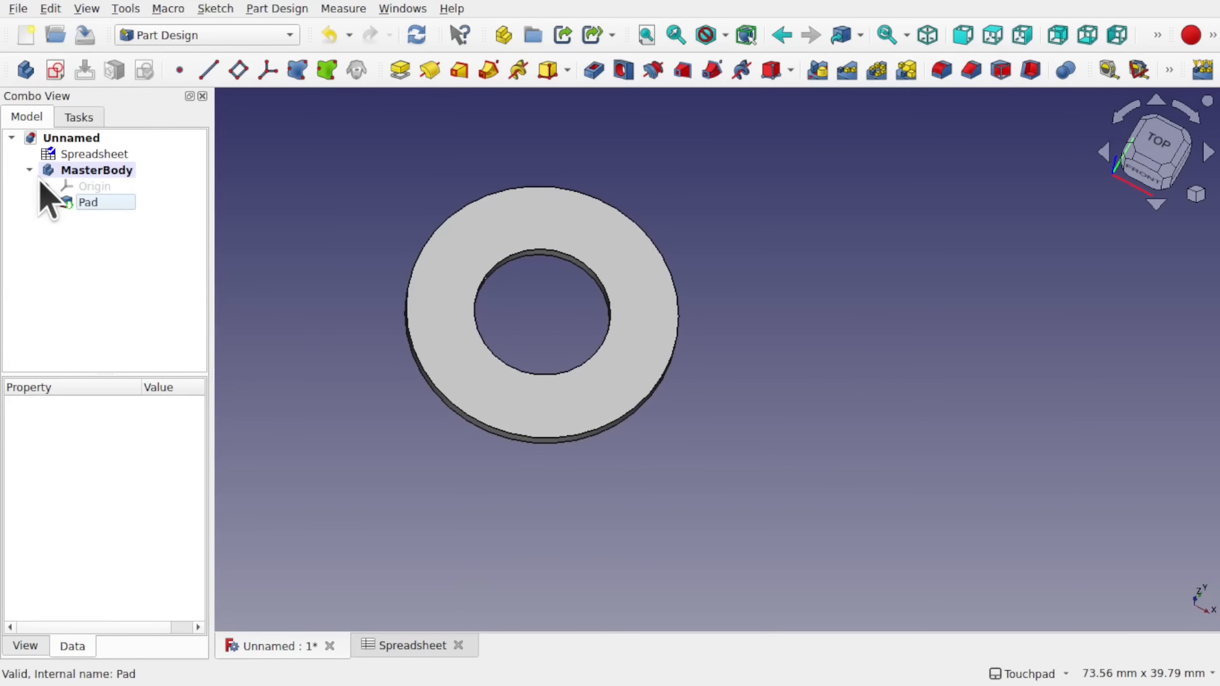
- Add the row labels High in cell A8 and Low in cell A9 of the spreadsheet
double_click(72, 155)
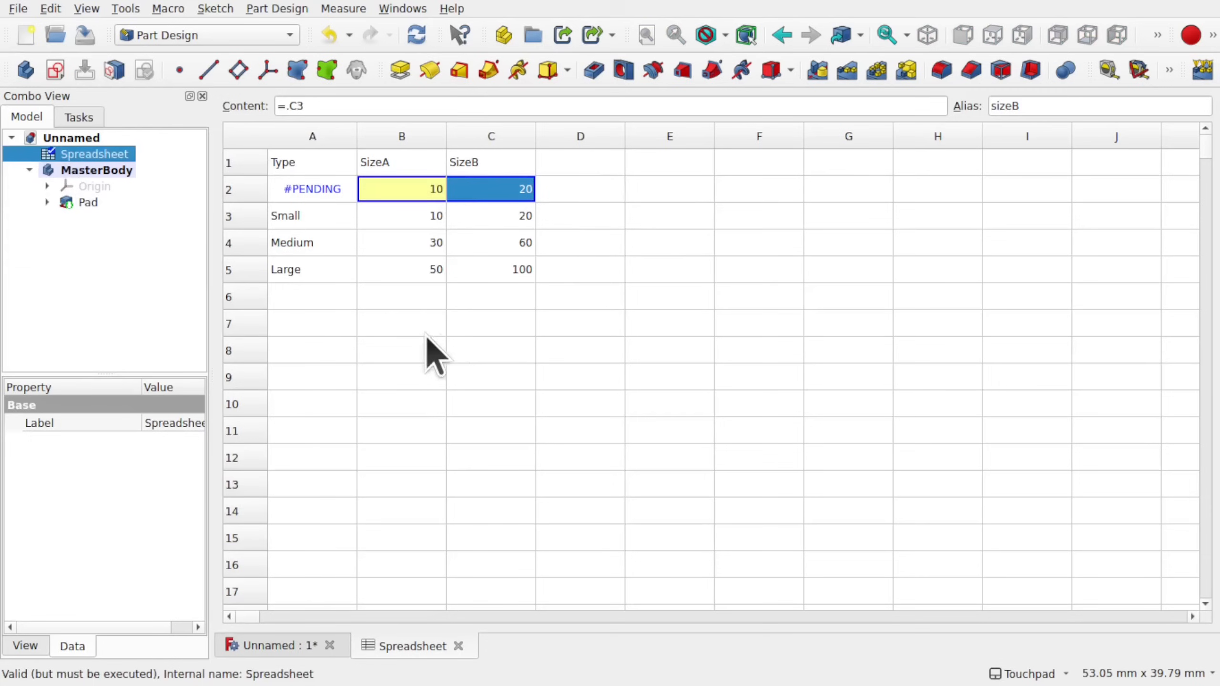
click(454, 343)
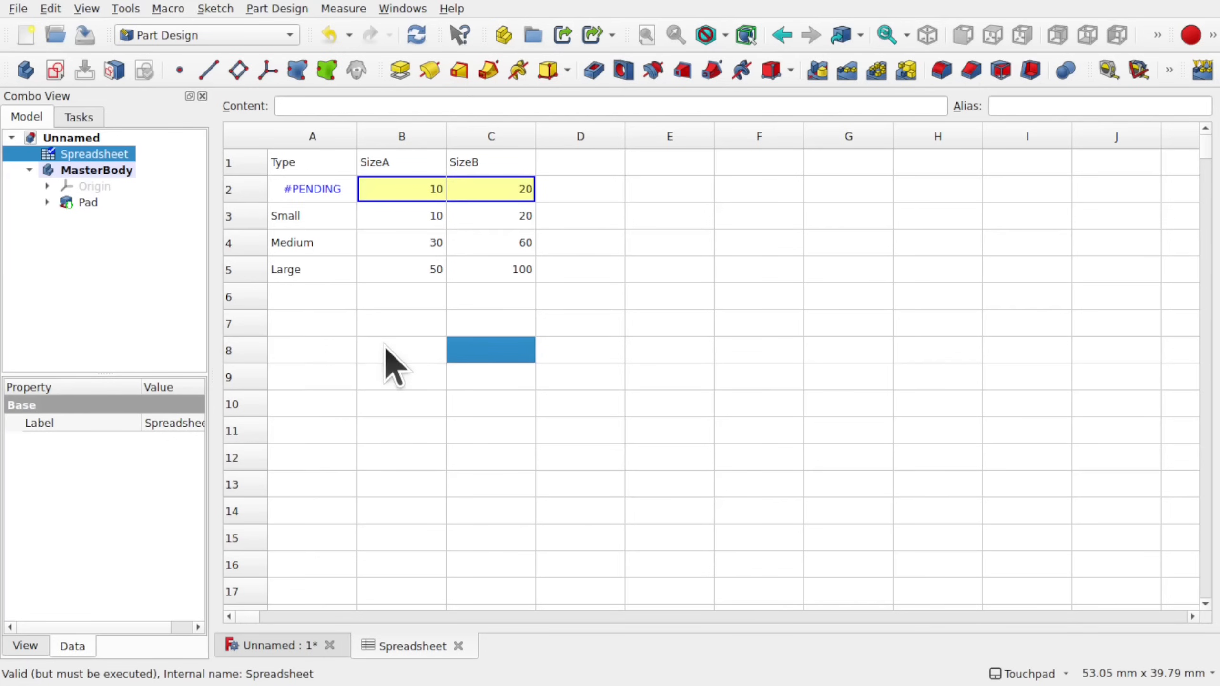
click(314, 345)
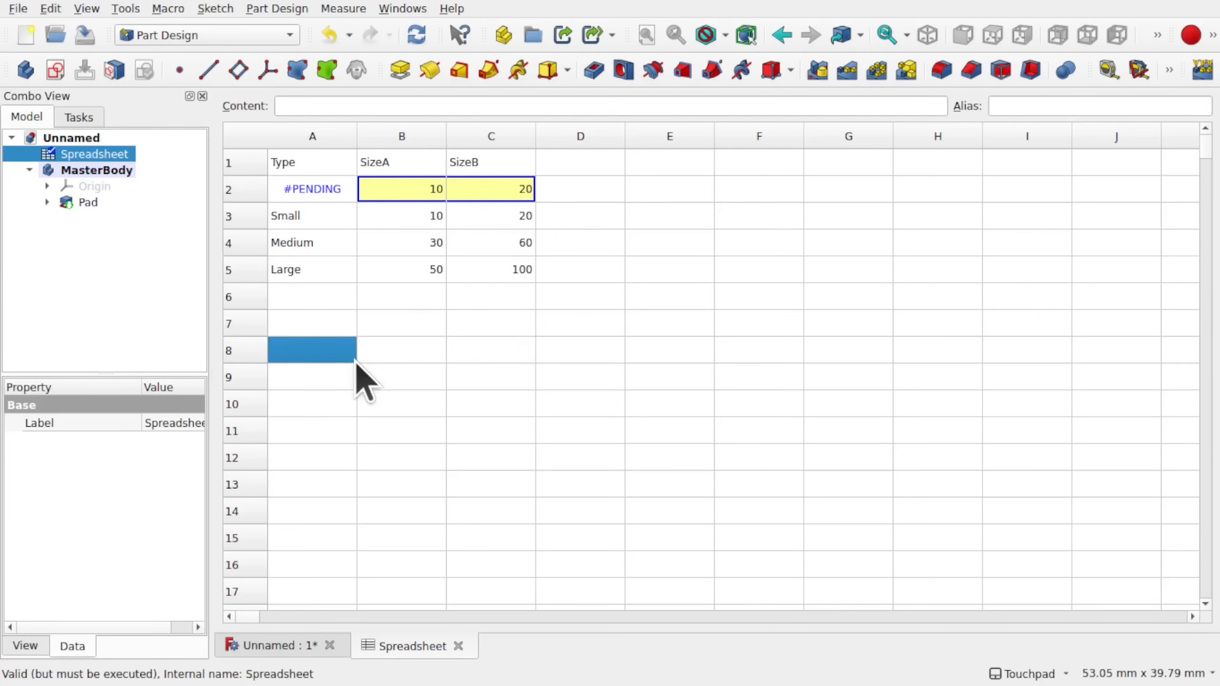
text(High)
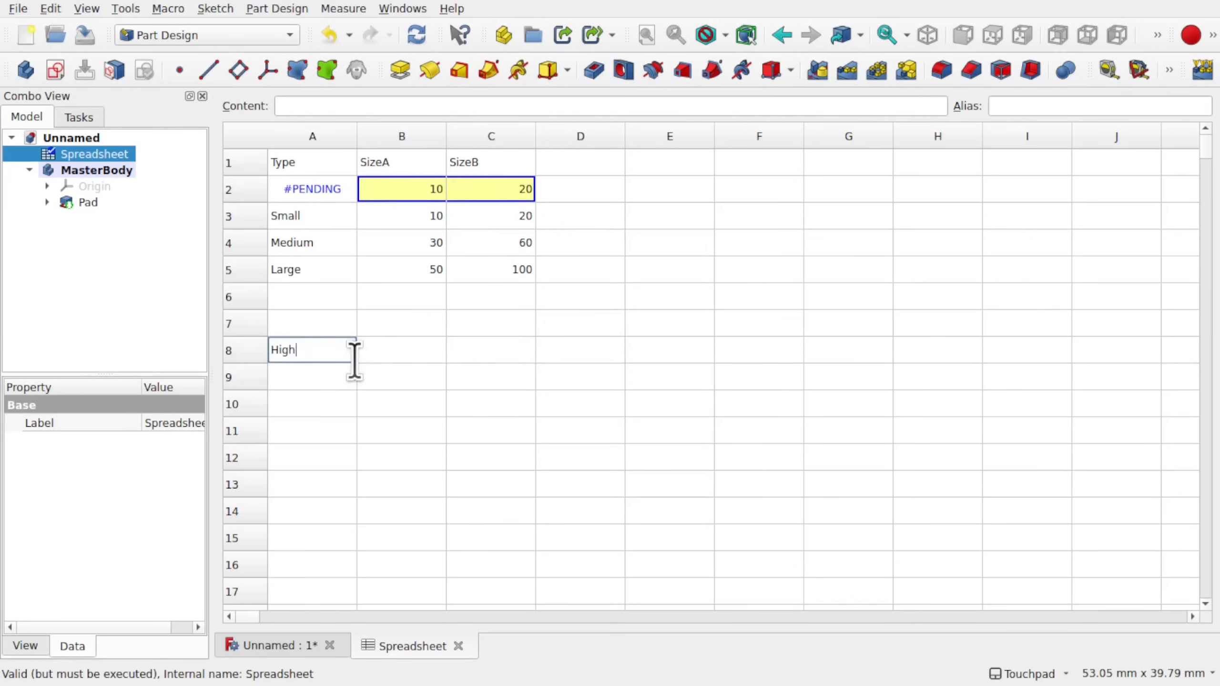
click(325, 380)
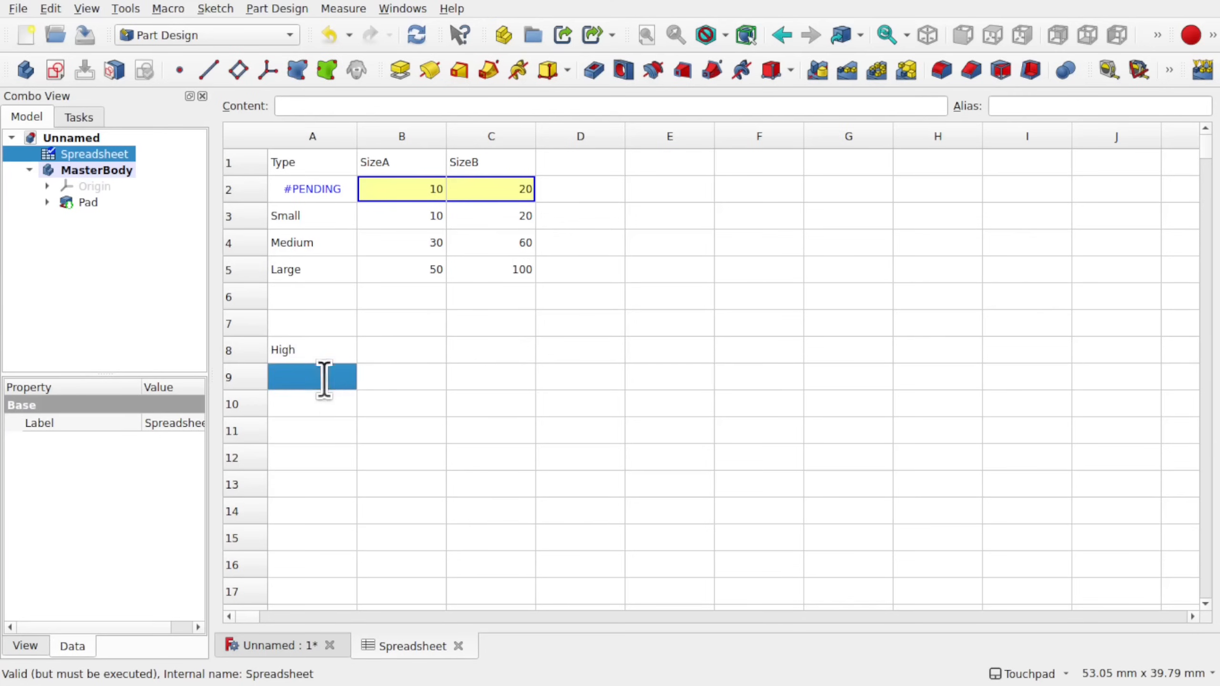
text(Low)
- Enter the height values 5 for High in B8 and 1 for Low in B9
click(411, 351)
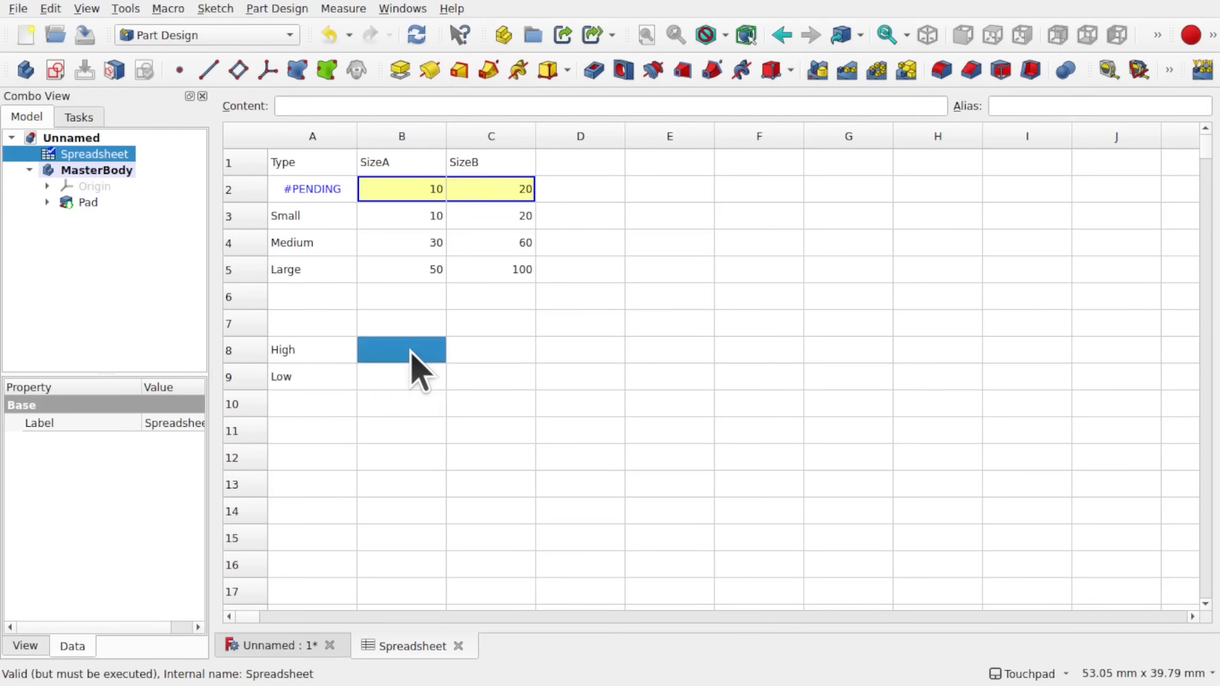
double_click(410, 351)
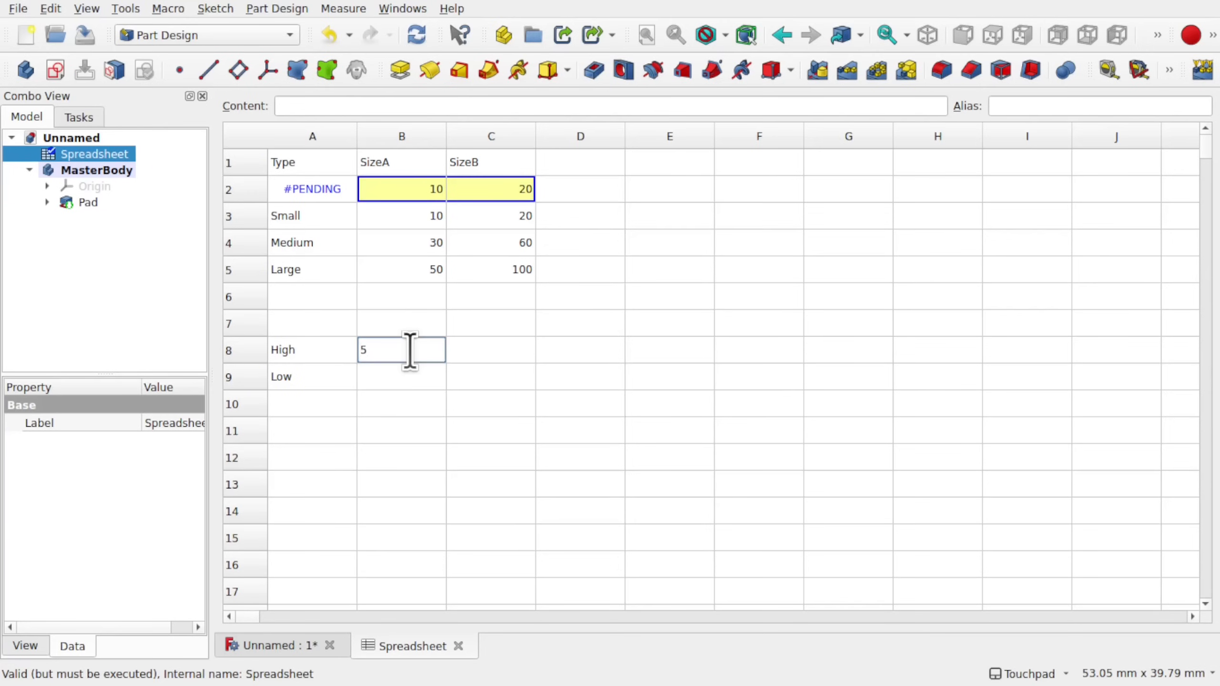
click(410, 380)
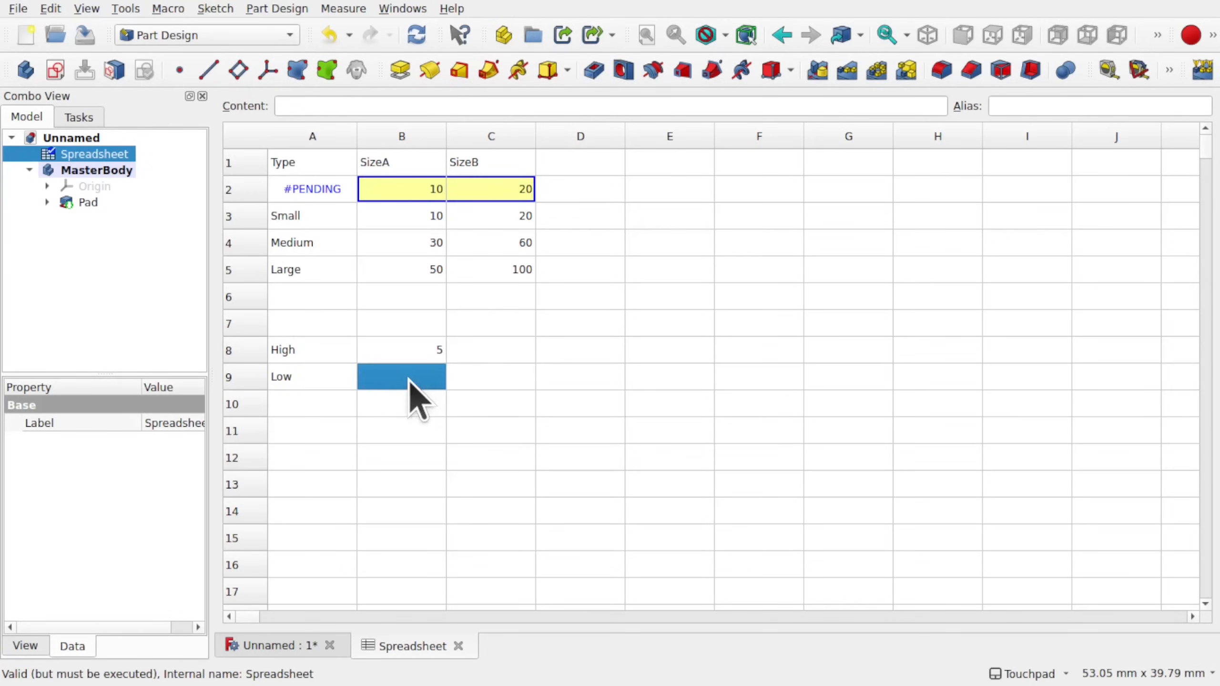
double_click(409, 380)
text(1)
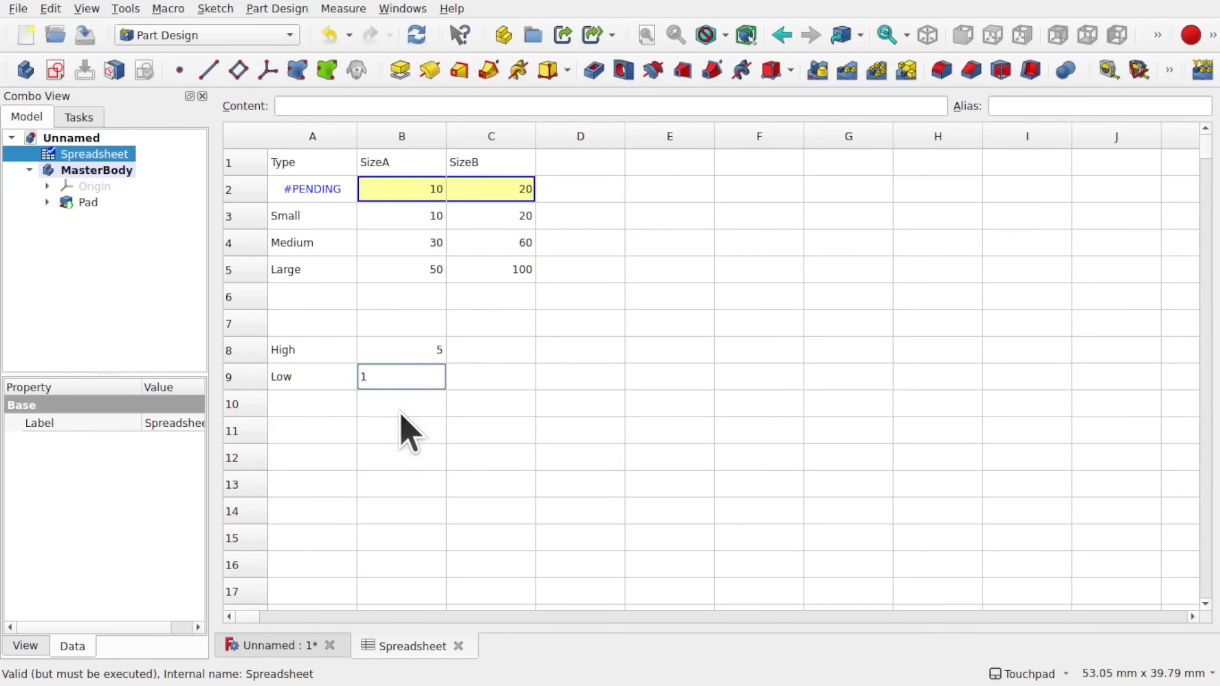
click(406, 406)
- Assign the alias sizeHeight to the empty cell B7 above the height values
click(423, 327)
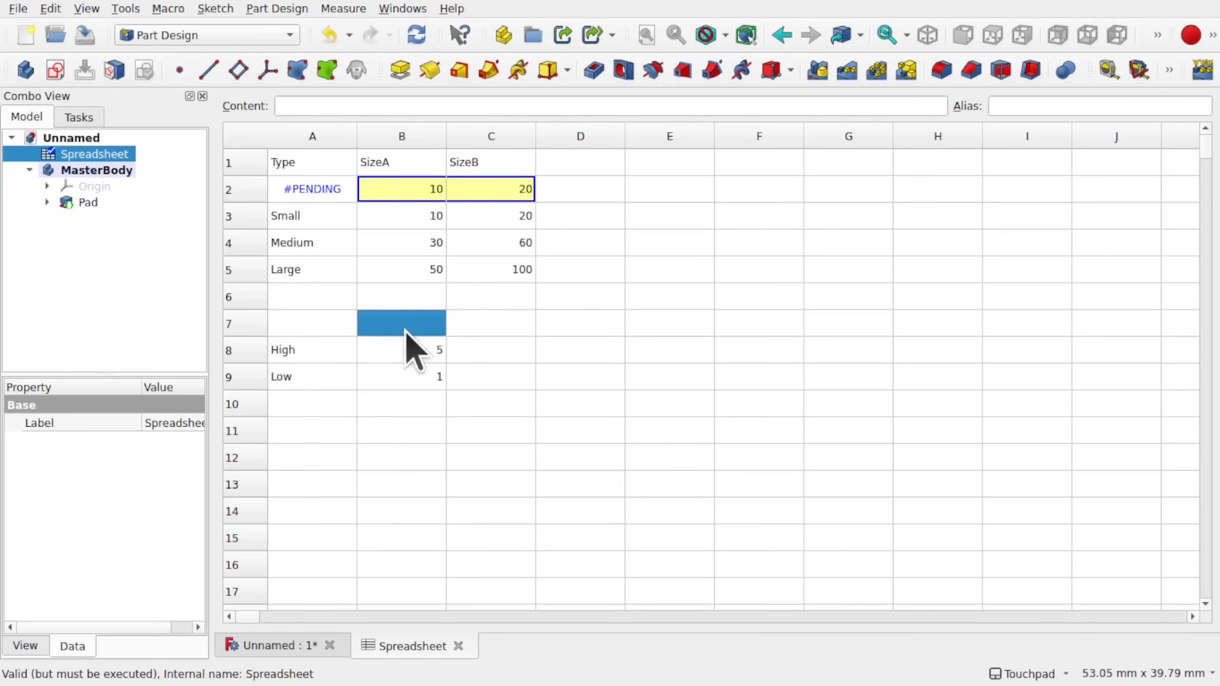
click(1106, 103)
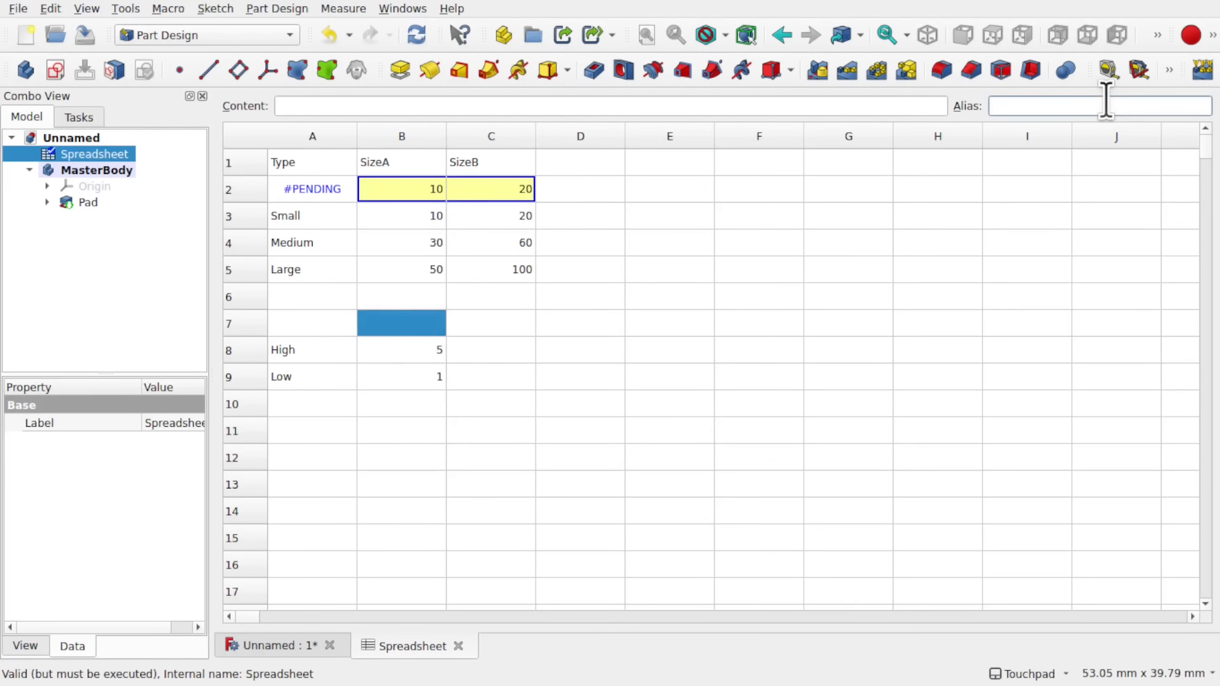
text(siz)
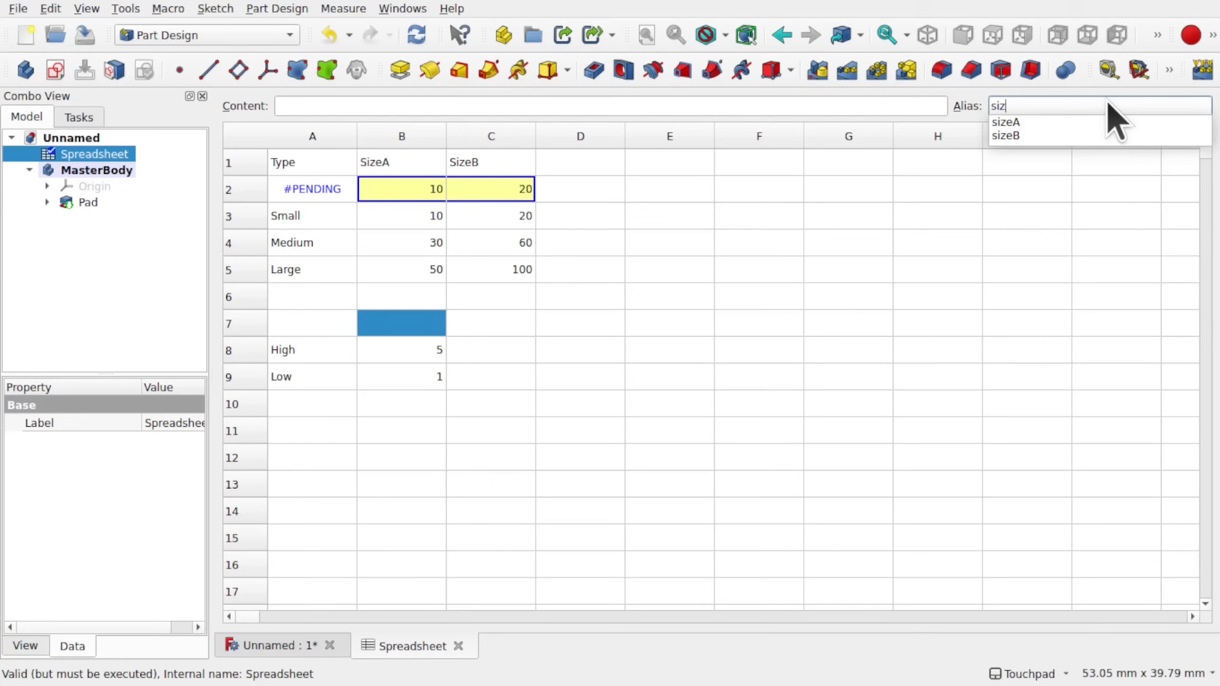
text(eHeight)
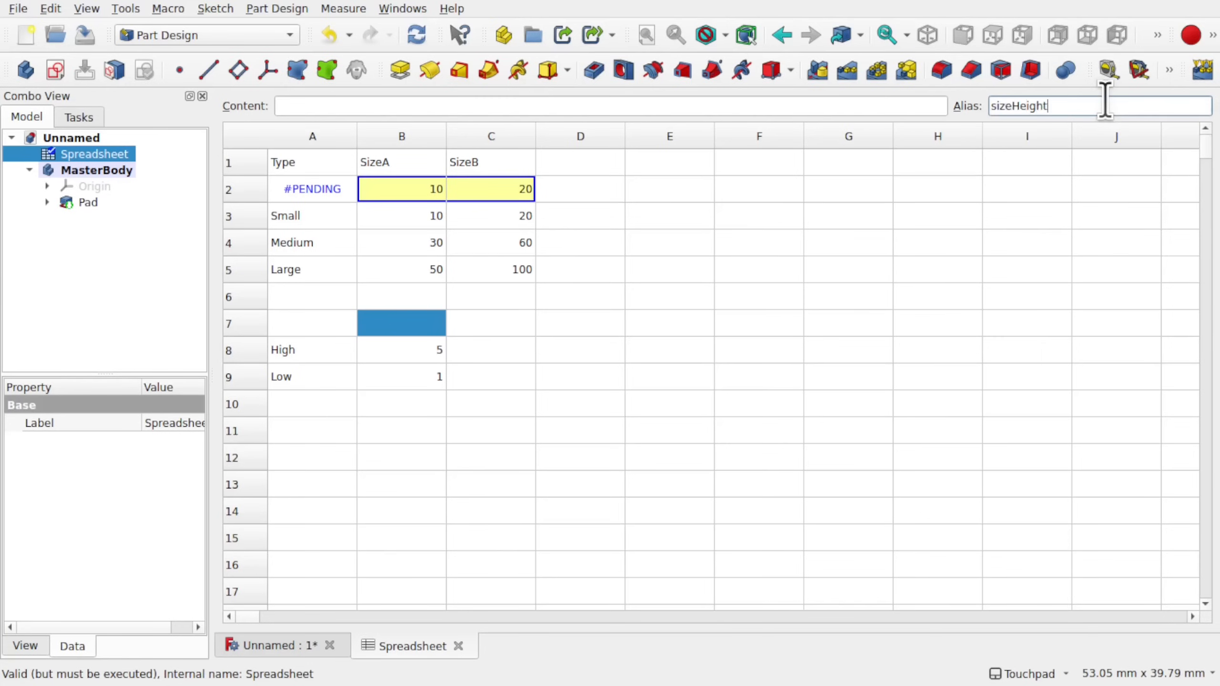
key(Return)
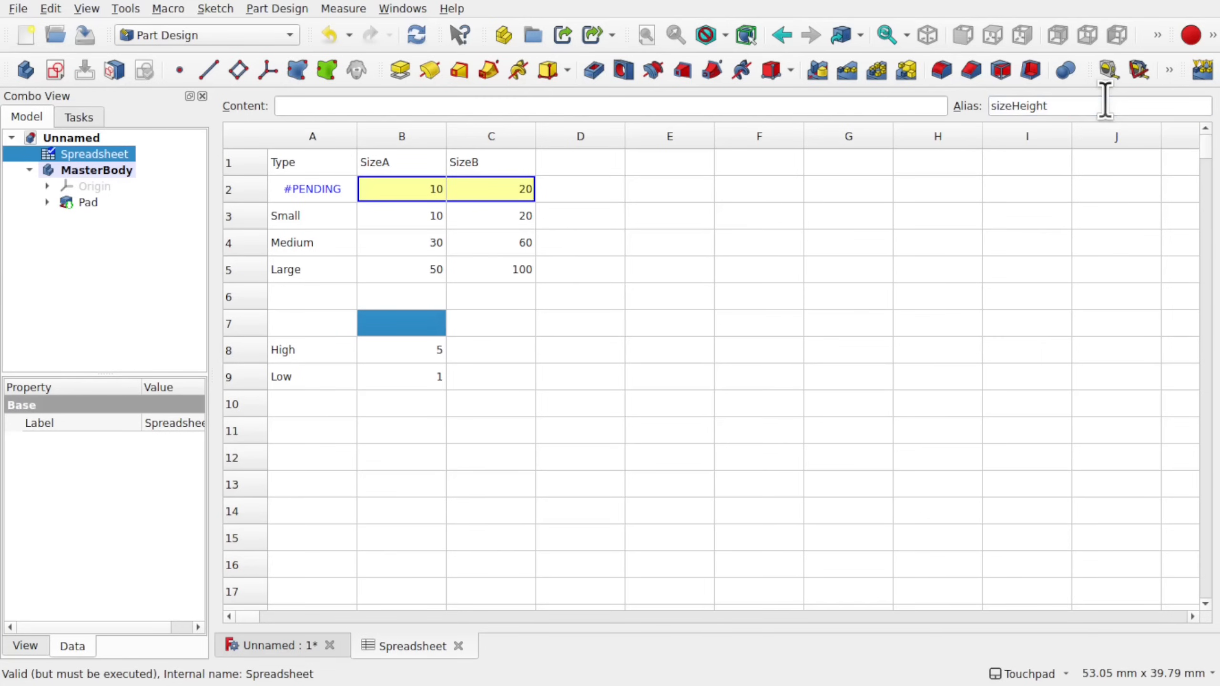
click(599, 323)
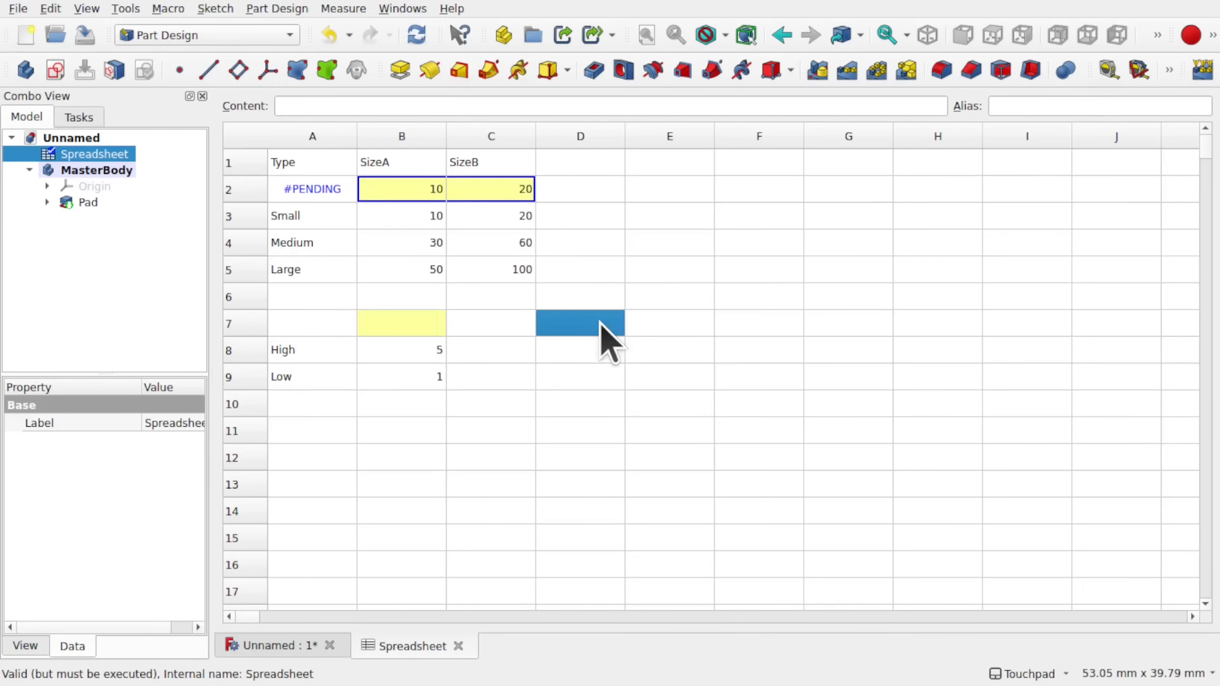
- Start a configuration table from the High and Low height block, with its cell range set from A7 to B9
click(298, 323)
drag(297, 321, 400, 374)
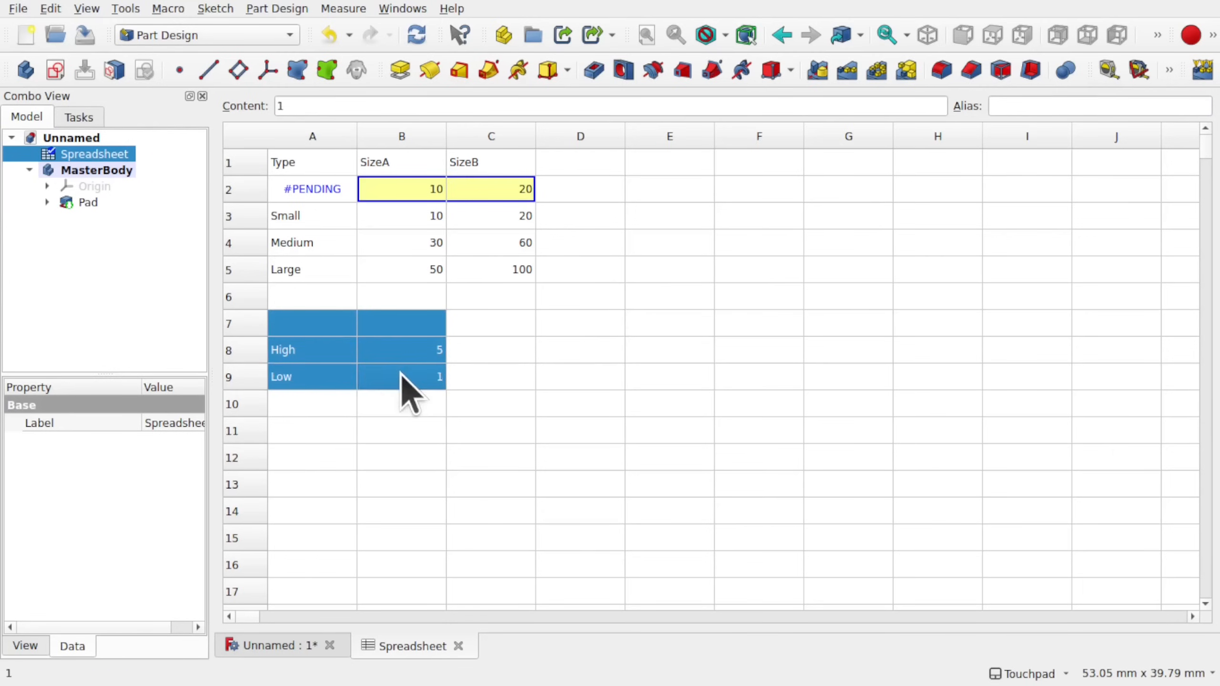
right_click(410, 371)
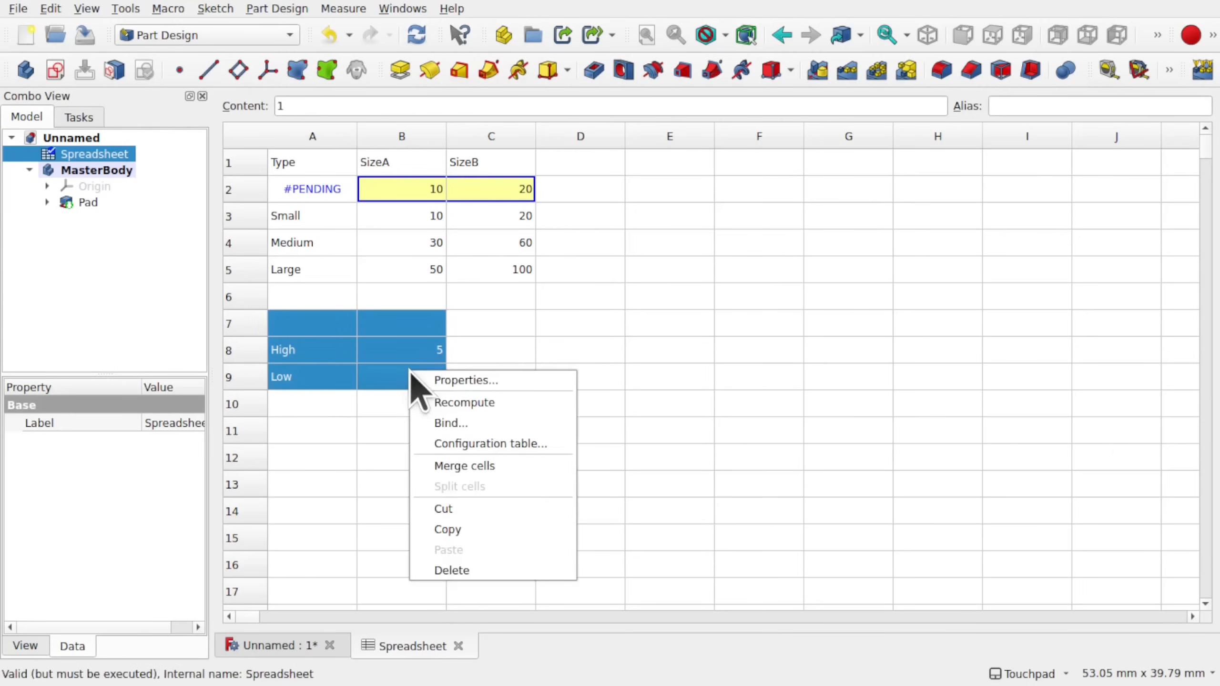
click(512, 444)
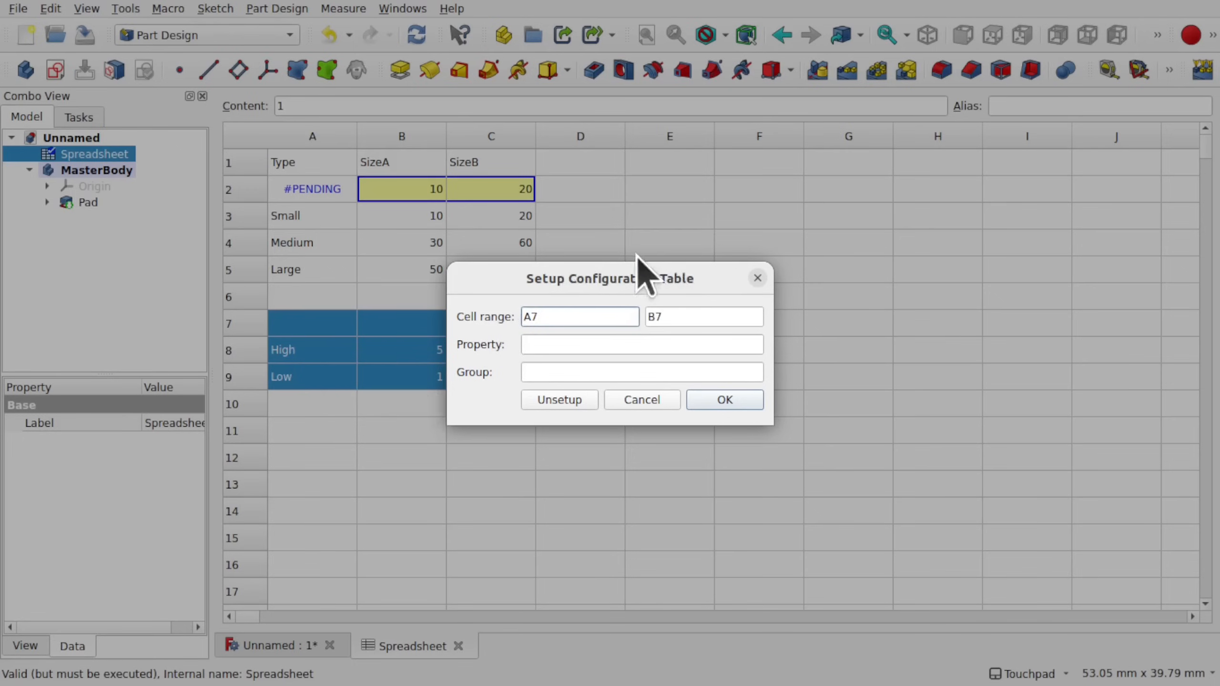
click(682, 318)
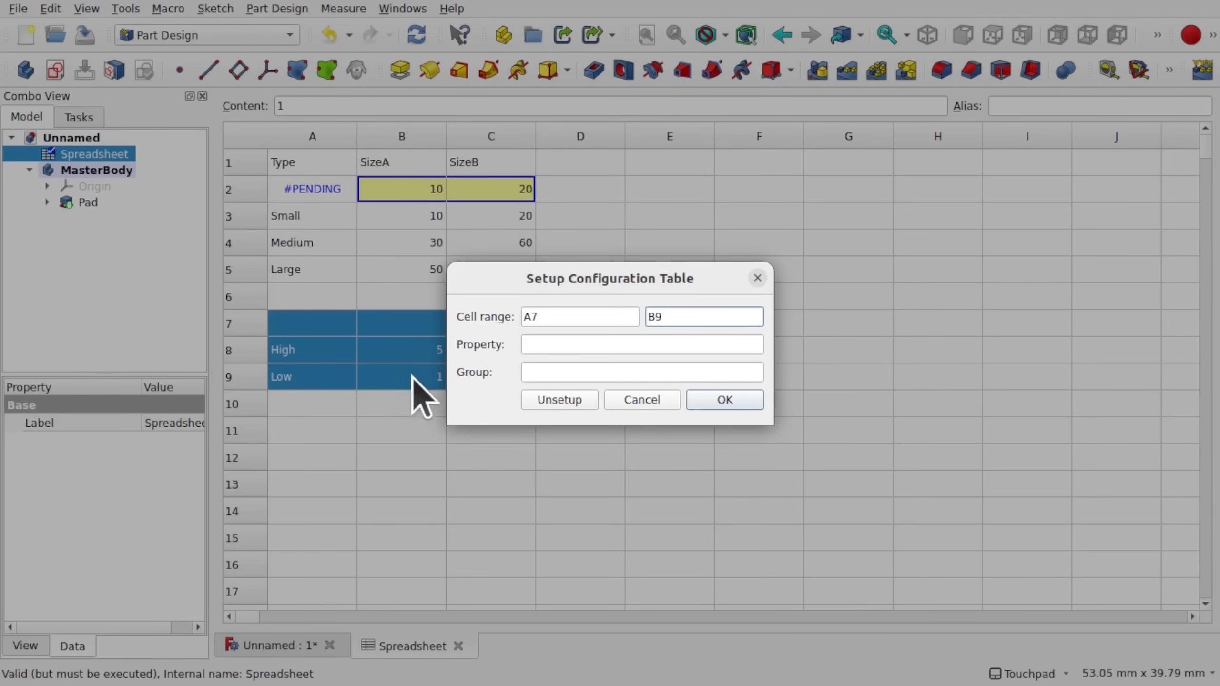
- Set the configuration table's property to <<MasterBody>>.PadHeight and create the table
click(624, 350)
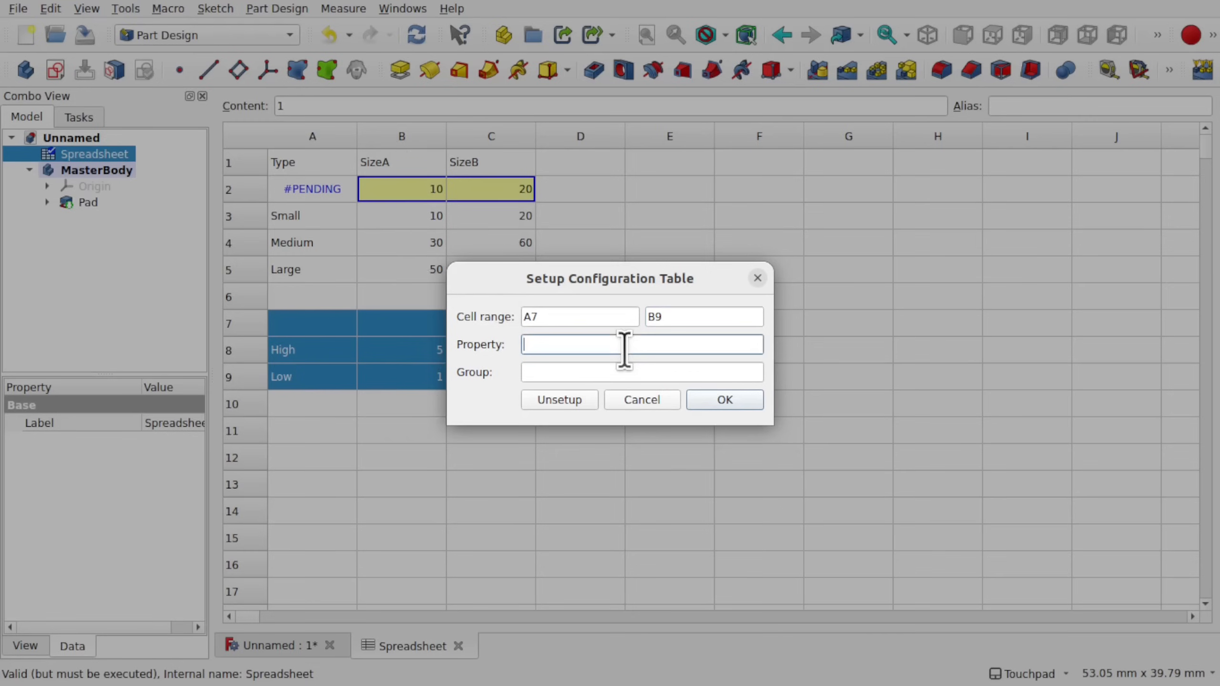
text(Bo)
key(Down)
key(Down)
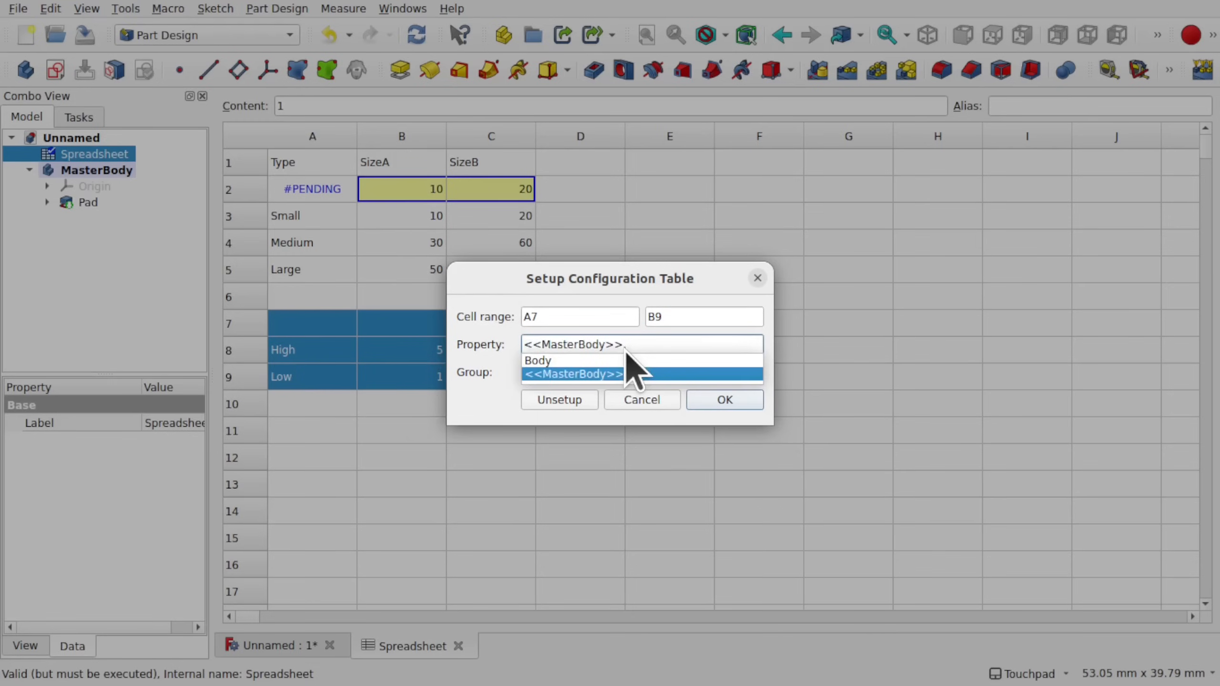
text(Height)
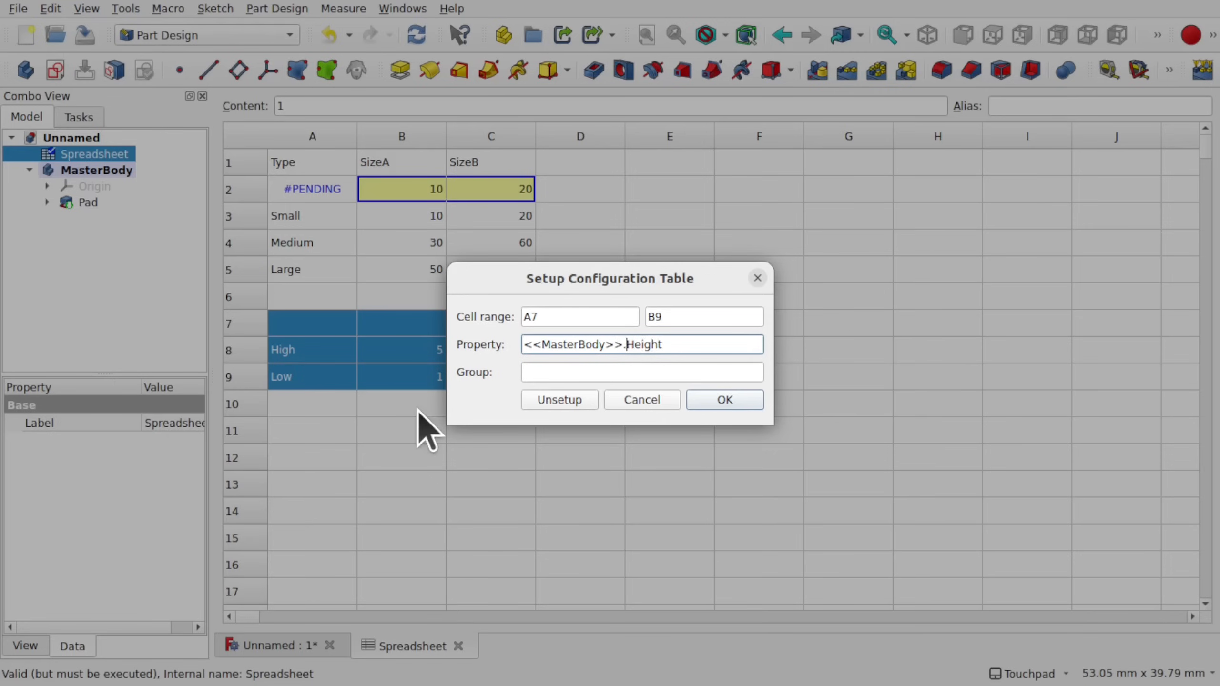
text(Pad)
click(727, 404)
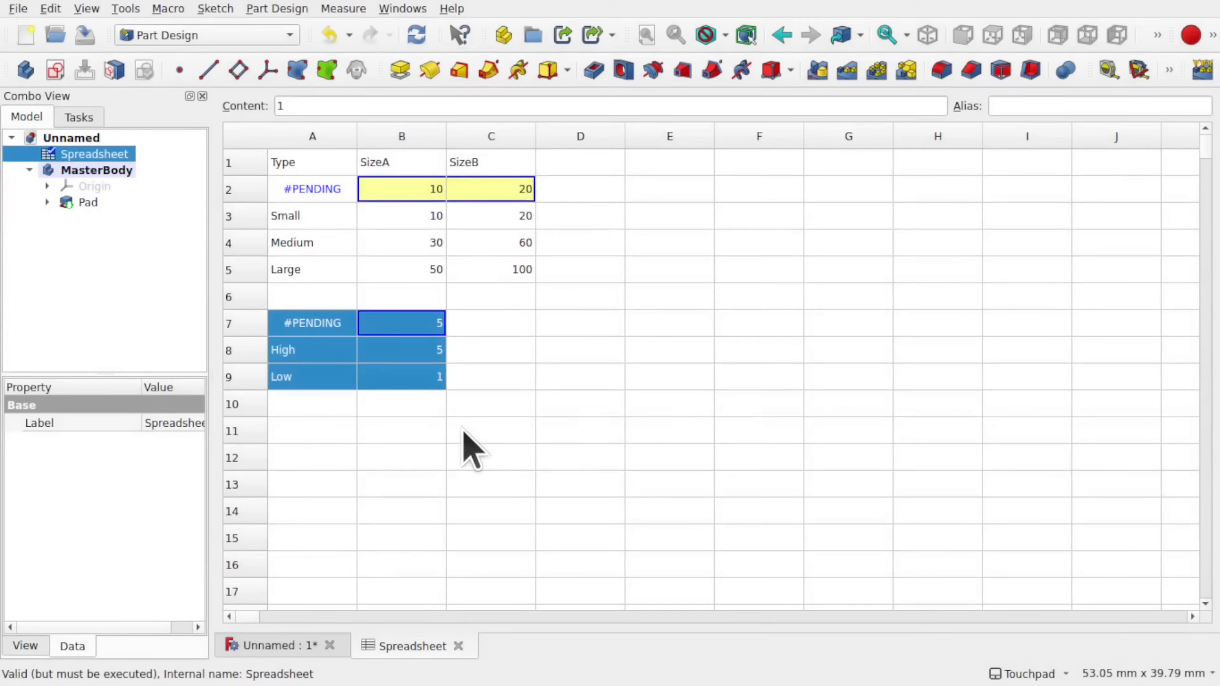
click(464, 430)
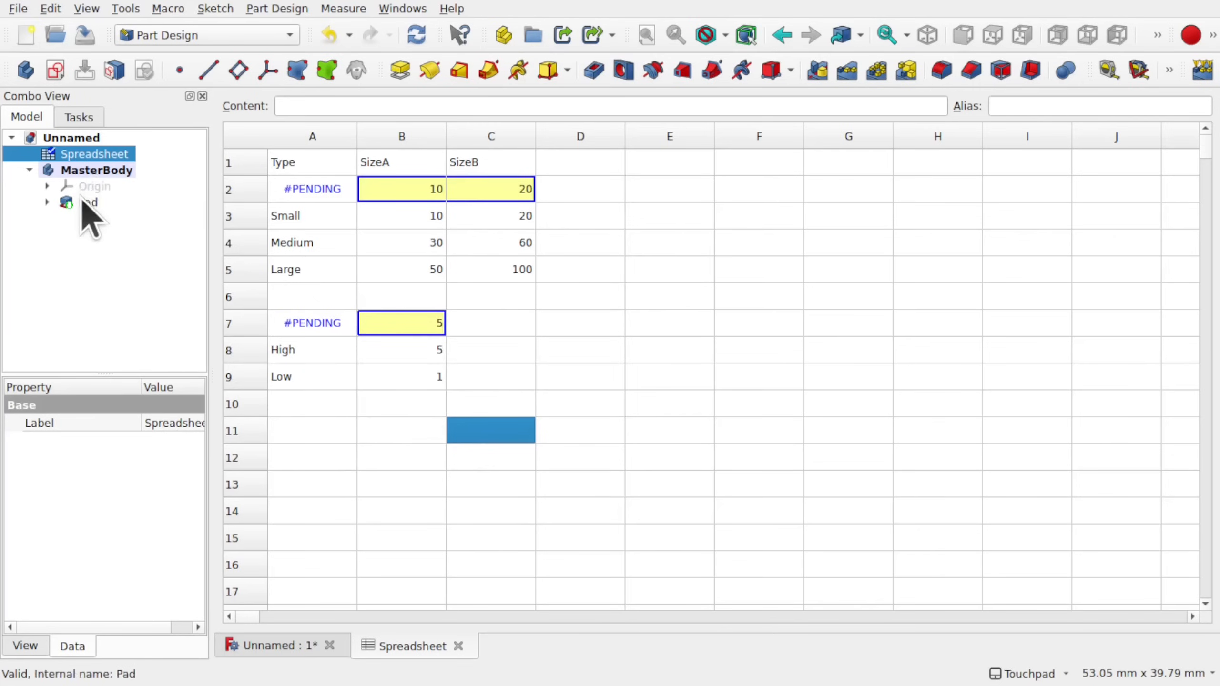
- Inspect MasterBody's Configuration and Pad Height properties, leaving the Pad Height choice as it is
click(78, 169)
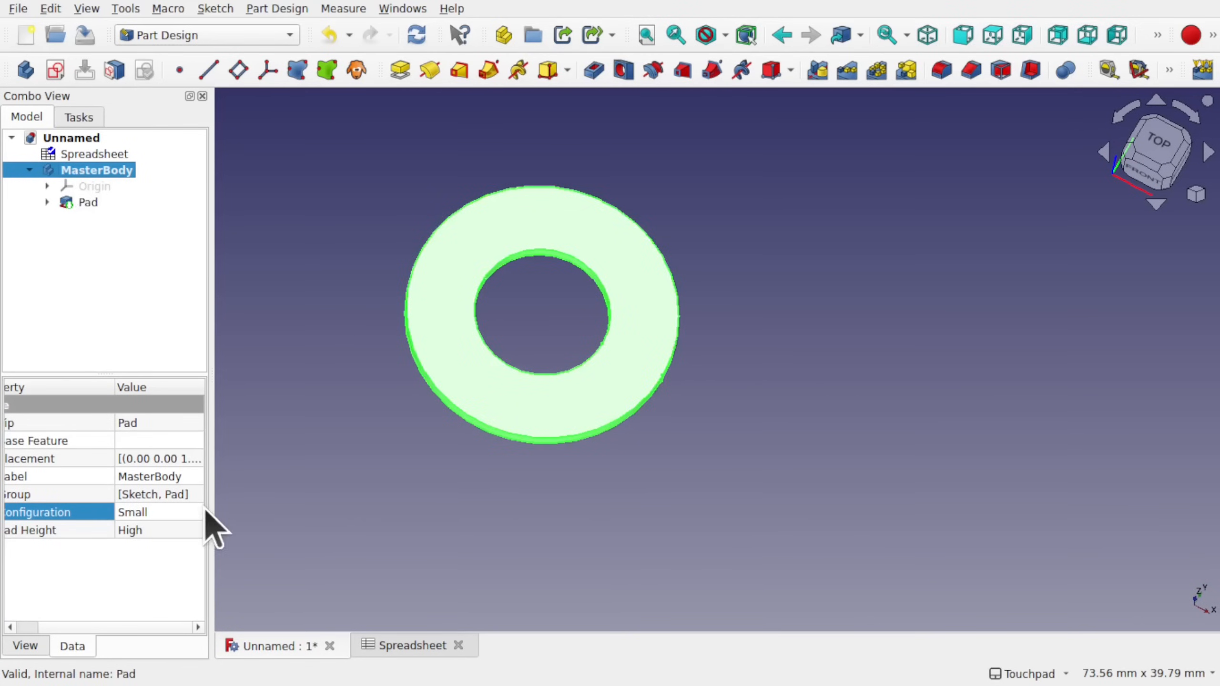
drag(211, 510, 302, 504)
click(218, 530)
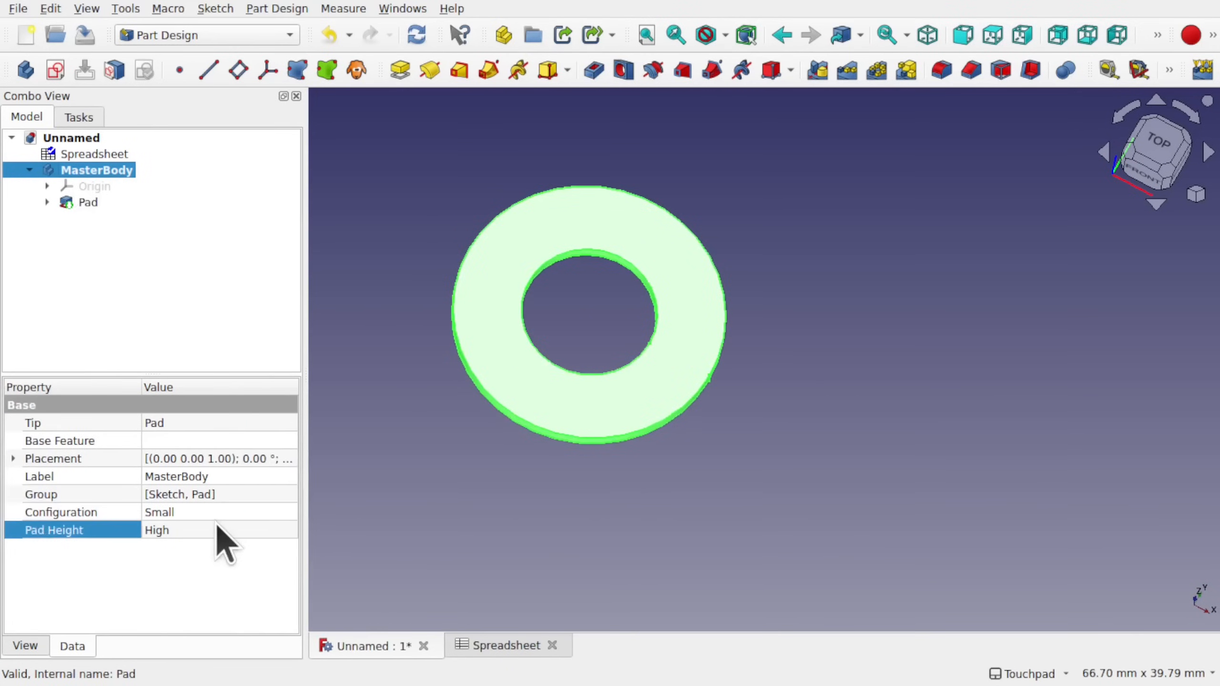
click(218, 530)
click(97, 594)
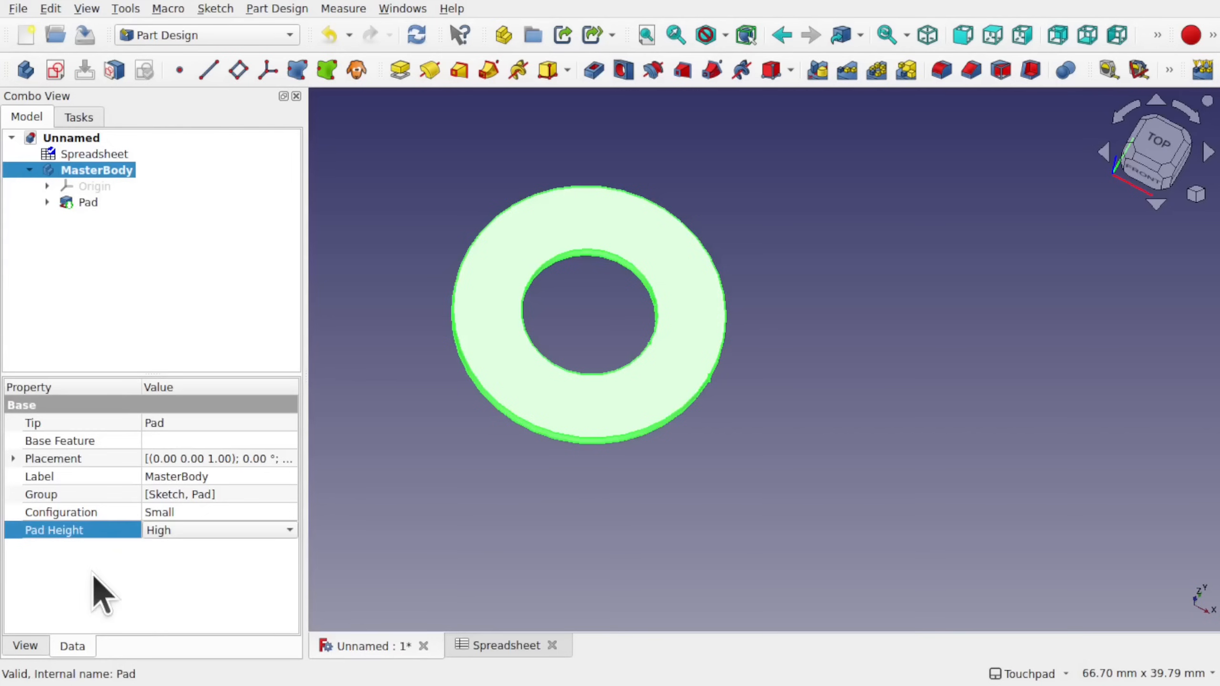
- Drive the Pad's Length with the expression Spreadsheet.sizeHeight
click(85, 205)
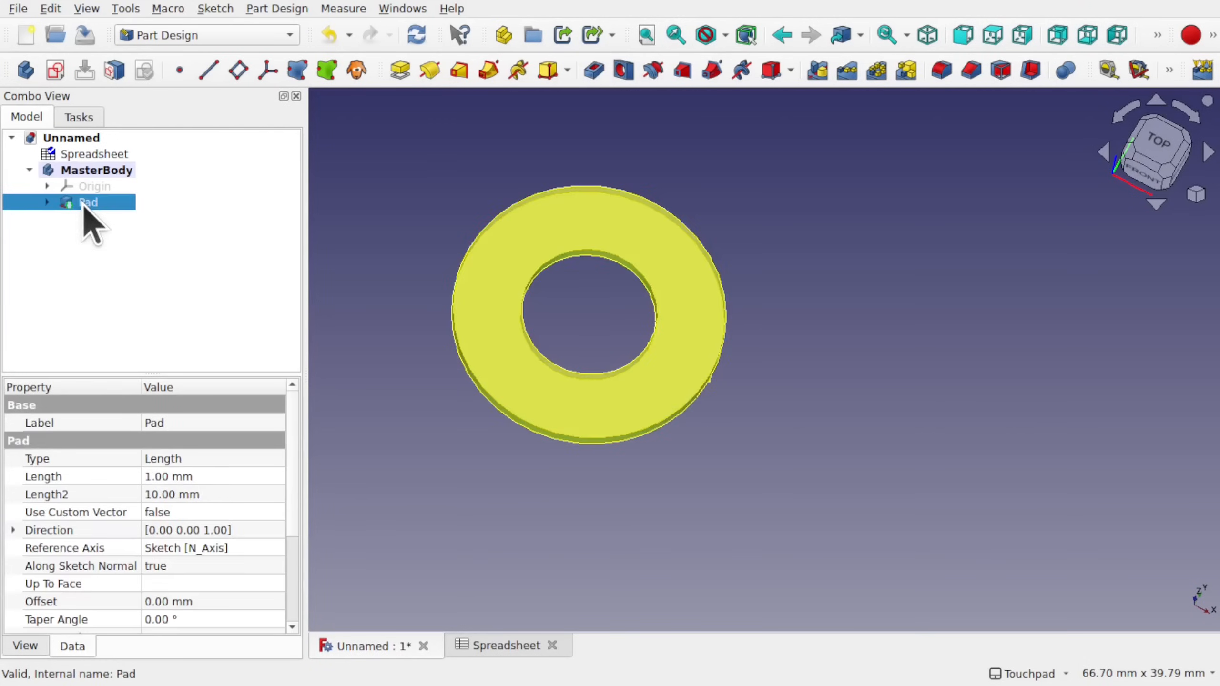
click(246, 476)
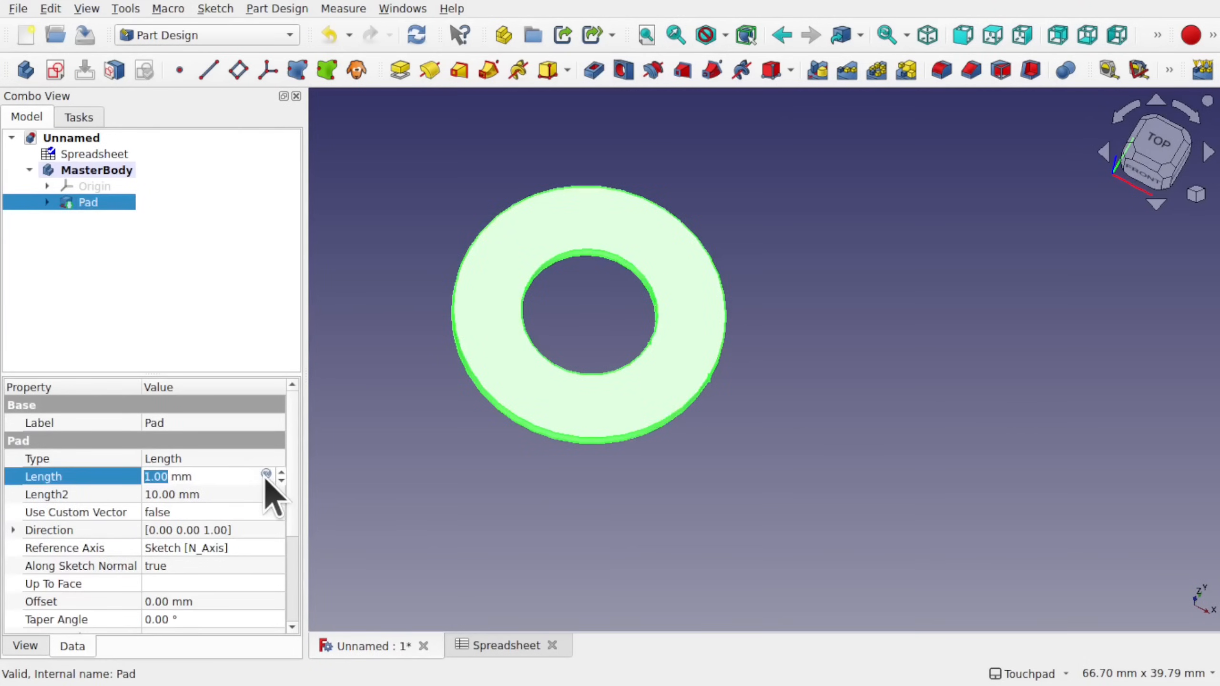
click(265, 474)
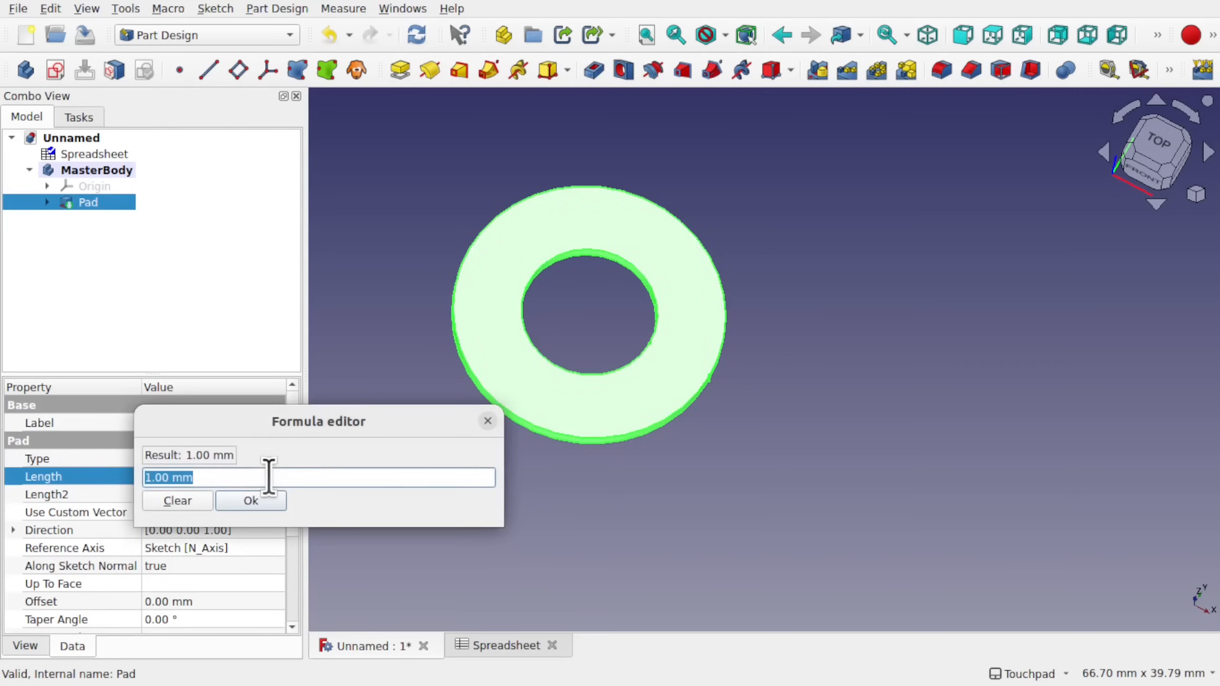
text(sp)
click(264, 494)
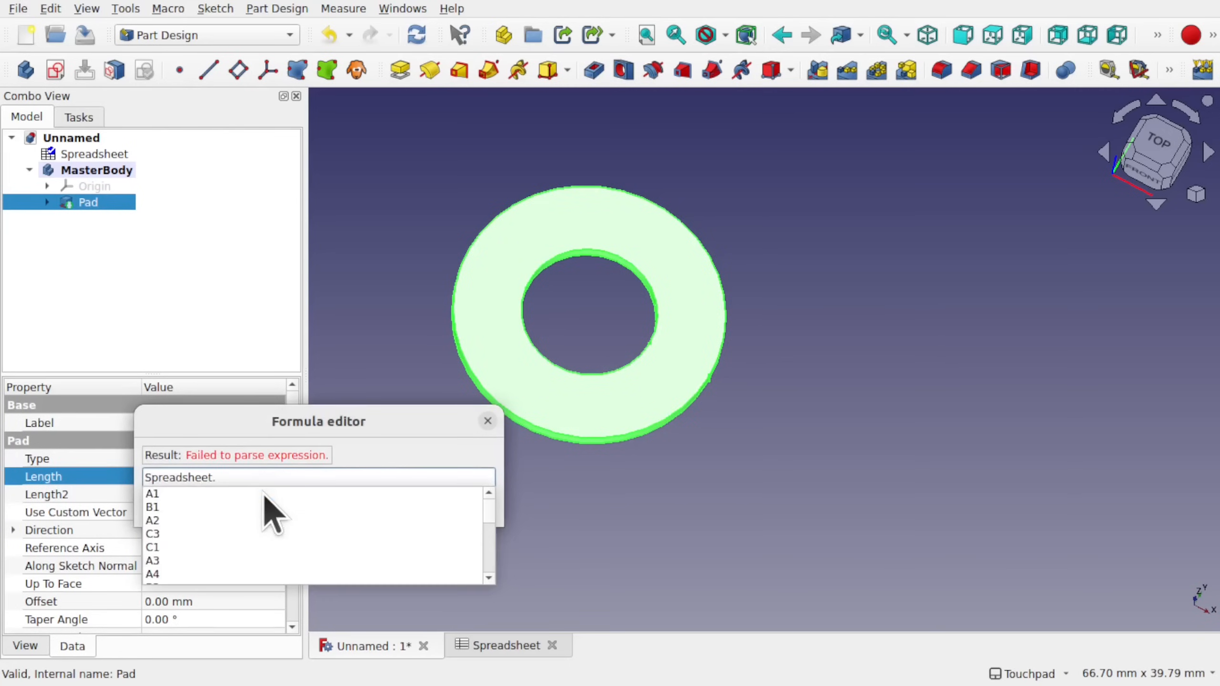
text(si)
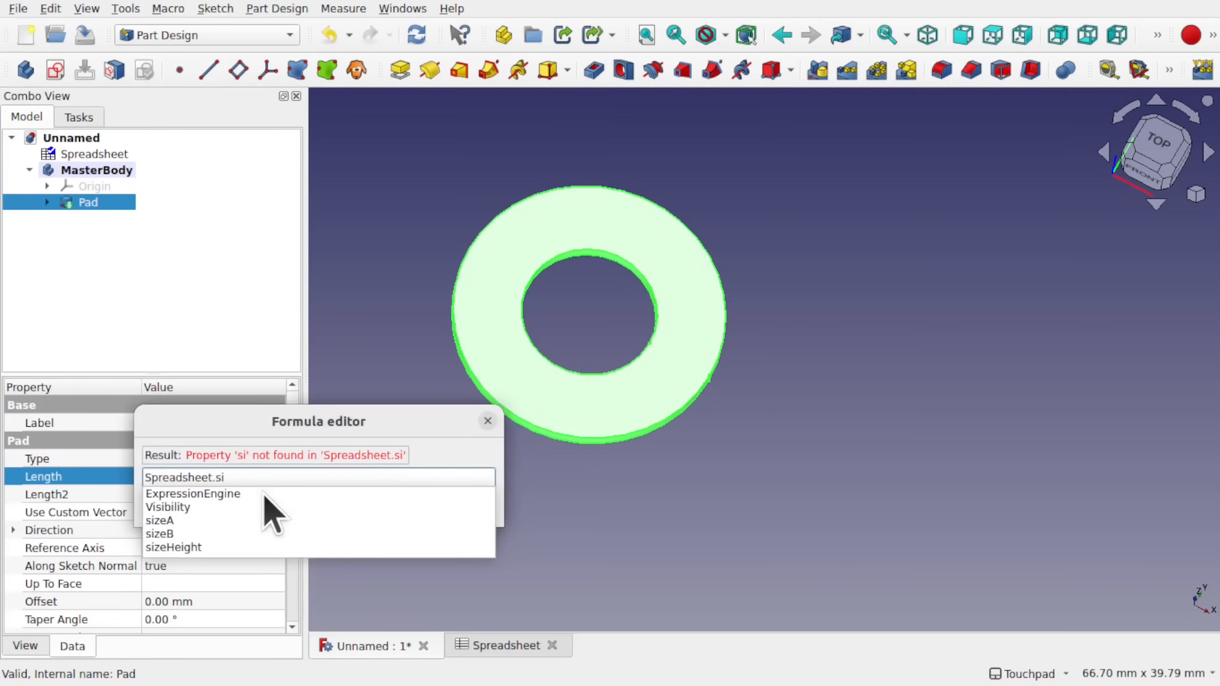
click(202, 547)
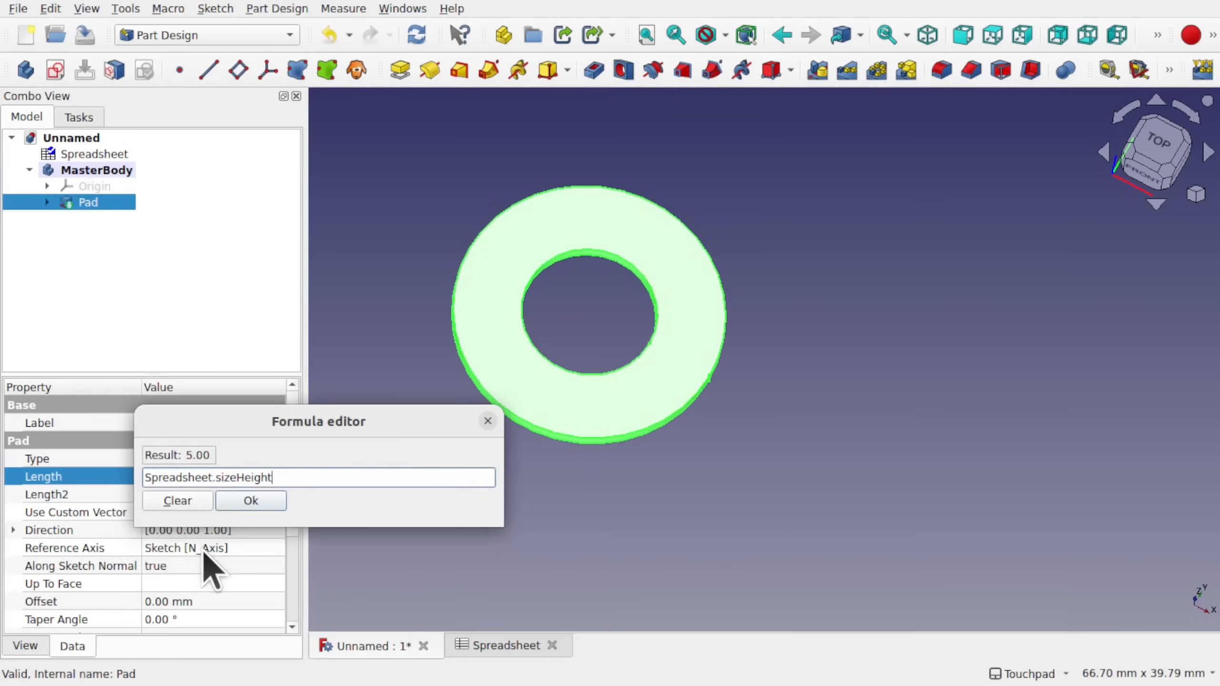
click(251, 501)
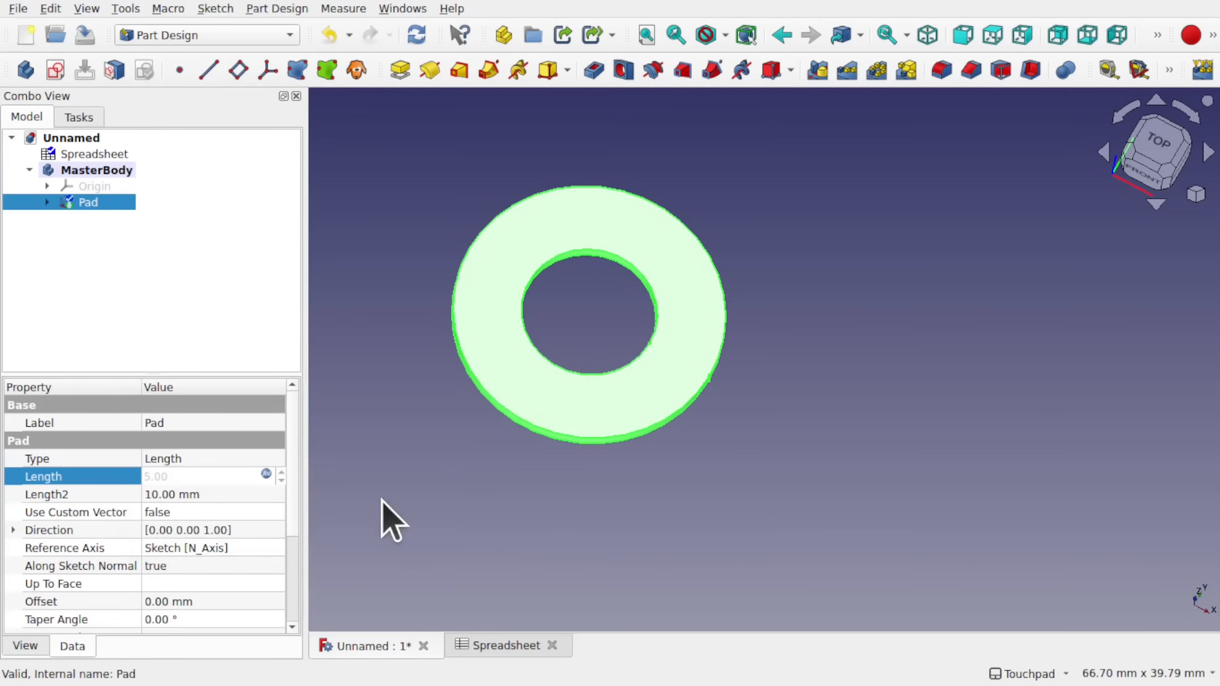
click(382, 500)
alt+drag(687, 481, 696, 366)
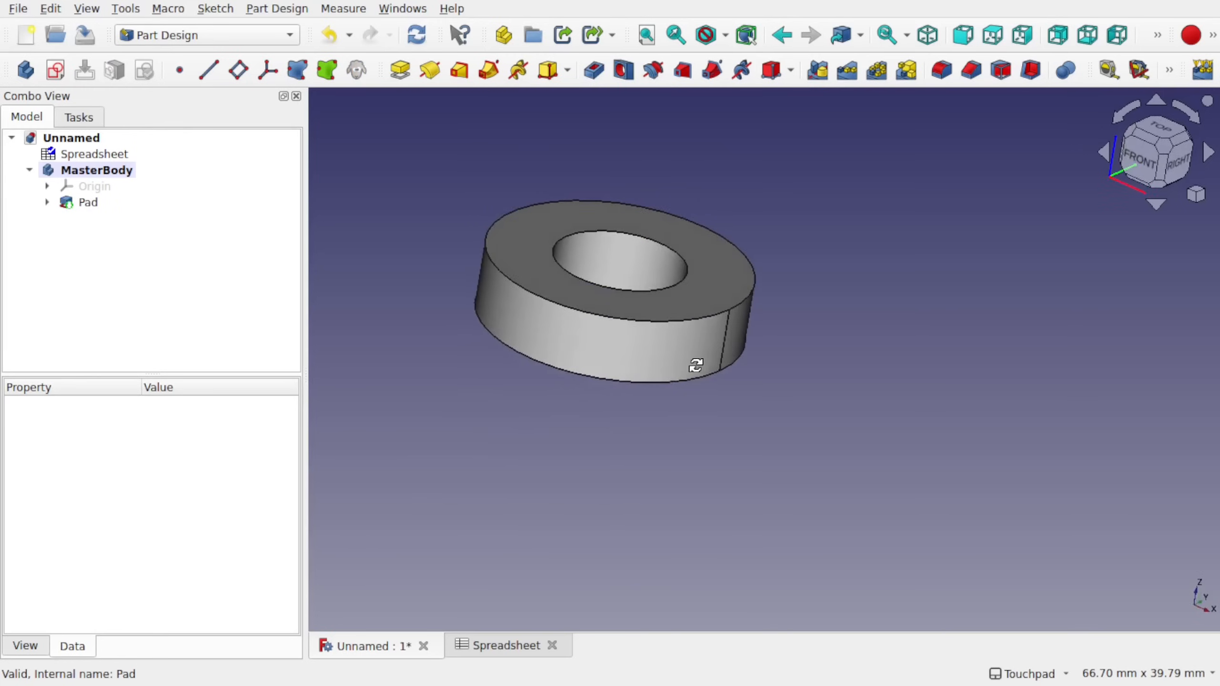
- Set MasterBody's Pad Height to Low and its Configuration to Medium
click(121, 174)
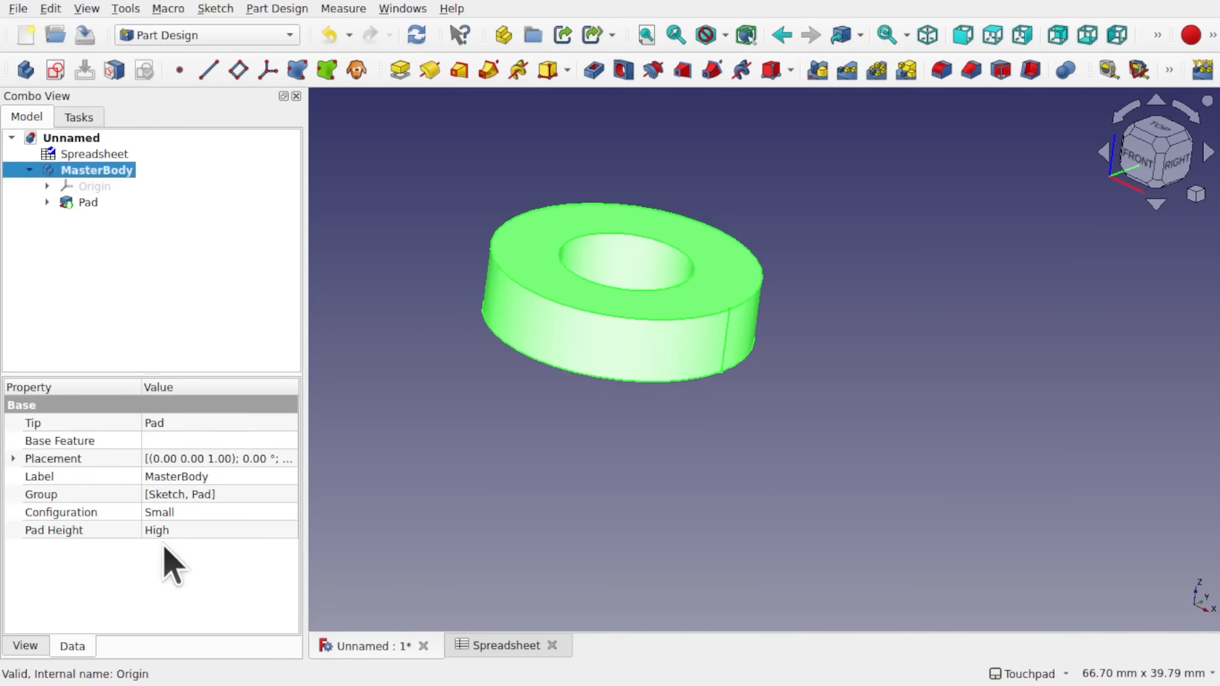
click(198, 530)
click(198, 532)
click(199, 563)
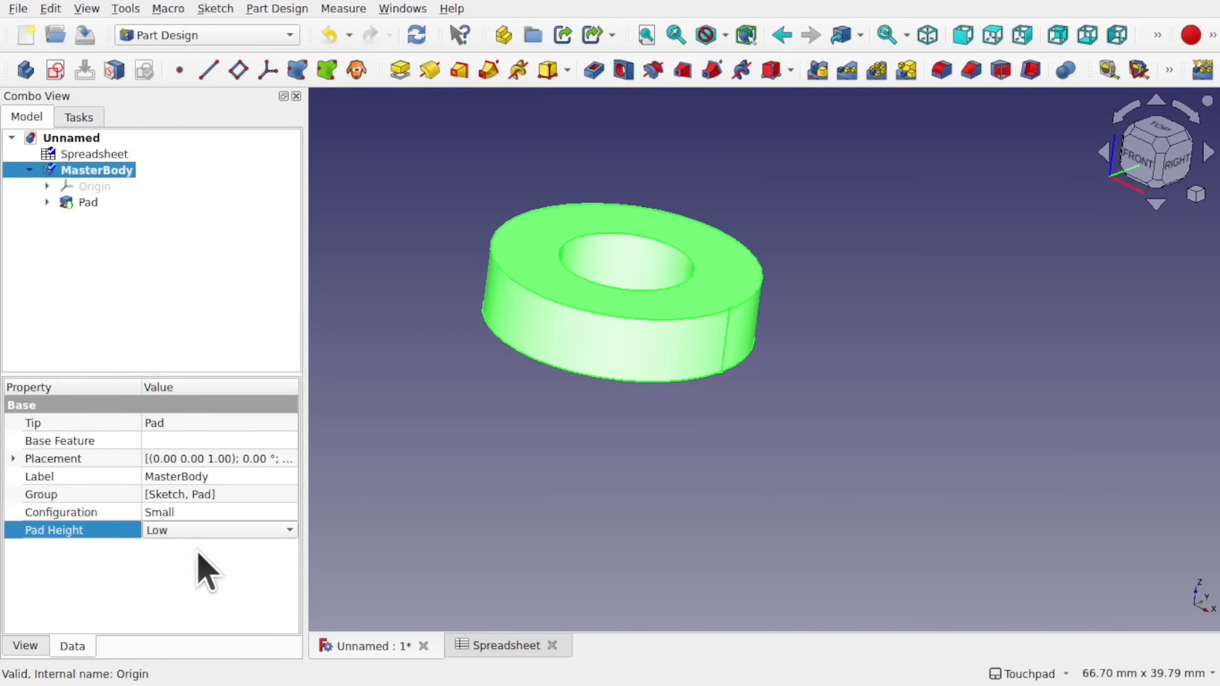
click(206, 516)
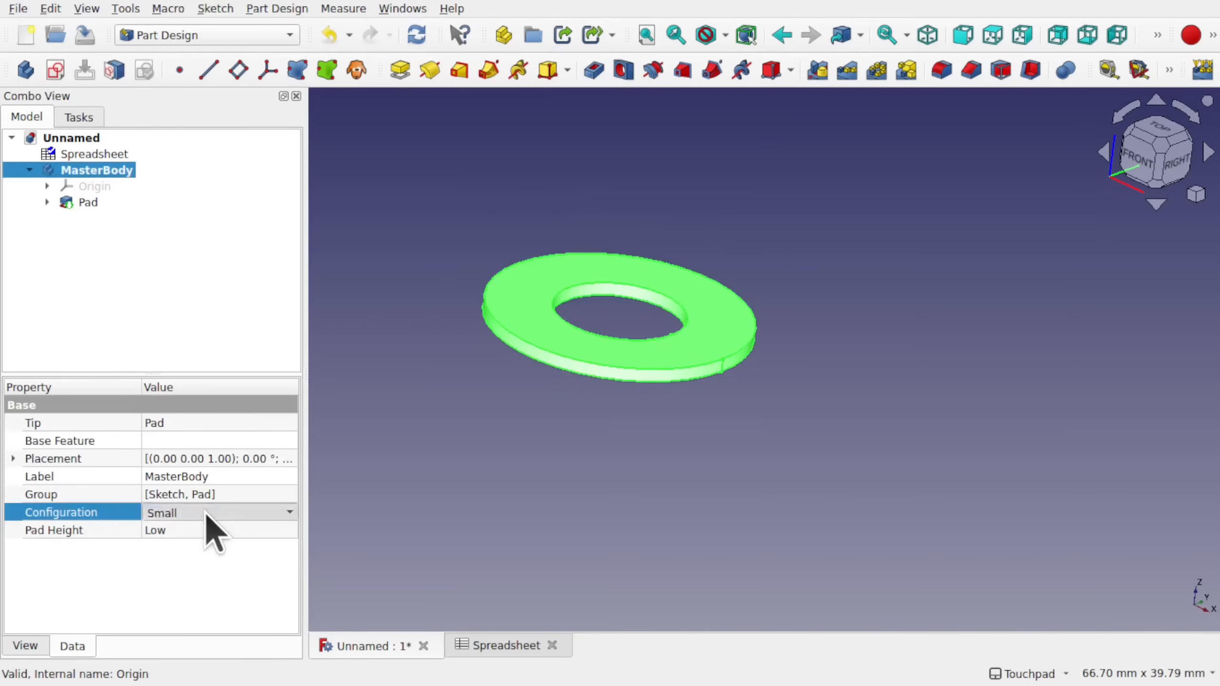
click(203, 517)
click(202, 533)
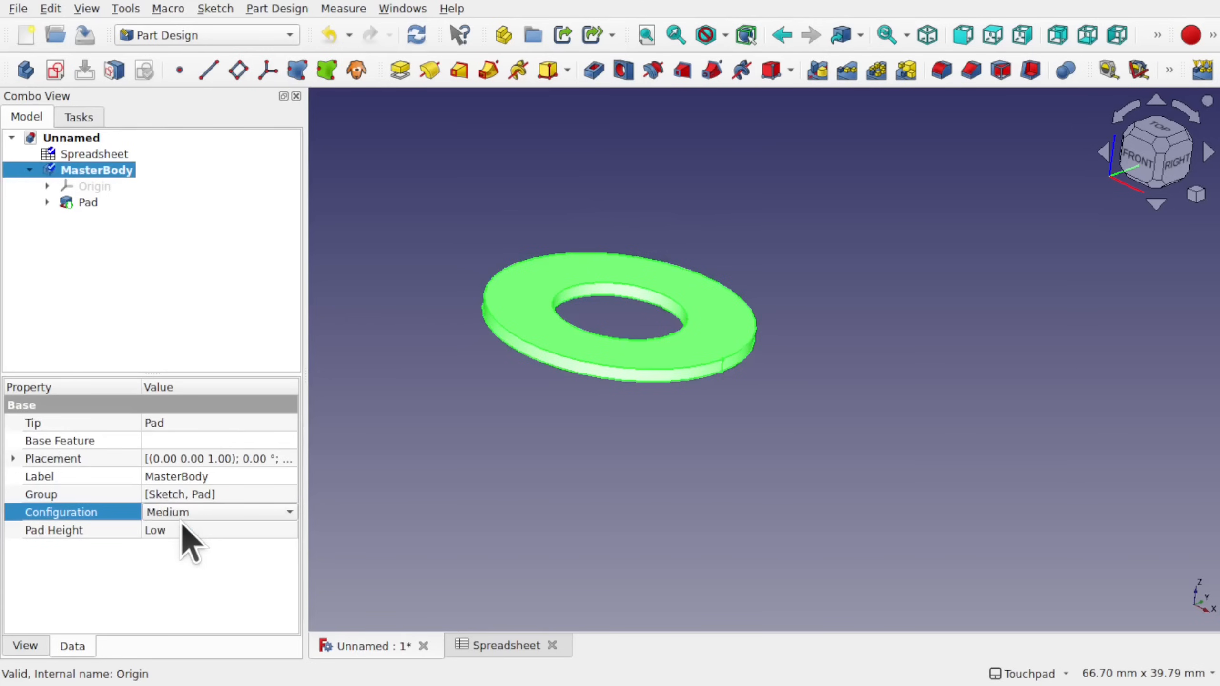
- Set MasterBody's Pad Height to High with the Medium configuration active
click(199, 527)
click(198, 527)
key(Up)
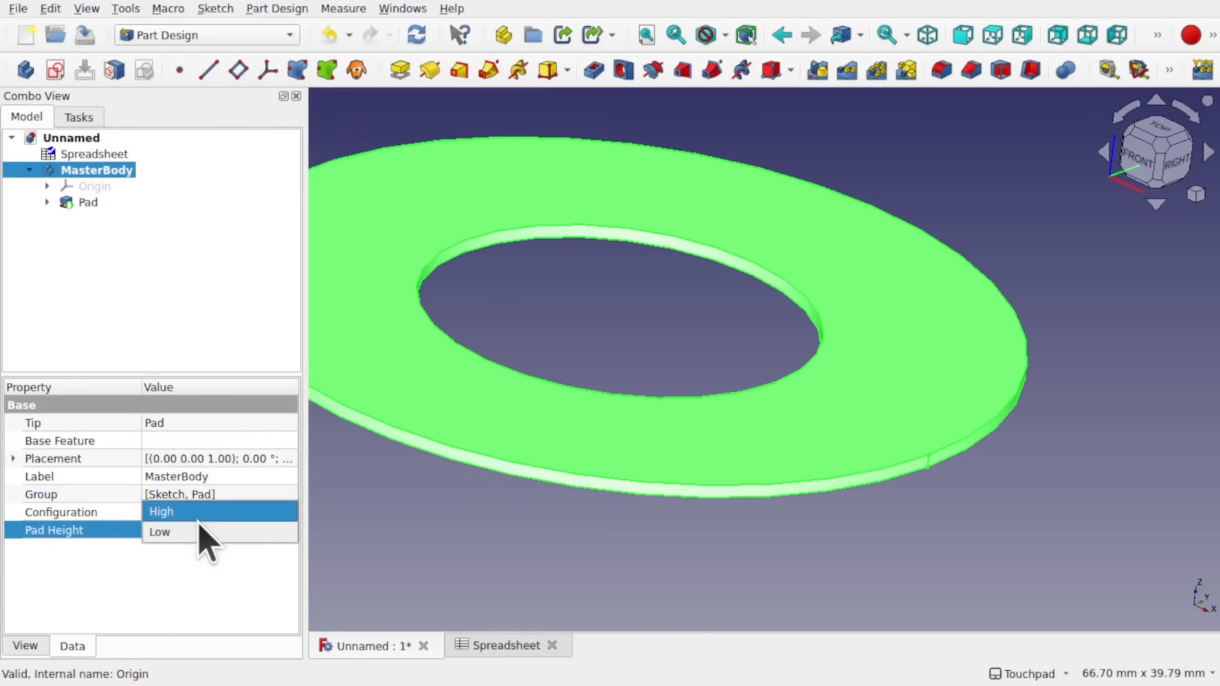
key(Return)
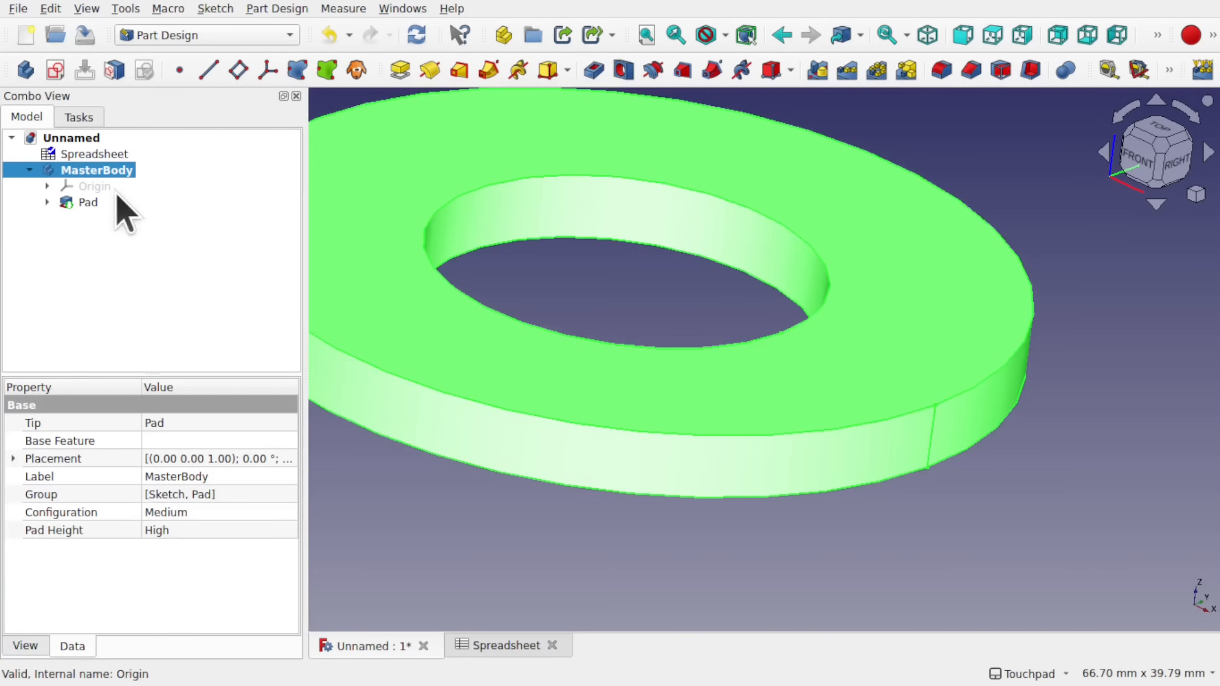
scroll(671, 353, down, 5)
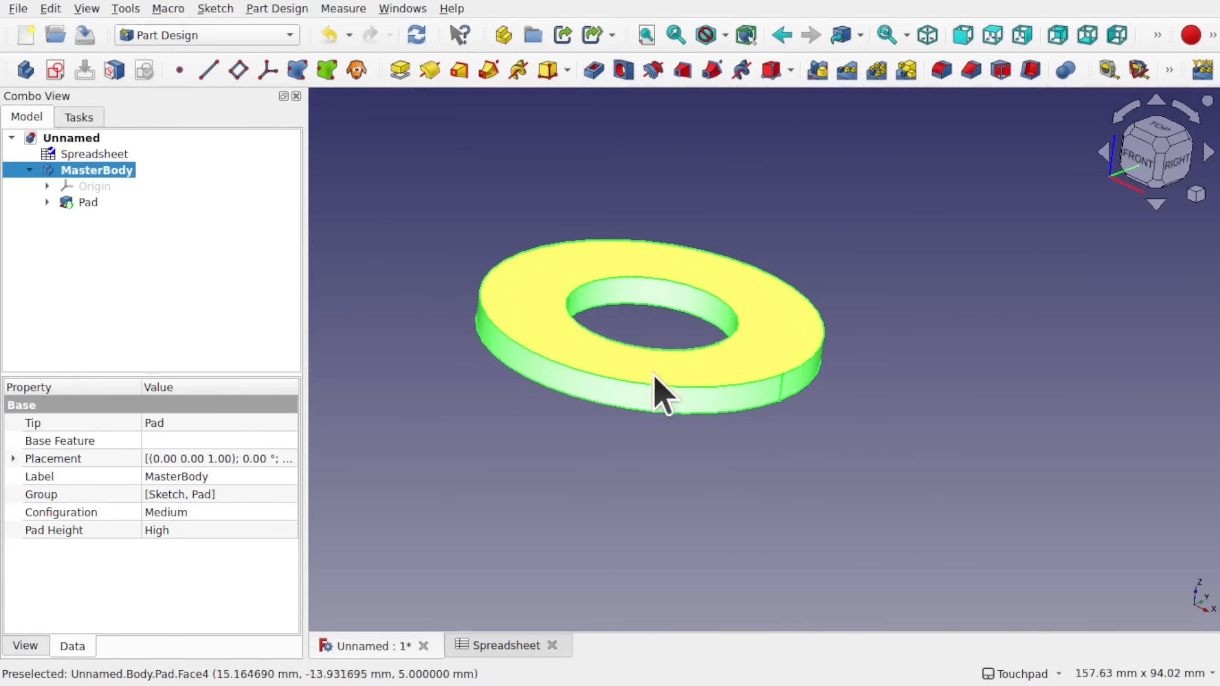
- Unset the spreadsheet configuration table at cell A2 that uses Body.Configuration, and check MasterBody's properties
double_click(91, 154)
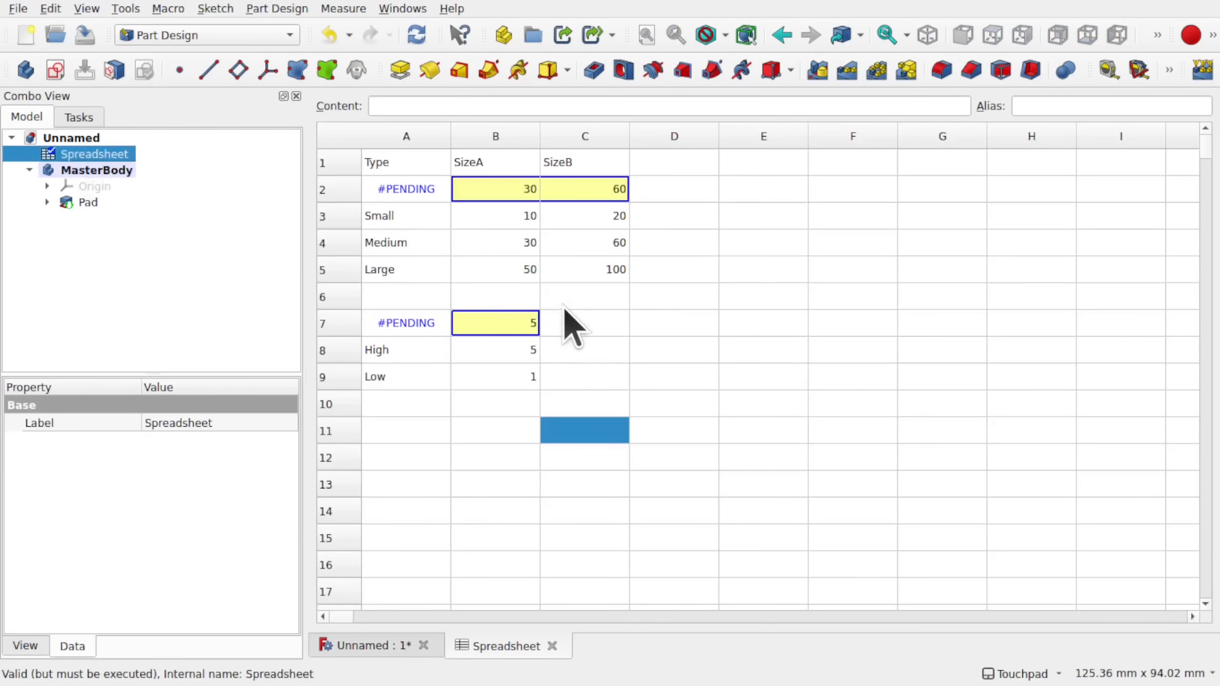
click(406, 190)
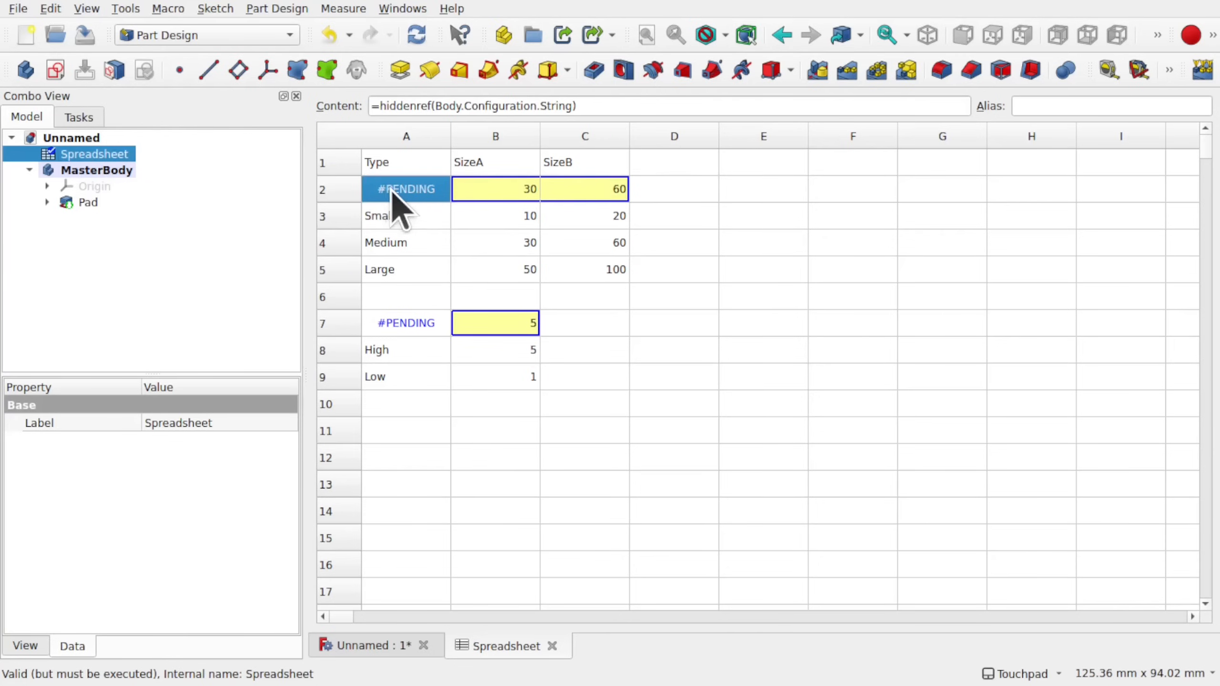
right_click(414, 197)
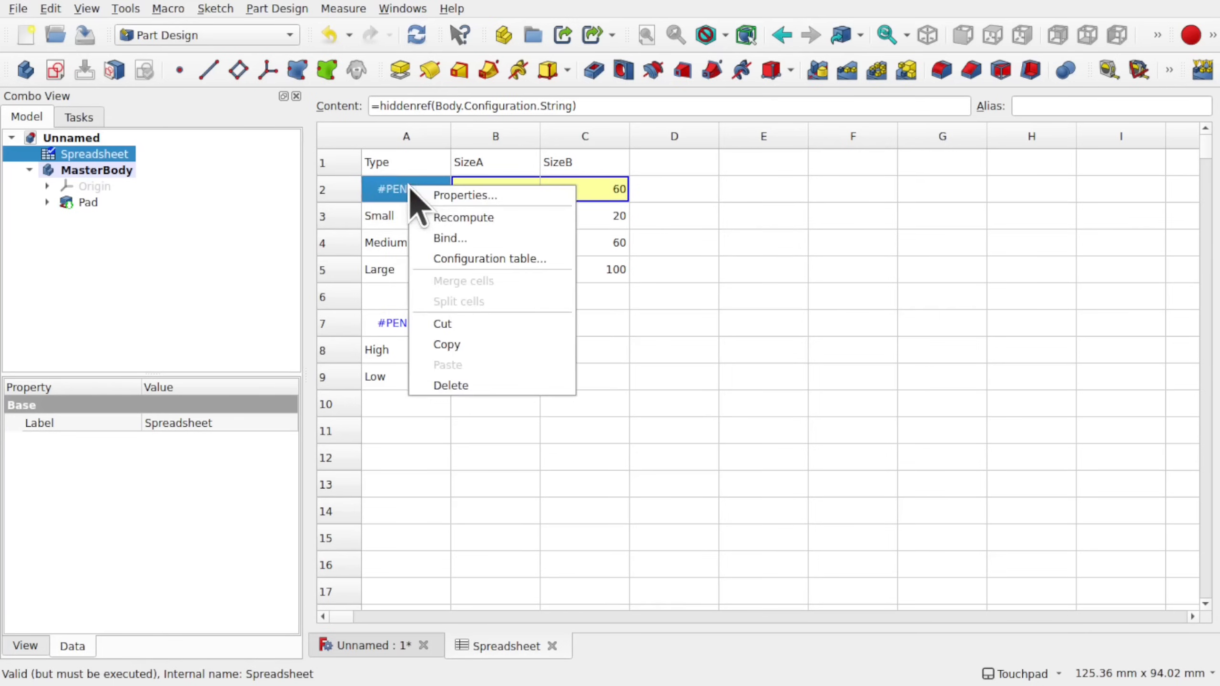
click(517, 260)
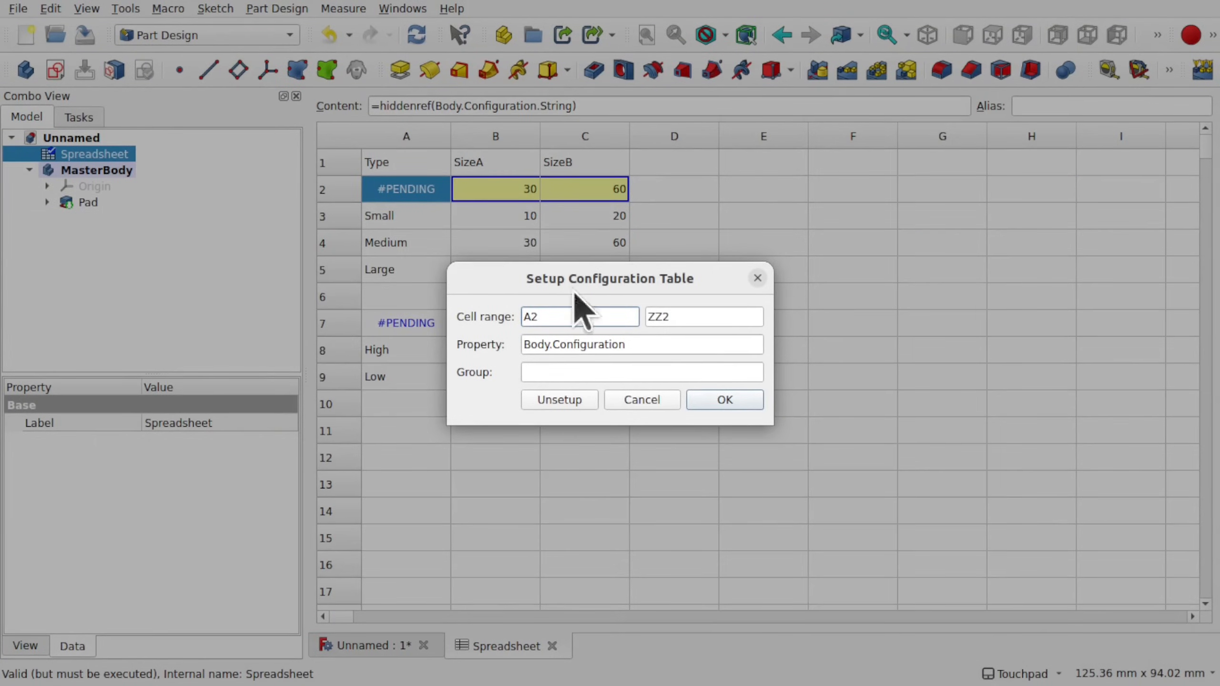
click(561, 398)
click(601, 303)
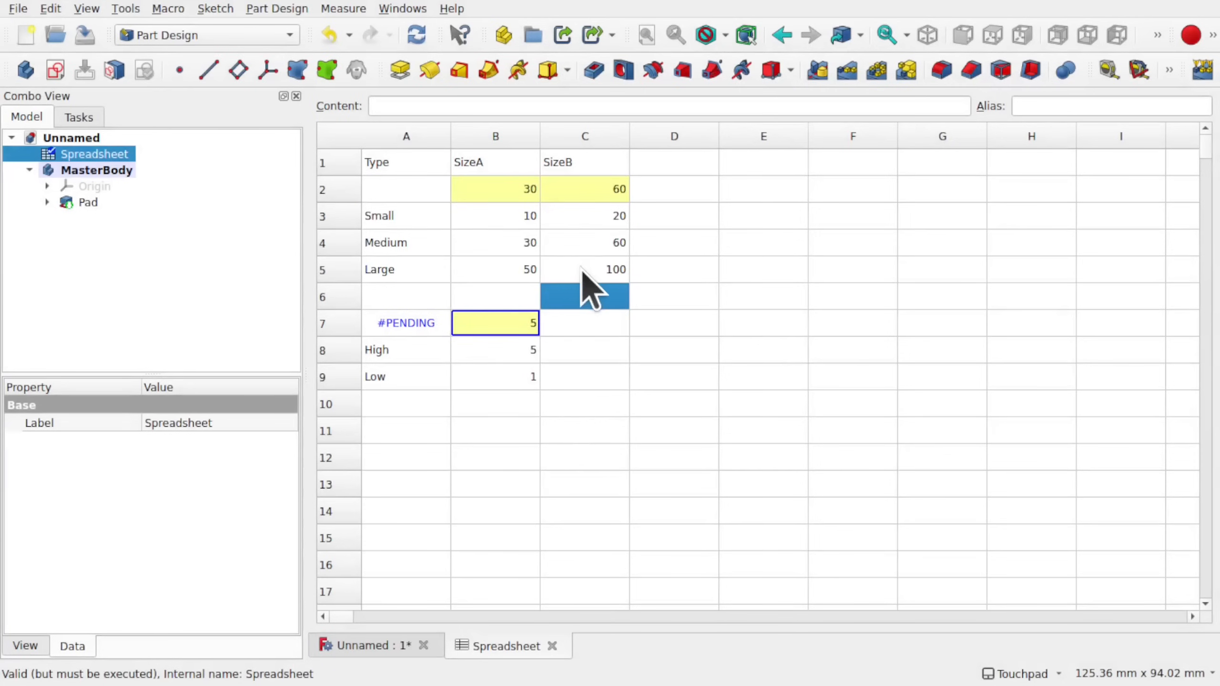
double_click(104, 171)
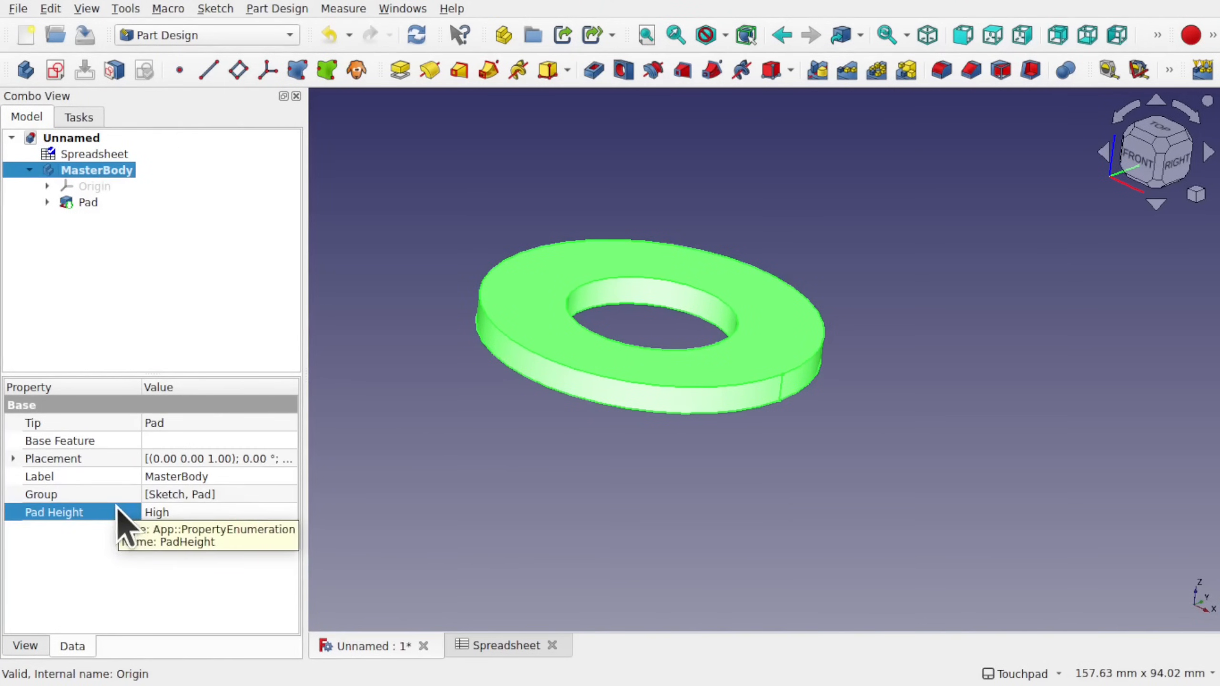
- Start a configuration table from the Small, Medium and Large block, with its cell range set from A2 to C5
double_click(96, 155)
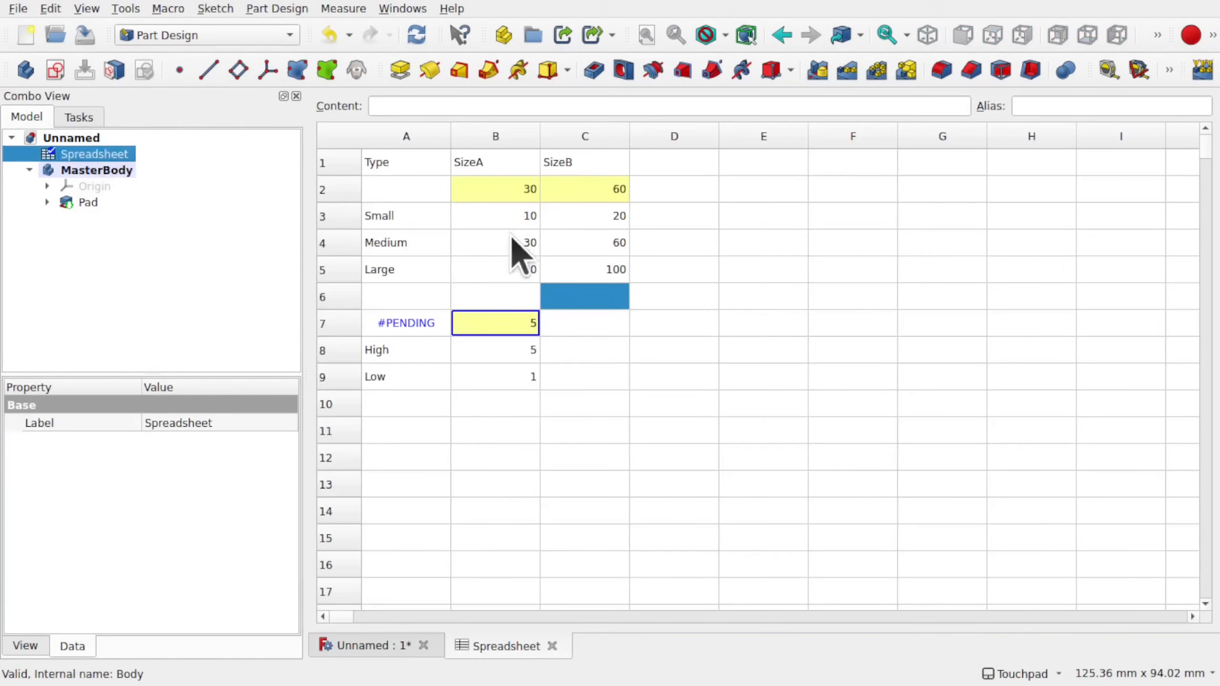
drag(384, 195, 579, 264)
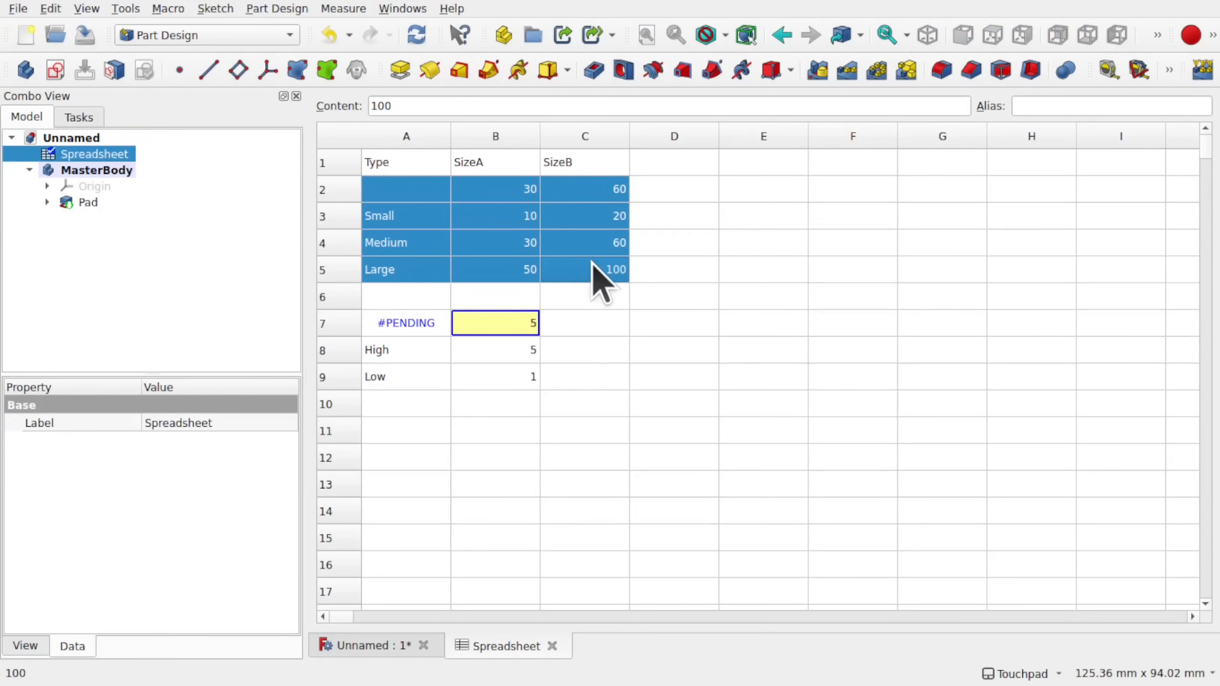
right_click(592, 263)
click(689, 337)
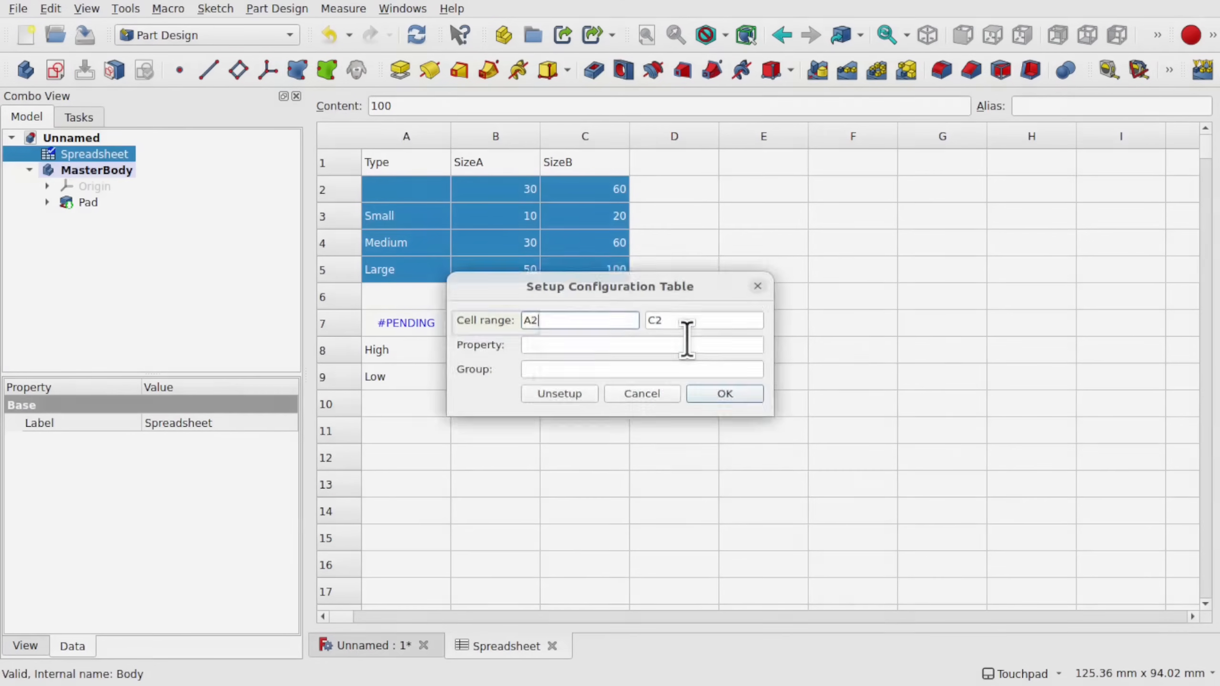
click(682, 321)
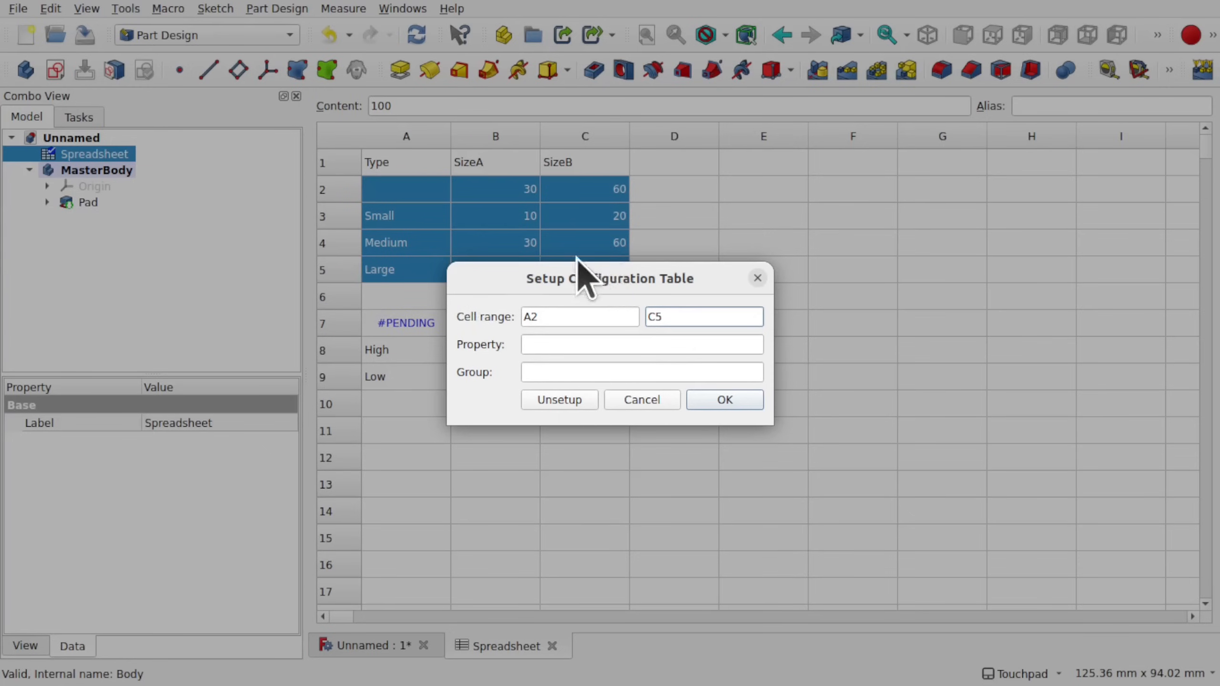
- Set the configuration table's property to <<MasterBody>>.Configuration and create the table
click(634, 352)
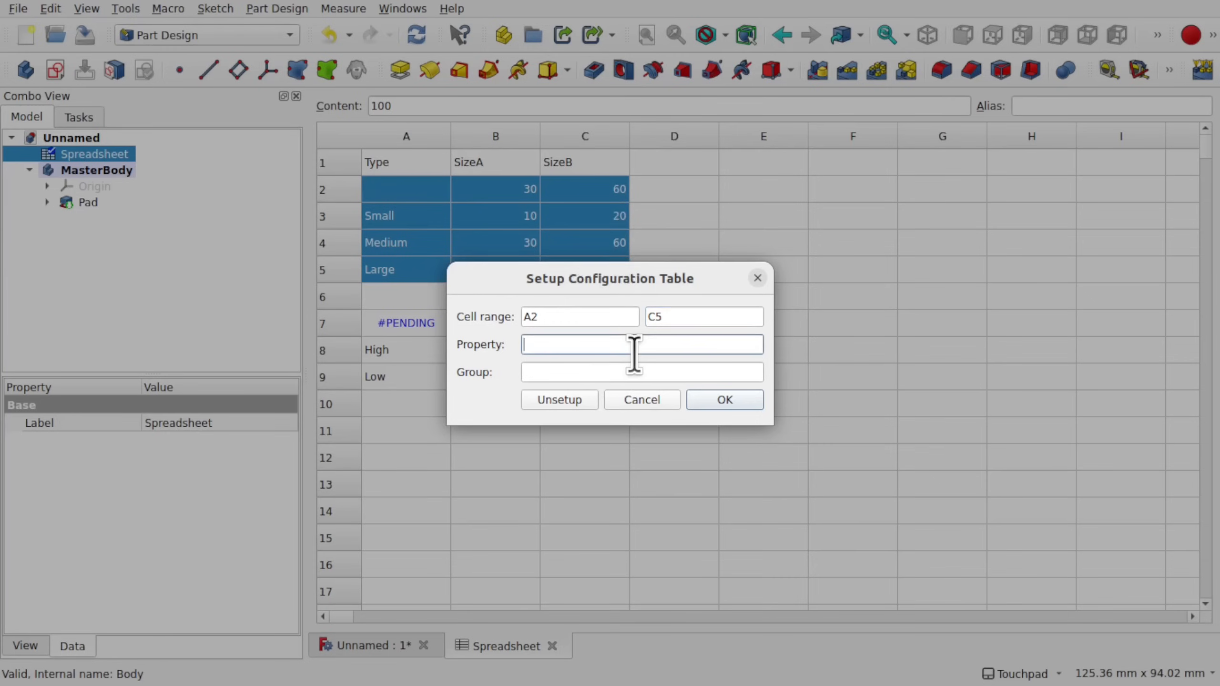
text(Bod)
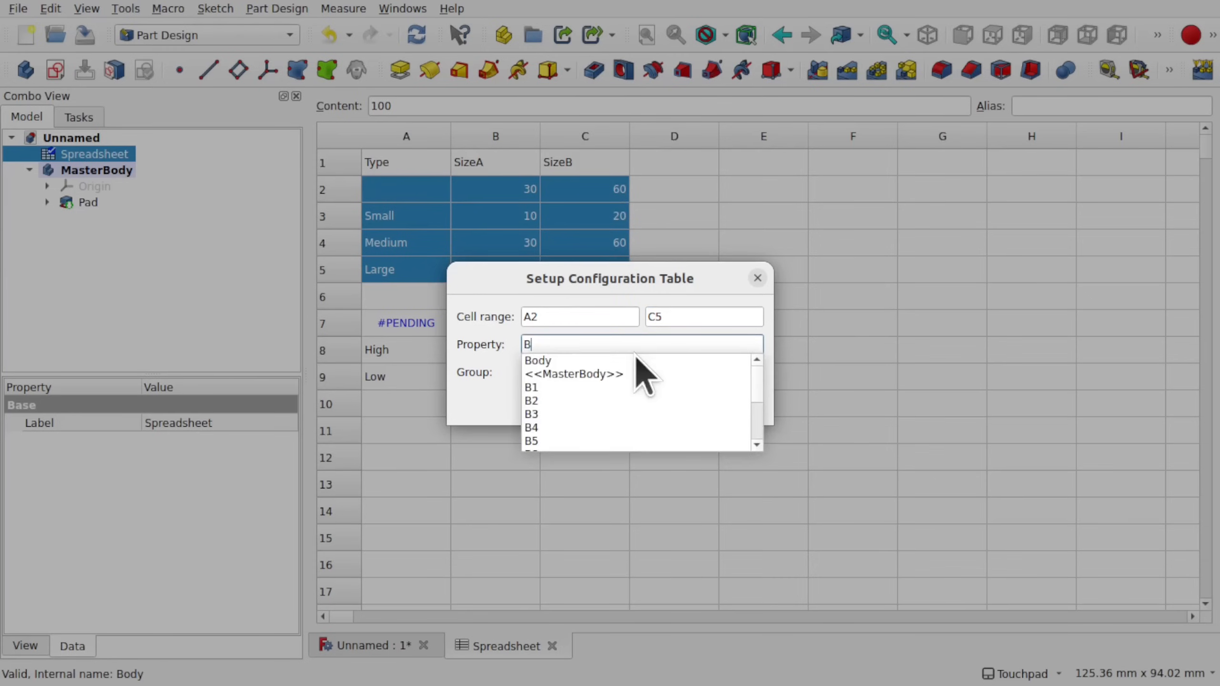
click(618, 374)
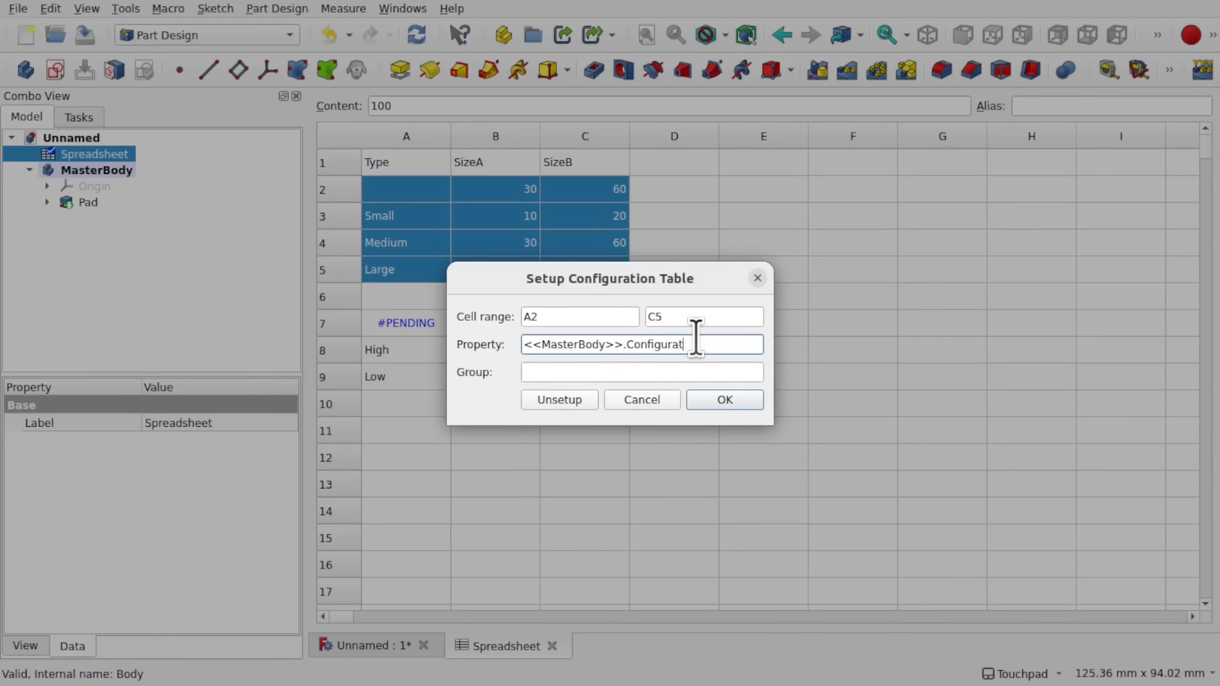
click(731, 402)
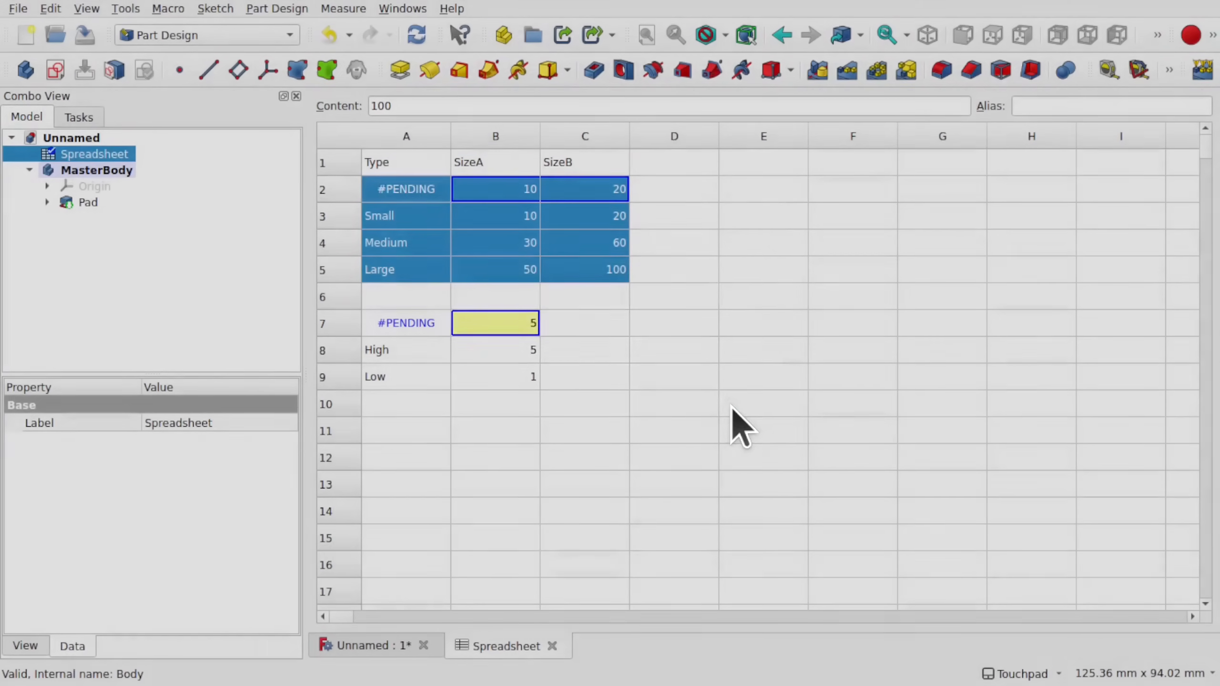
click(647, 374)
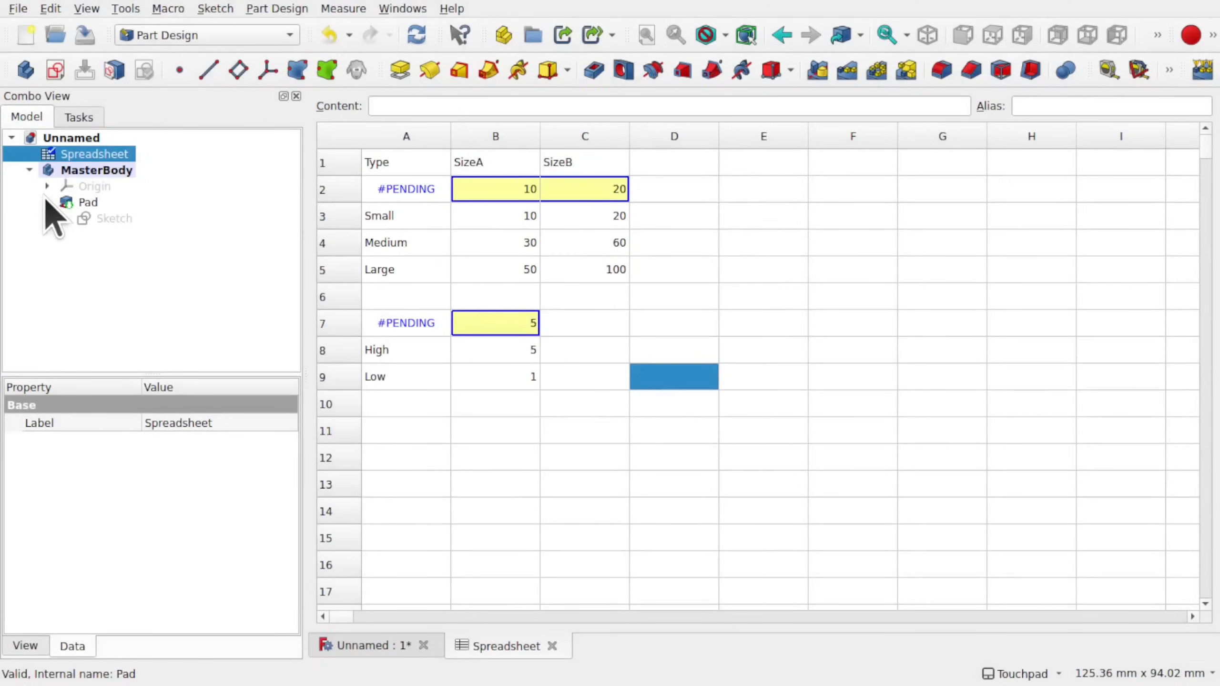
- Inspect the formula driving the outer circle's diameter in the Pad's sketch, and close the sketch without changing it
double_click(113, 217)
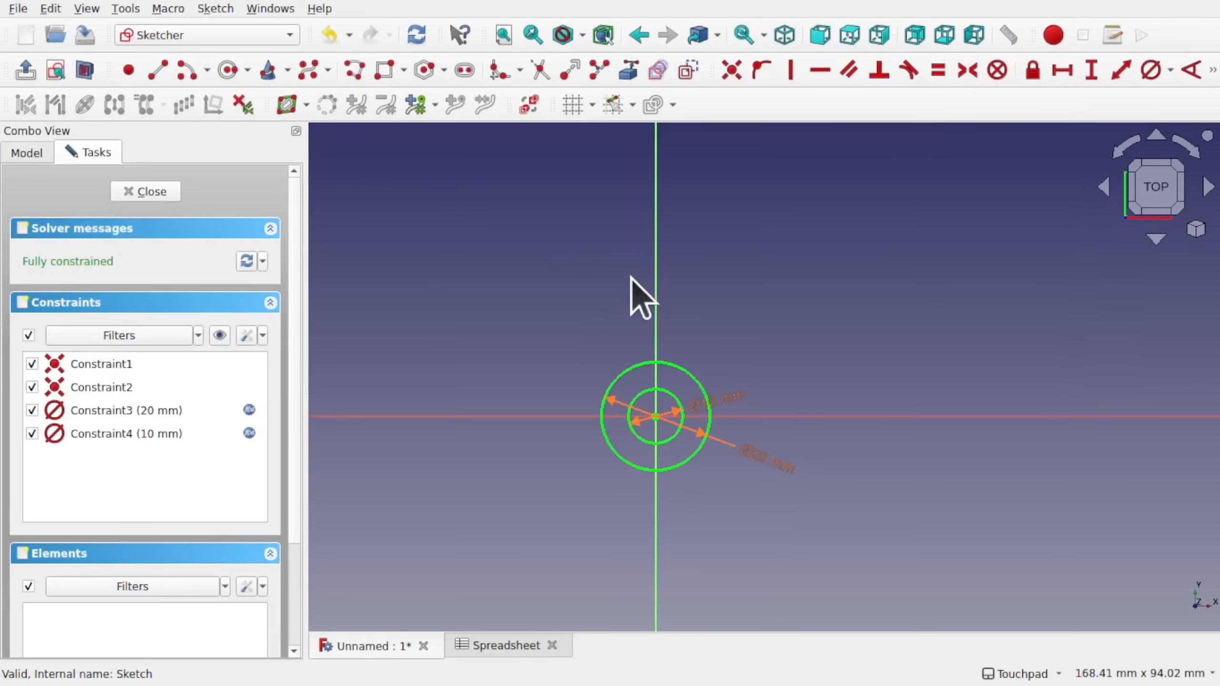
double_click(763, 462)
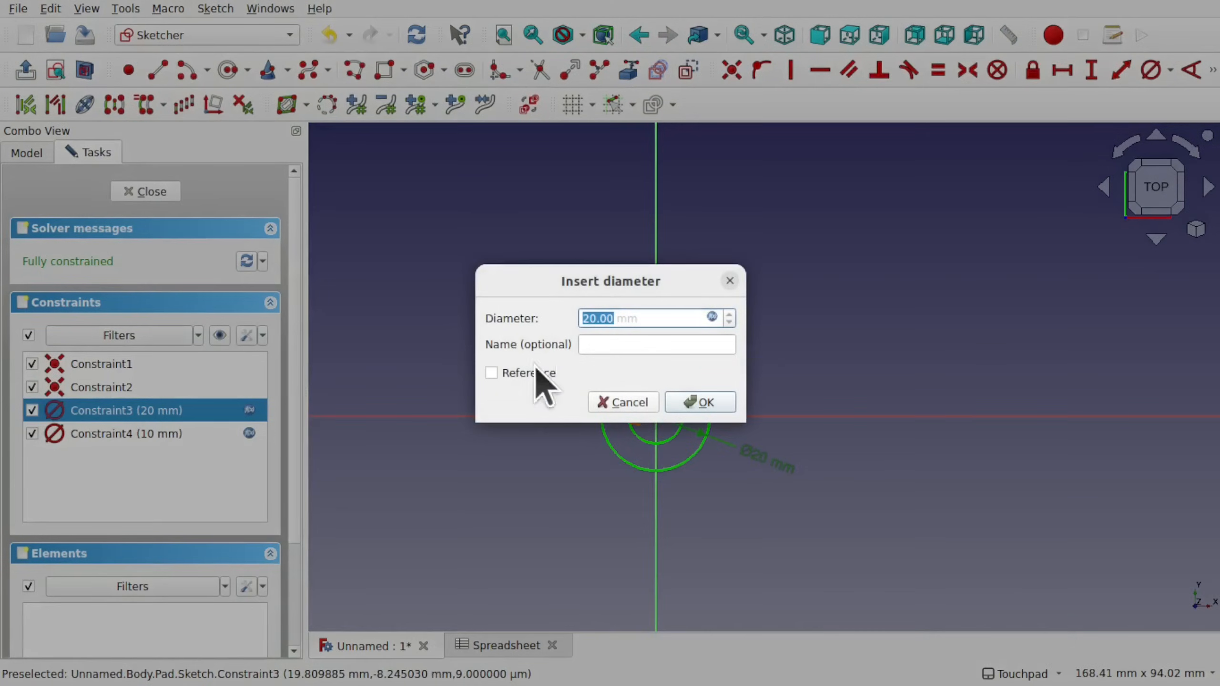
click(713, 316)
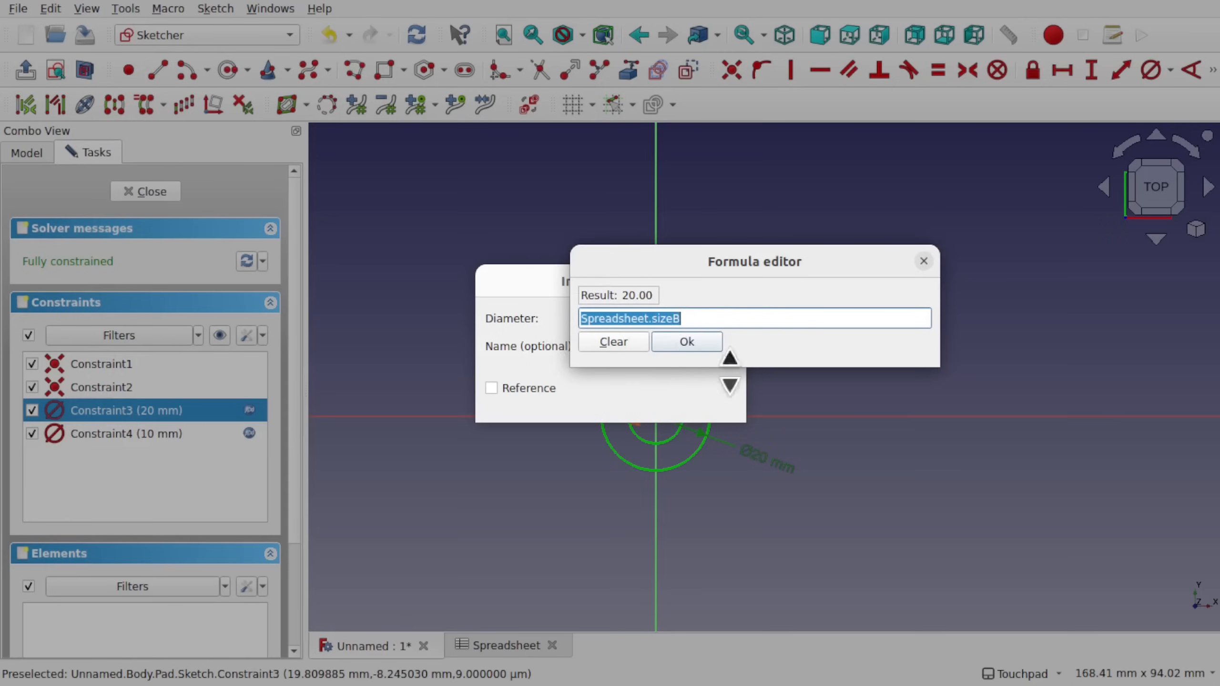
click(684, 342)
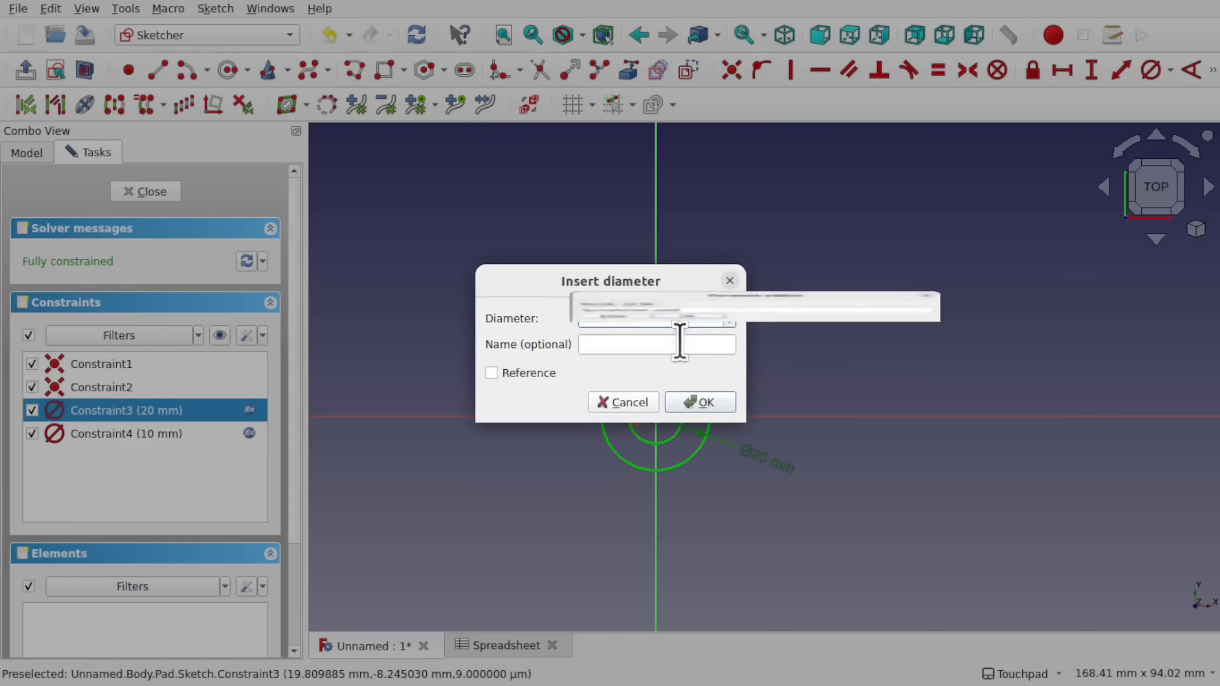
click(678, 406)
click(129, 194)
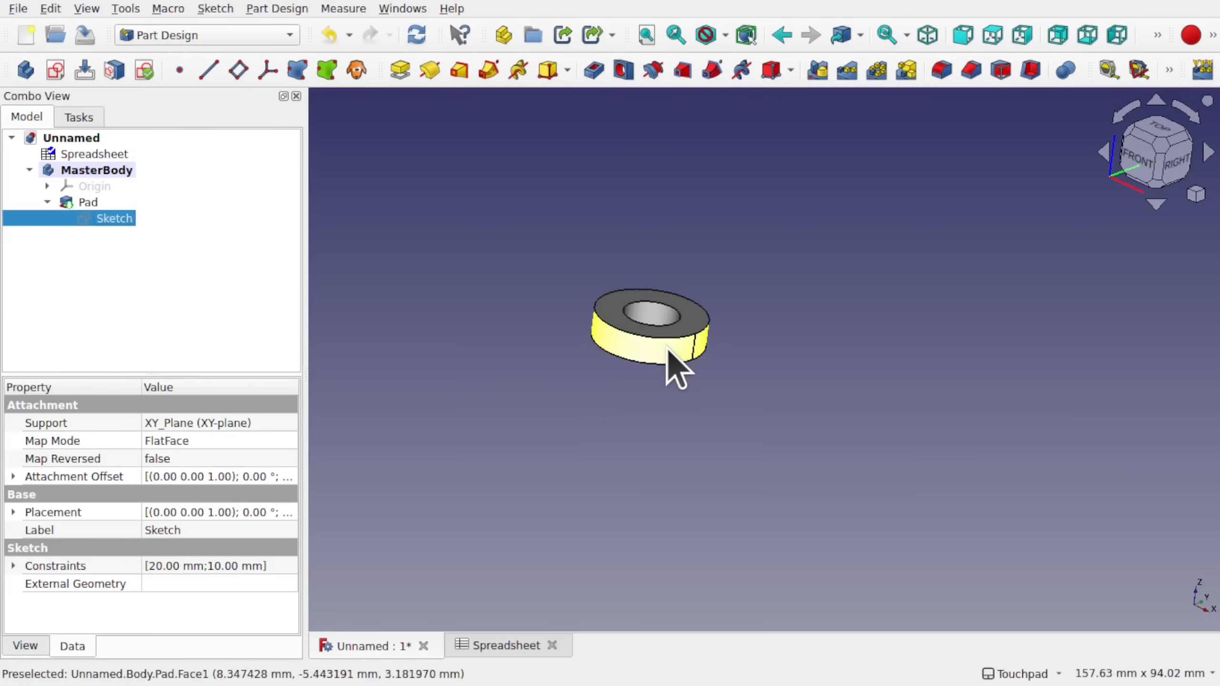
- Create a new empty body alongside MasterBody, with MasterBody's contents collapsed in the model tree
scroll(676, 310, up, 4)
shift+drag(711, 293, 785, 315)
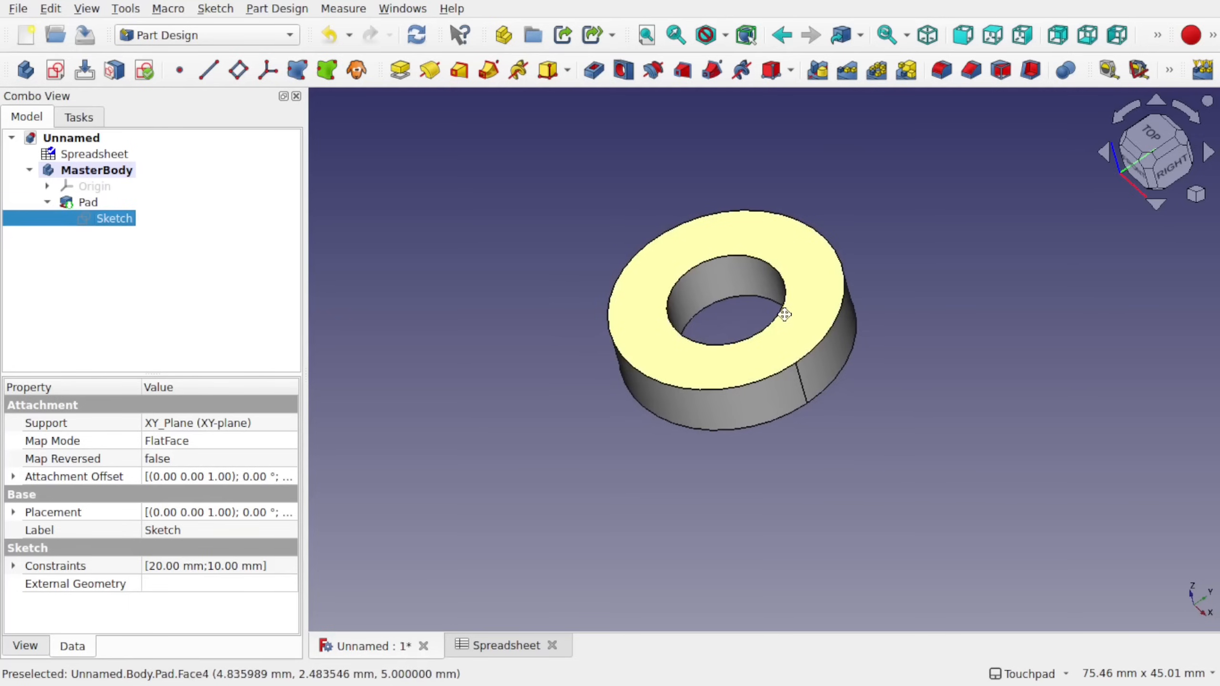
click(30, 170)
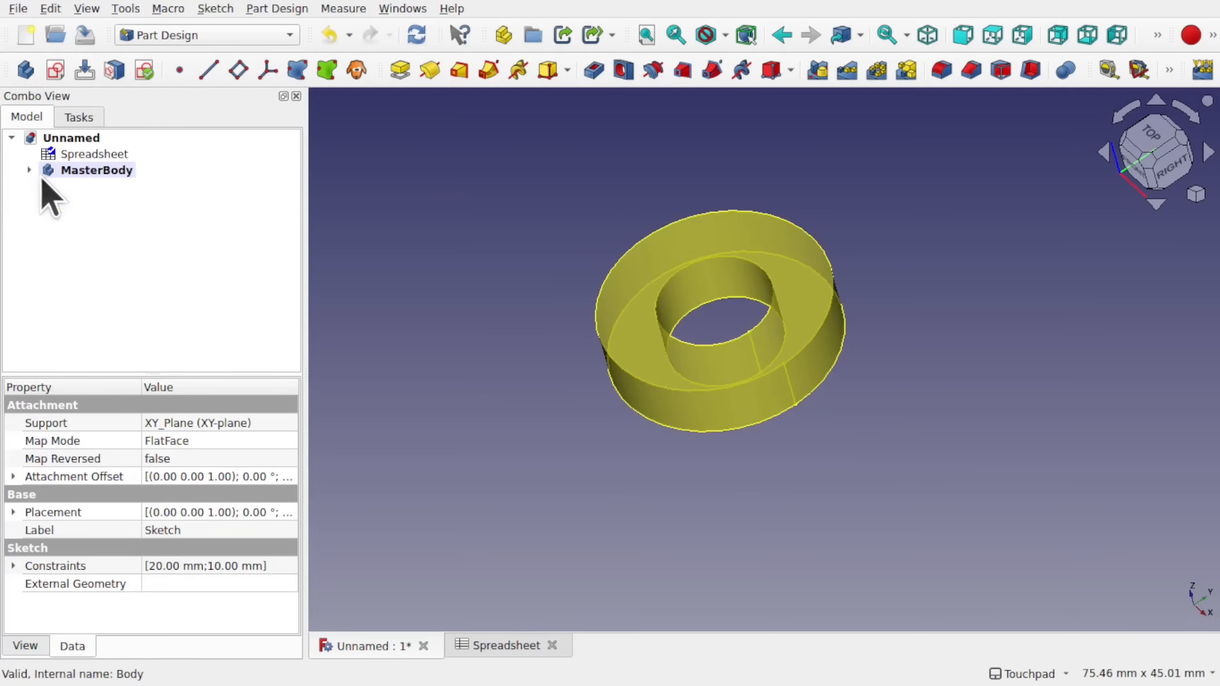
click(111, 247)
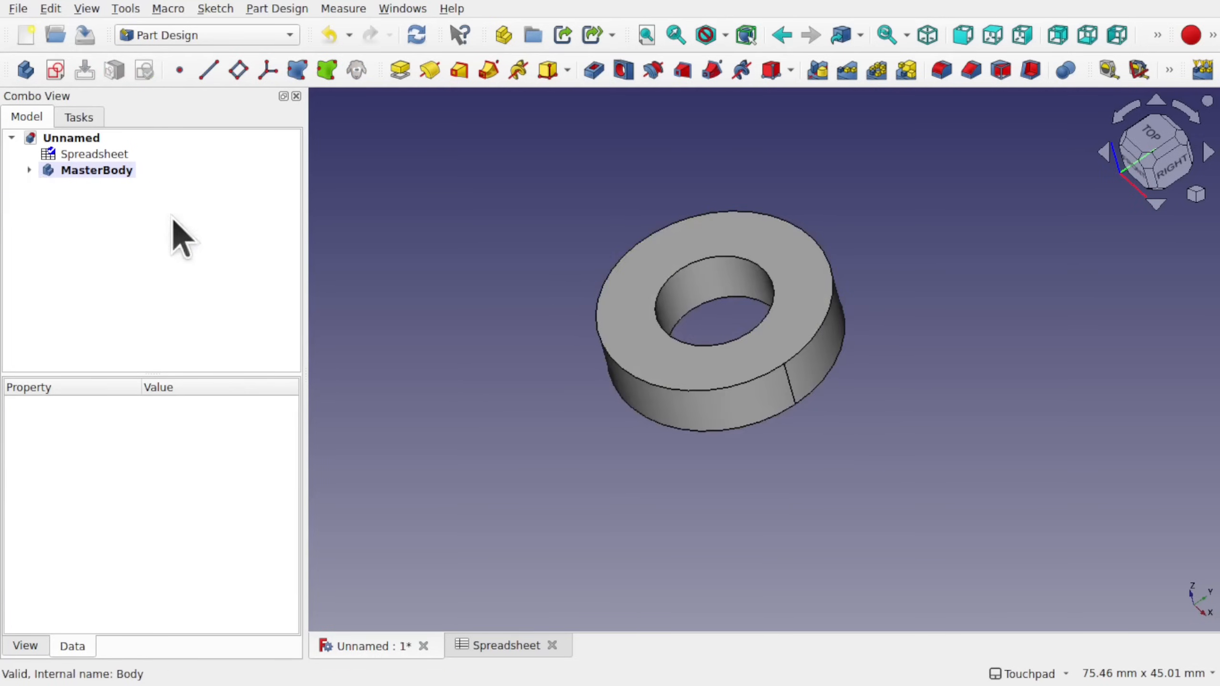
click(25, 70)
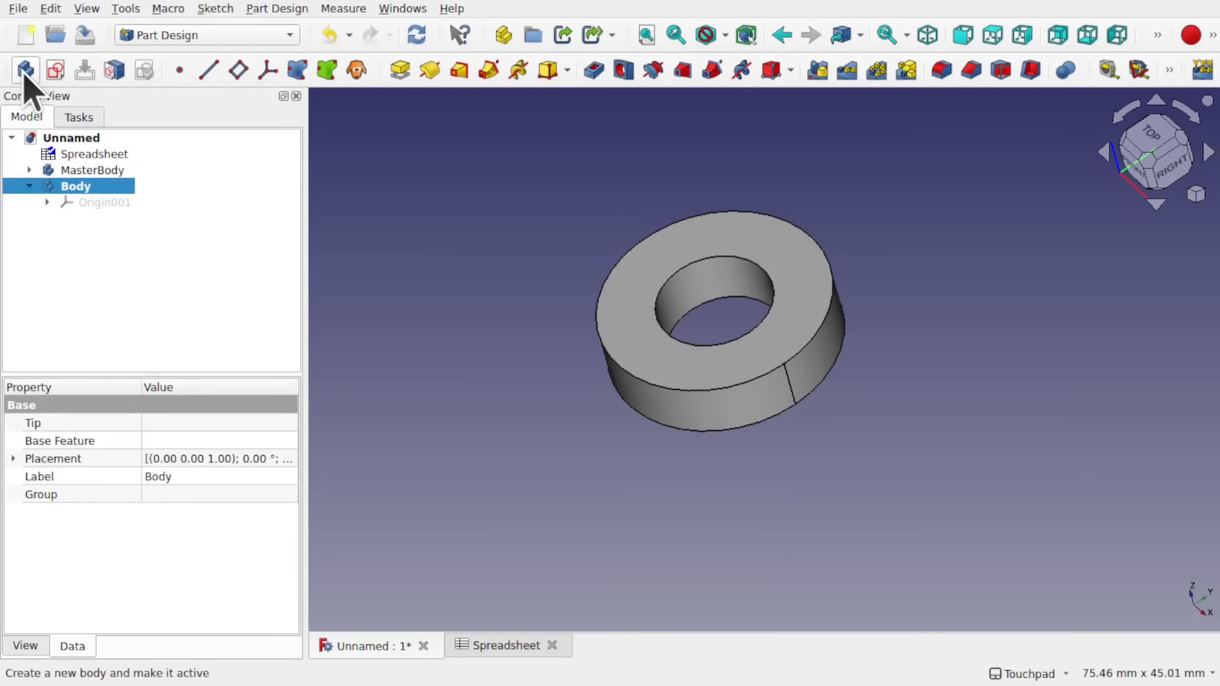
click(154, 244)
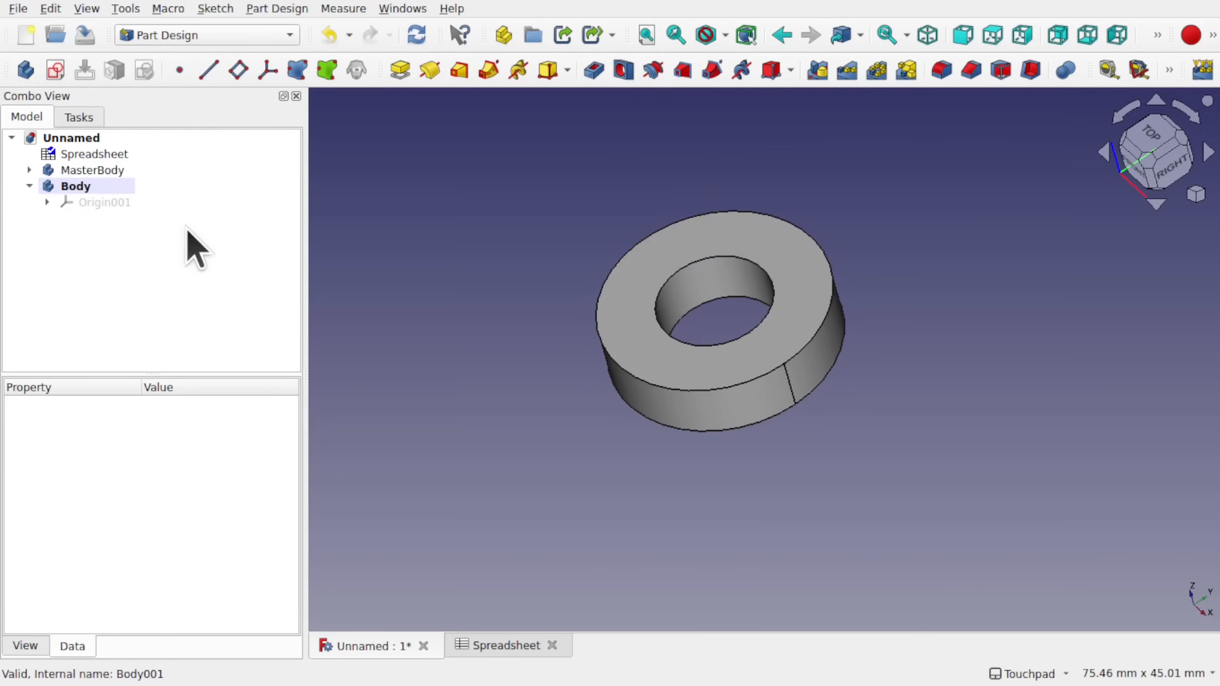
click(72, 186)
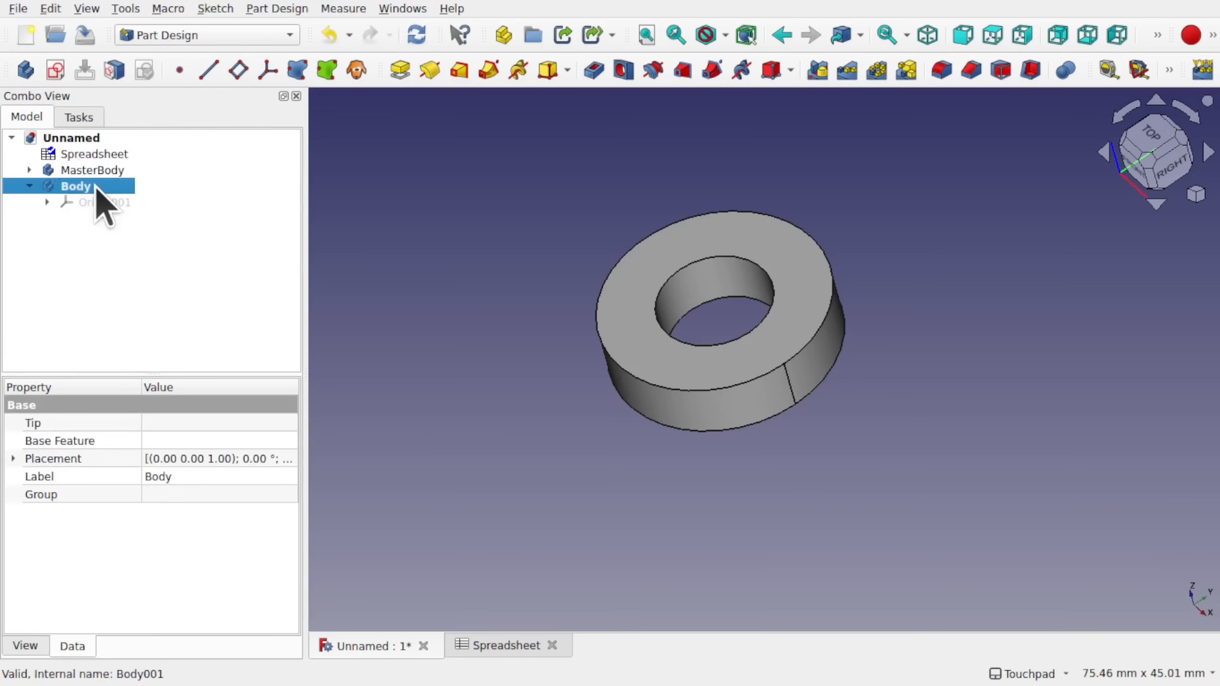
click(72, 267)
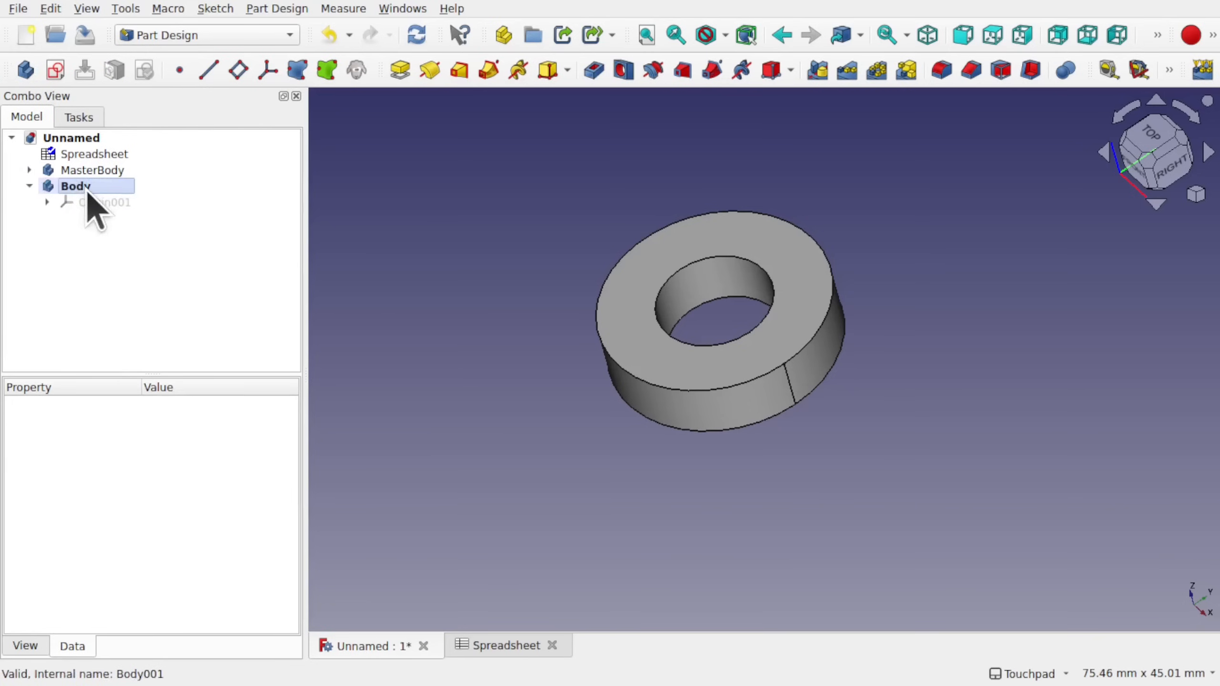
- Create a sub-object shape binder of MasterBody inside the new body
click(107, 170)
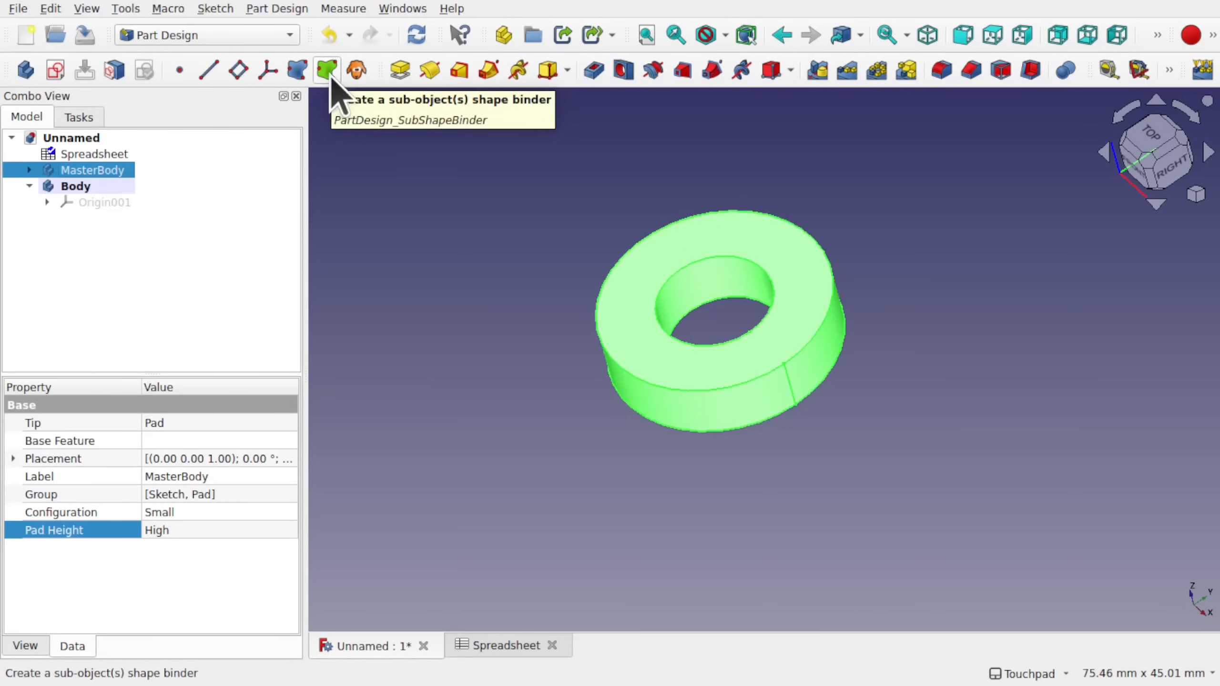
click(279, 9)
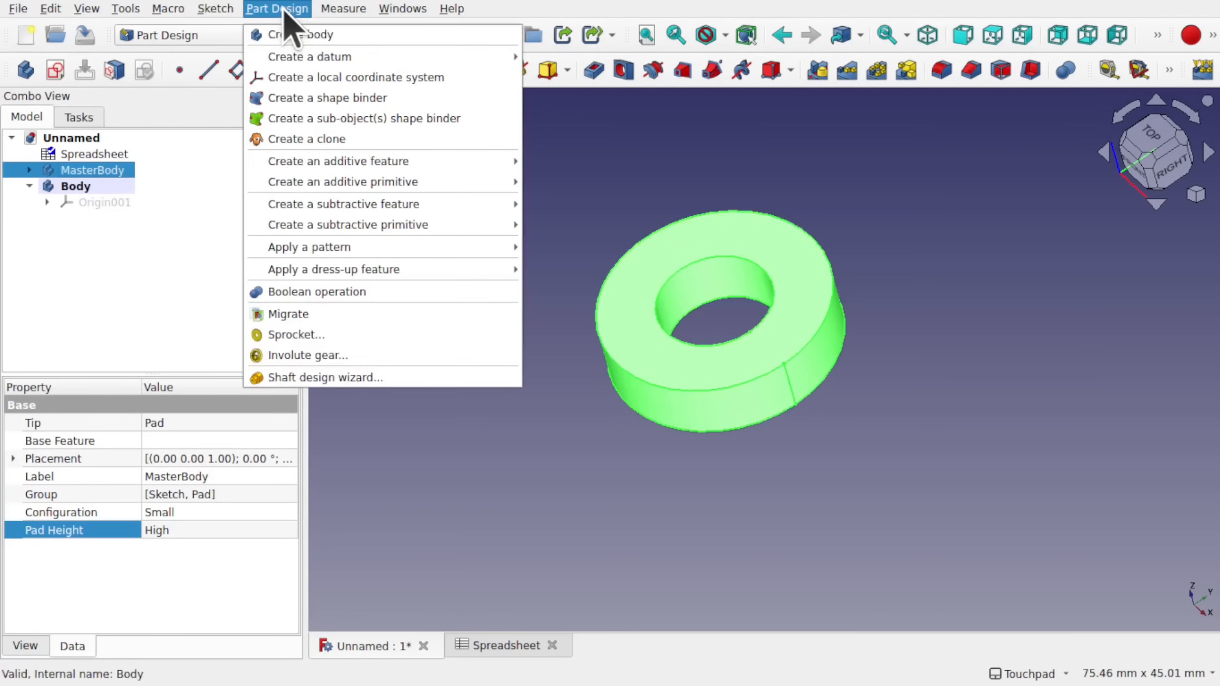
click(330, 119)
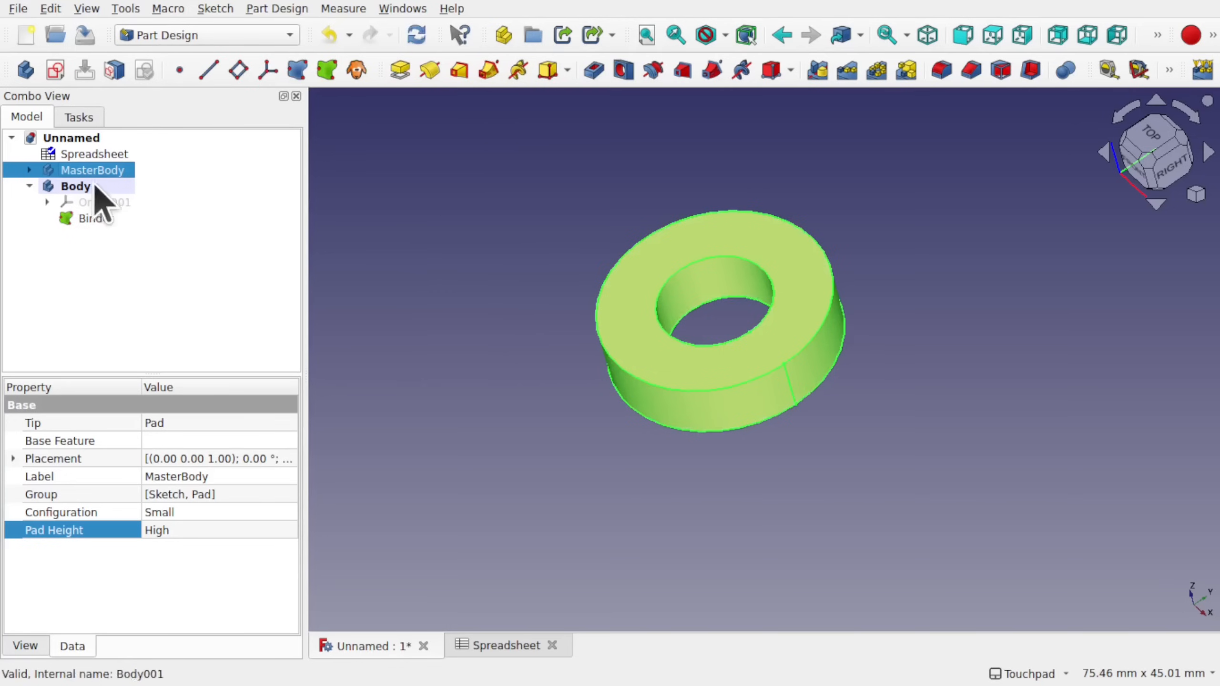
click(78, 187)
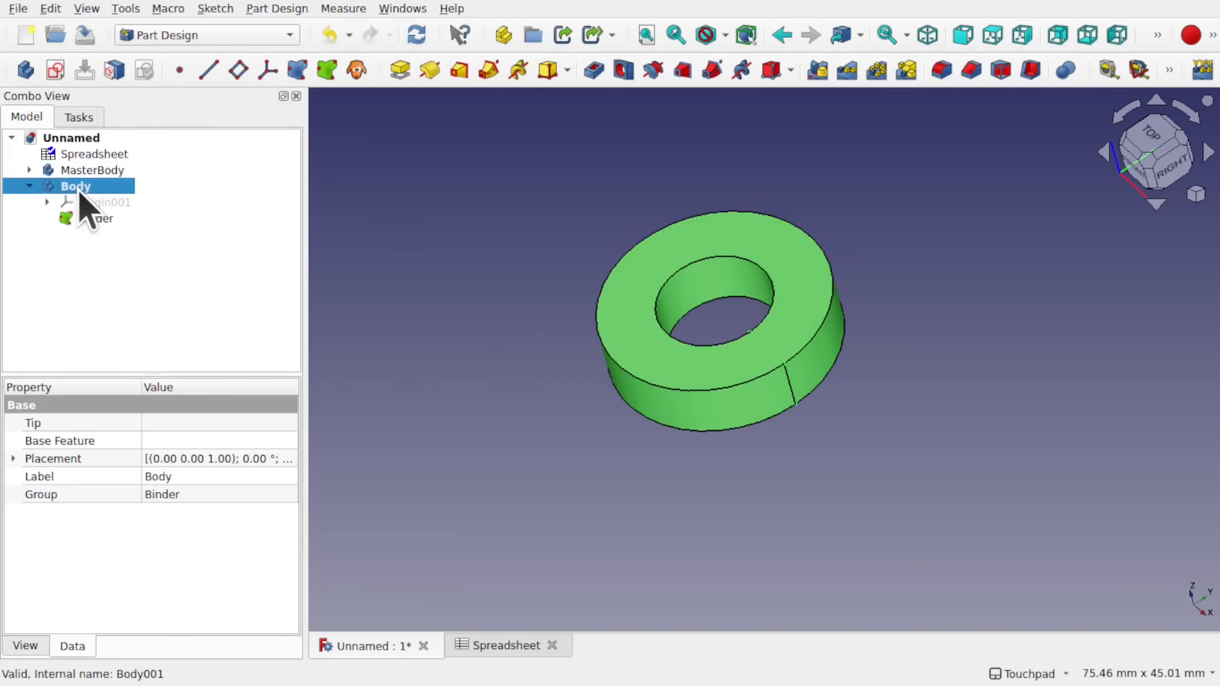
- Compare the Binder's properties with MasterBody's and set the Binder's Bind Copy On Change to Enabled
click(95, 233)
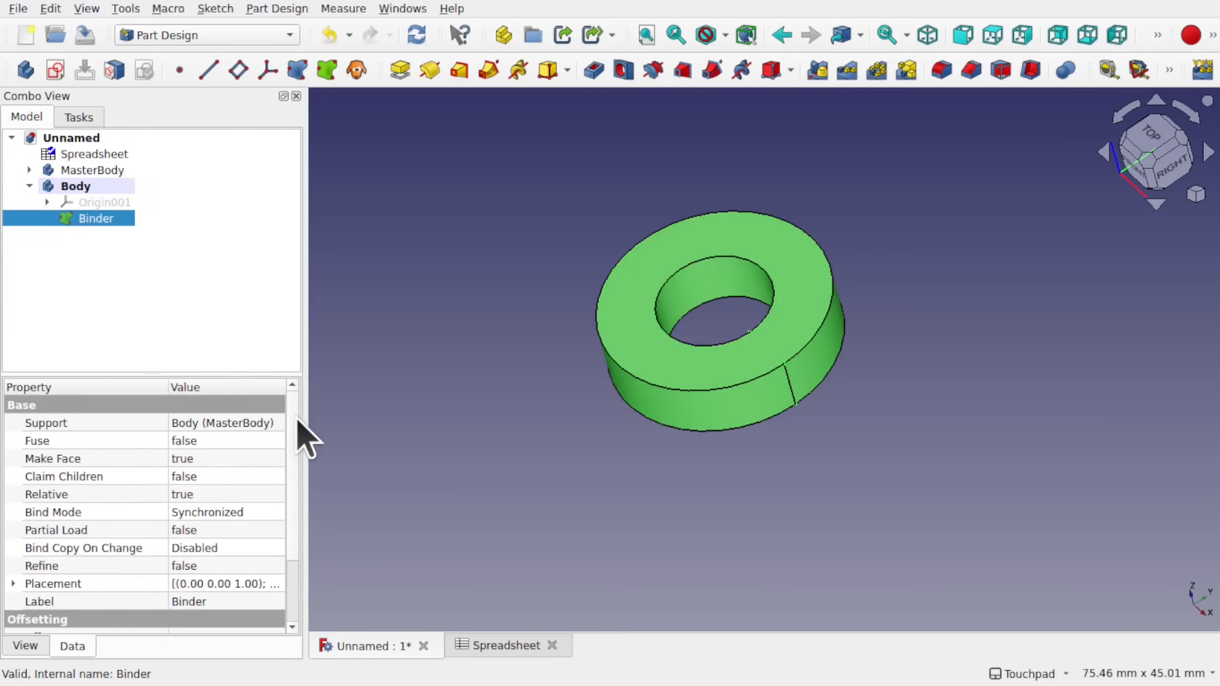
scroll(298, 461, down, 3)
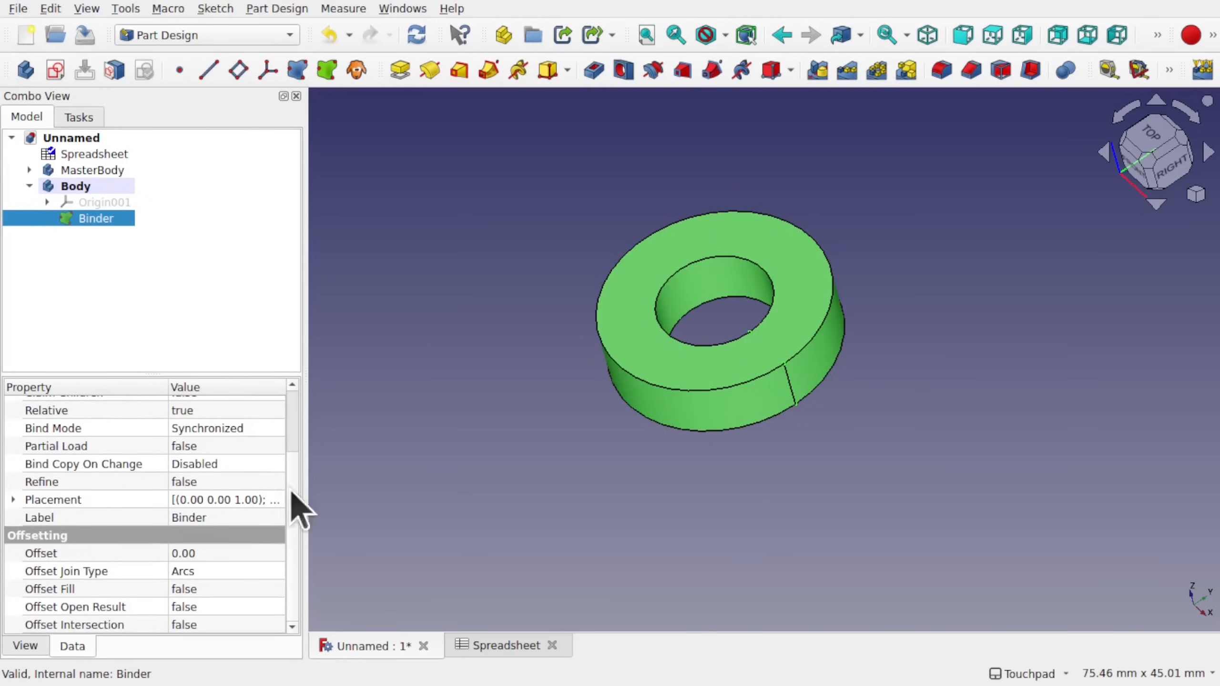
click(84, 170)
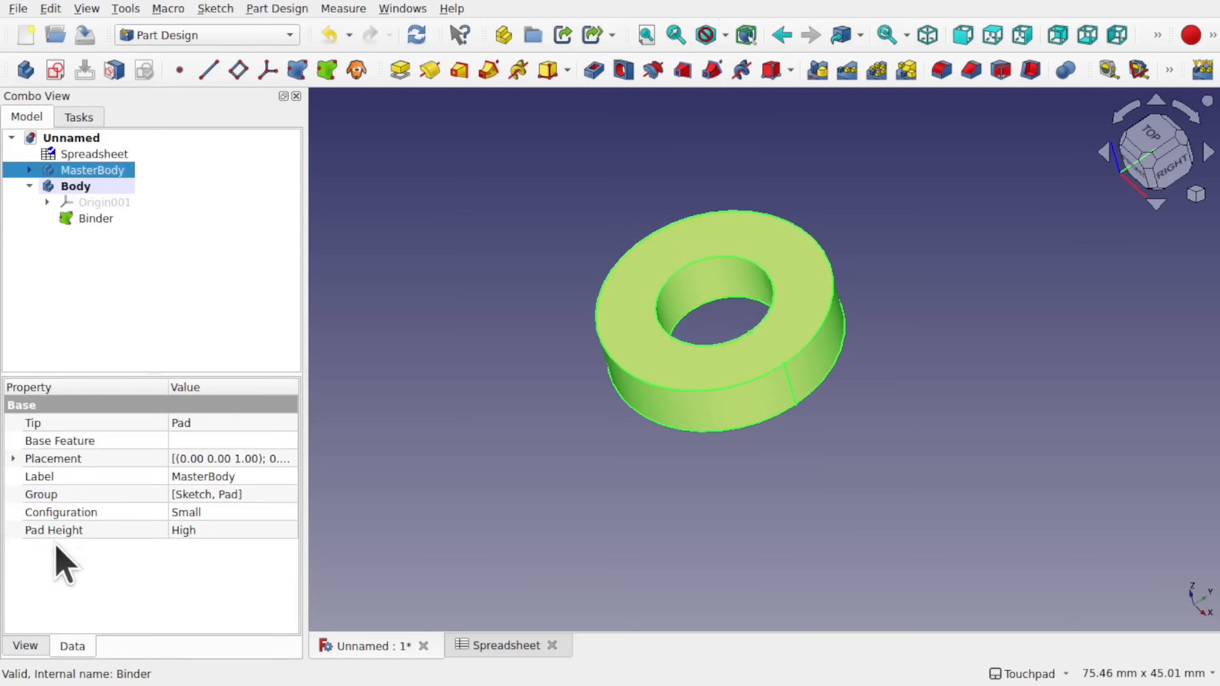
click(90, 219)
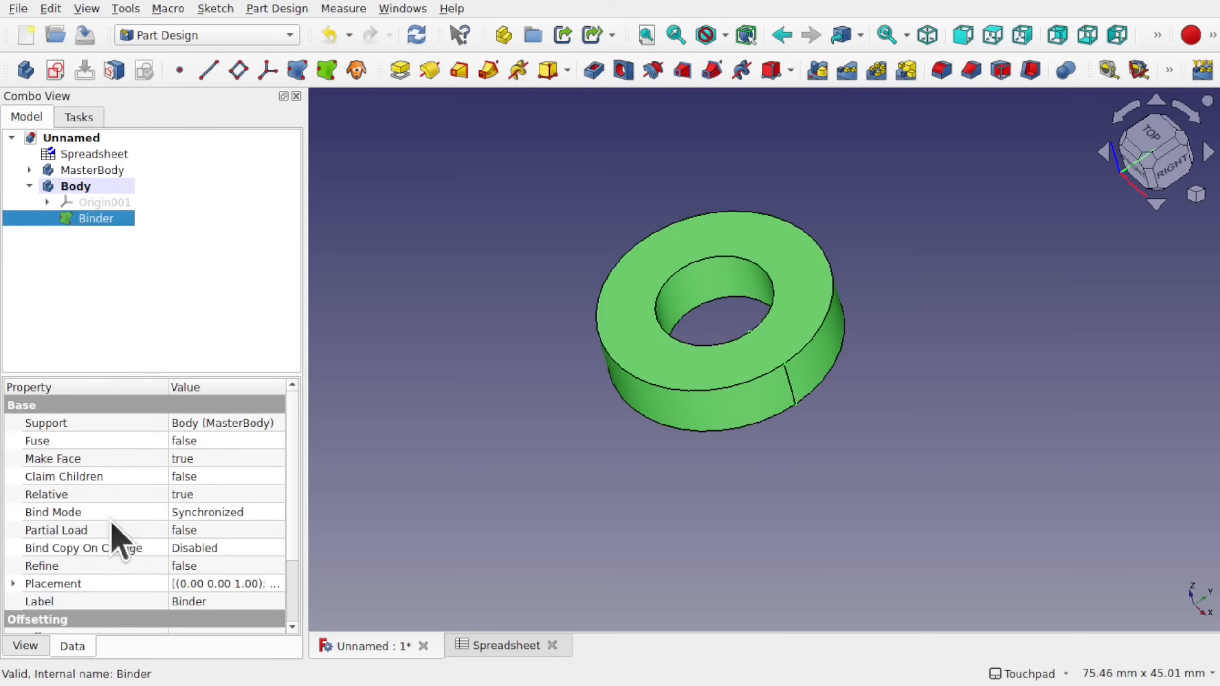
scroll(296, 534, down, 2)
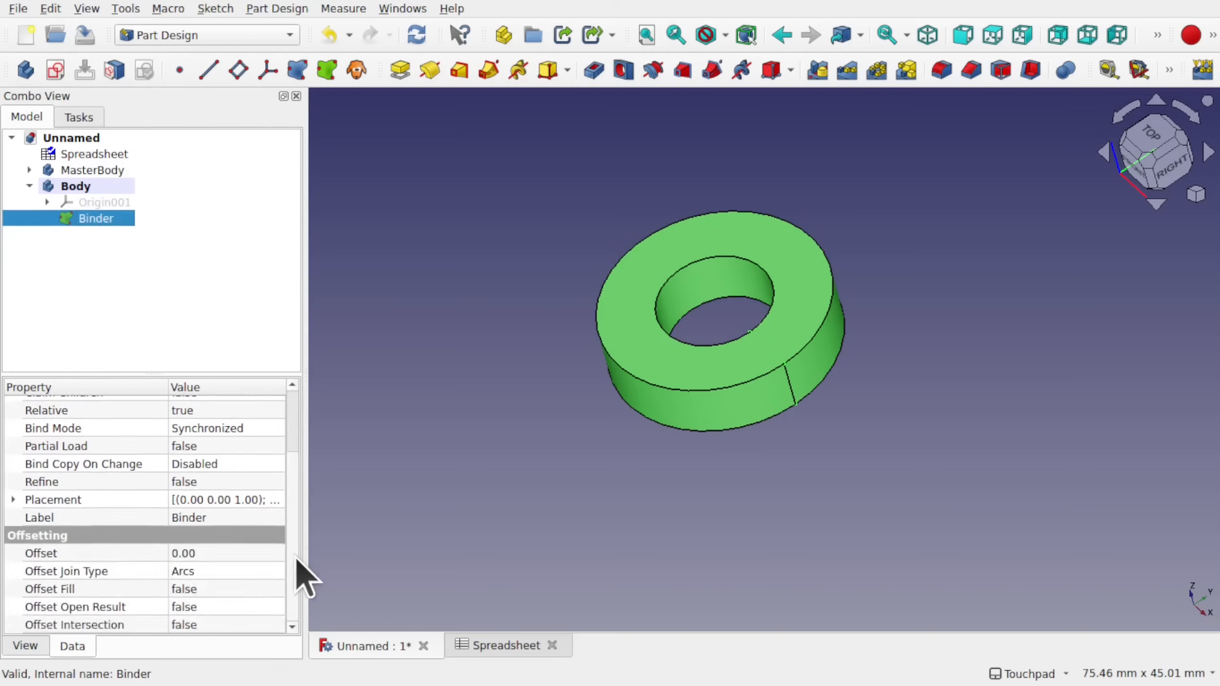
scroll(300, 538, up, 2)
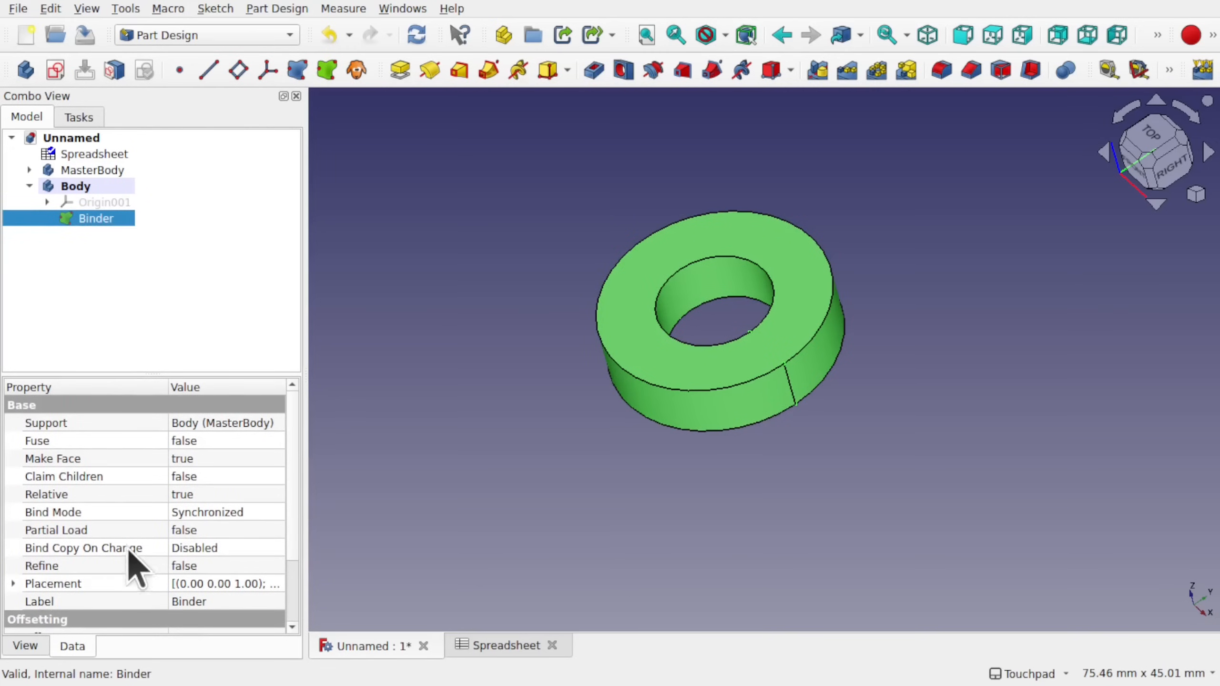
mouse_move(137, 545)
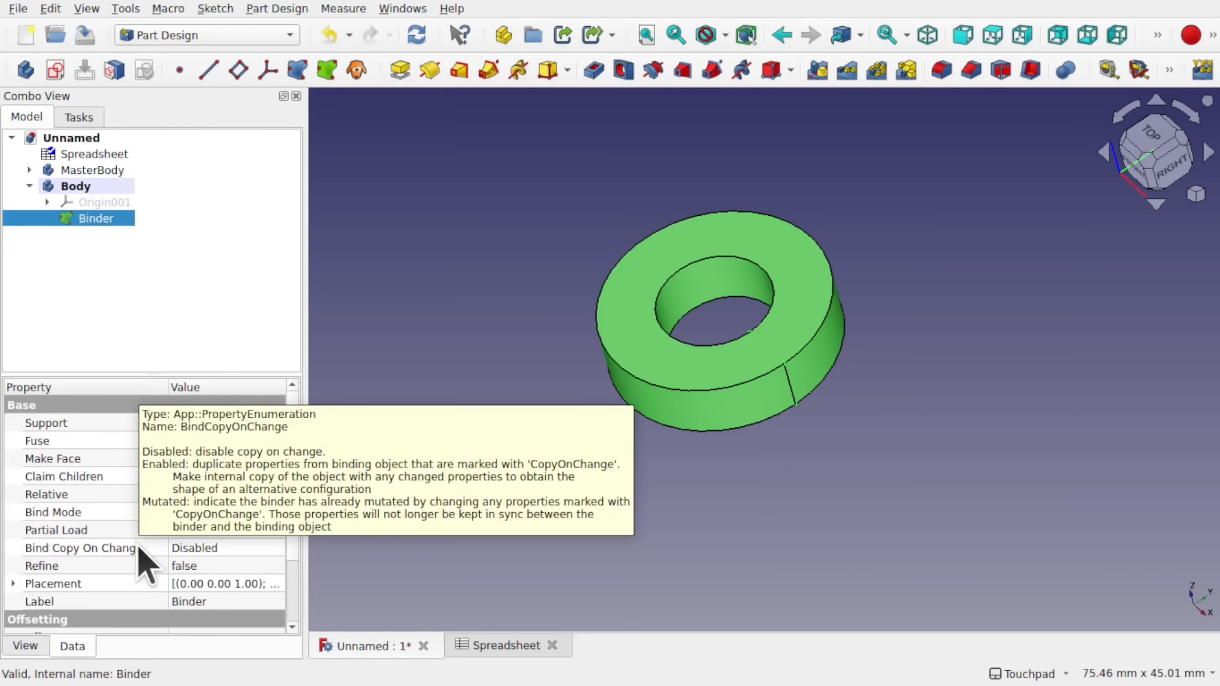
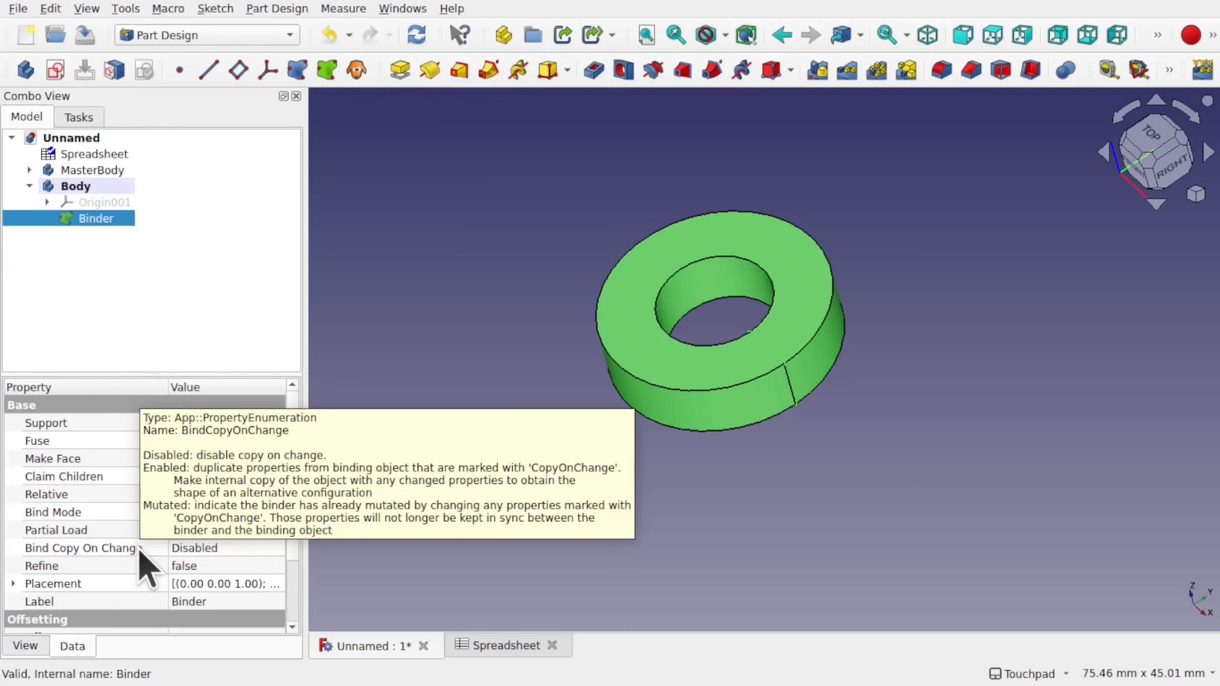
click(235, 549)
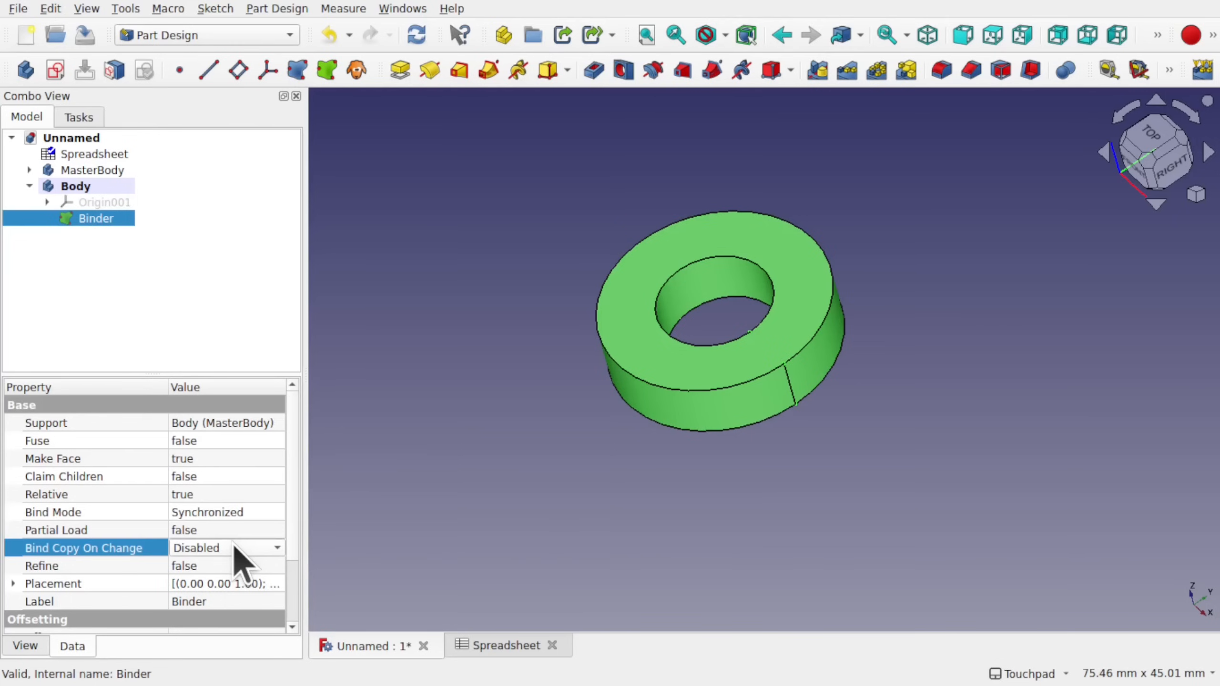
click(238, 548)
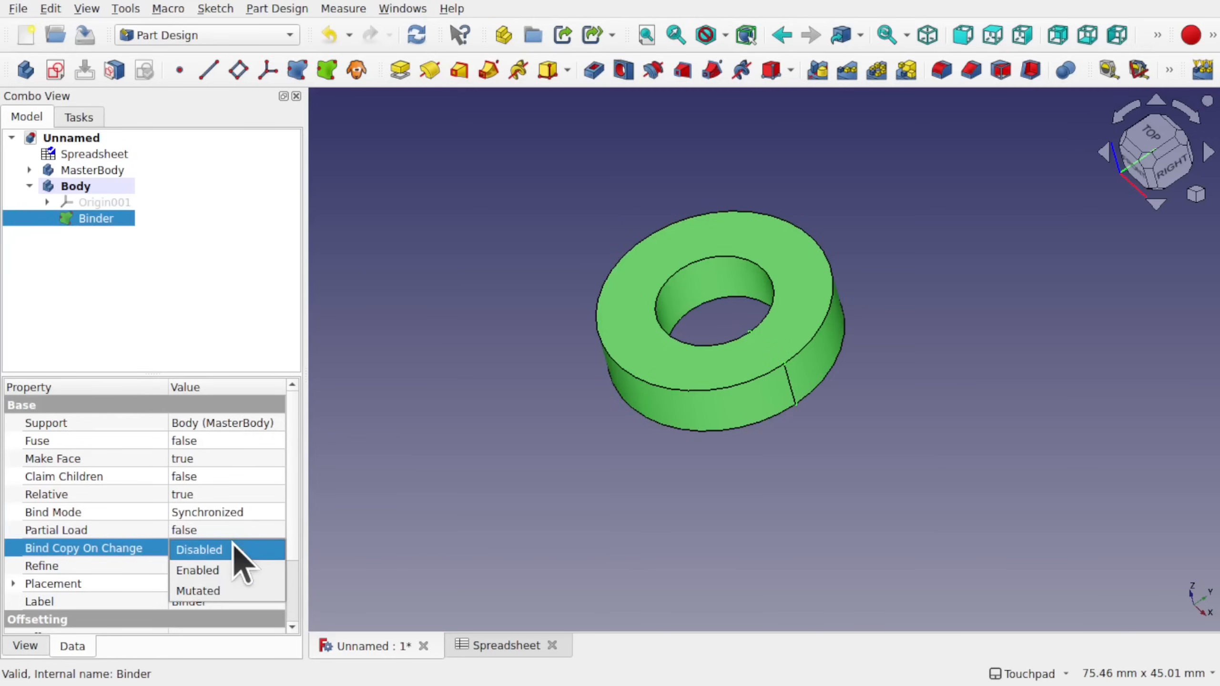
click(227, 573)
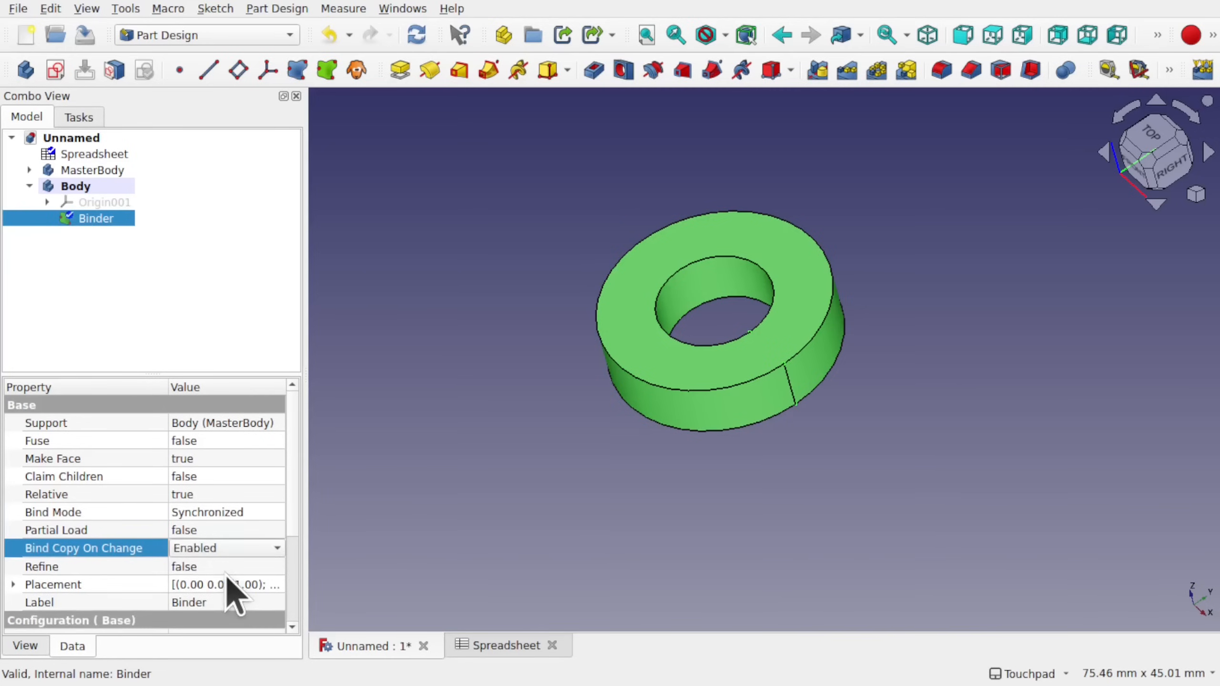
click(175, 324)
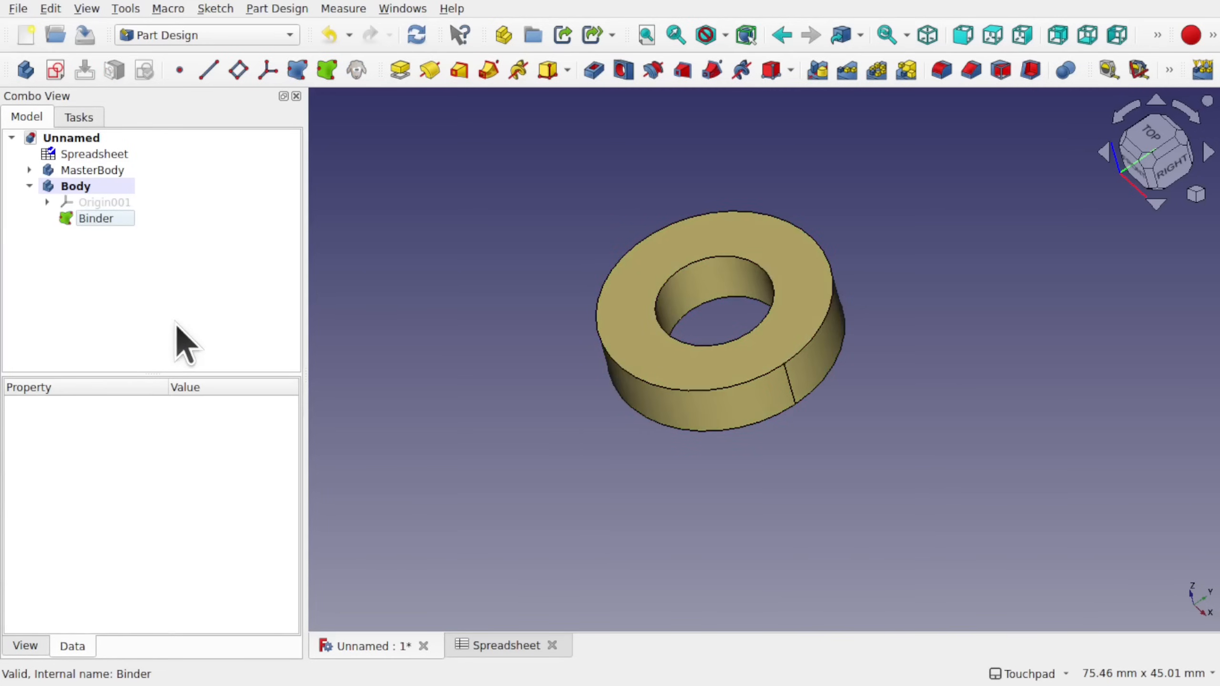
- Set the Binder's own Configuration property to Medium
click(112, 219)
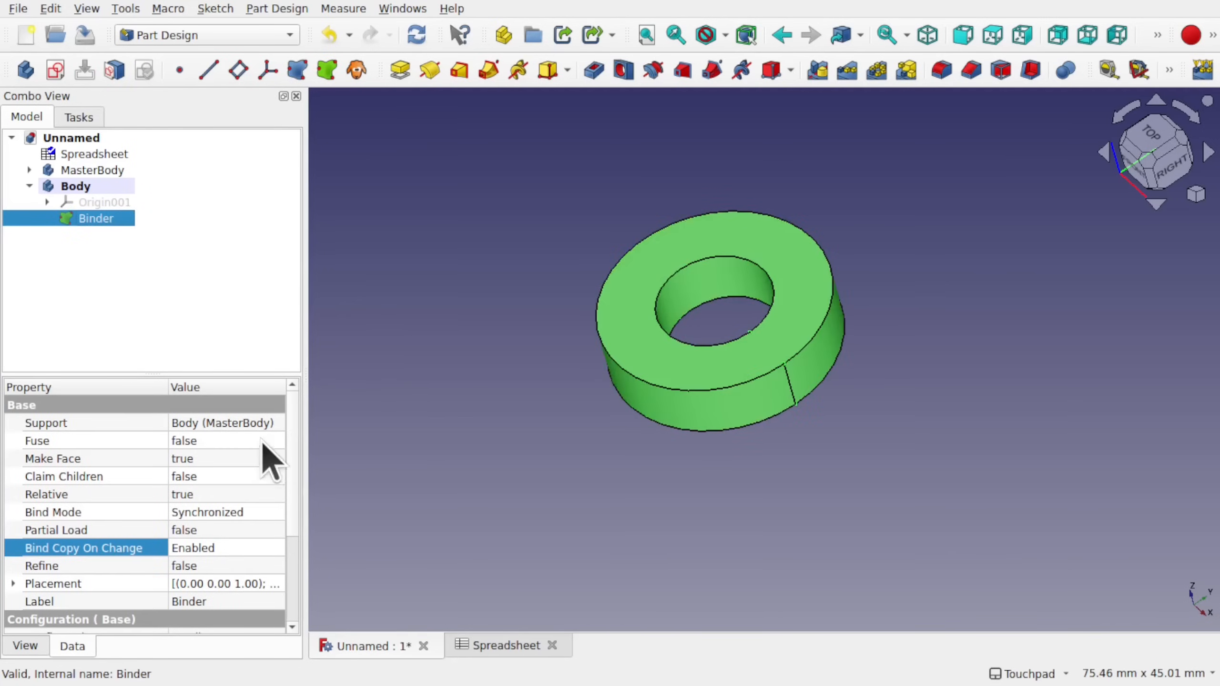
drag(298, 452, 295, 522)
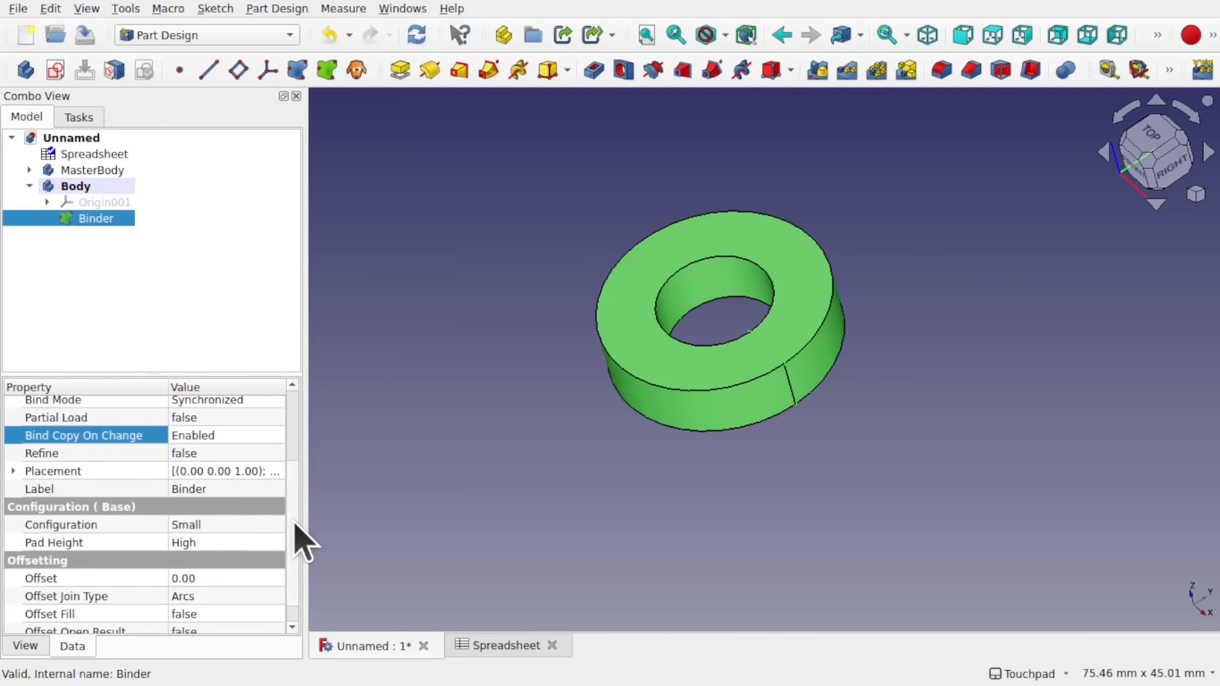
click(109, 526)
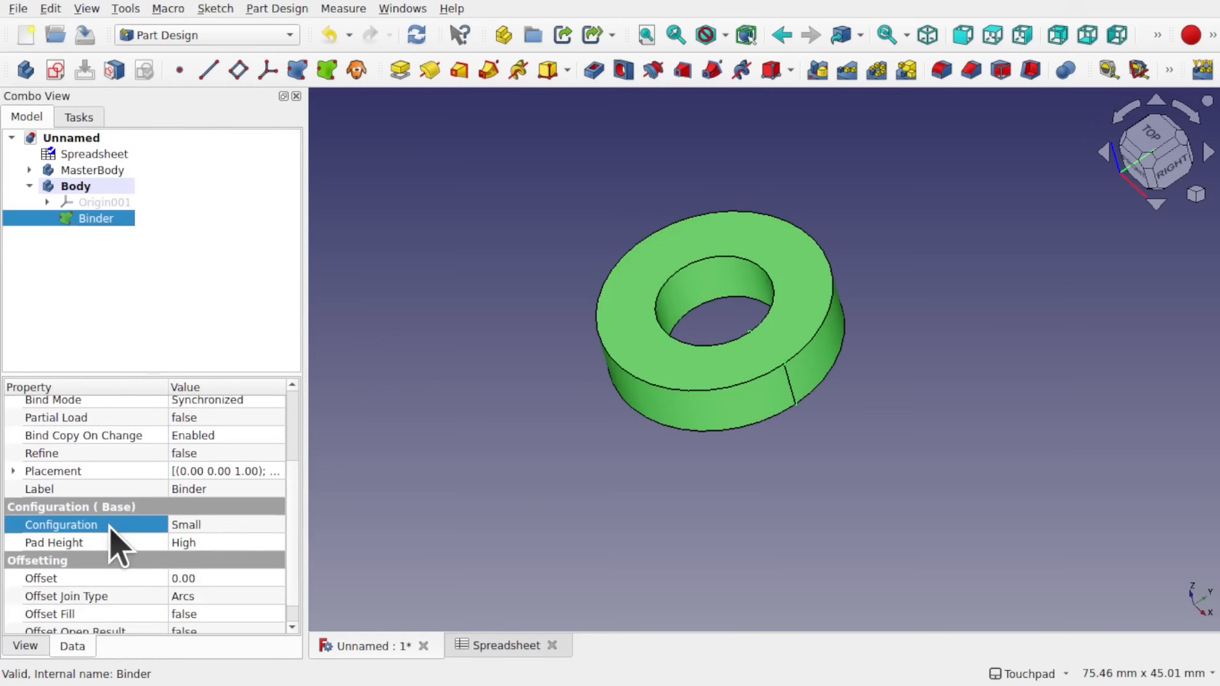
click(116, 541)
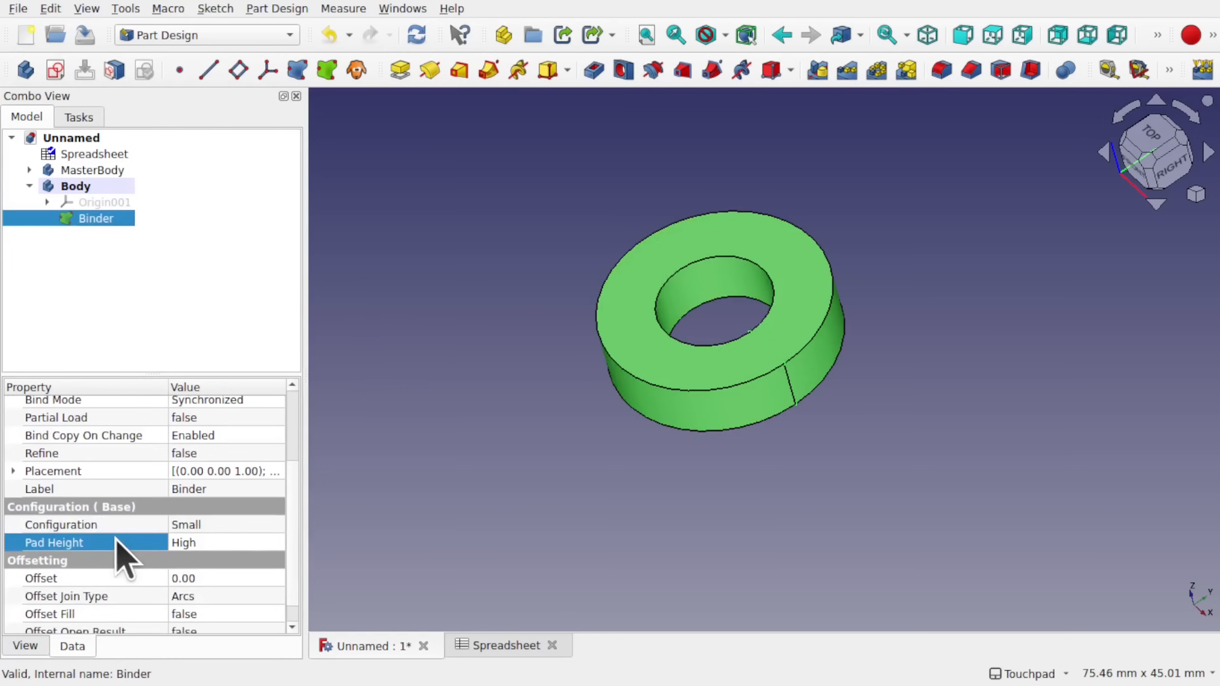
click(255, 527)
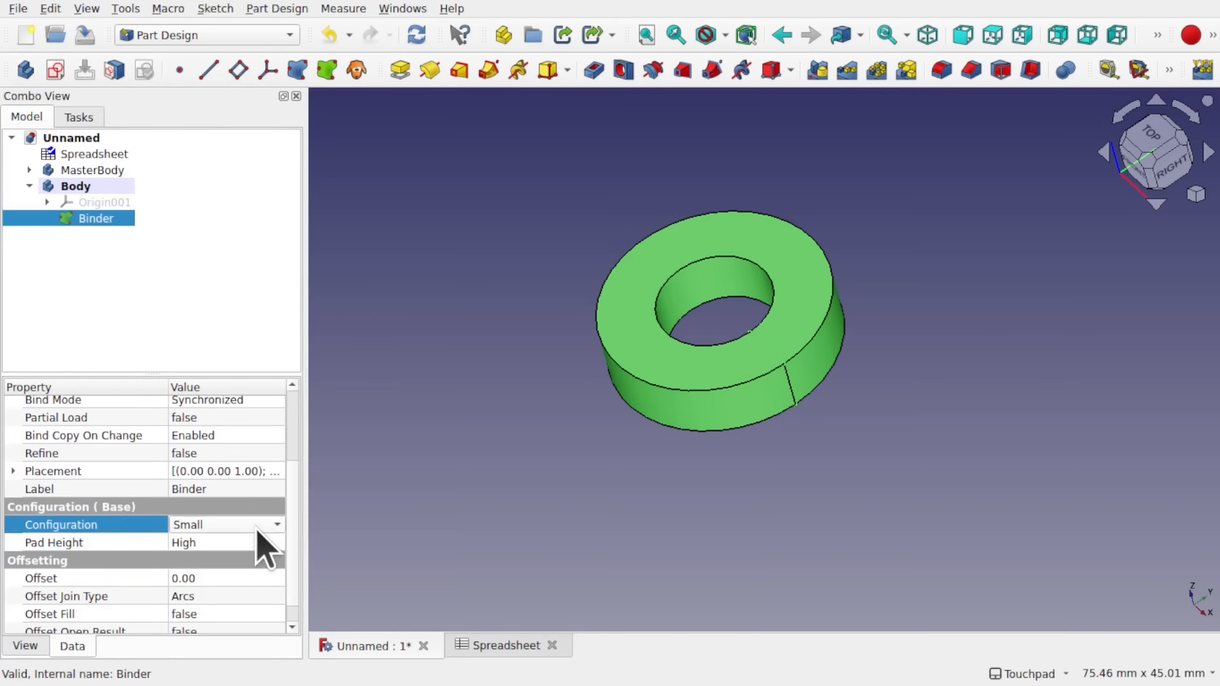
click(256, 527)
click(241, 548)
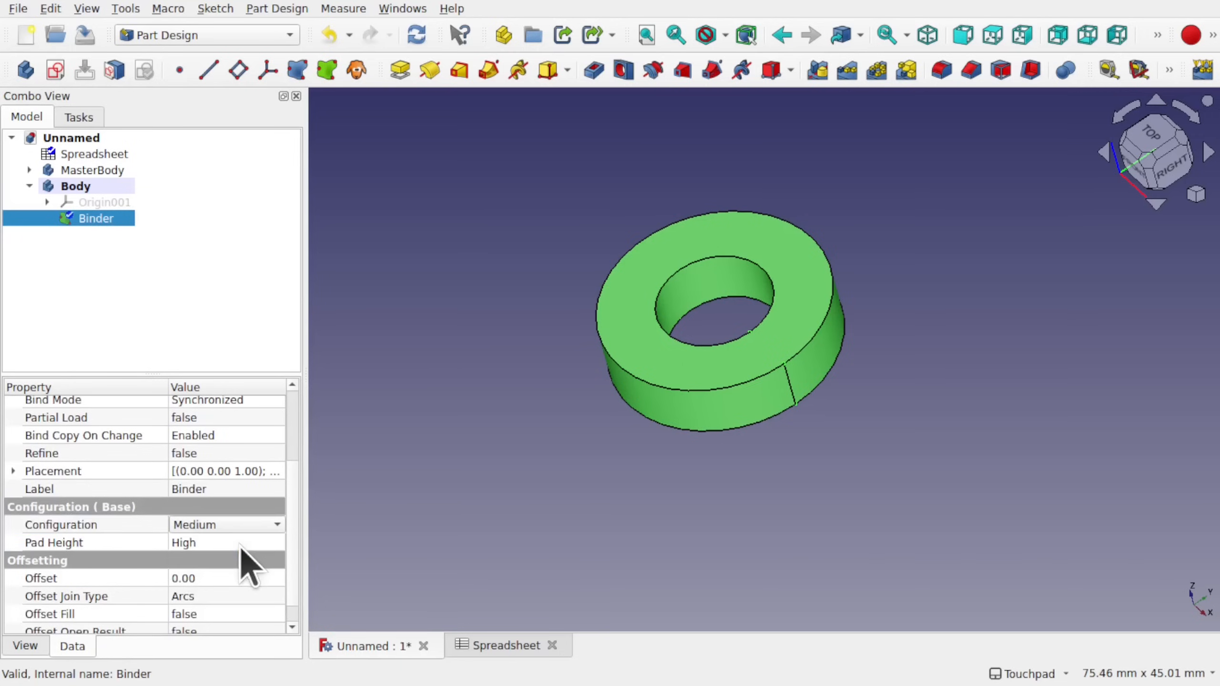
click(373, 525)
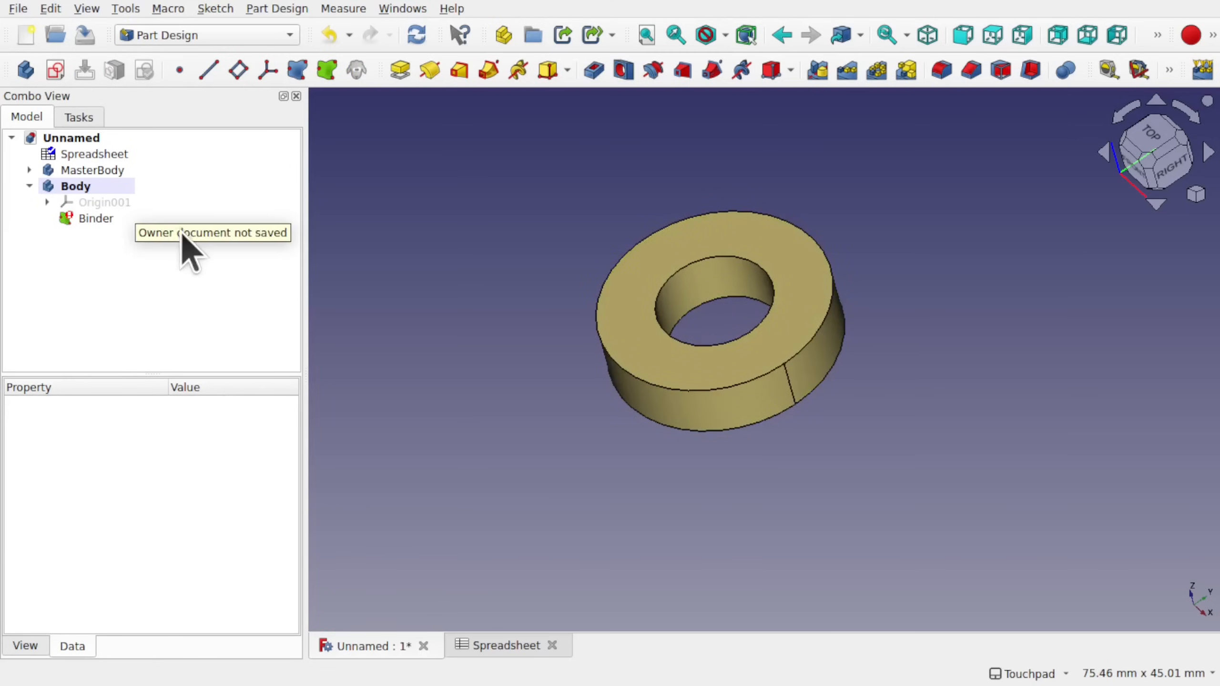
- Save the document under the new name variantlink in the Downloads folder
click(21, 10)
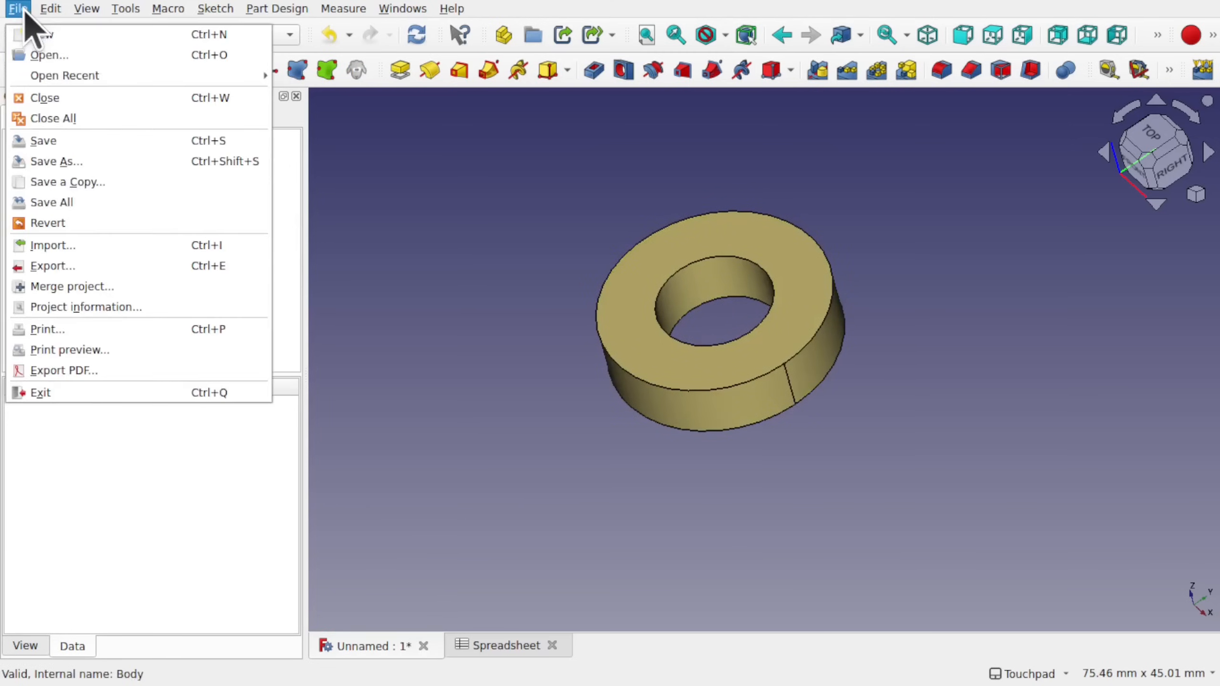
click(84, 166)
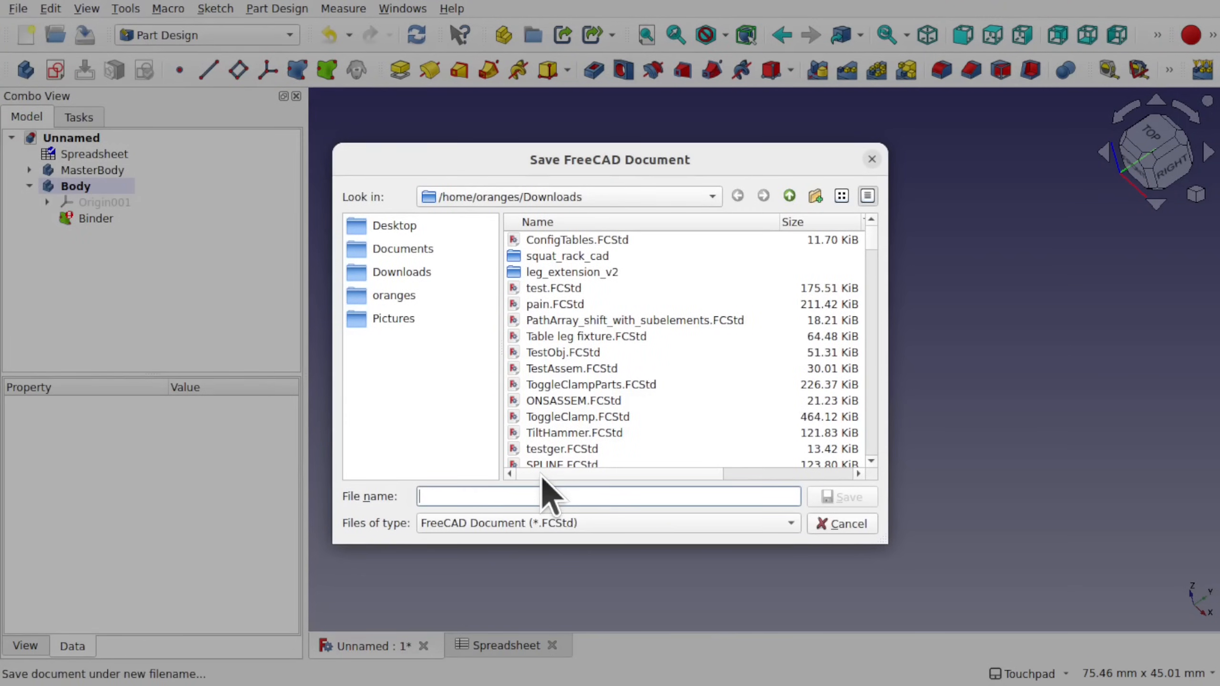
text(variantlink)
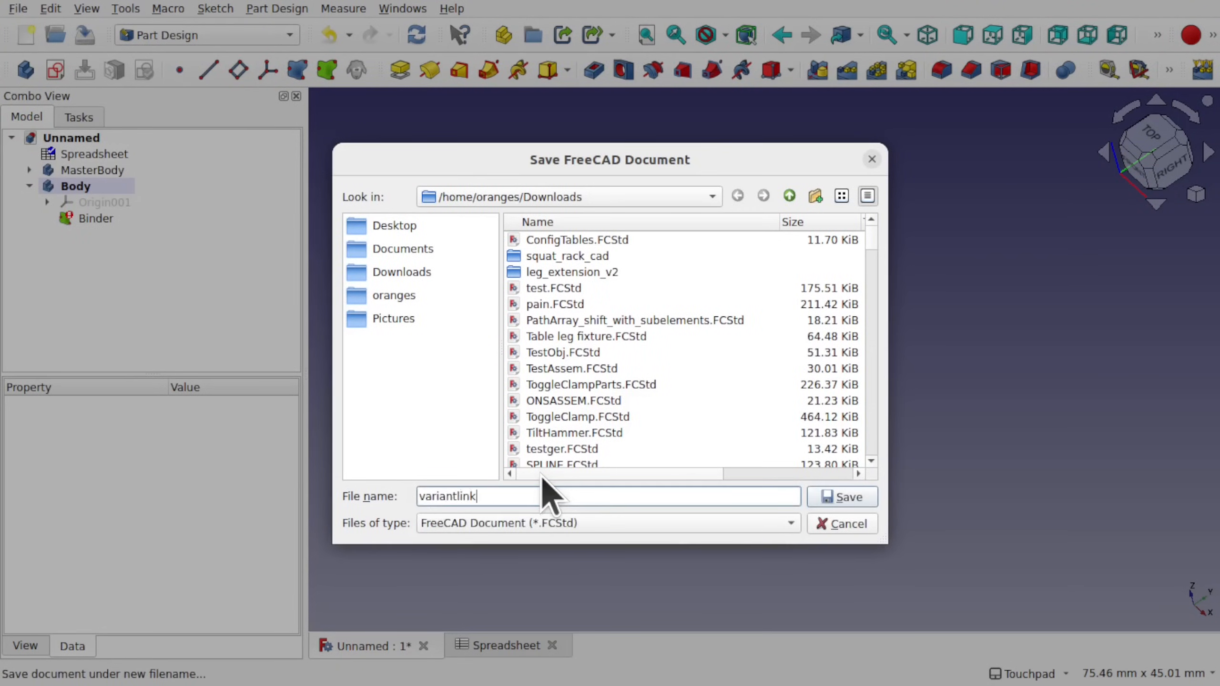
key(Return)
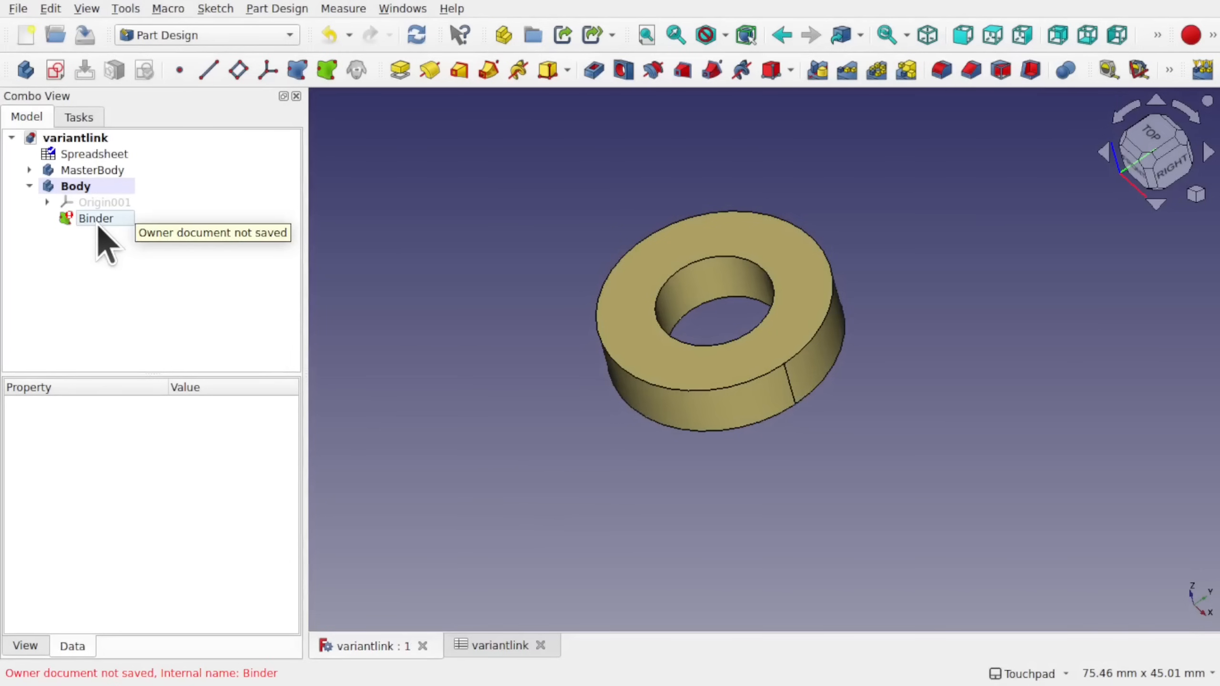
- Refresh the document to recompute the Binder with its Medium configuration
click(99, 219)
click(50, 9)
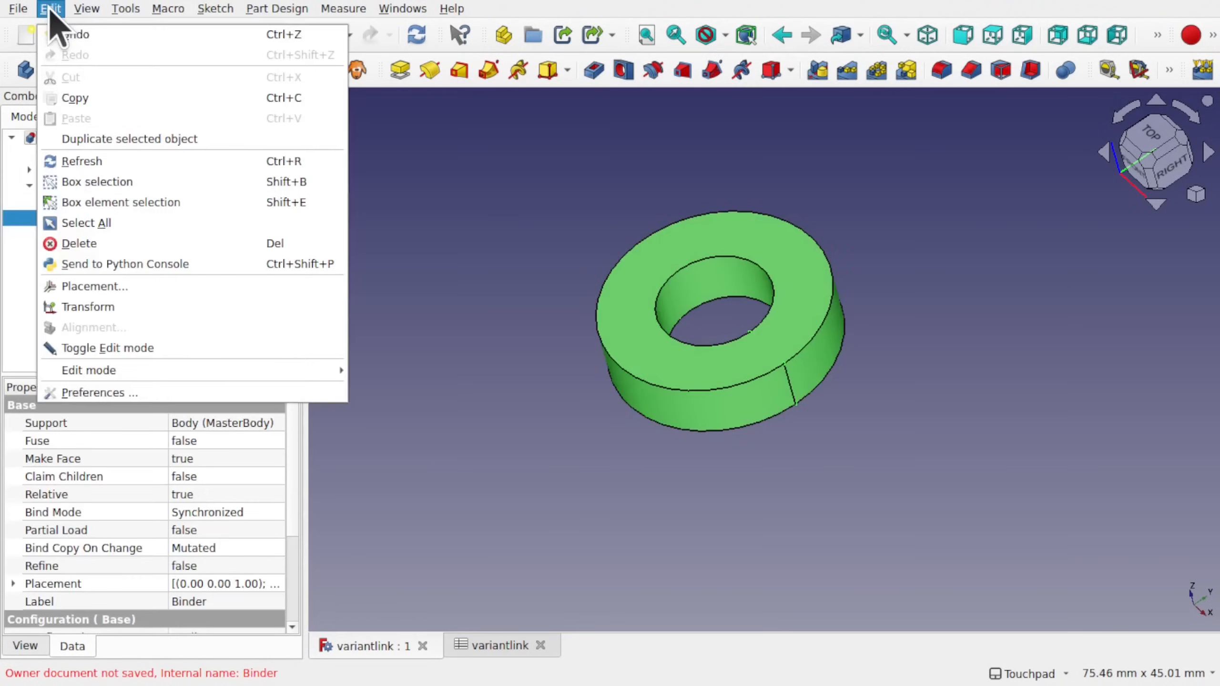
click(81, 161)
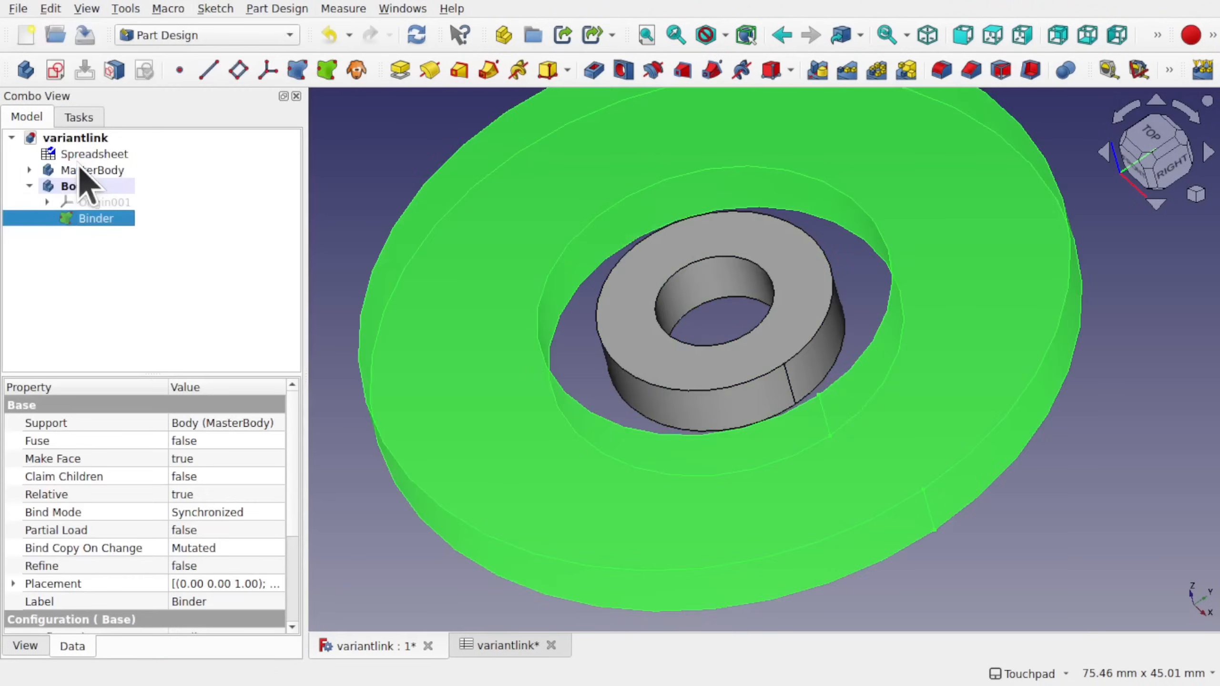
scroll(673, 365, down, 3)
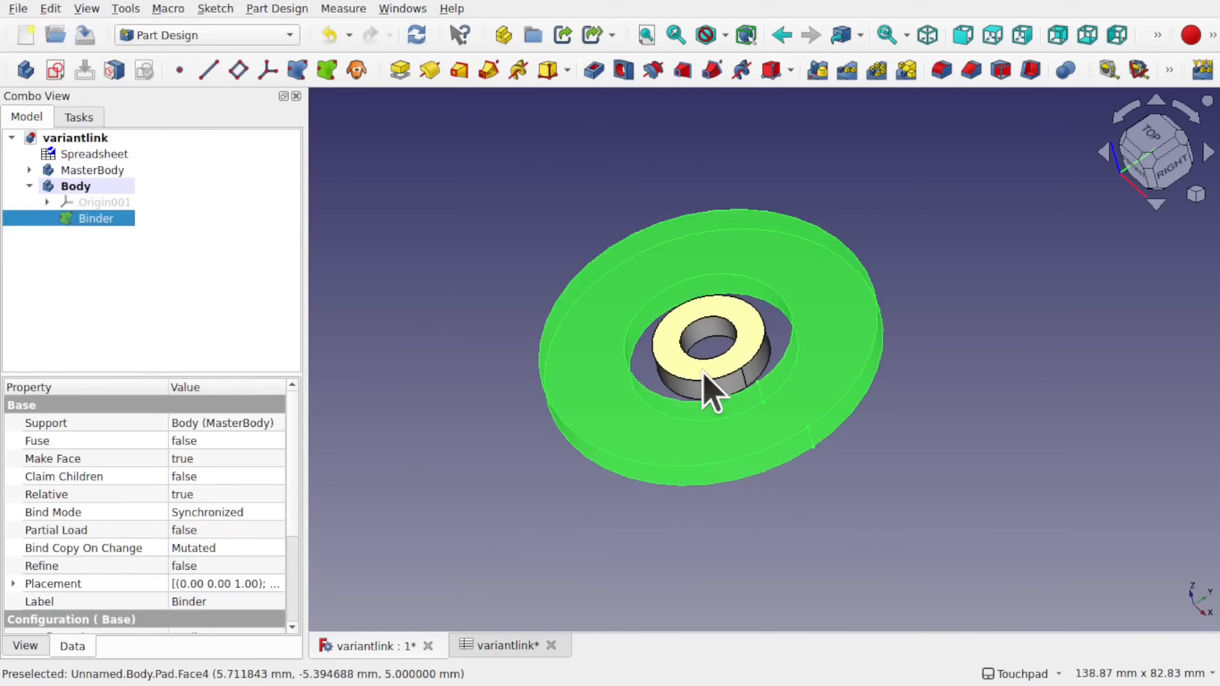
click(808, 463)
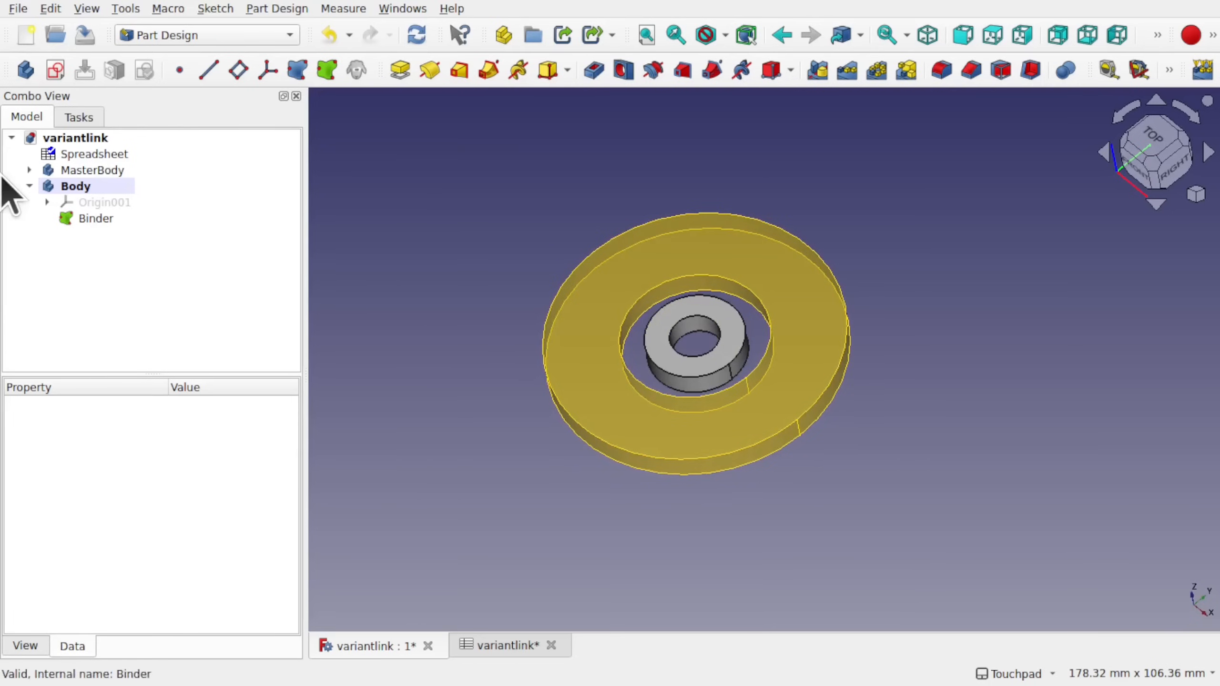
- Compare MasterBody with the Binder and hide MasterBody in the 3D view
click(103, 171)
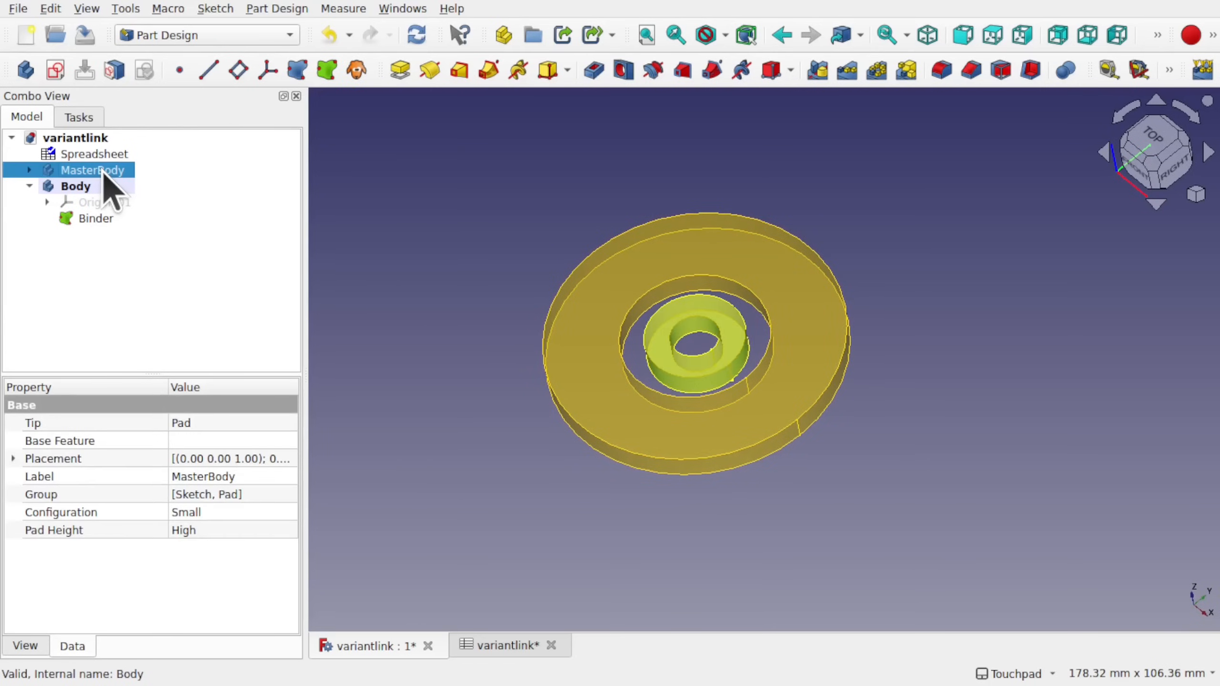
click(452, 338)
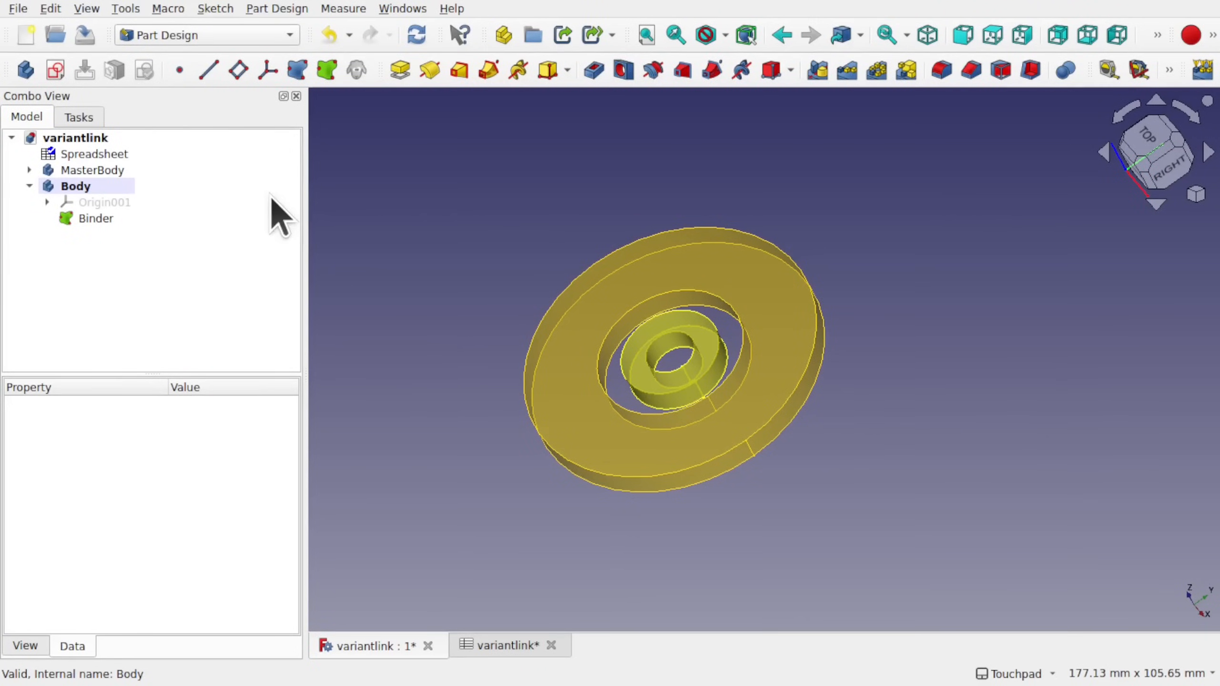
click(117, 173)
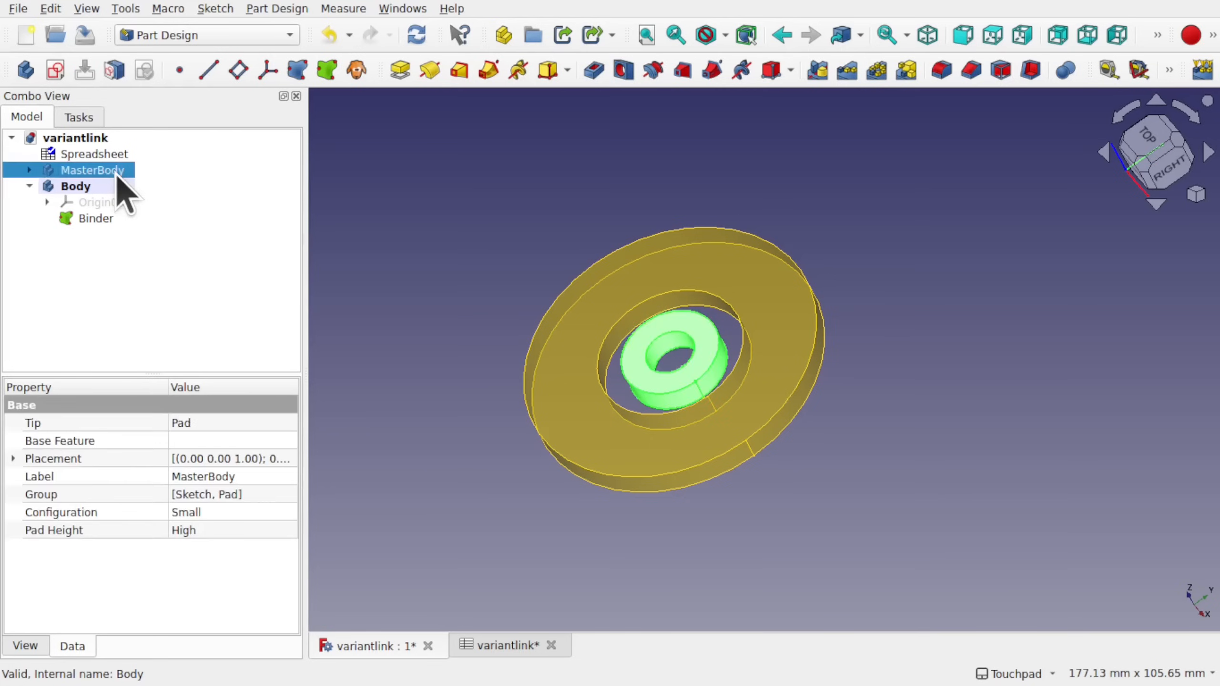
click(99, 219)
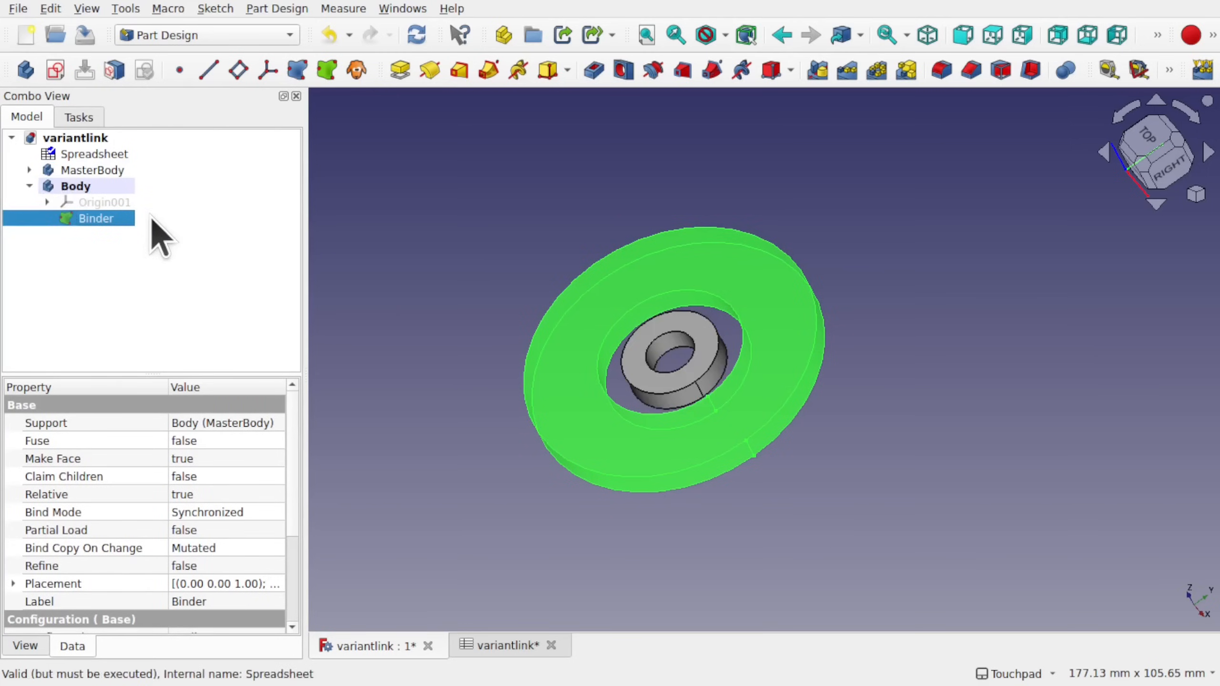
click(95, 170)
key(space)
click(544, 254)
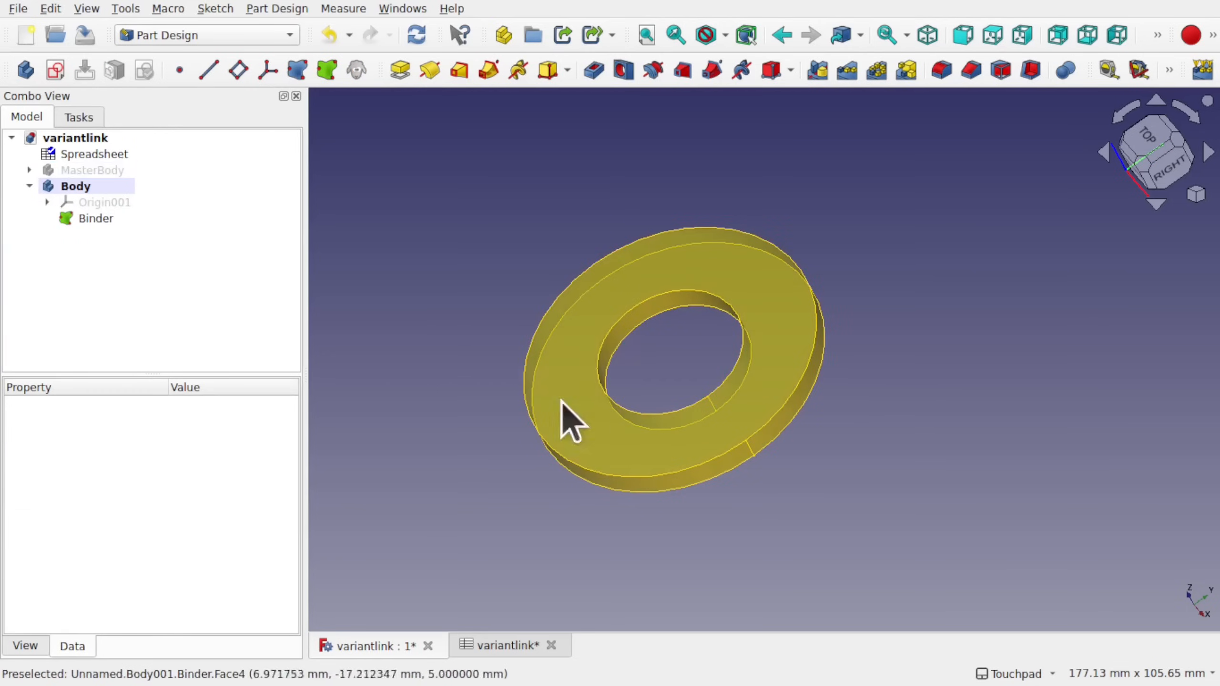
- Sketch a small circle on the Binder's upper ring face and close the sketch
middle_drag(594, 344, 668, 374)
click(694, 266)
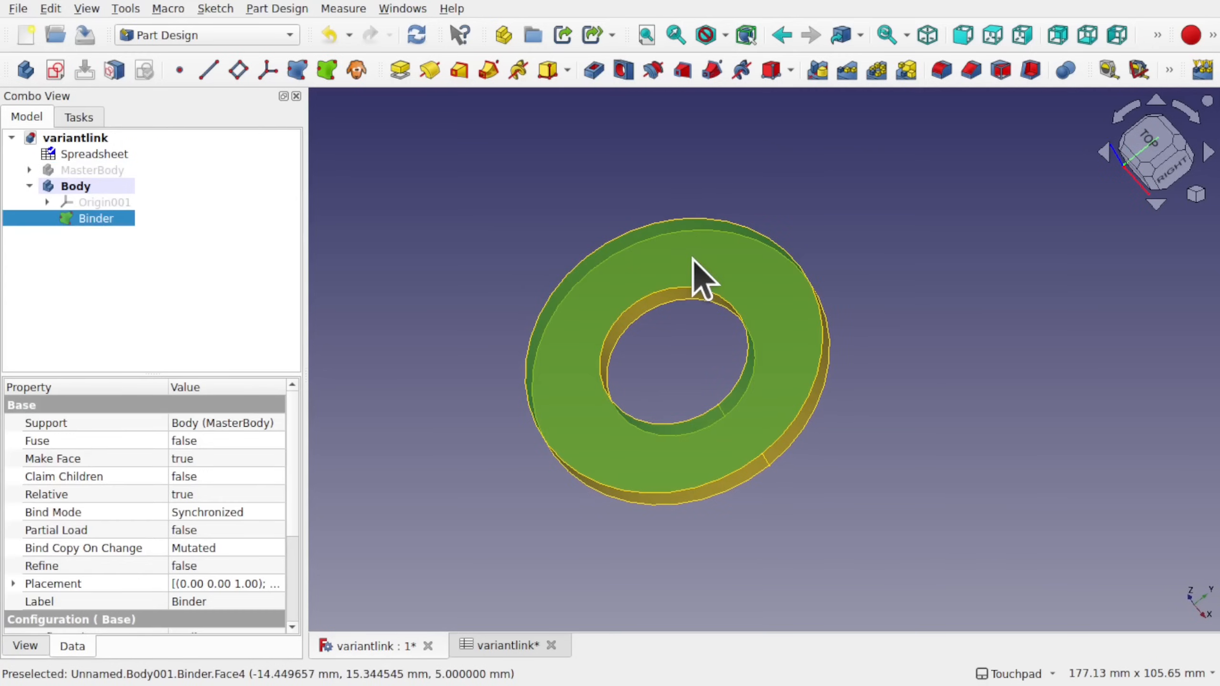
click(55, 70)
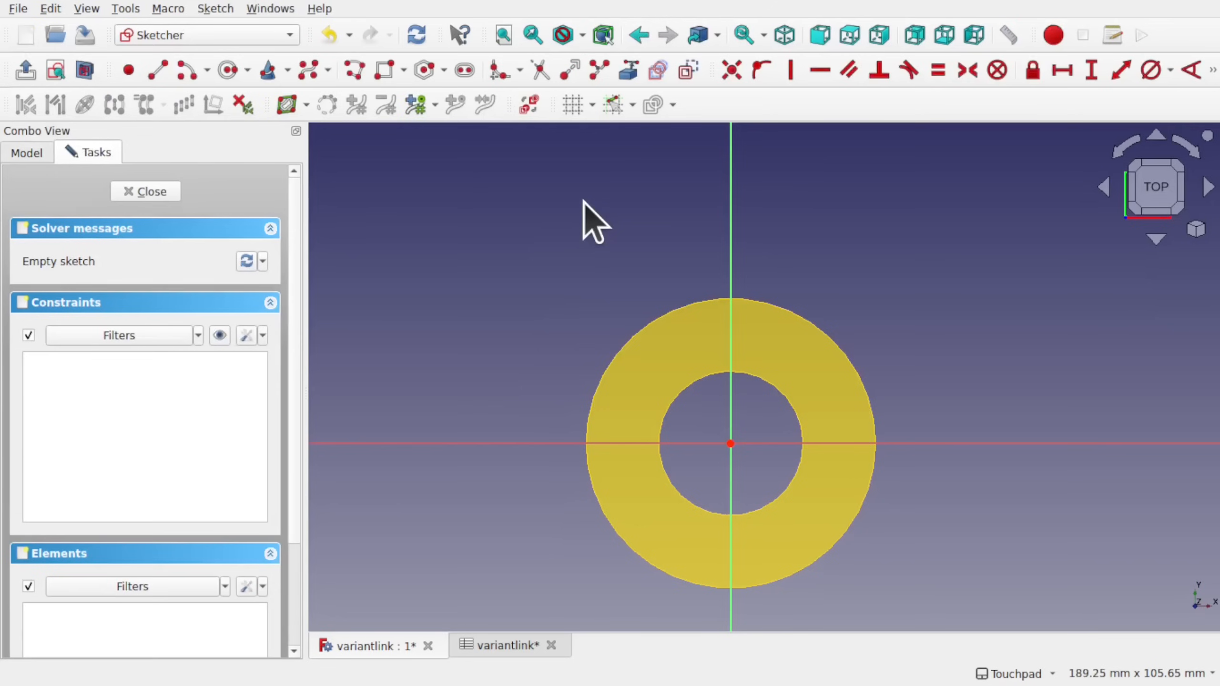
click(228, 69)
double_click(790, 364)
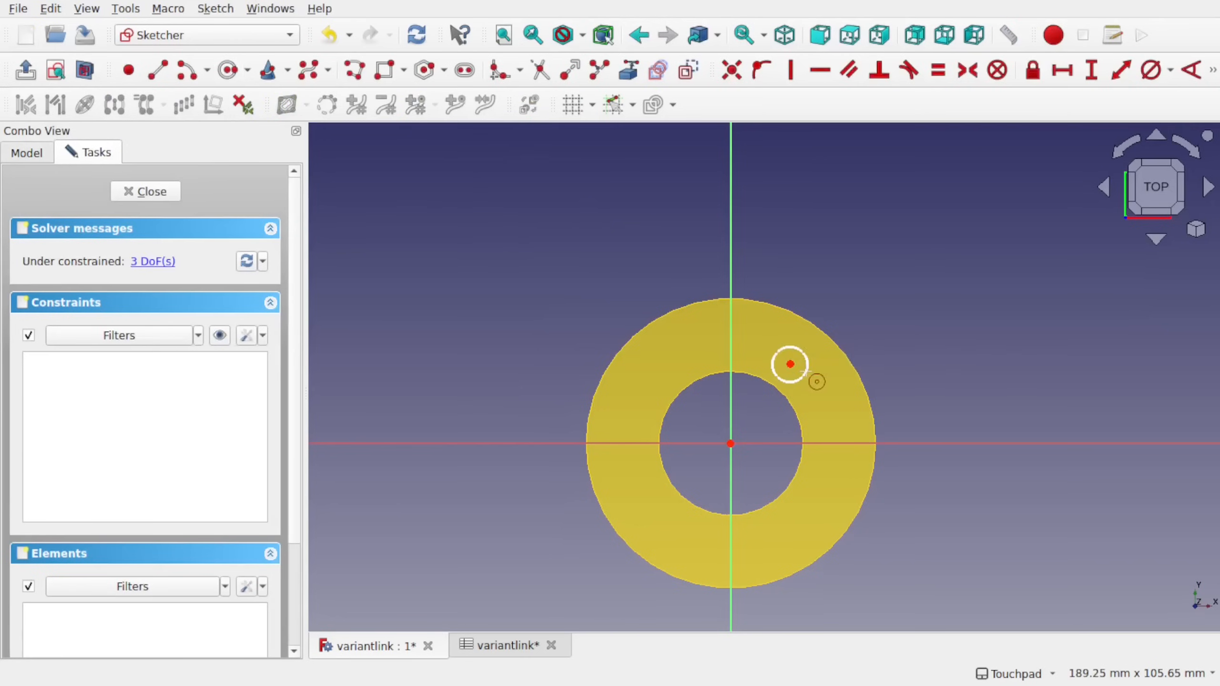
click(156, 190)
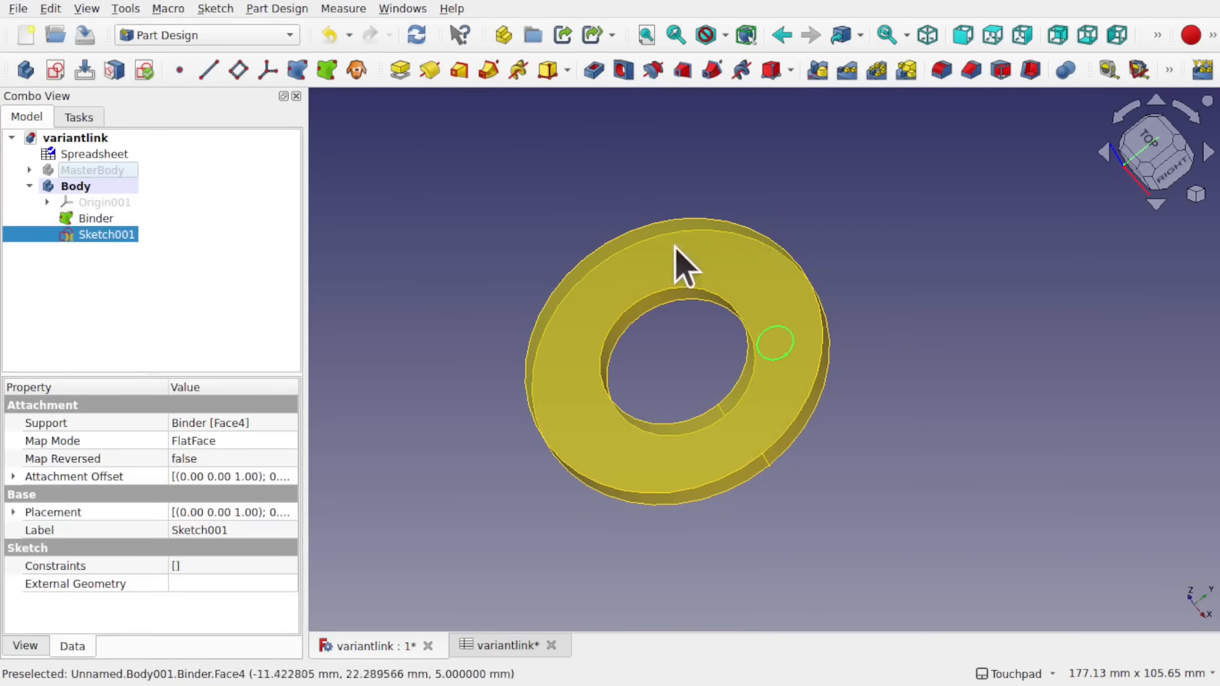
- Try to pocket the circle sketch into the Binder, and delete the sketch
click(600, 84)
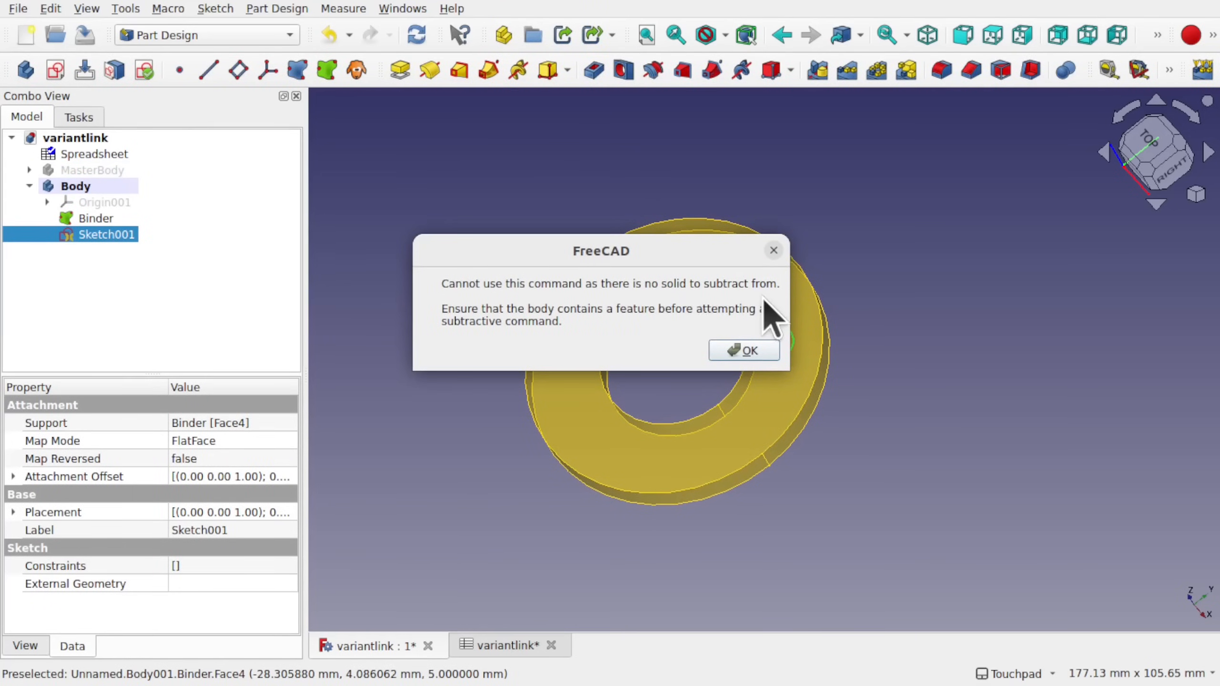
click(738, 351)
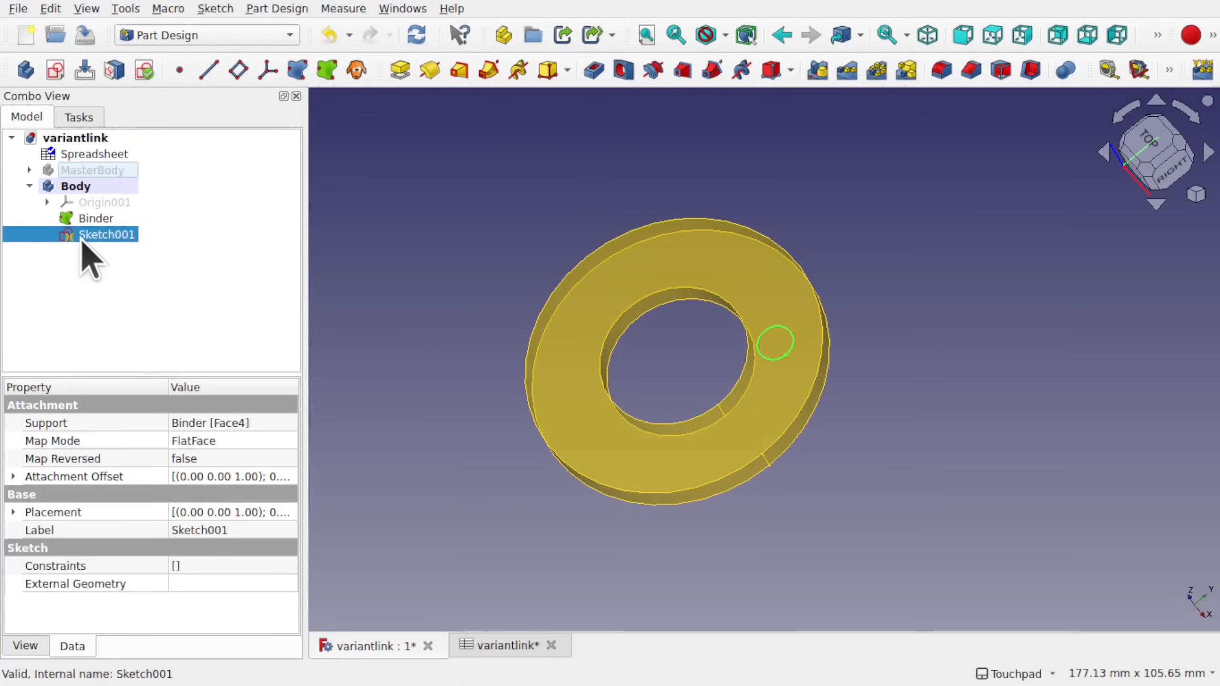
key(Delete)
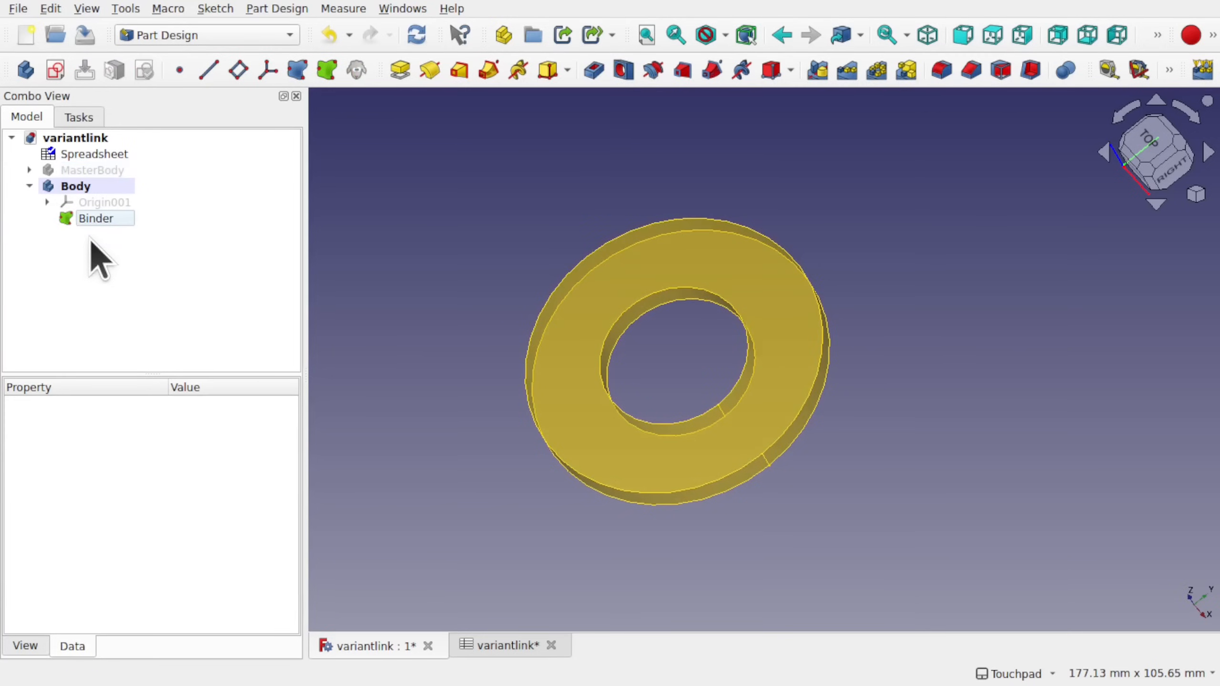
- Set the new Body's Base Feature property to Binder
click(79, 186)
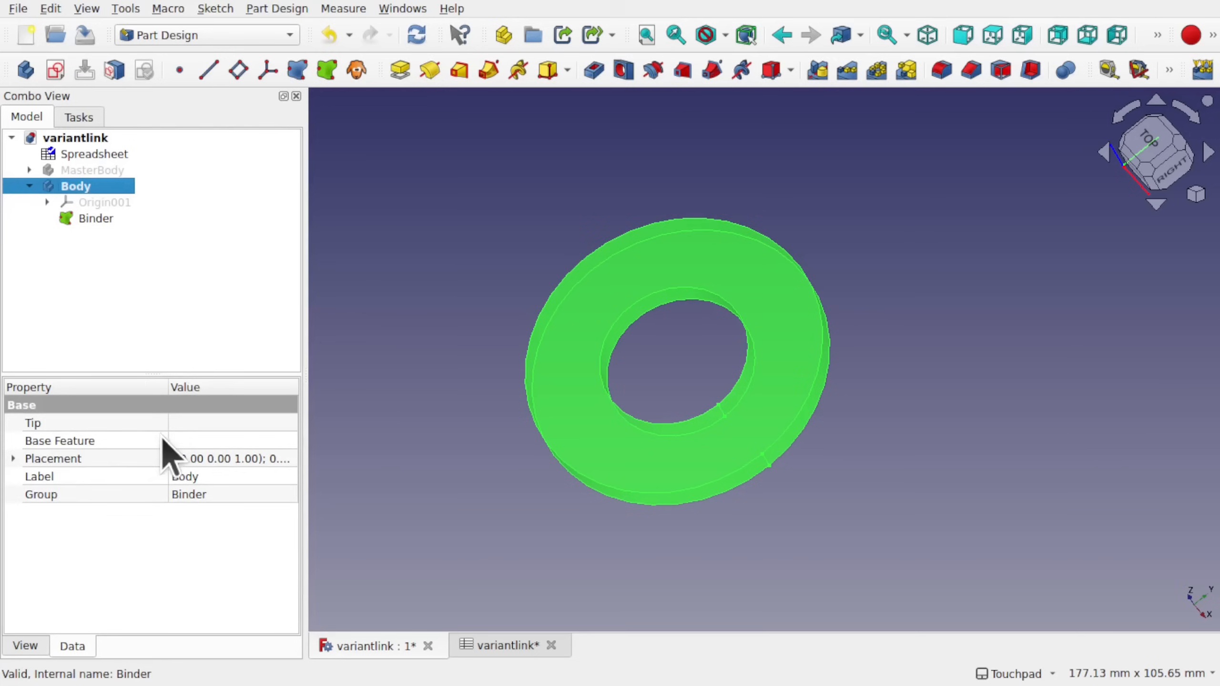
click(228, 443)
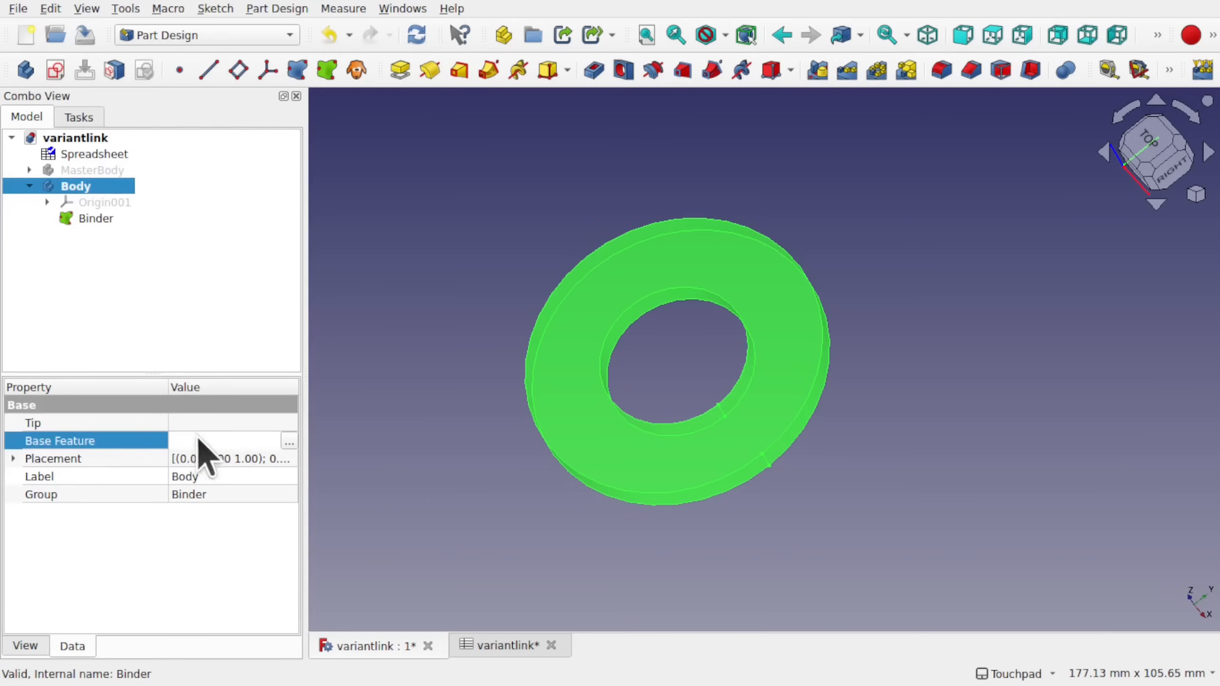
click(288, 442)
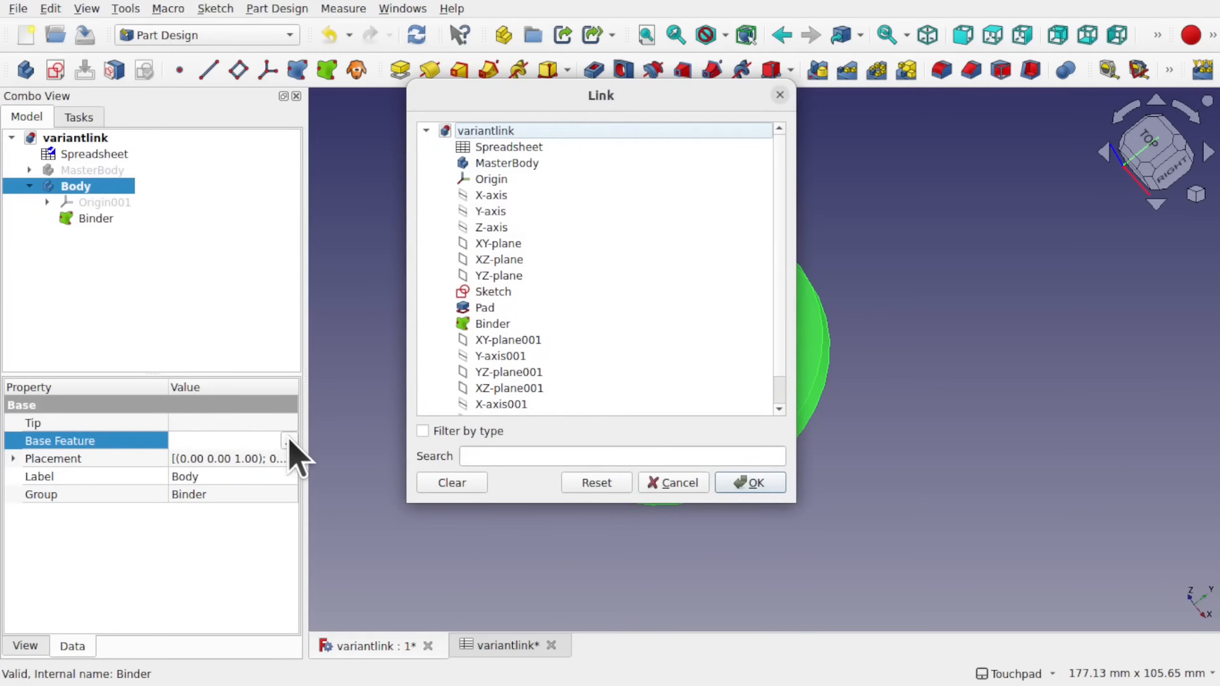
click(97, 219)
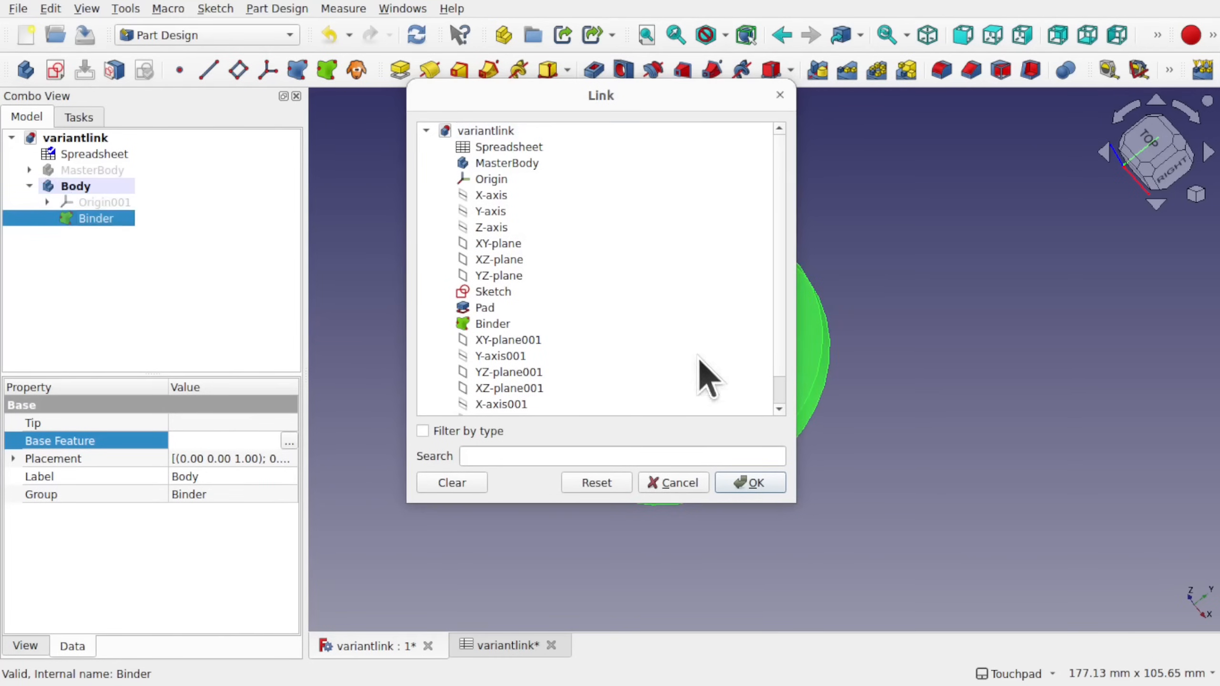
click(501, 324)
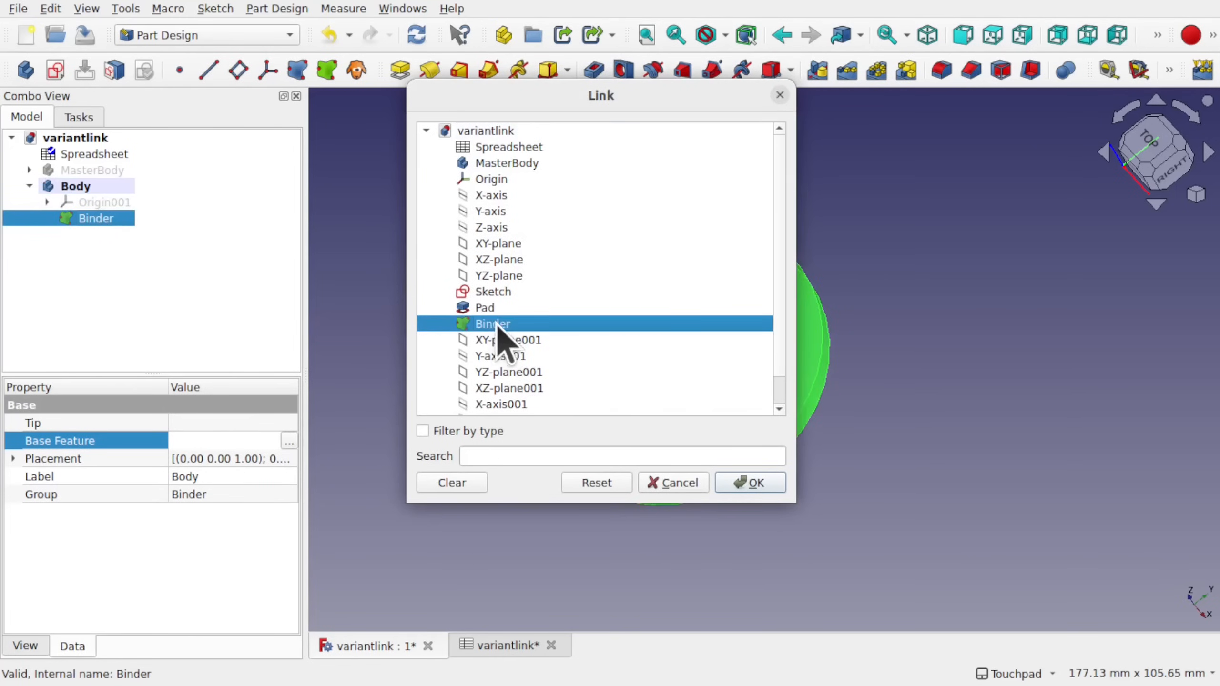
scroll(690, 365, down, 1)
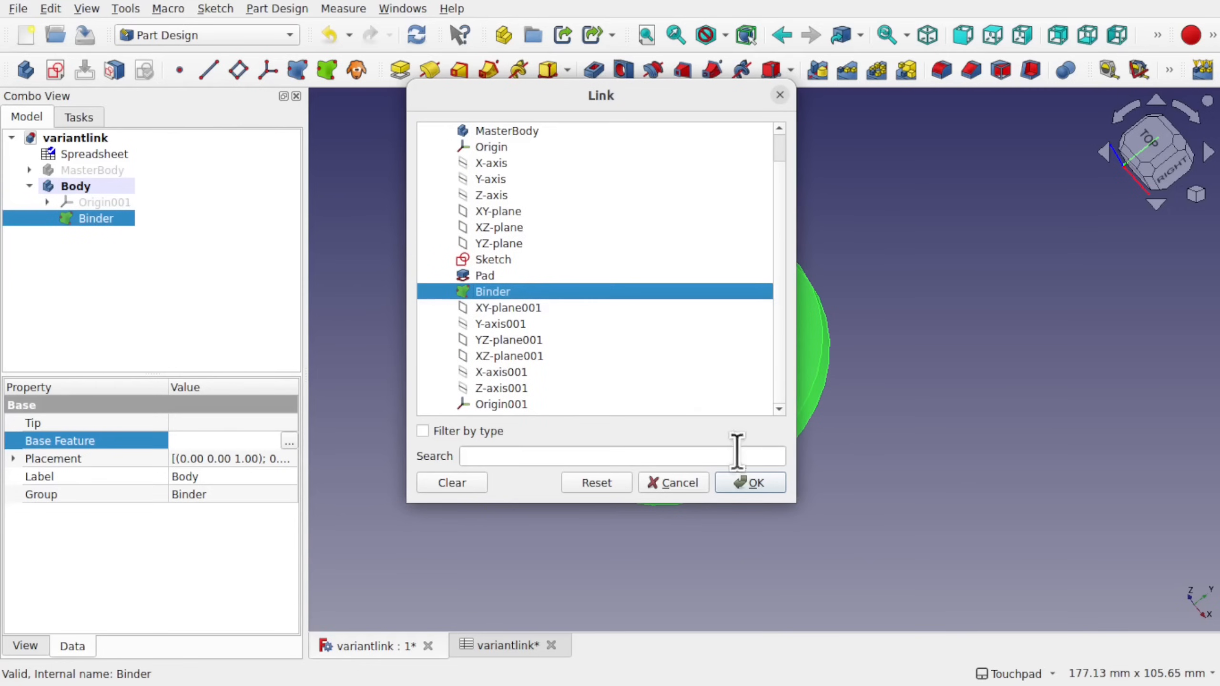
click(748, 483)
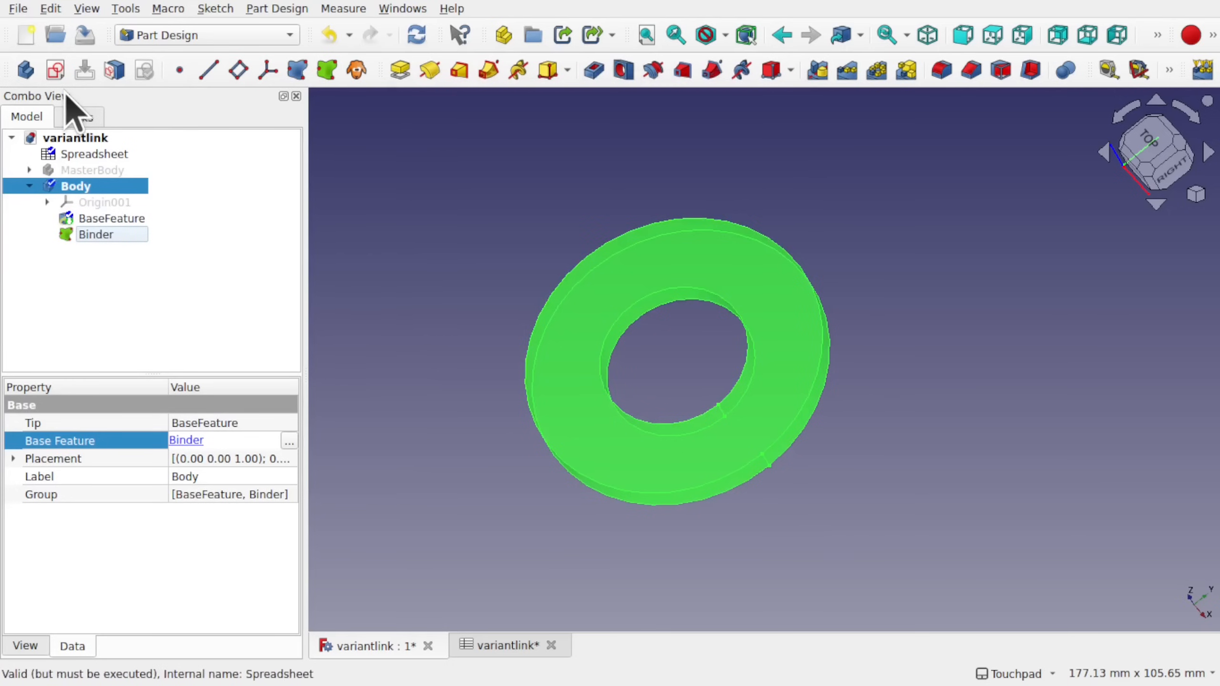
- Refresh the document and hide the Binder inside the new Body
click(50, 8)
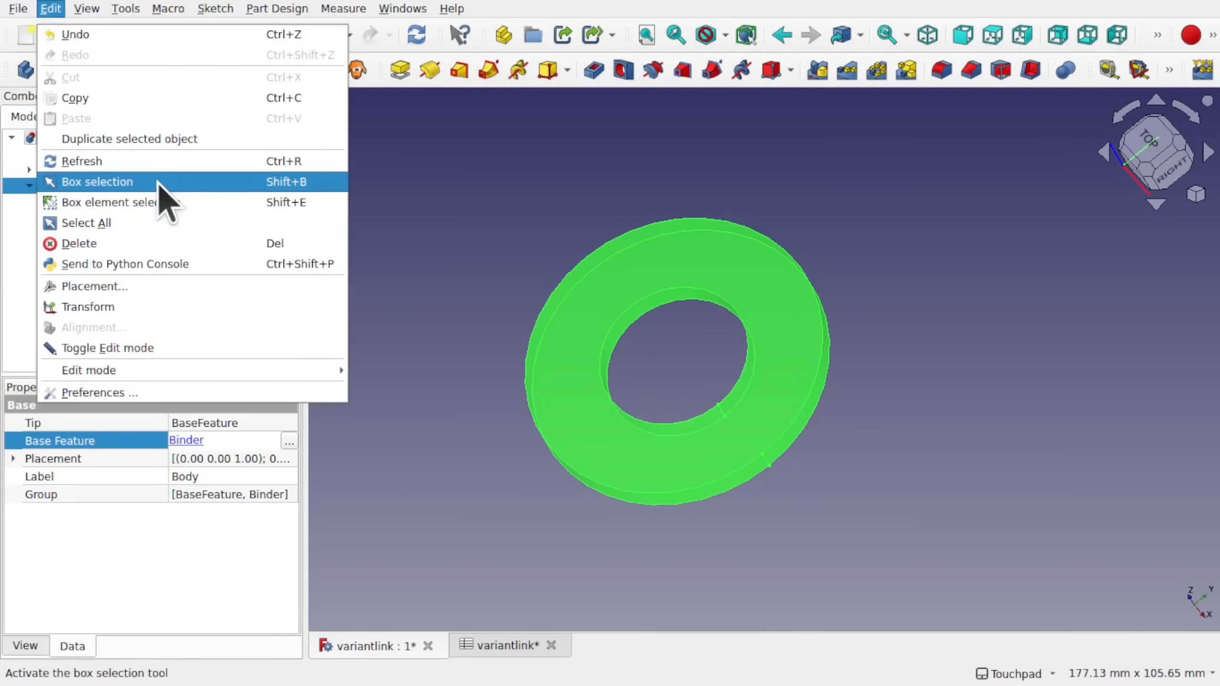
click(165, 169)
click(397, 274)
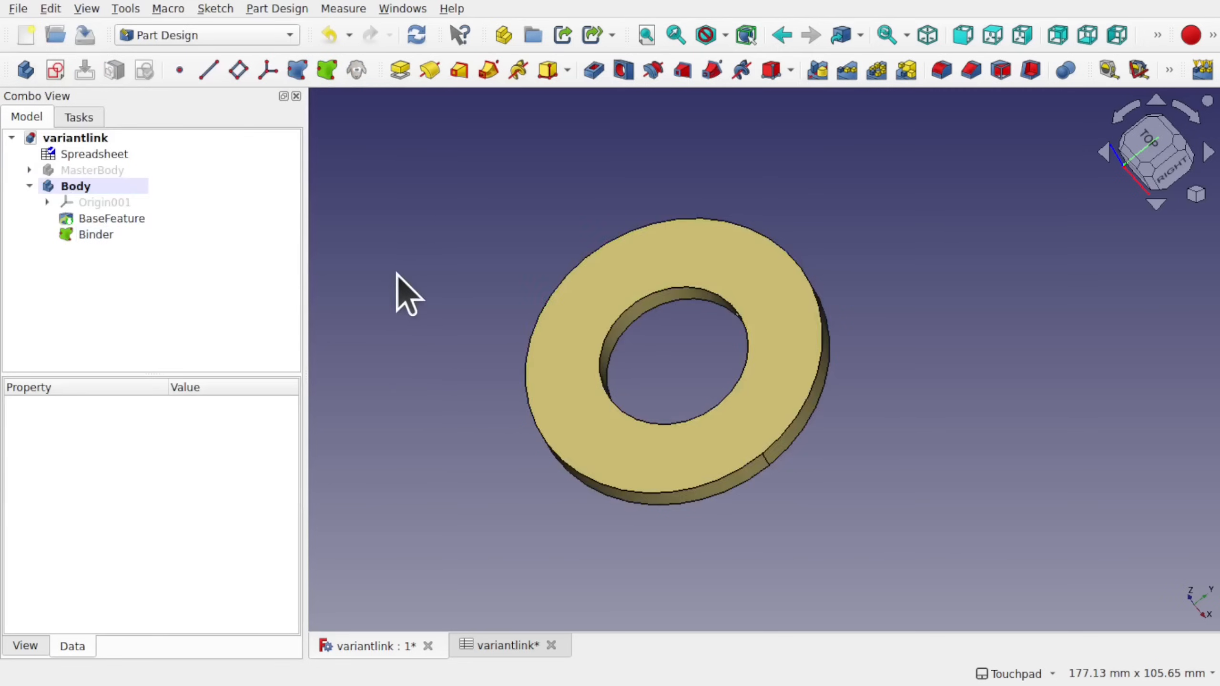
alt+drag(397, 274, 476, 390)
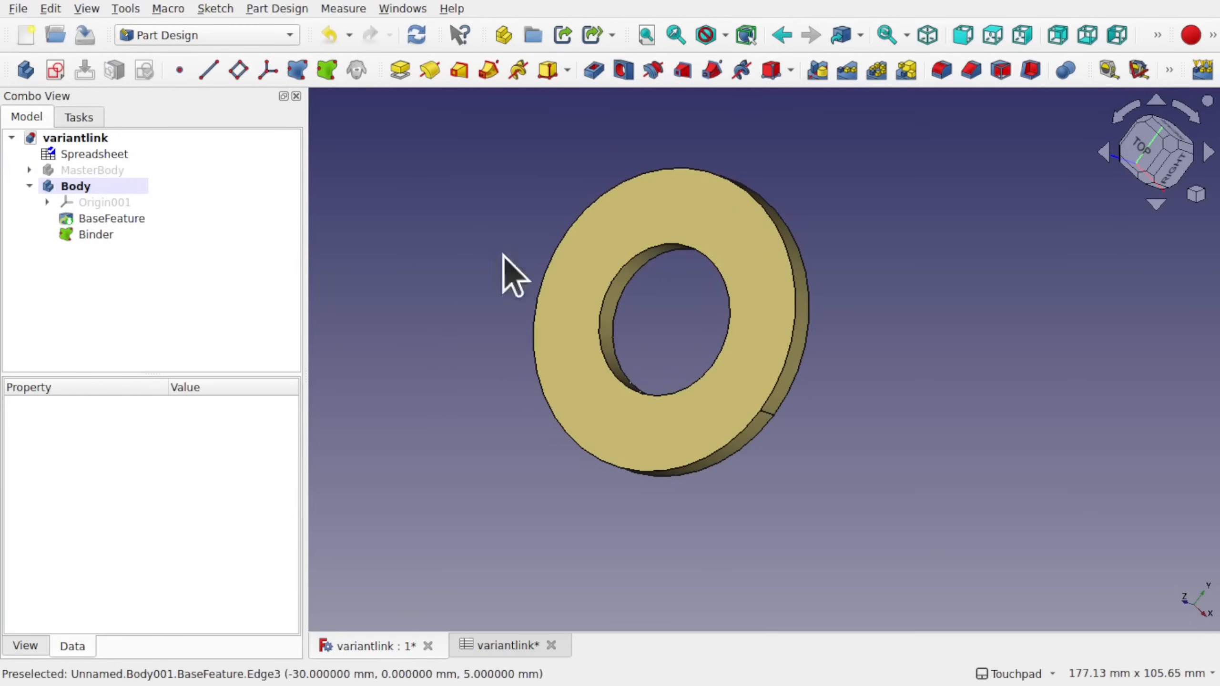
click(97, 234)
key(space)
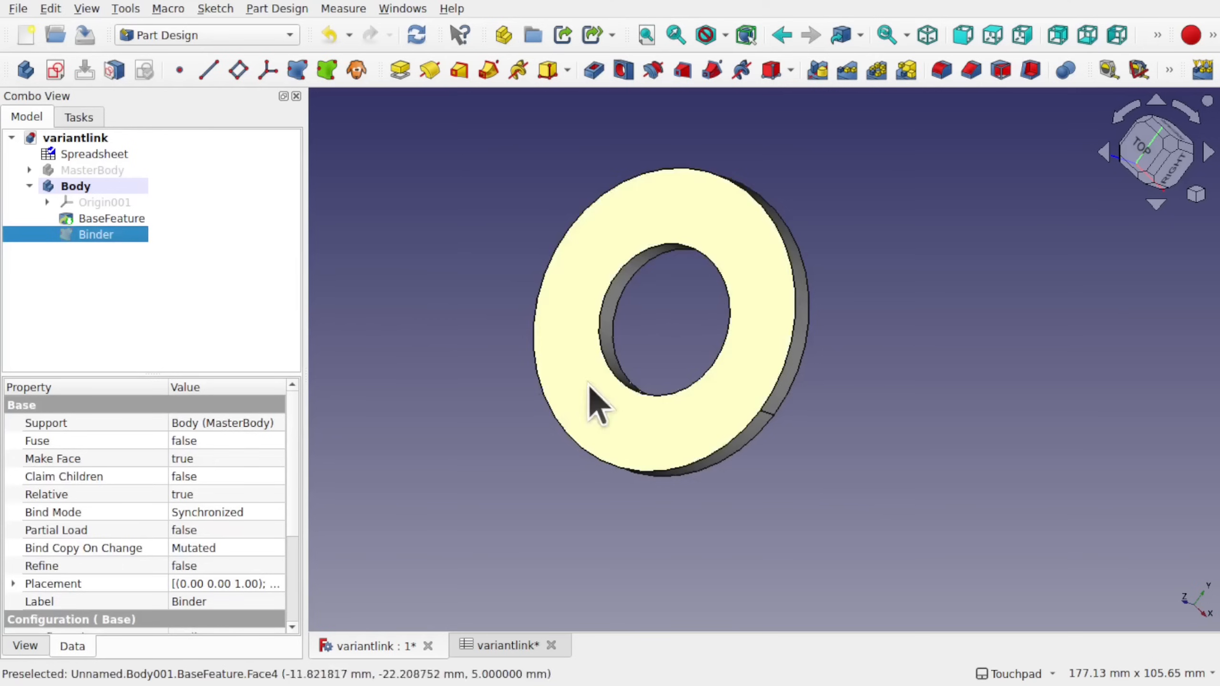
- Create a new sketch on the upper ring face of the BaseFeature
alt+drag(591, 401, 768, 390)
shift+drag(746, 397, 634, 413)
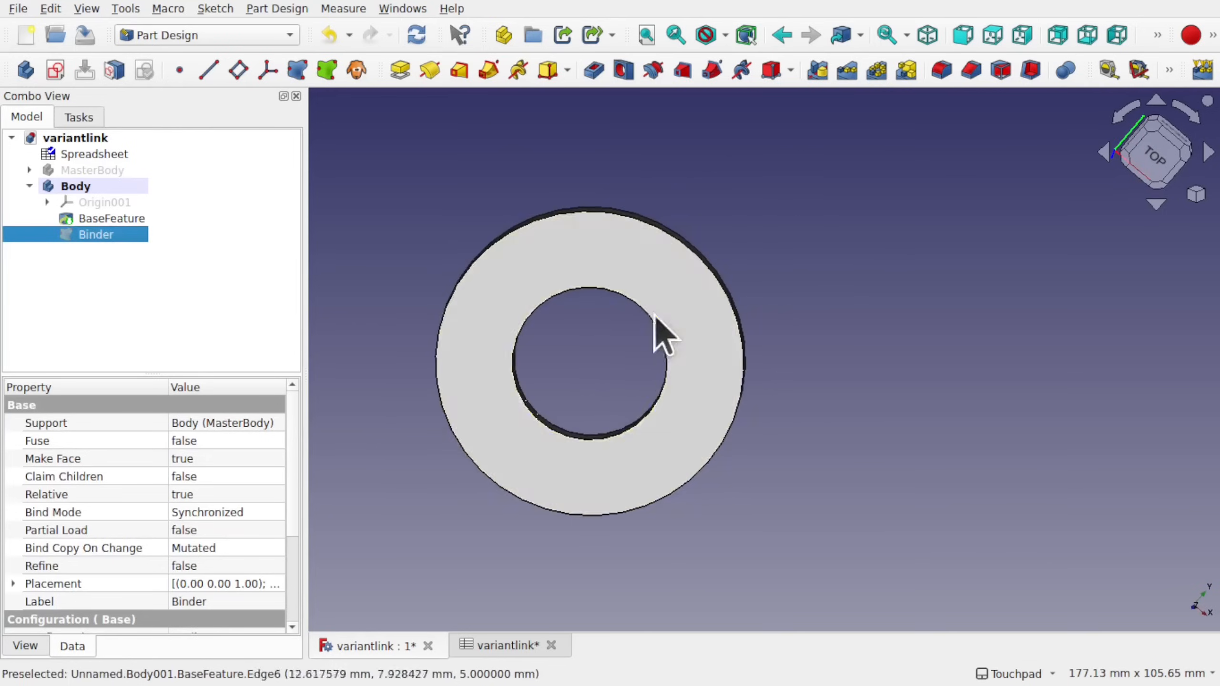
click(610, 257)
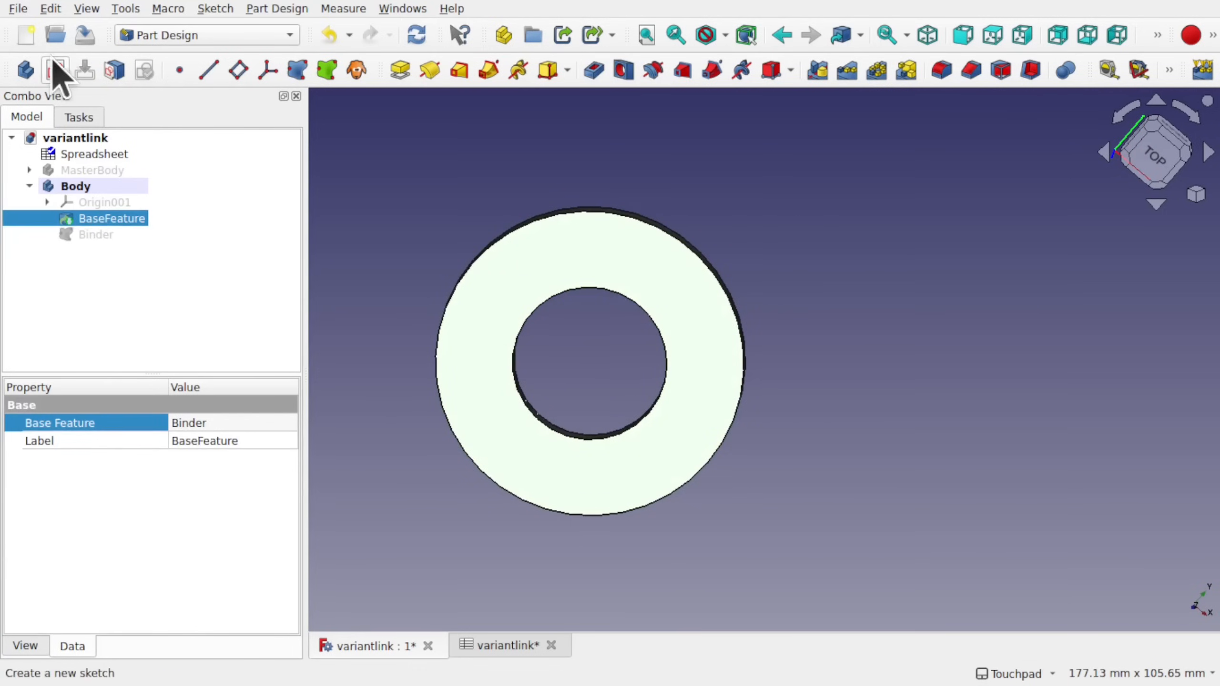
click(54, 71)
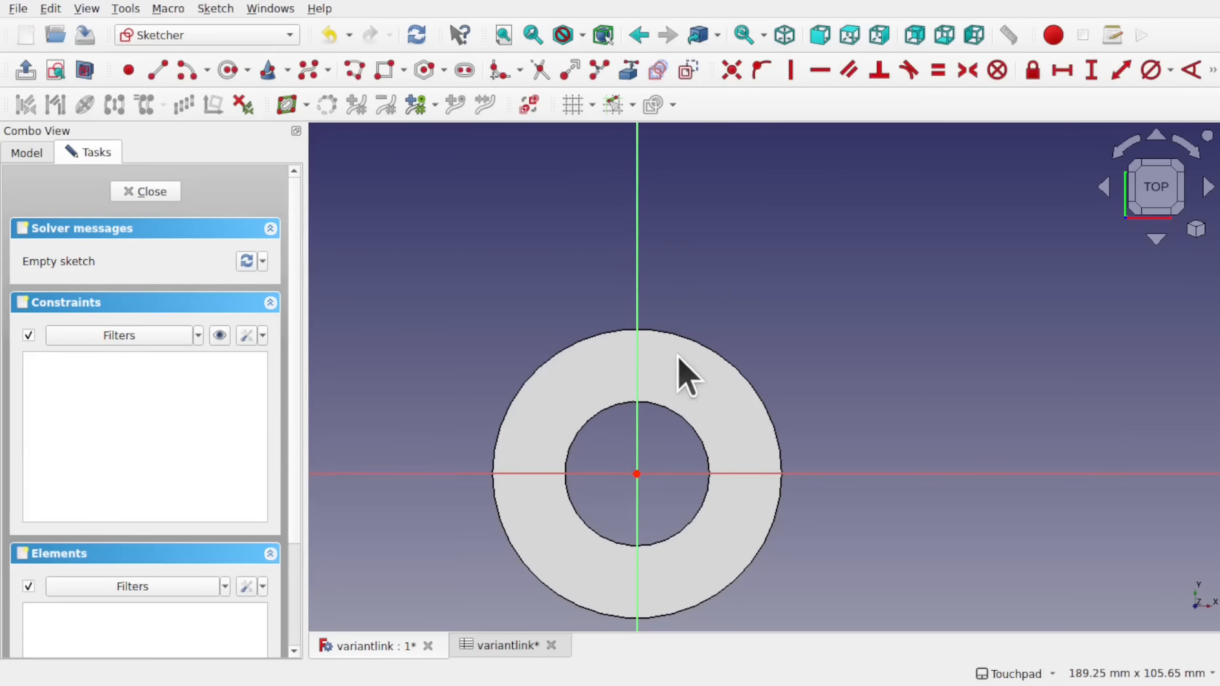
mouse_move(678, 358)
shift+mouse_down()
mouse_move(661, 244)
mouse_move(646, 313)
shift+mouse_up()
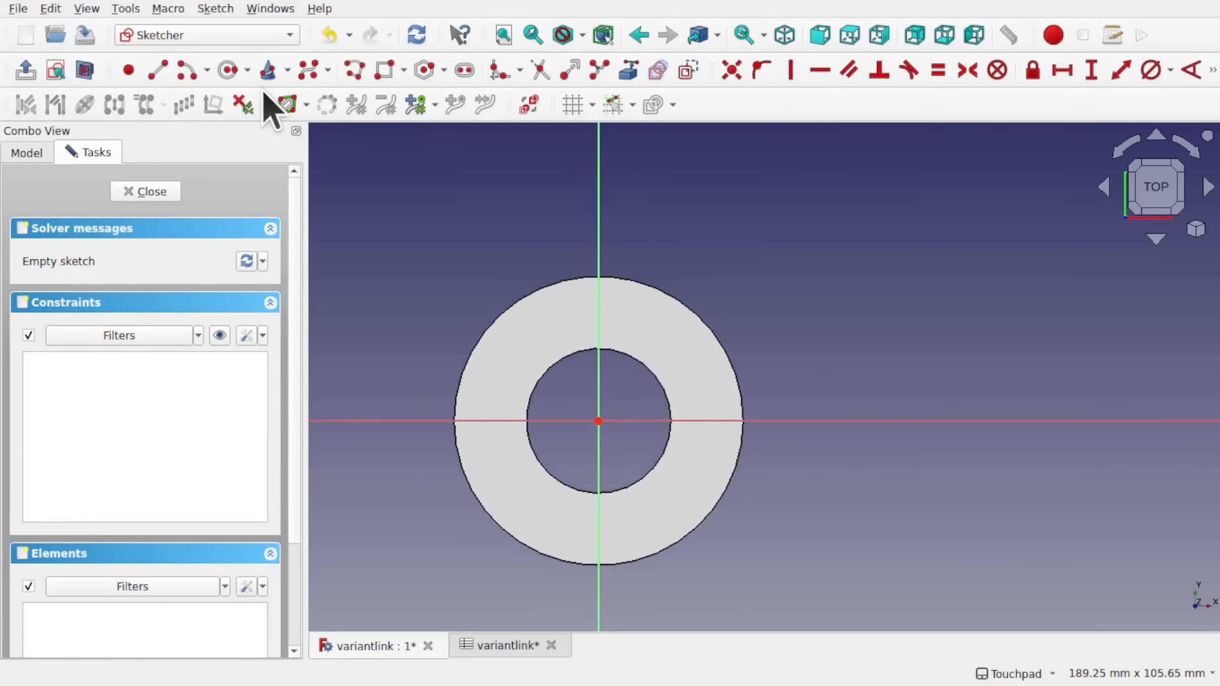
- Draw a small circle centred on the vertical axis about 21.5 mm above the origin, between the ring's inner and outer edges
click(230, 74)
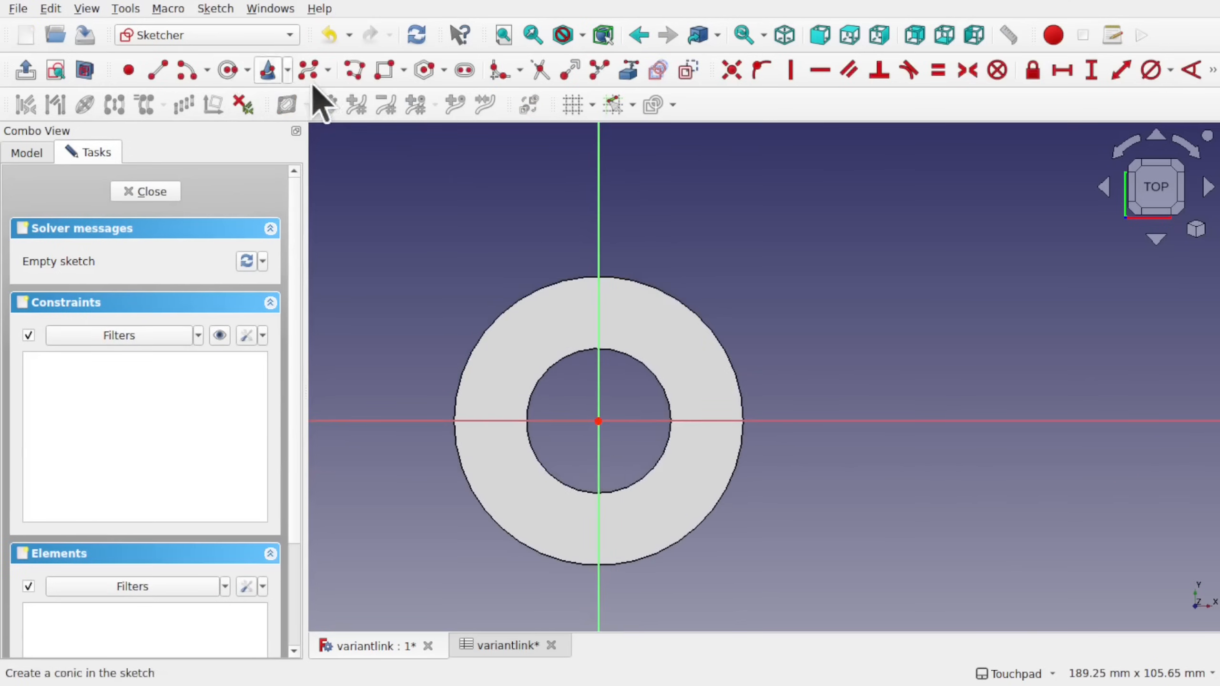
click(604, 317)
click(625, 332)
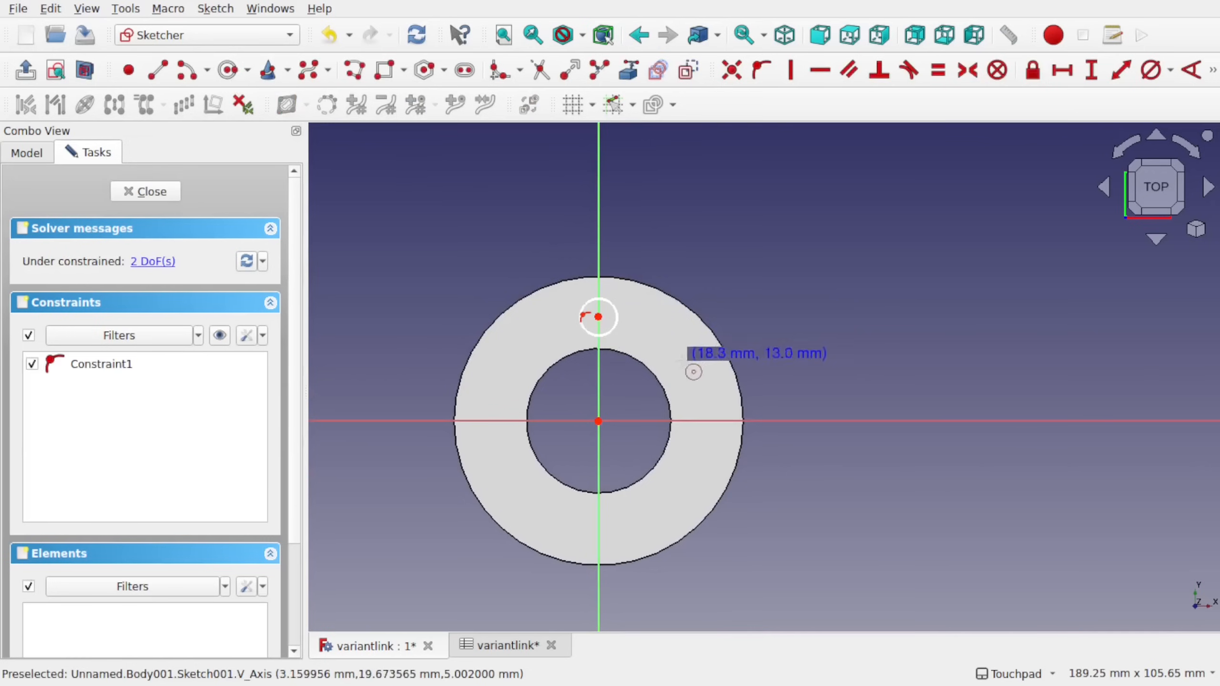
scroll(646, 358, up, 5)
scroll(646, 358, down, 3)
scroll(637, 346, up, 1)
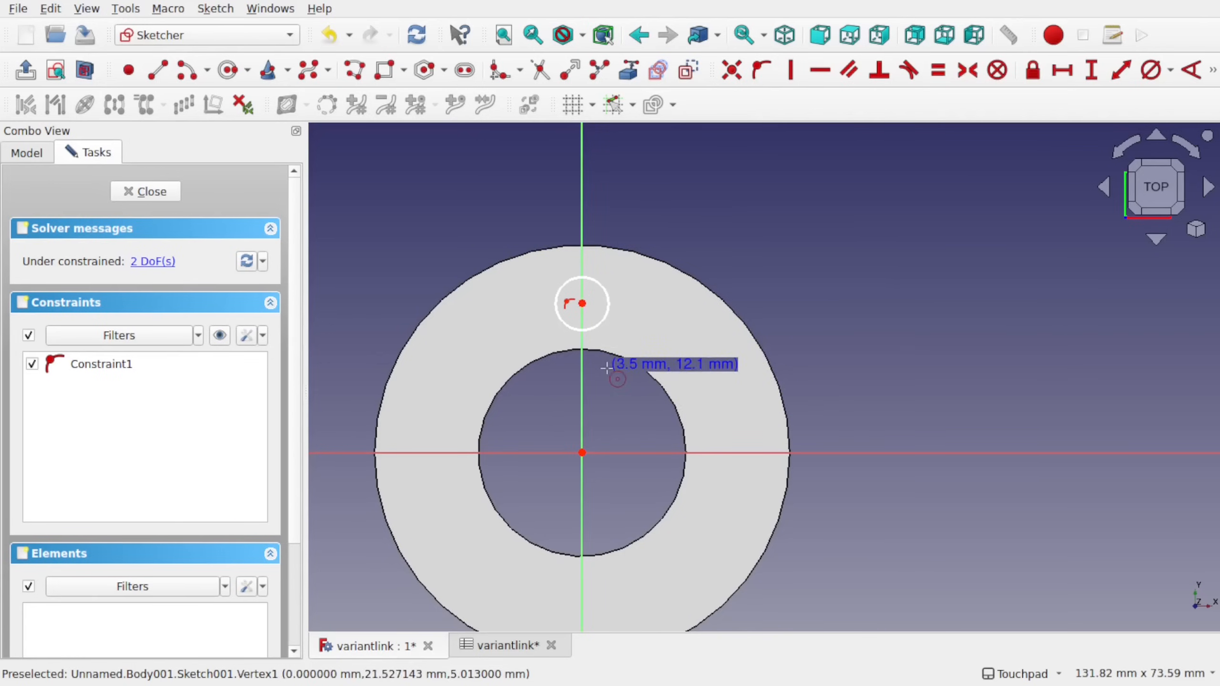
right_click(569, 365)
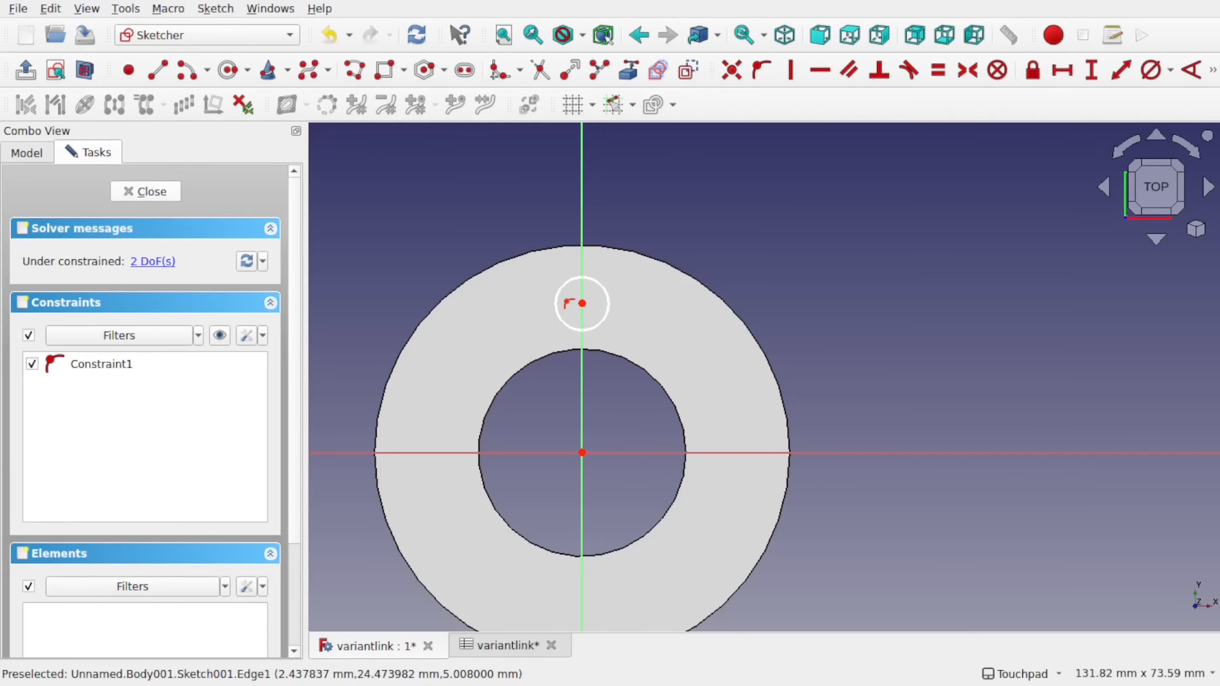
- Leave the sketch and pocket its small circle 5 mm deep into the ring
key(Escape)
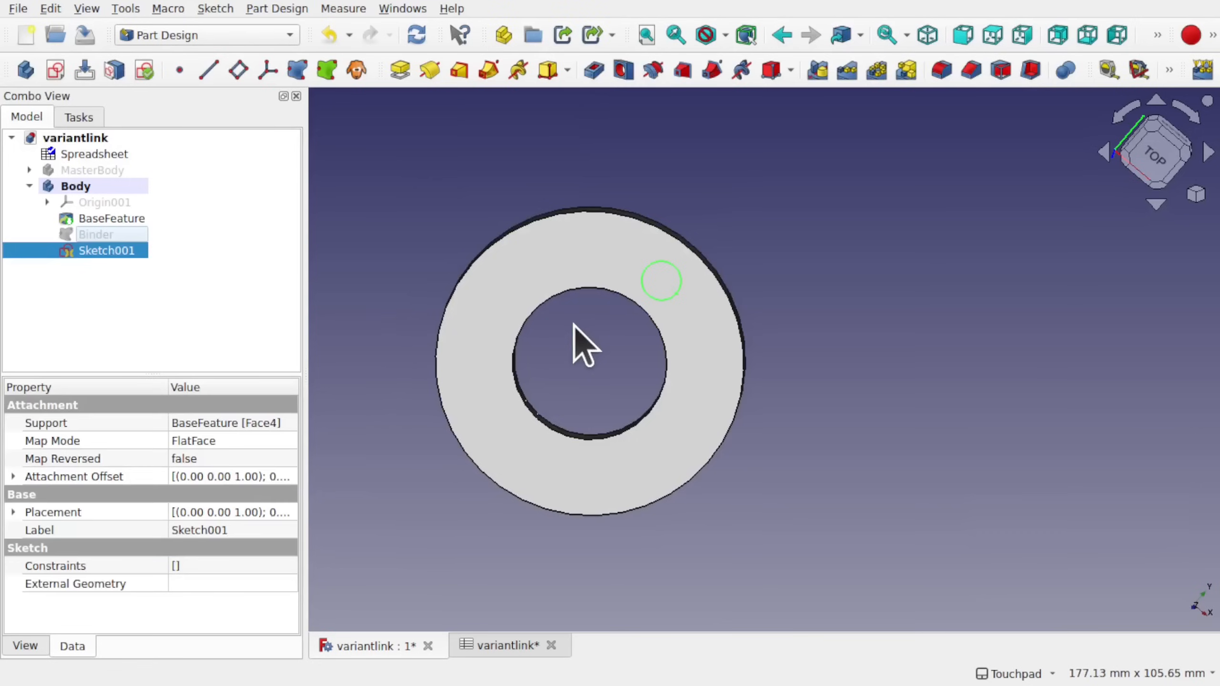
click(596, 72)
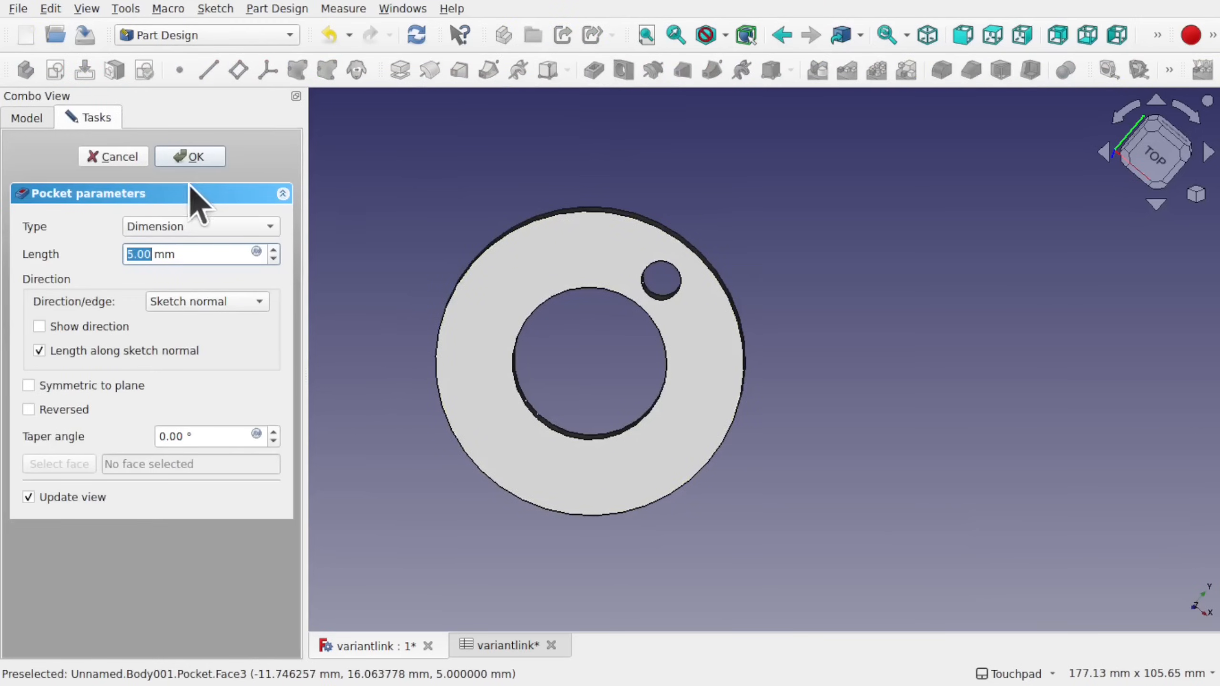
click(188, 158)
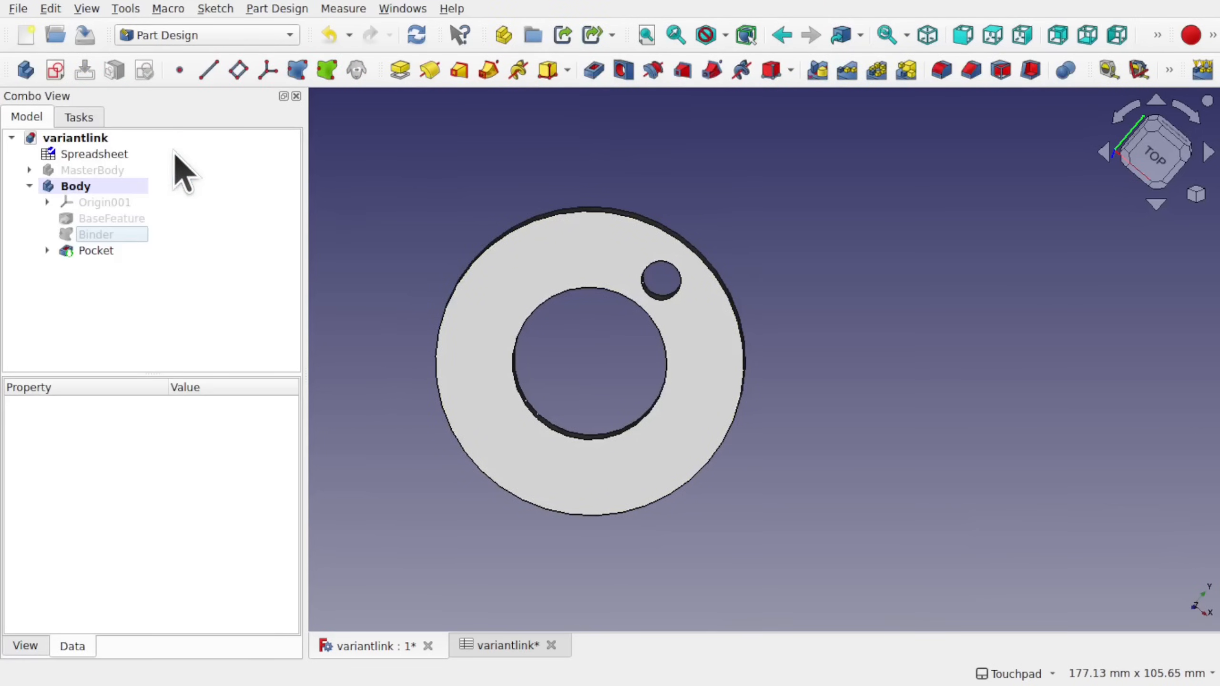
- Set the Binder's Pad Height to Low and its Configuration to Large
click(105, 234)
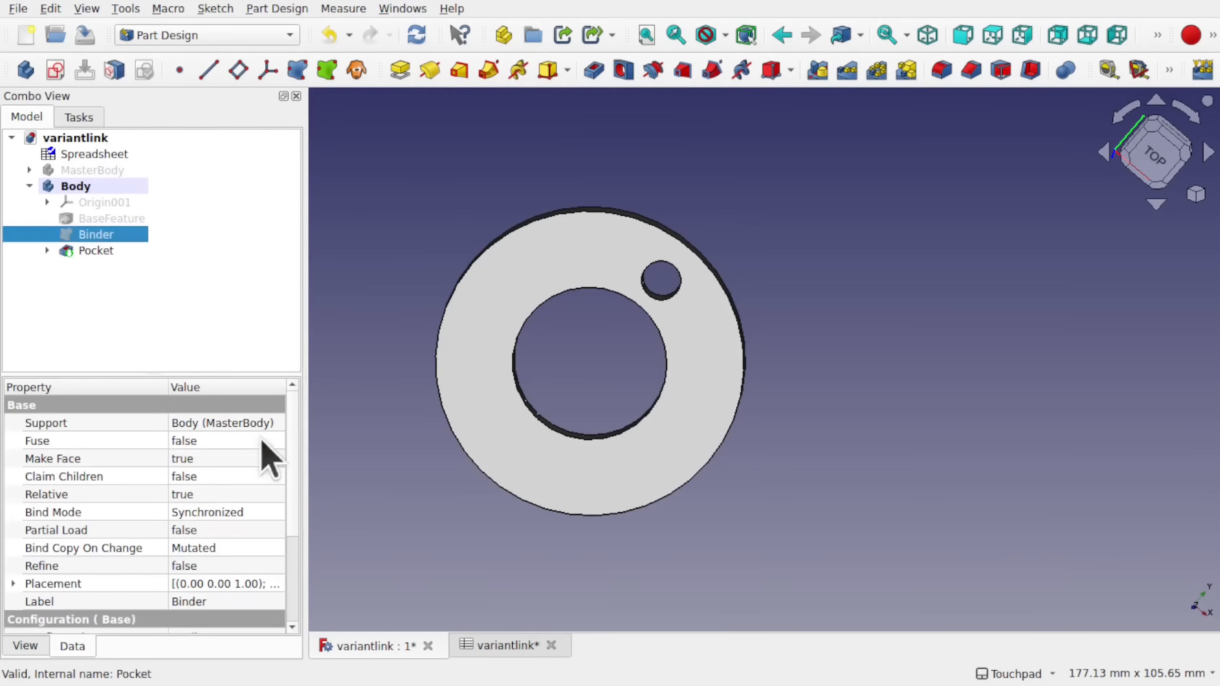
scroll(292, 565, down, 3)
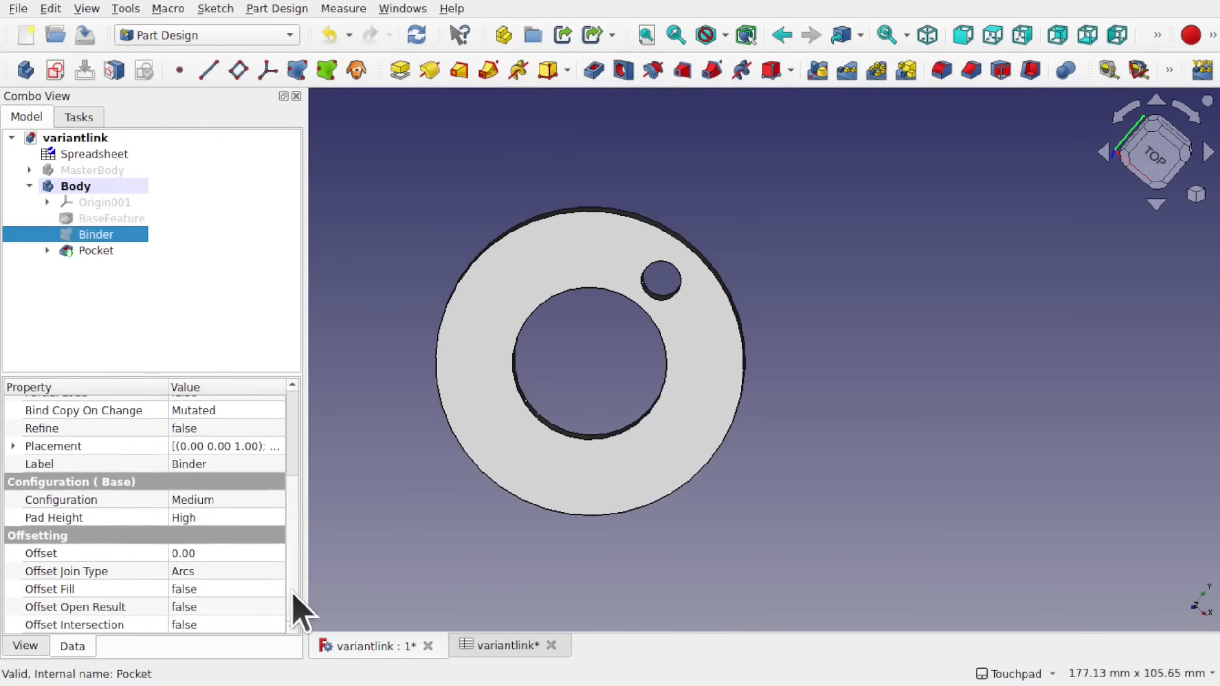
click(215, 522)
click(219, 523)
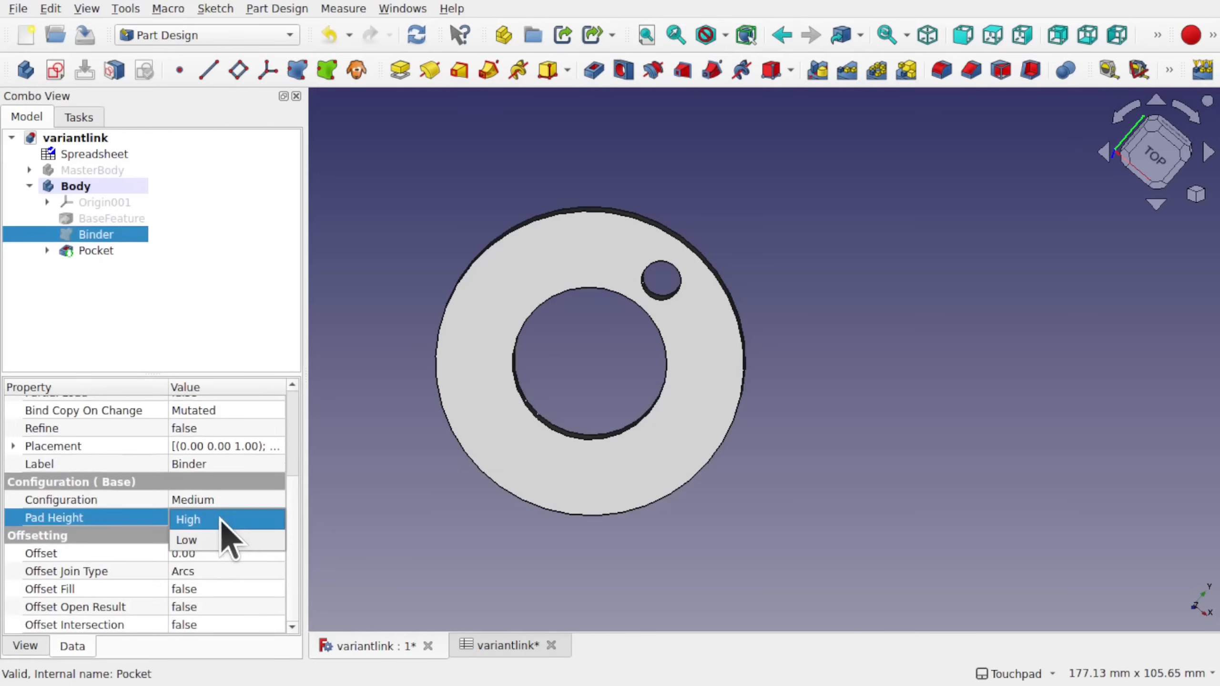
click(223, 540)
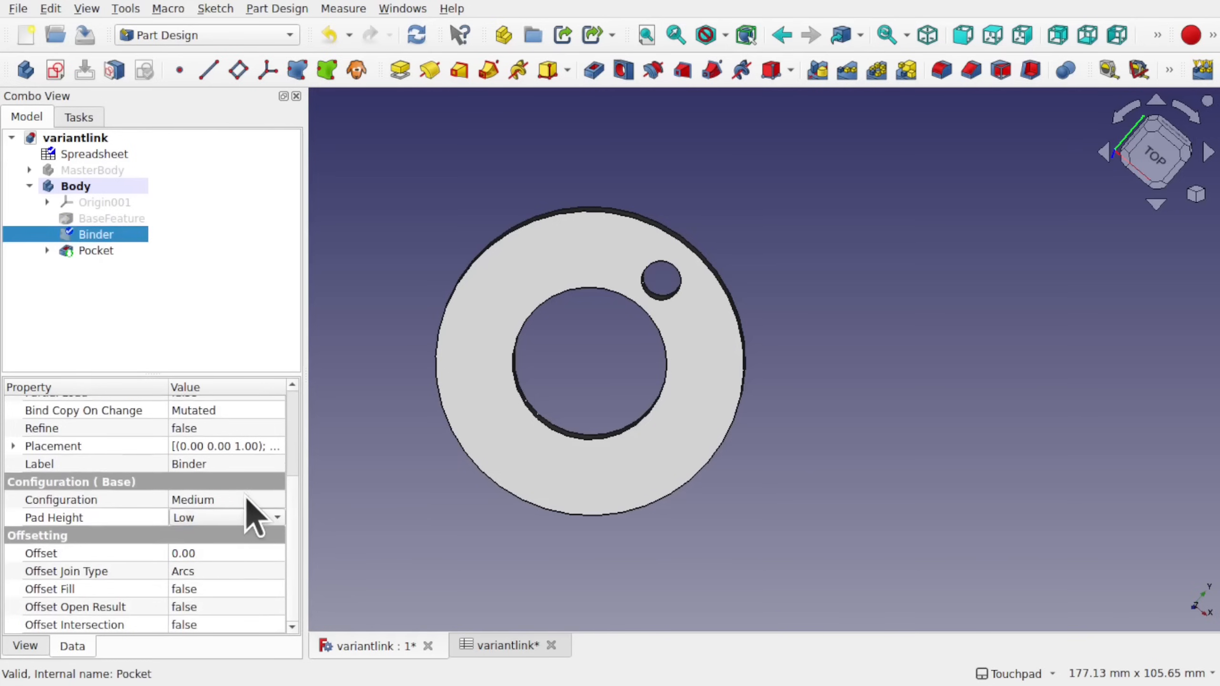
click(251, 516)
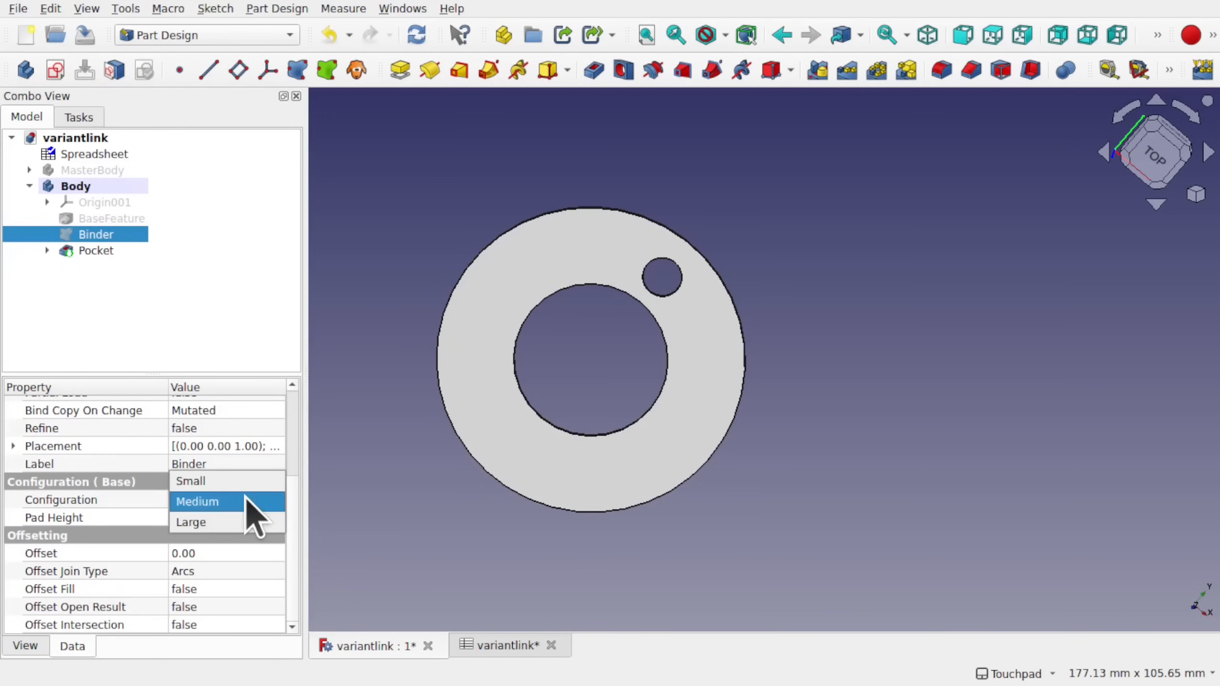
click(238, 522)
click(445, 531)
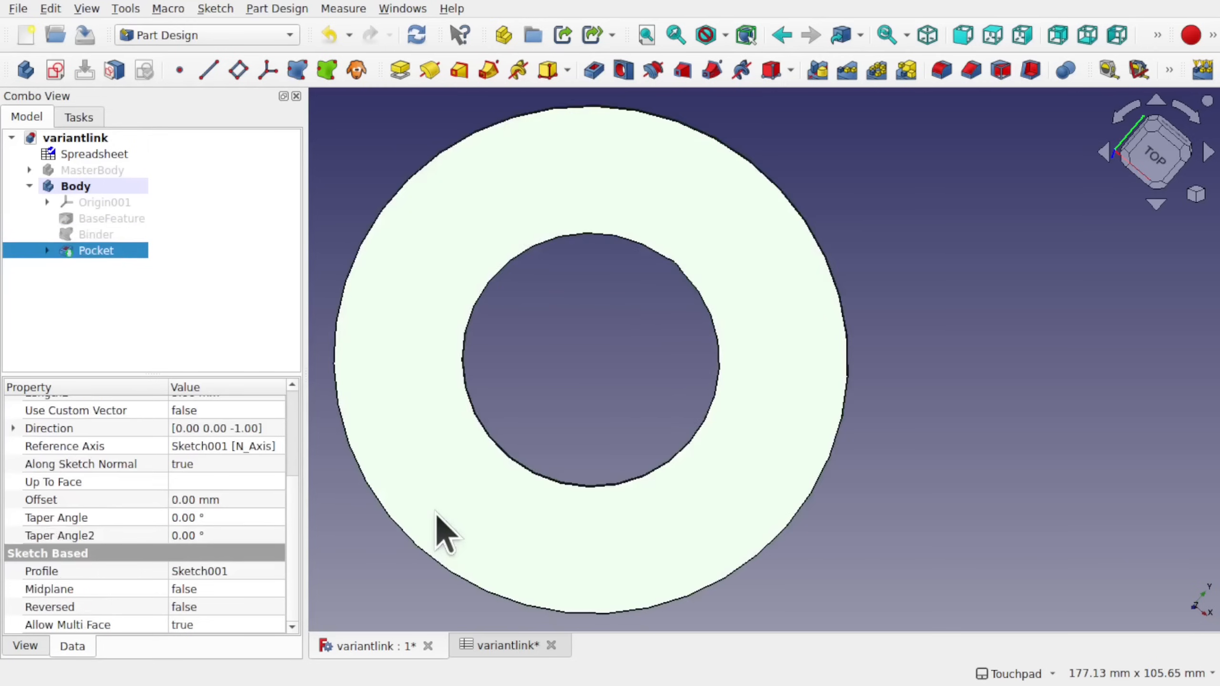
- Inspect the pocket's position on the ring's inner edge and reopen the pocket's sketch for editing
scroll(665, 273, up, 10)
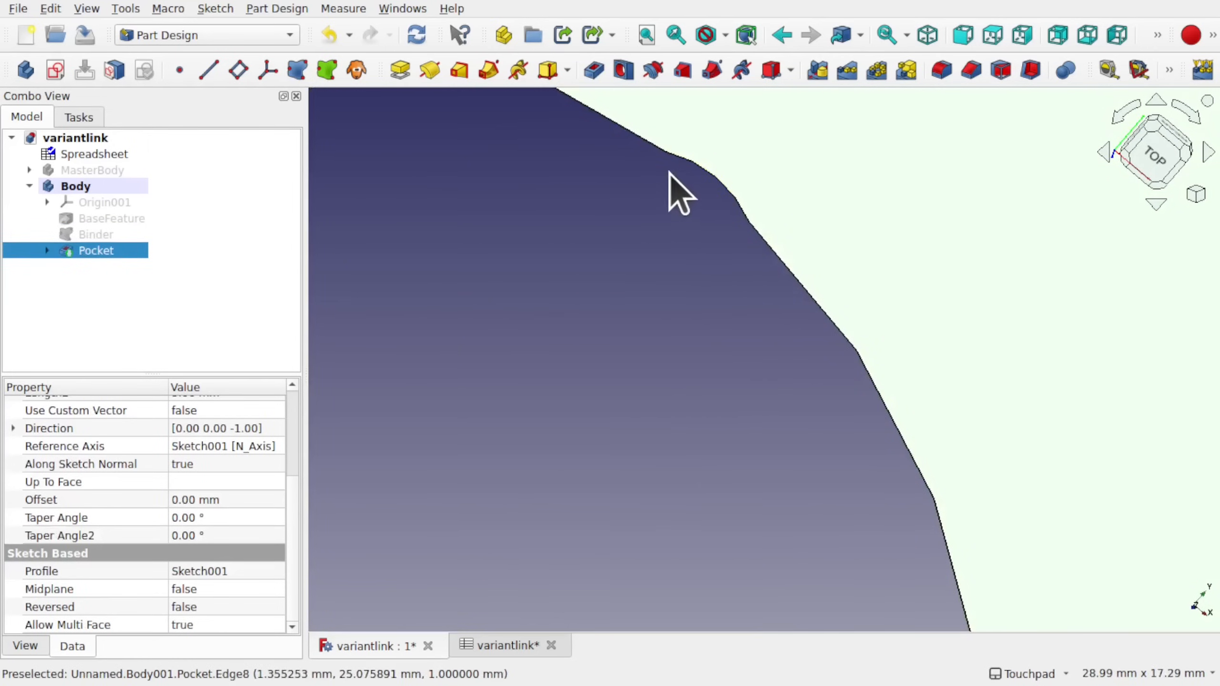
click(47, 250)
click(103, 272)
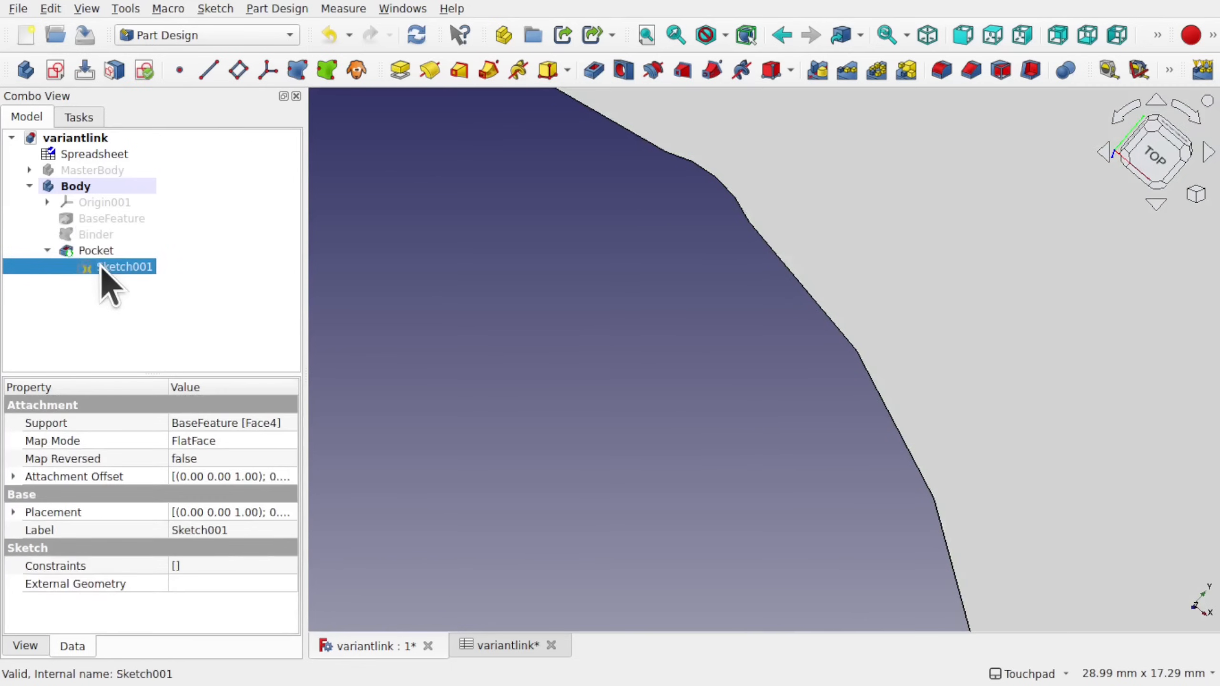
scroll(667, 316, down, 10)
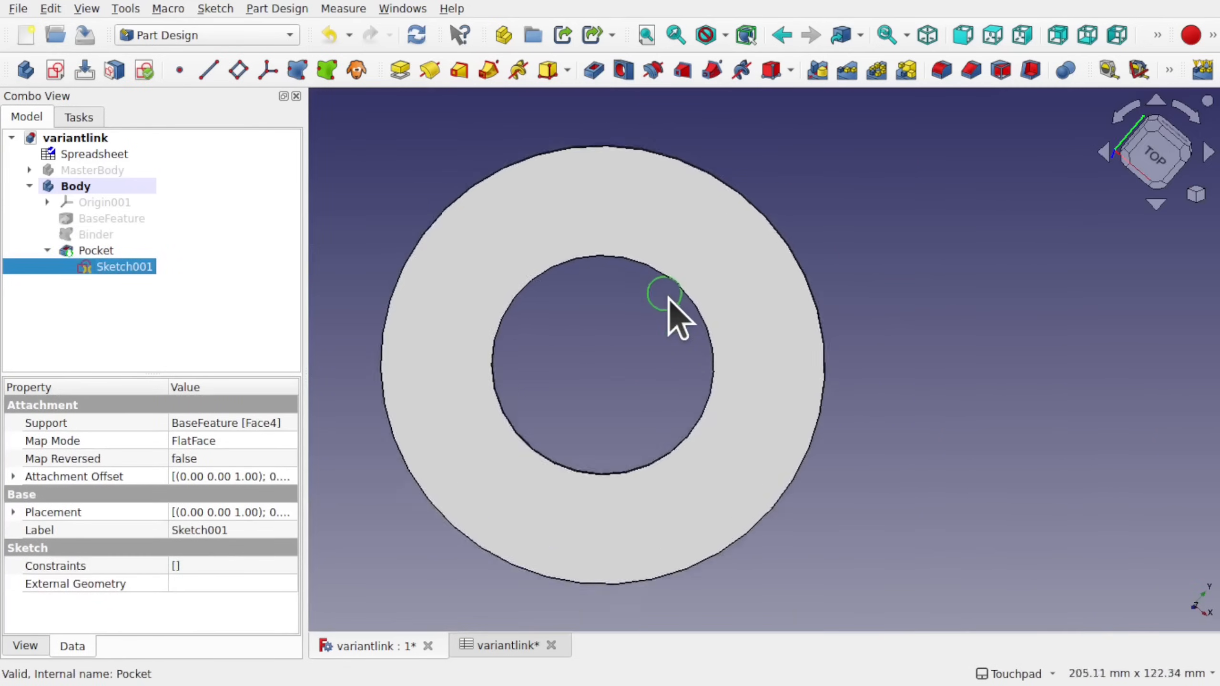
scroll(671, 301, up, 4)
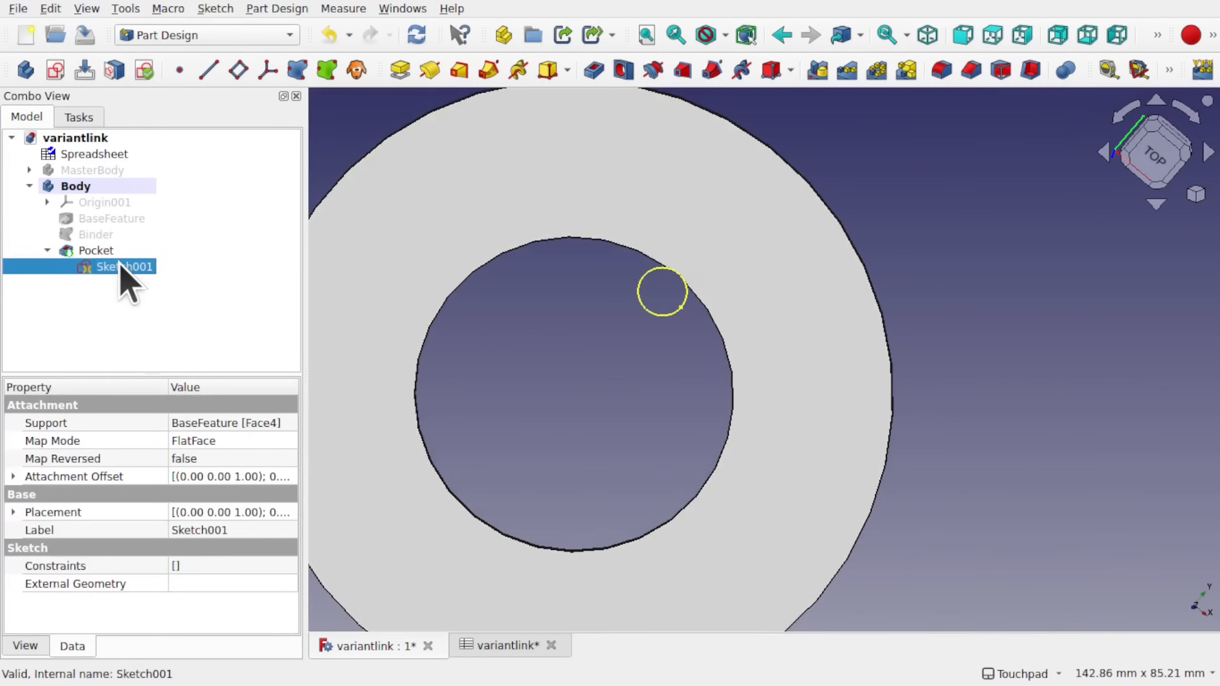
double_click(120, 265)
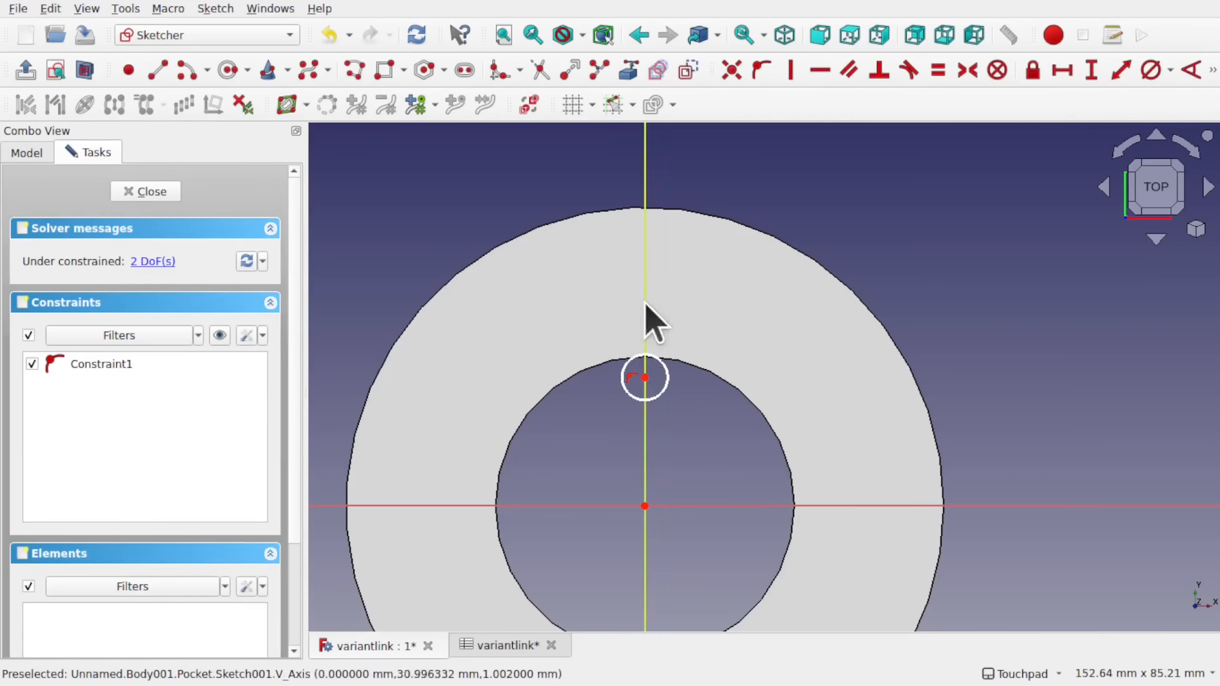
- Reference the ring's inner and outer edges as external geometry and move the small circle along the vertical axis to about 39 mm above the origin
click(629, 71)
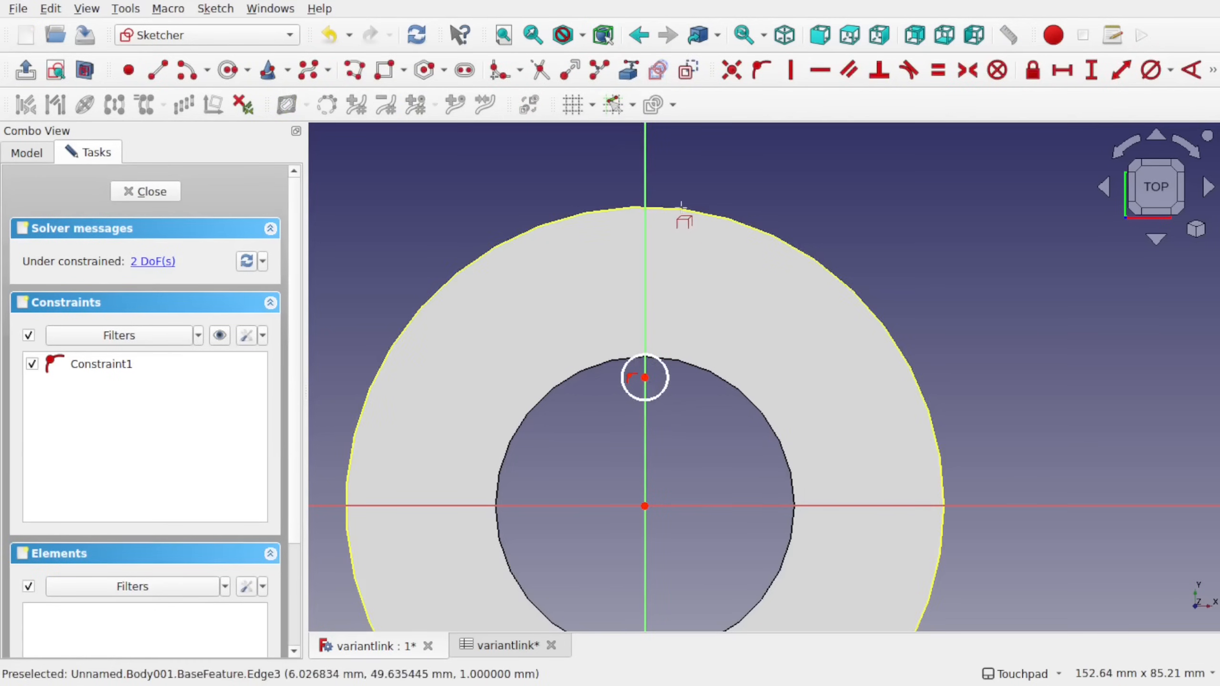
click(703, 372)
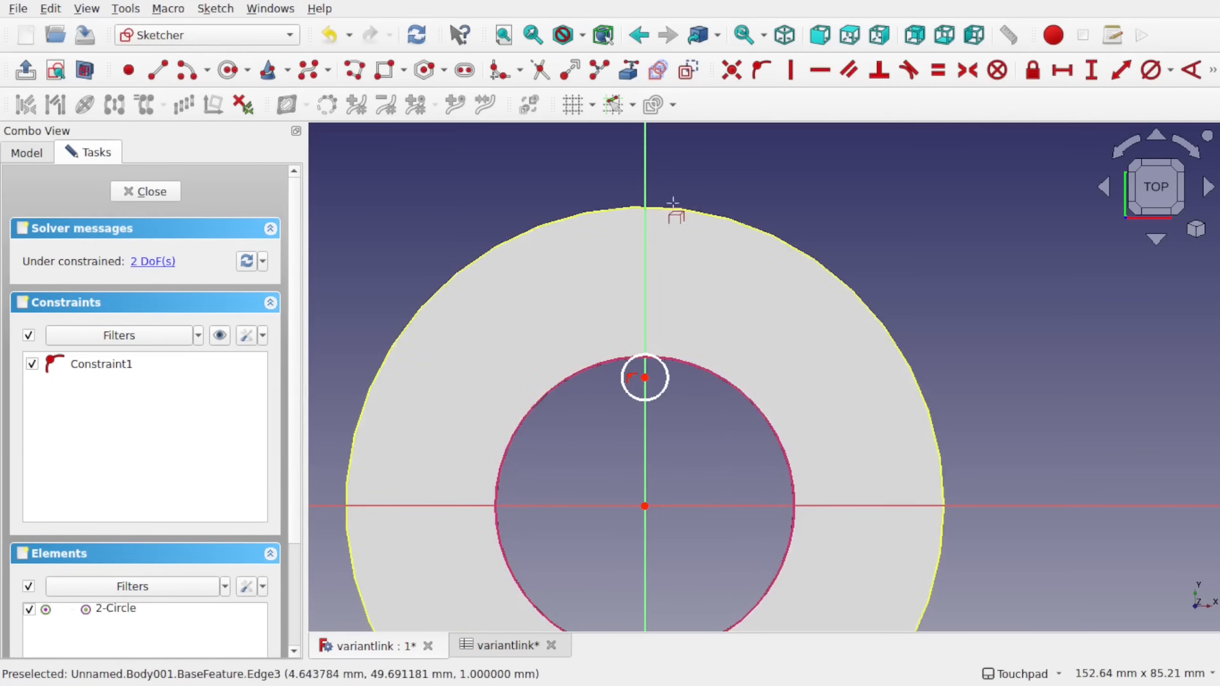
click(676, 208)
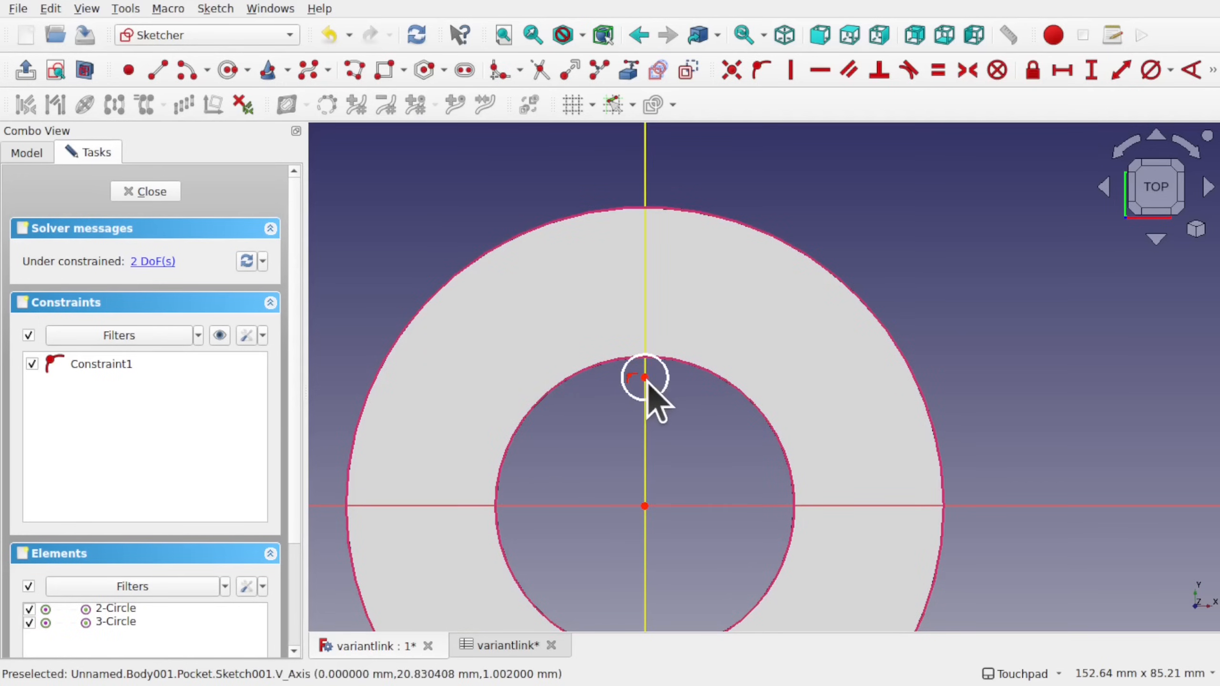
drag(645, 378, 645, 273)
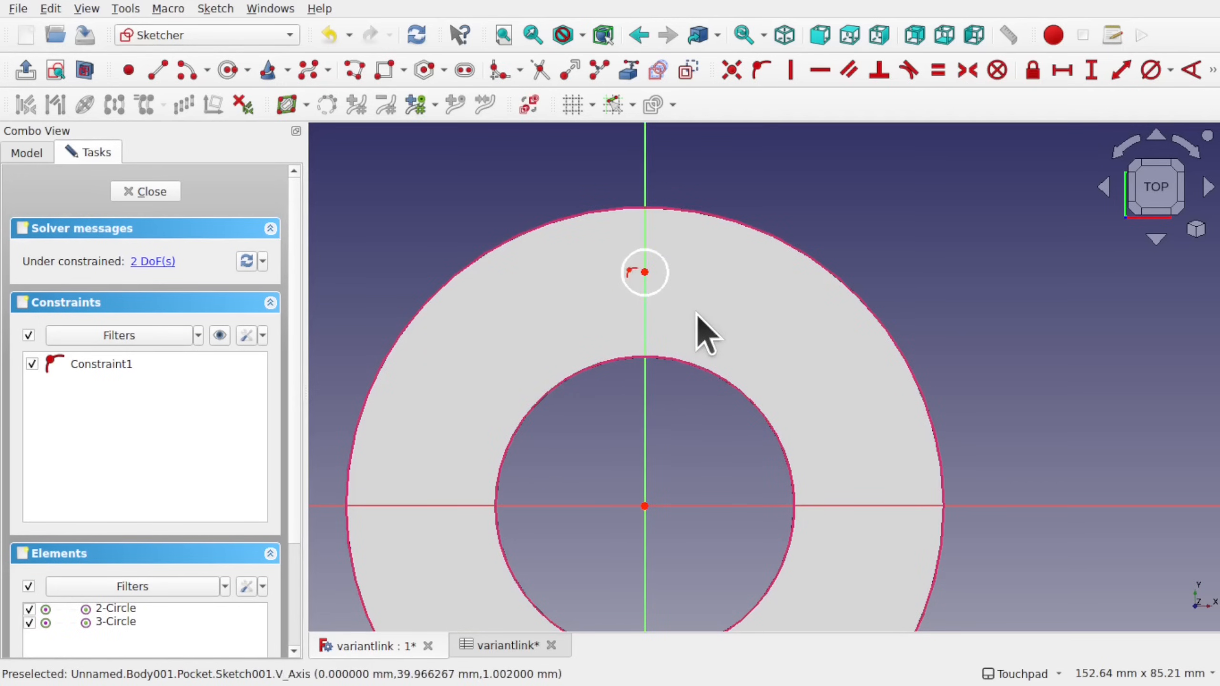
- Place two points on the vertical axis, about 19 mm and about 57 mm above the origin
click(128, 71)
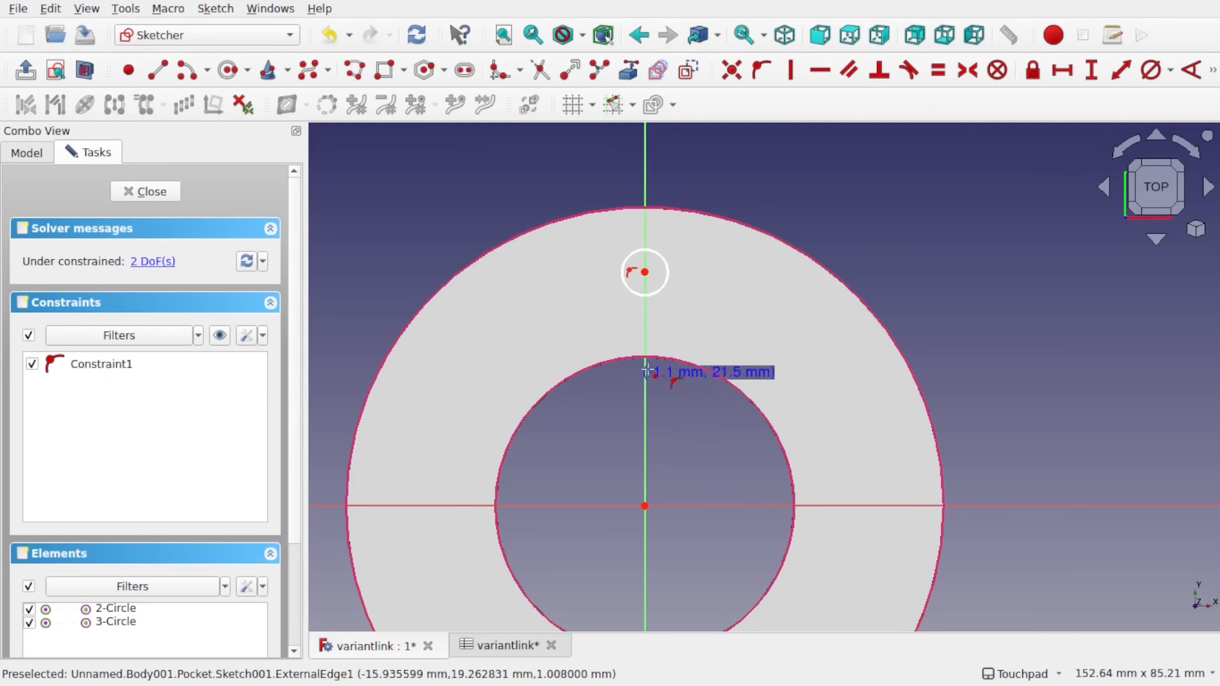
click(640, 394)
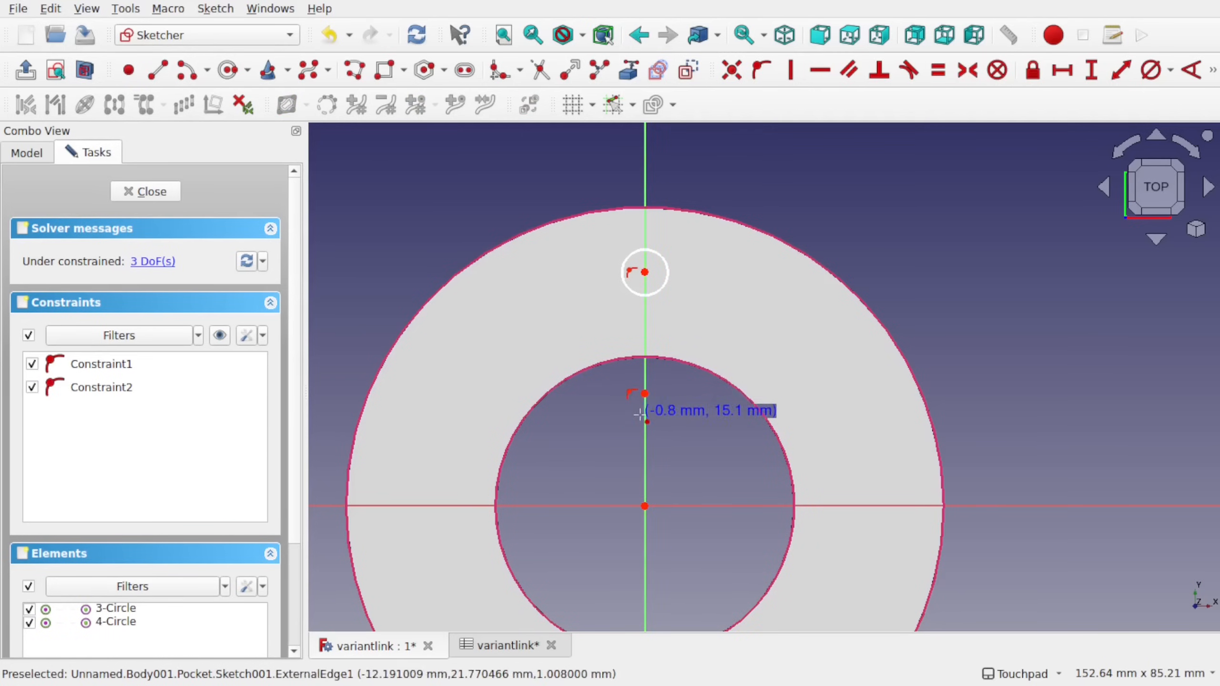
click(643, 167)
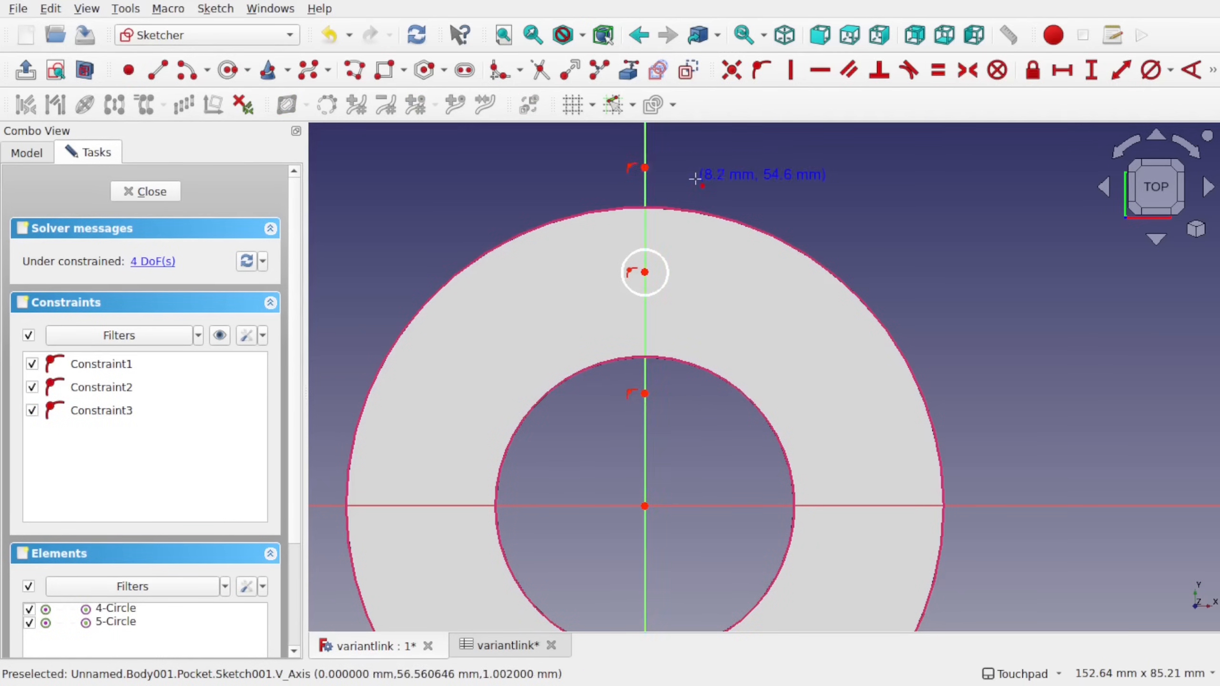
- Constrain the upper point onto the ring's outer edge
click(645, 169)
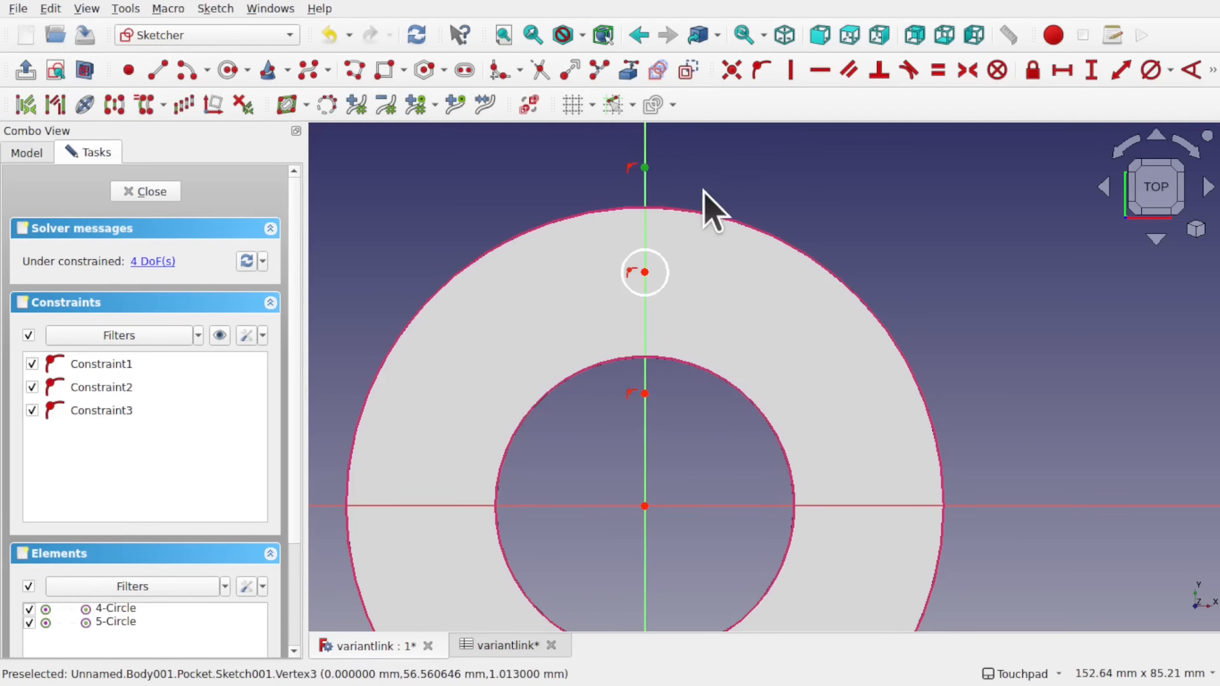
click(726, 219)
click(761, 73)
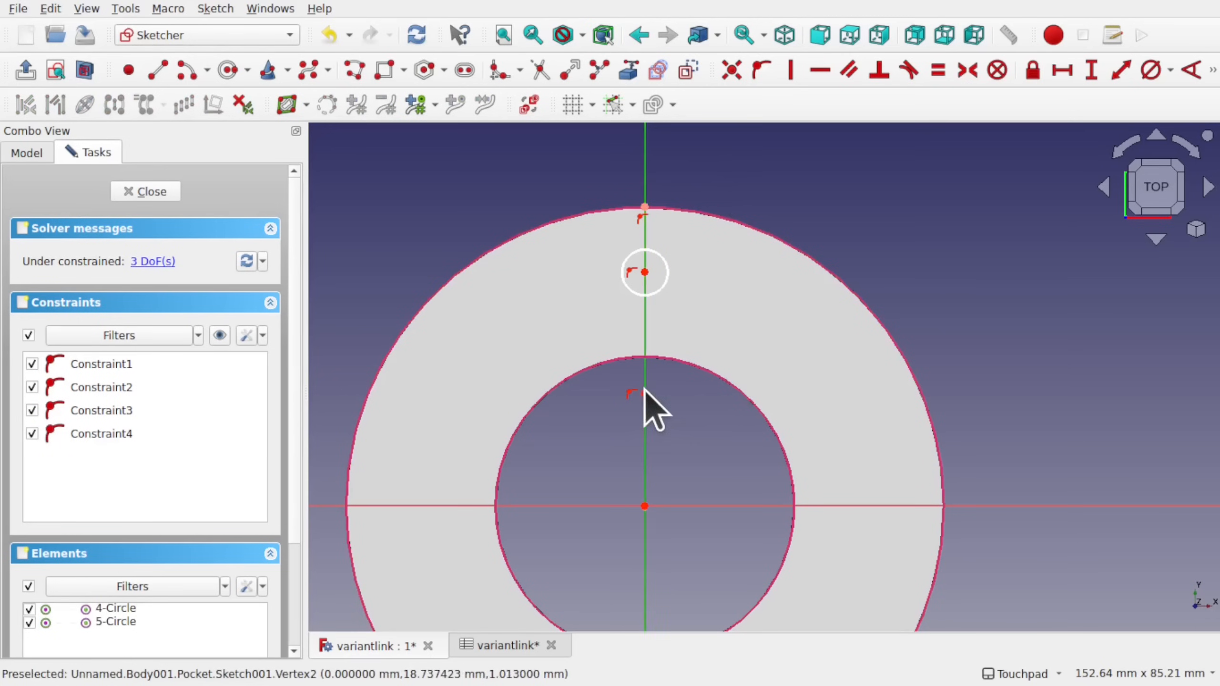
- Constrain the lower point onto the ring's inner edge
click(672, 357)
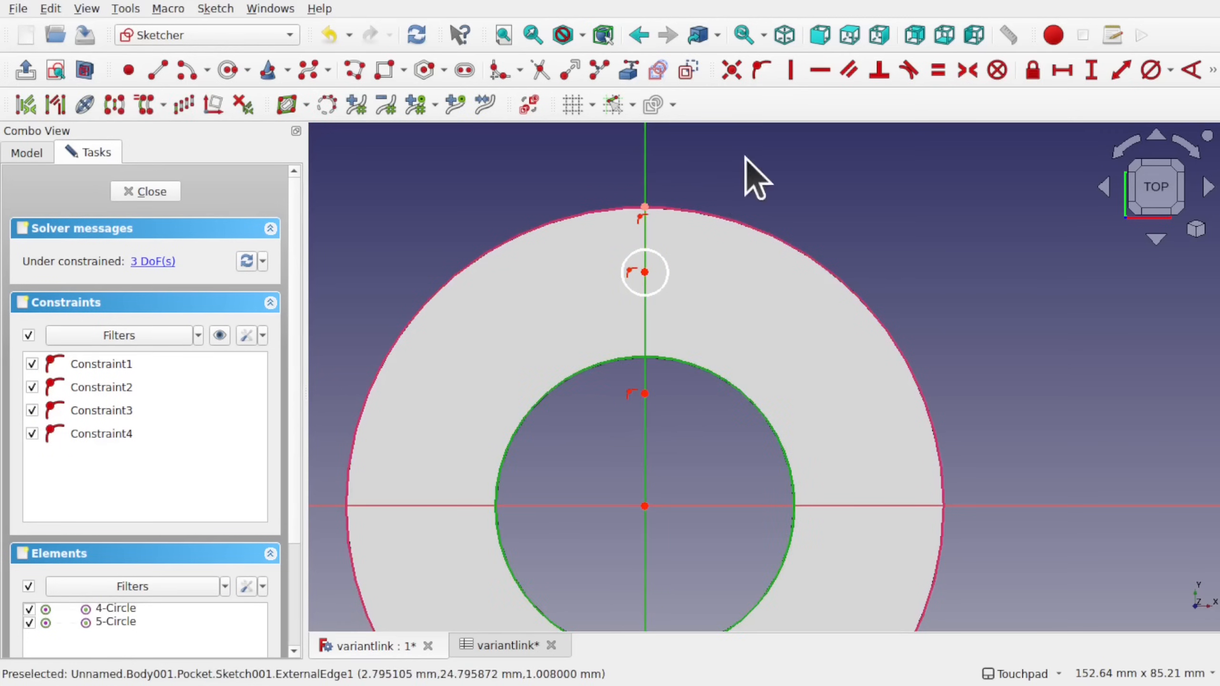
click(761, 72)
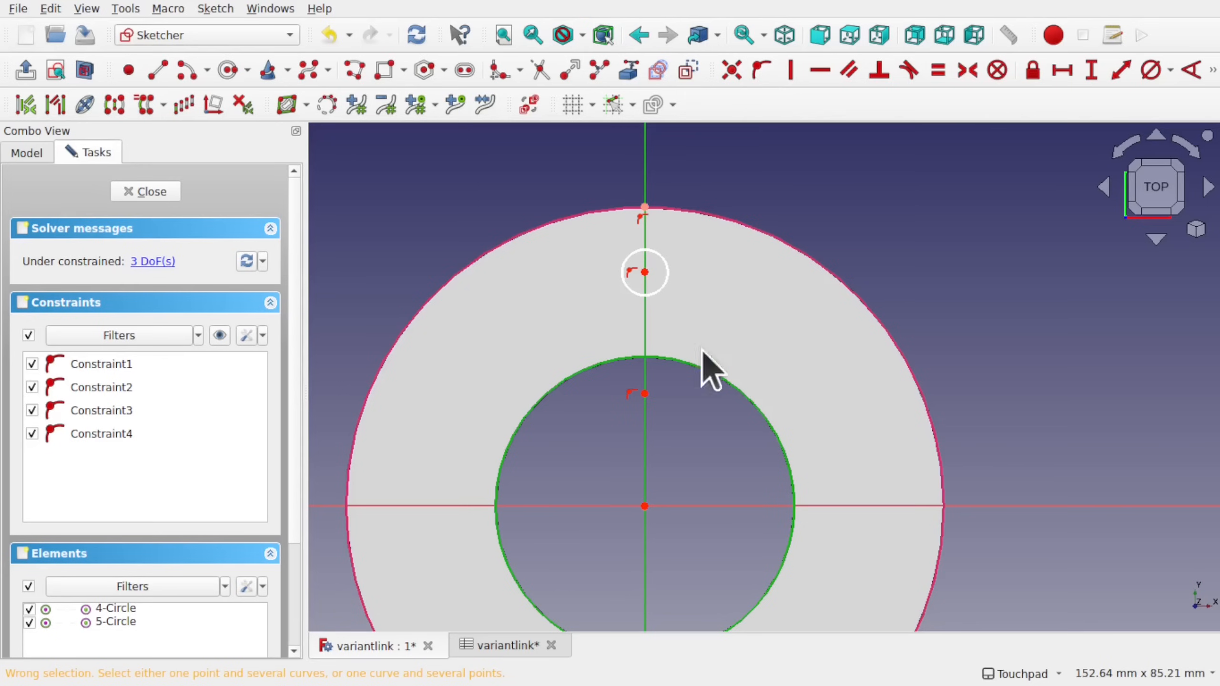
click(664, 384)
click(644, 393)
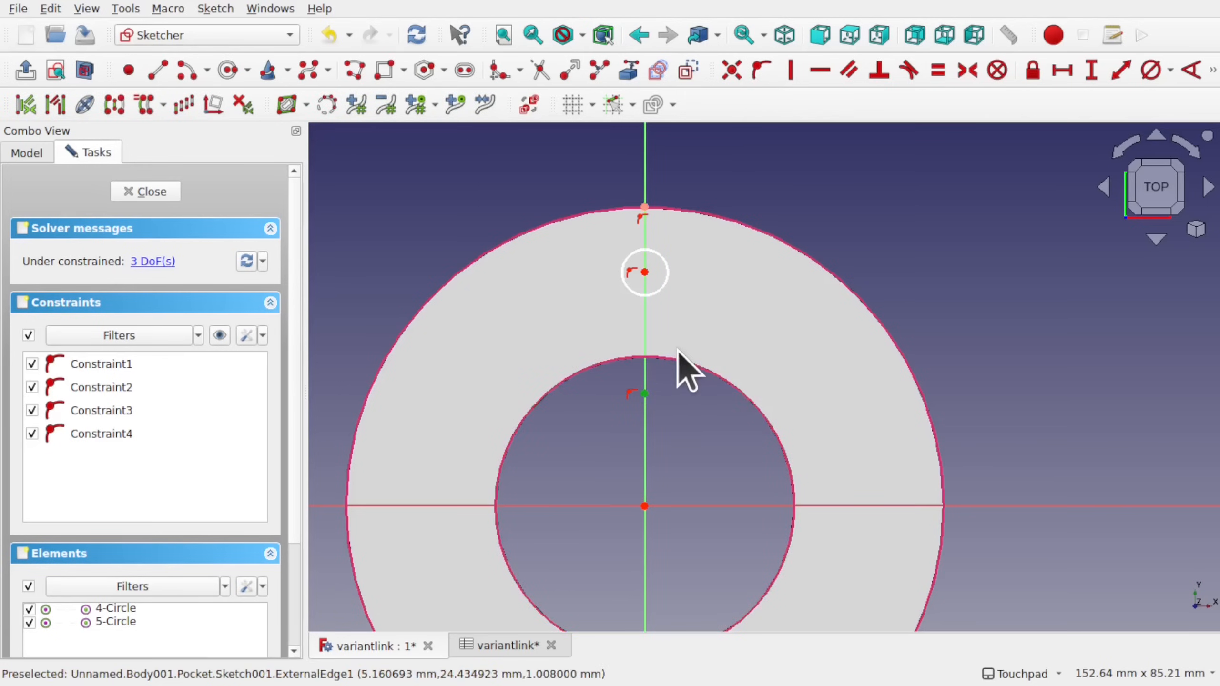
click(677, 363)
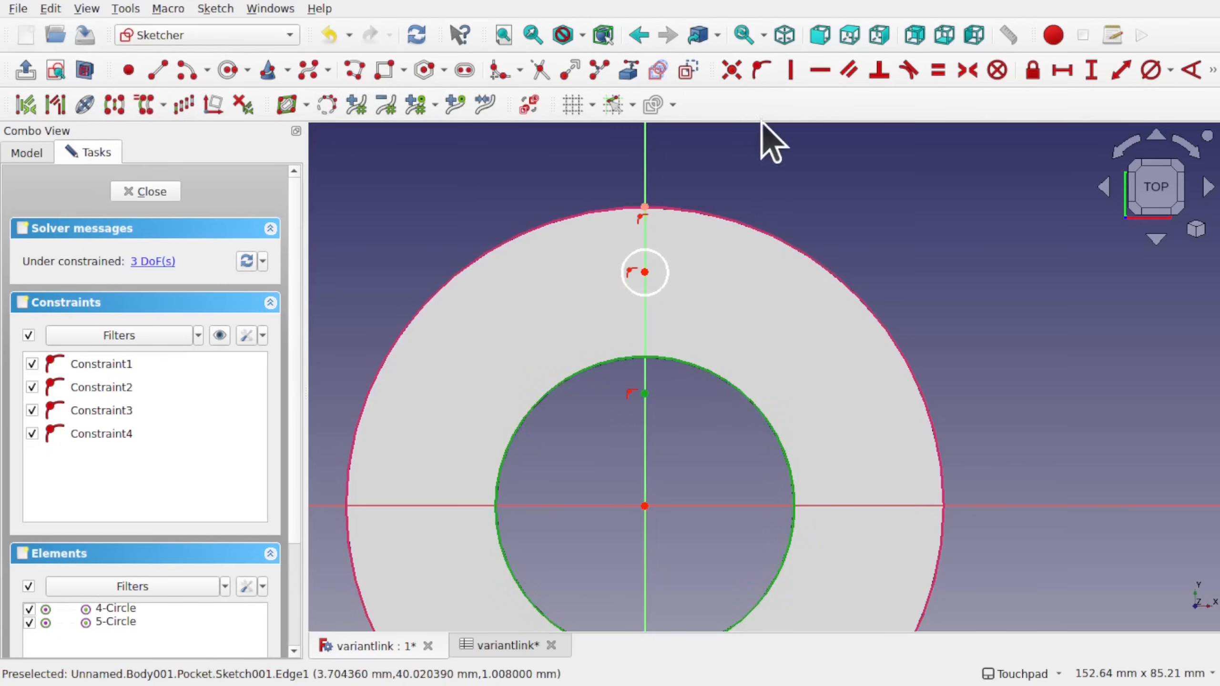
click(761, 72)
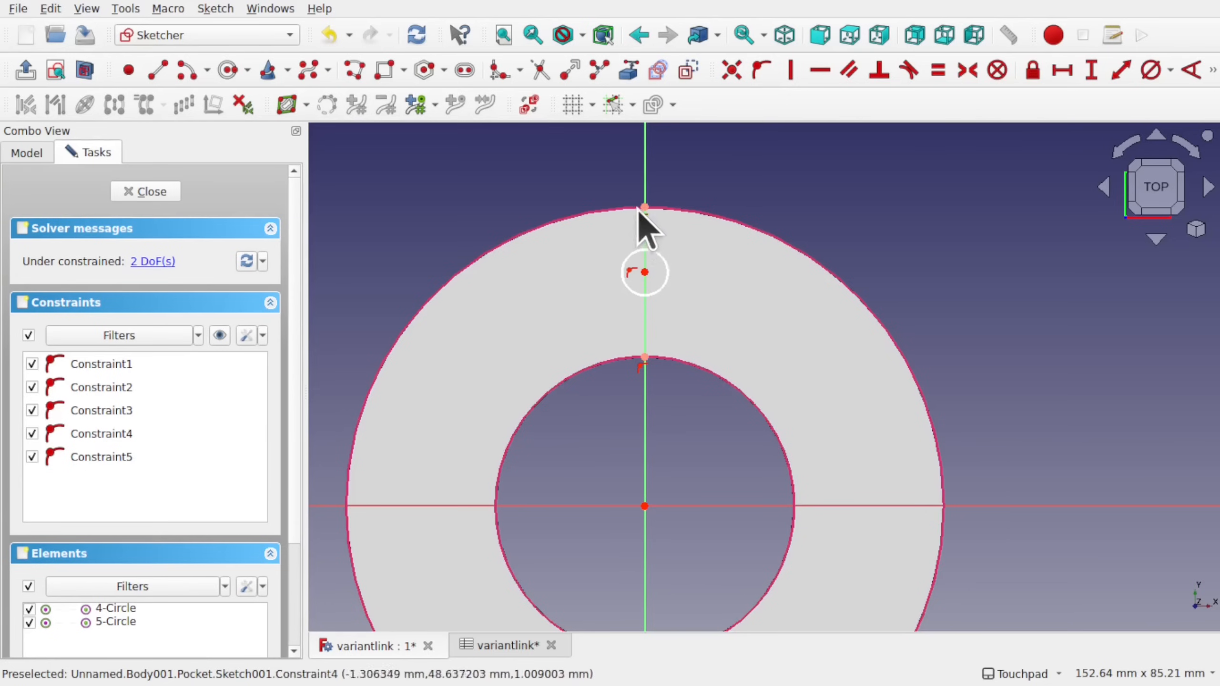
- Constrain the small circle's centre symmetrically between the two edge points and delete the redundant constraint
click(644, 207)
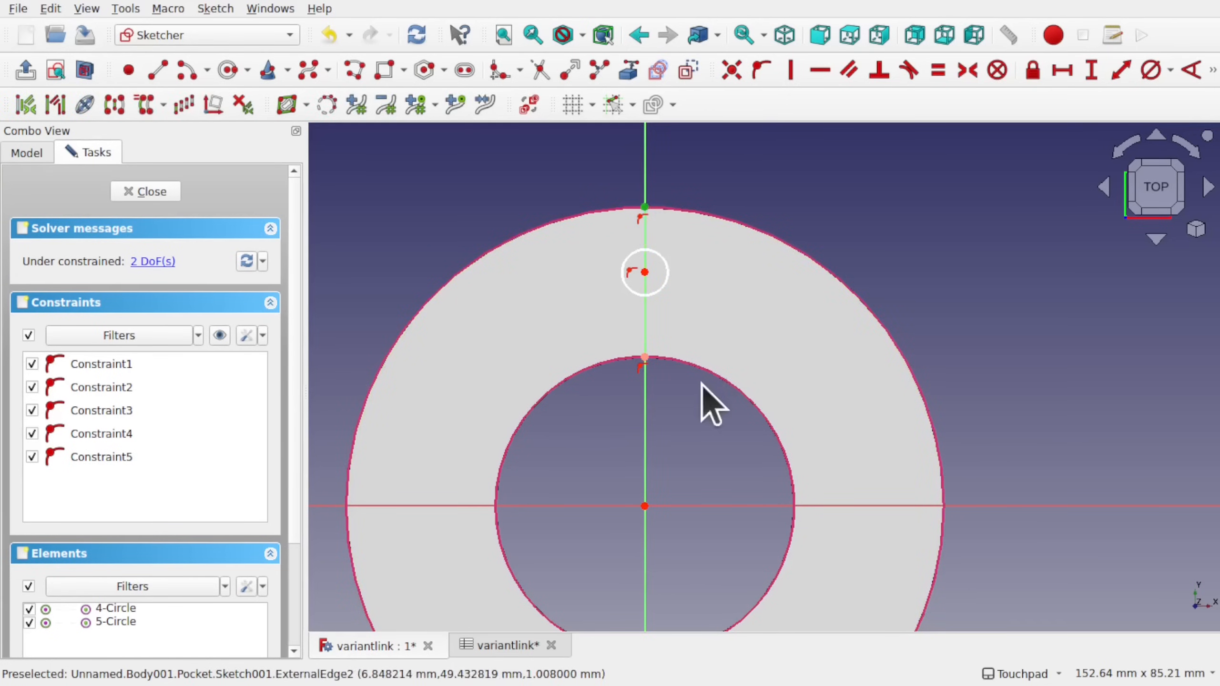
click(645, 357)
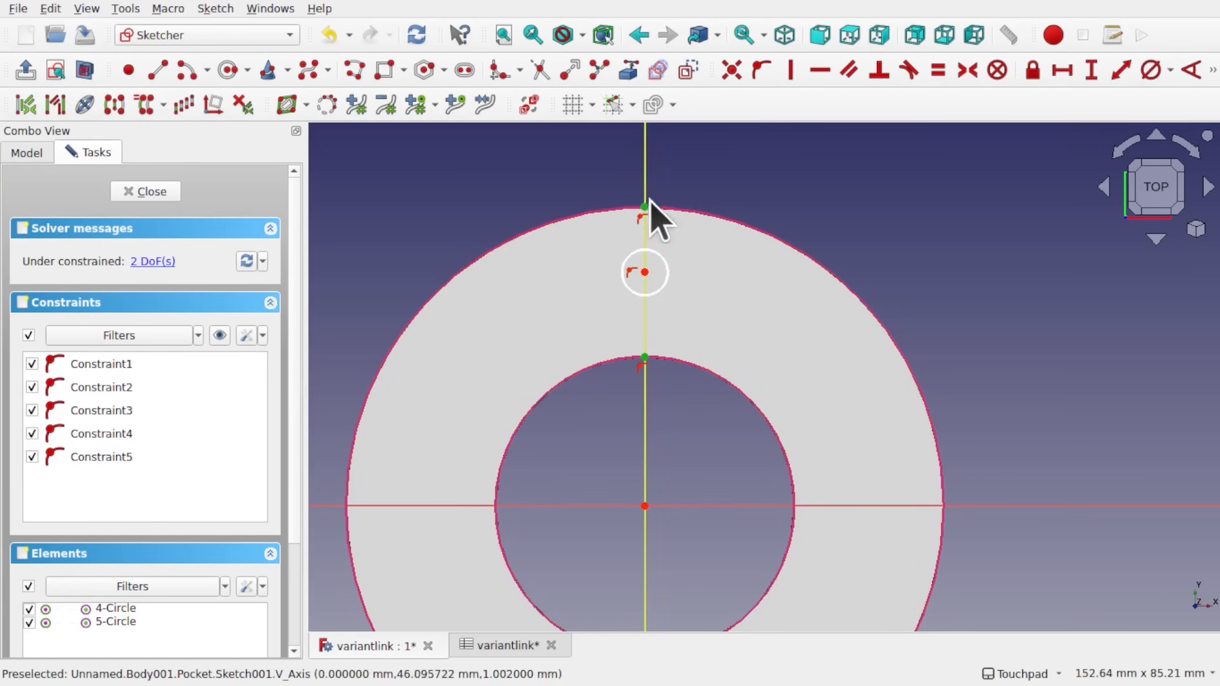
click(647, 281)
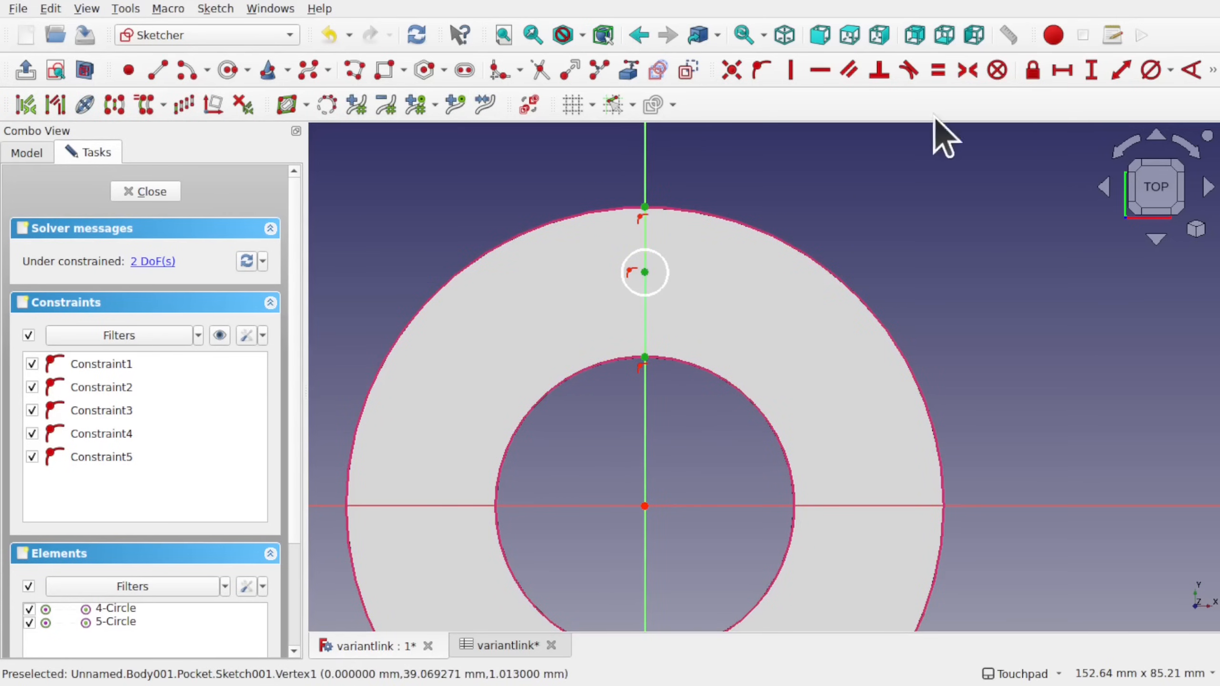
click(968, 71)
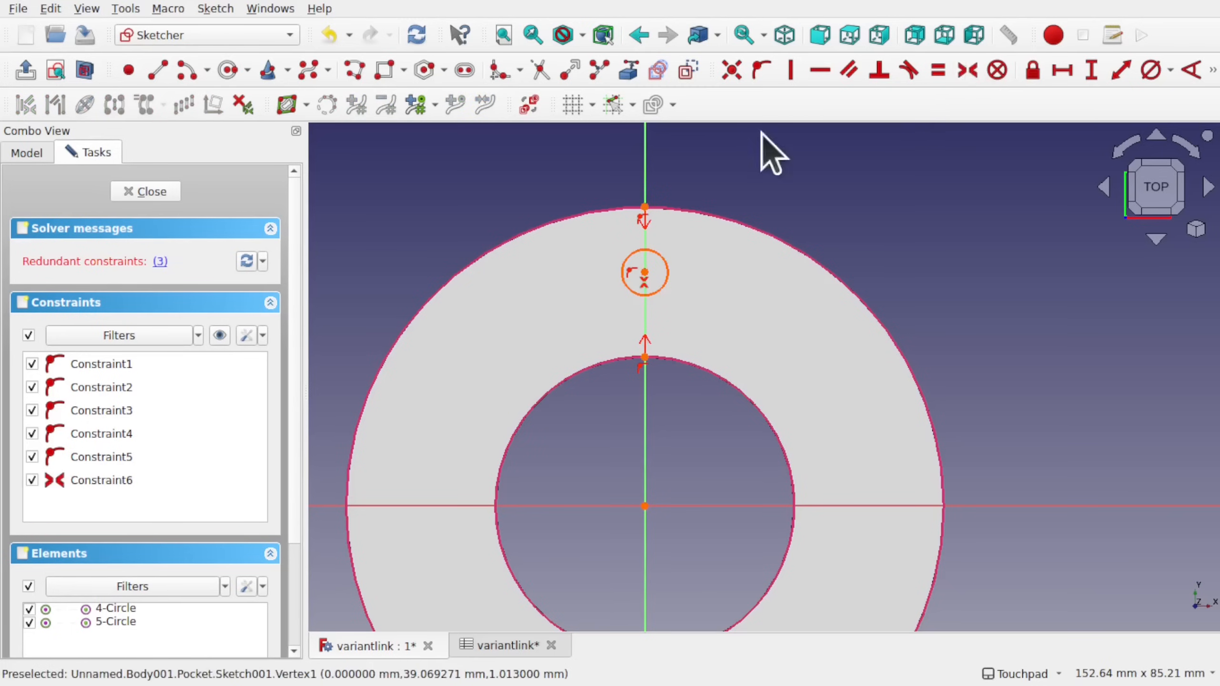
click(157, 261)
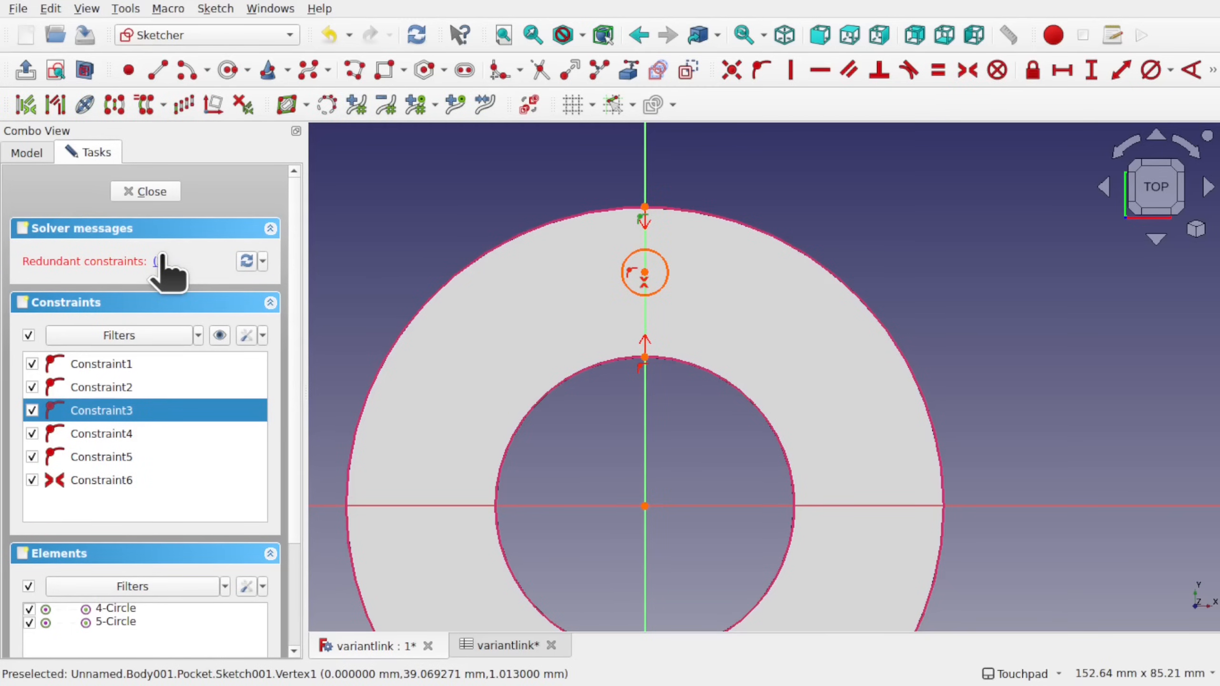
key(Delete)
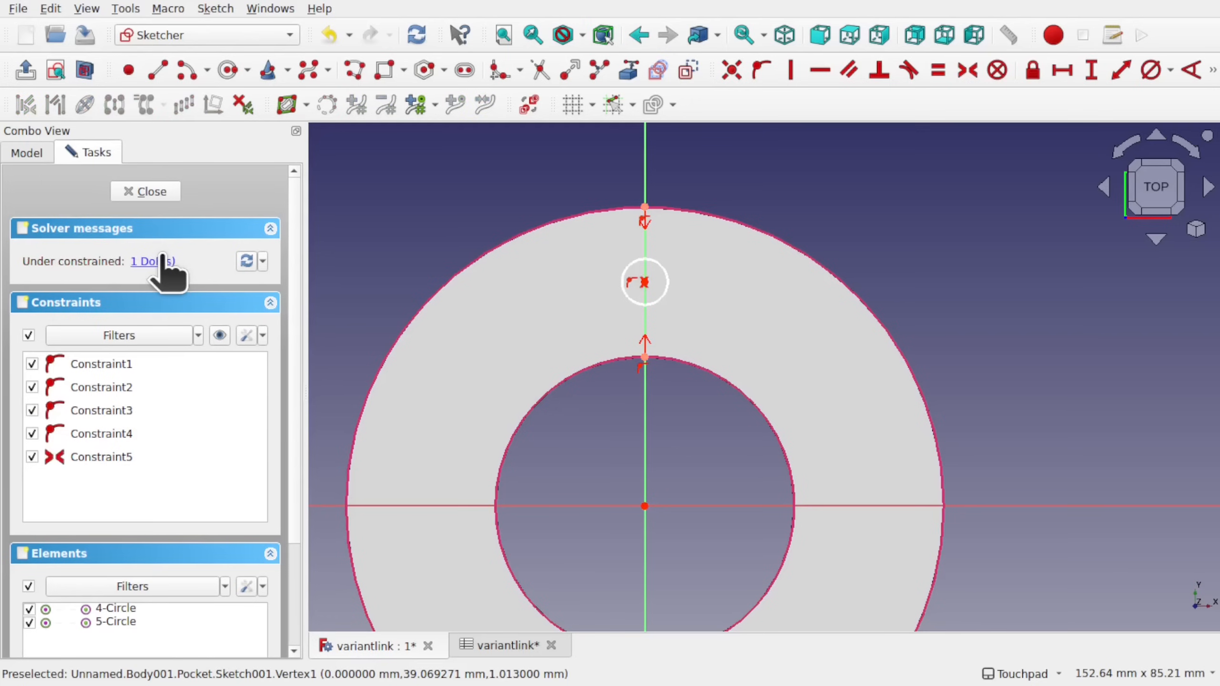
- Enlarge the small circle between the ring's edges, constrain its diameter to 10 mm and close the sketch
mouse_move(669, 292)
mouse_down()
mouse_move(680, 302)
mouse_move(669, 299)
mouse_up()
click(669, 298)
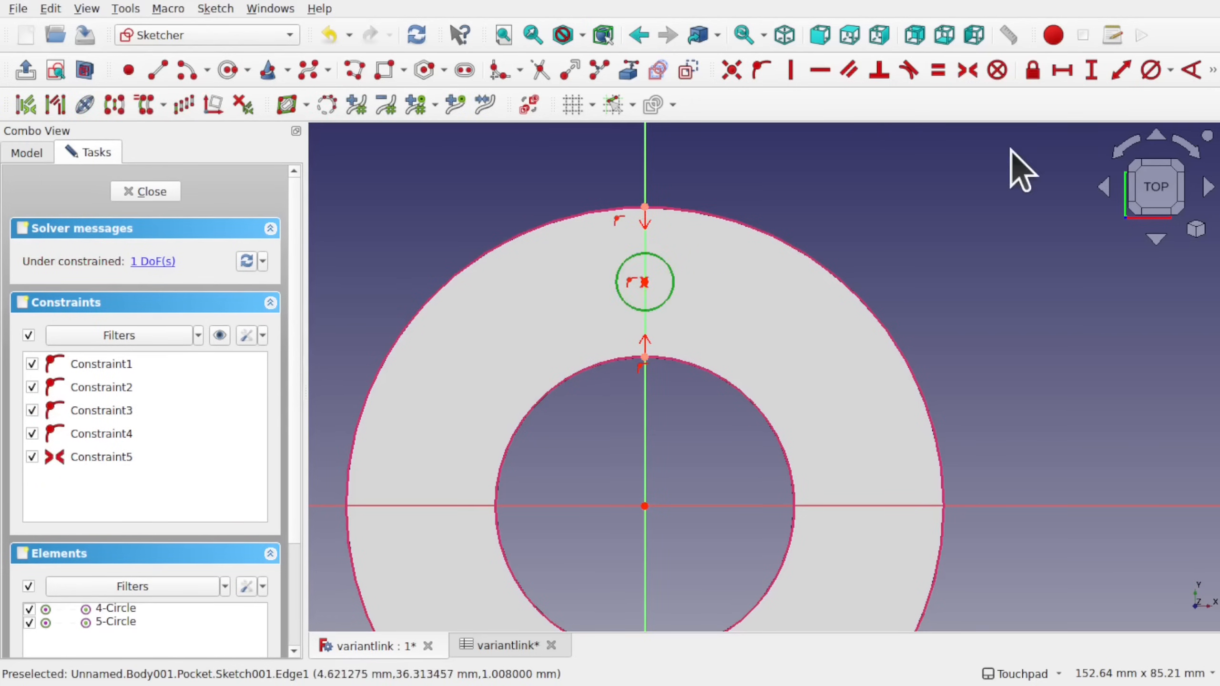
click(1145, 76)
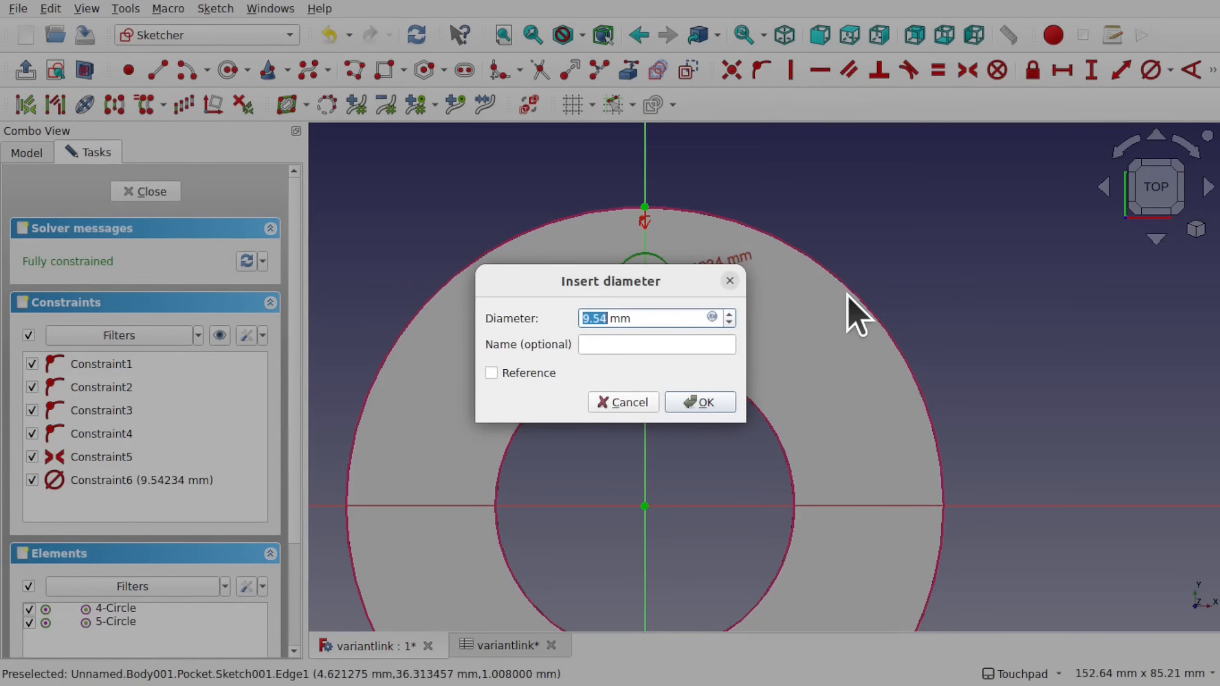
text(10)
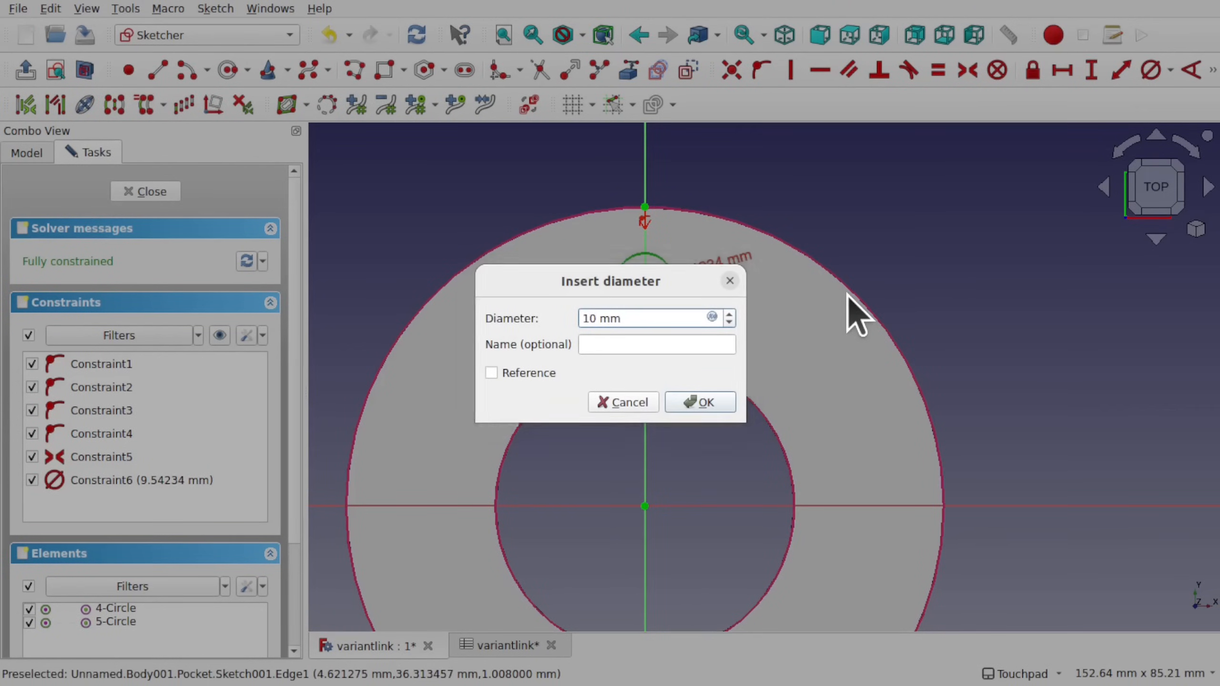
key(Return)
click(149, 191)
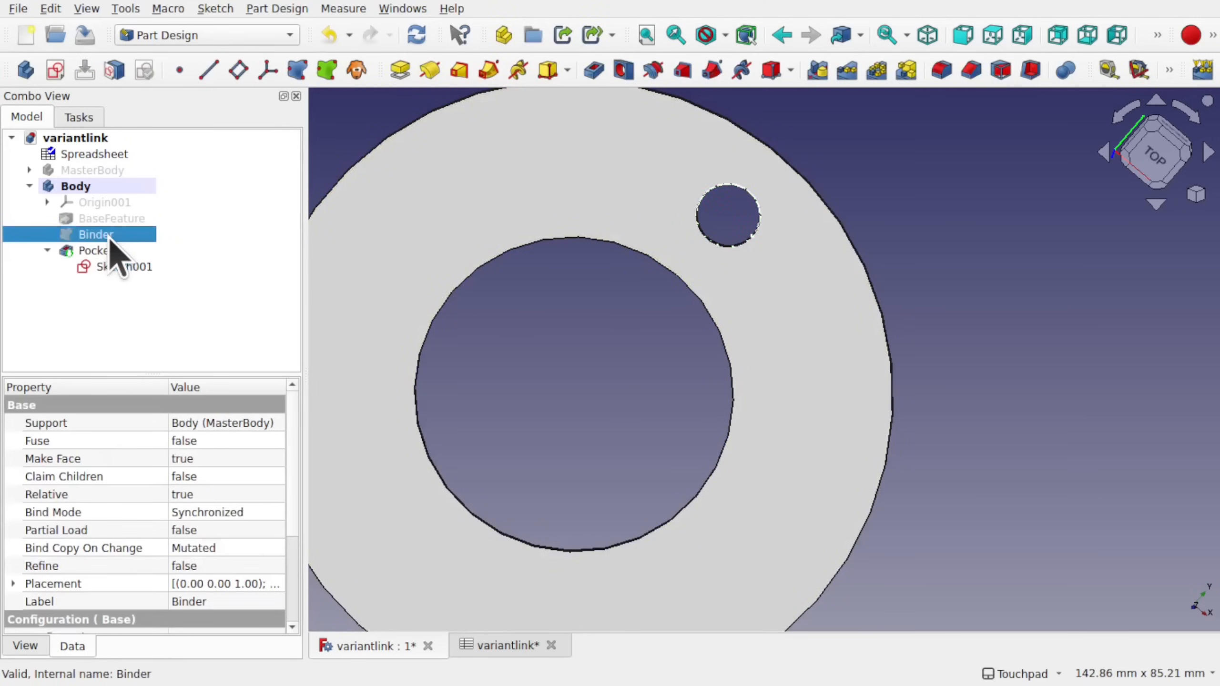
- Set the Binder's Configuration to Medium and inspect the resulting ring and pocket
scroll(291, 589, down, 3)
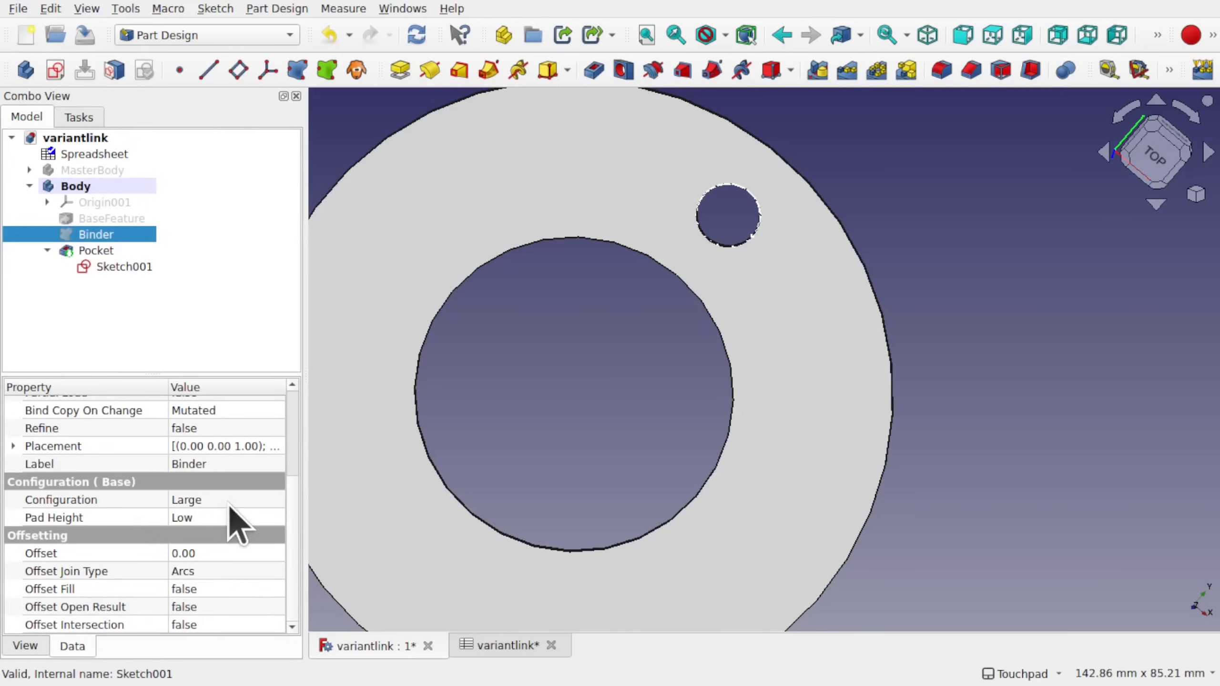
click(228, 517)
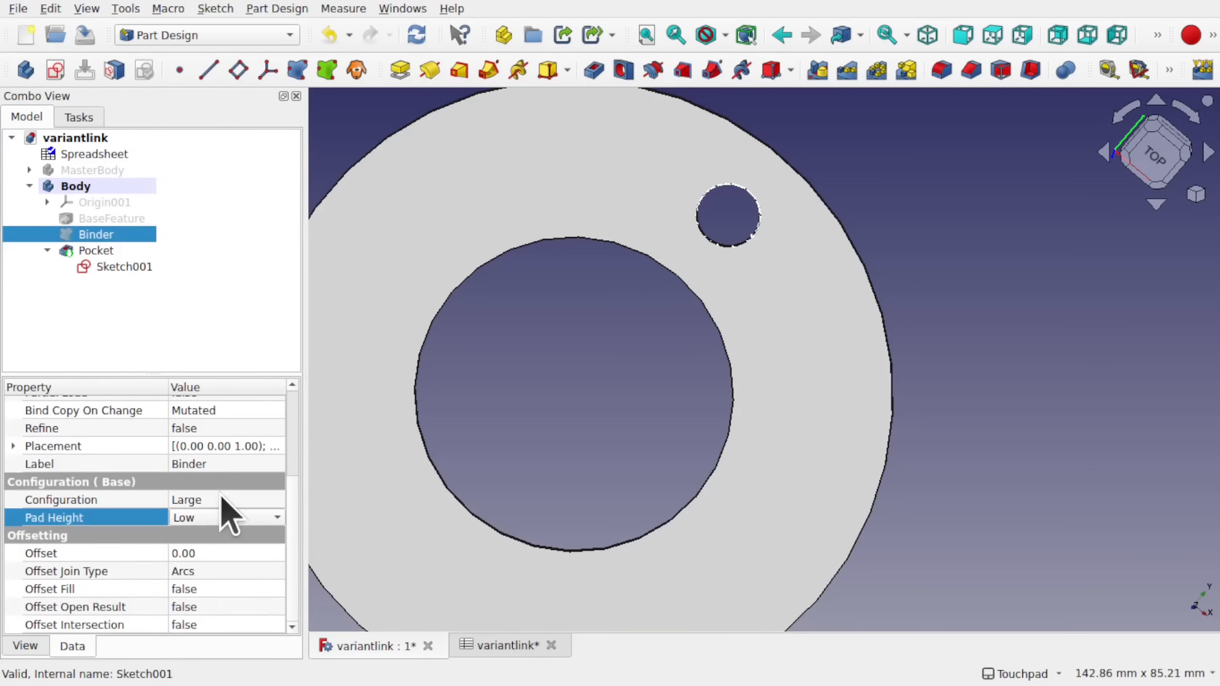
click(222, 498)
click(222, 498)
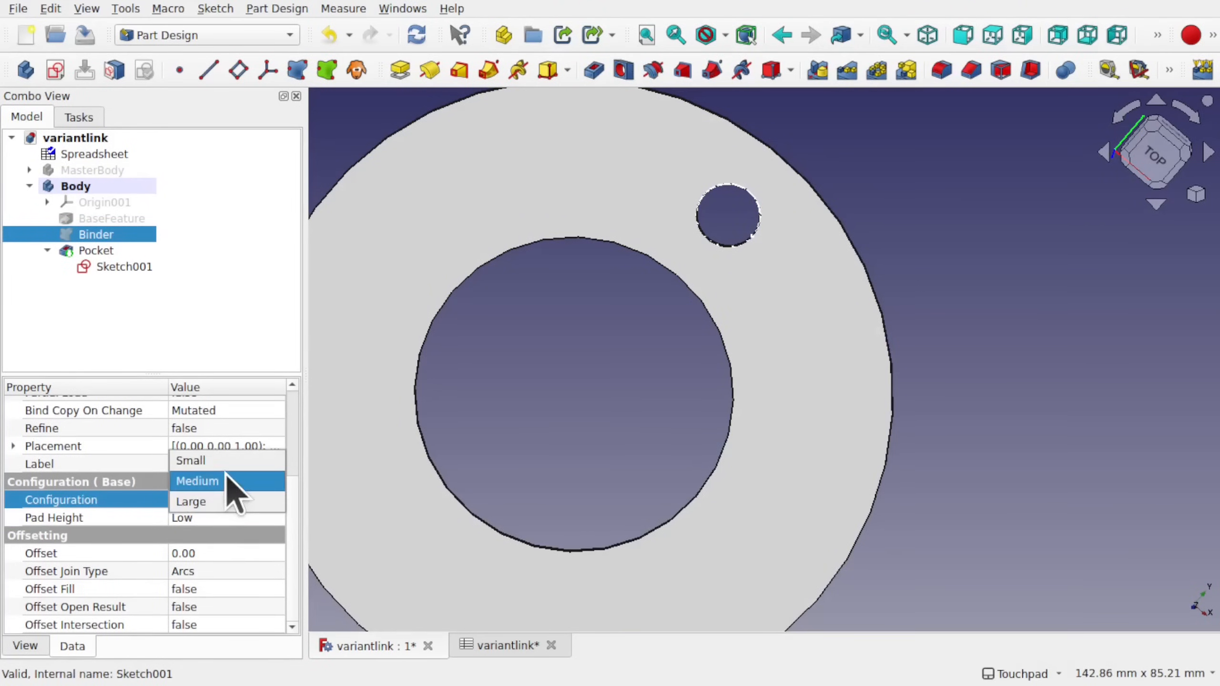
click(229, 481)
click(224, 517)
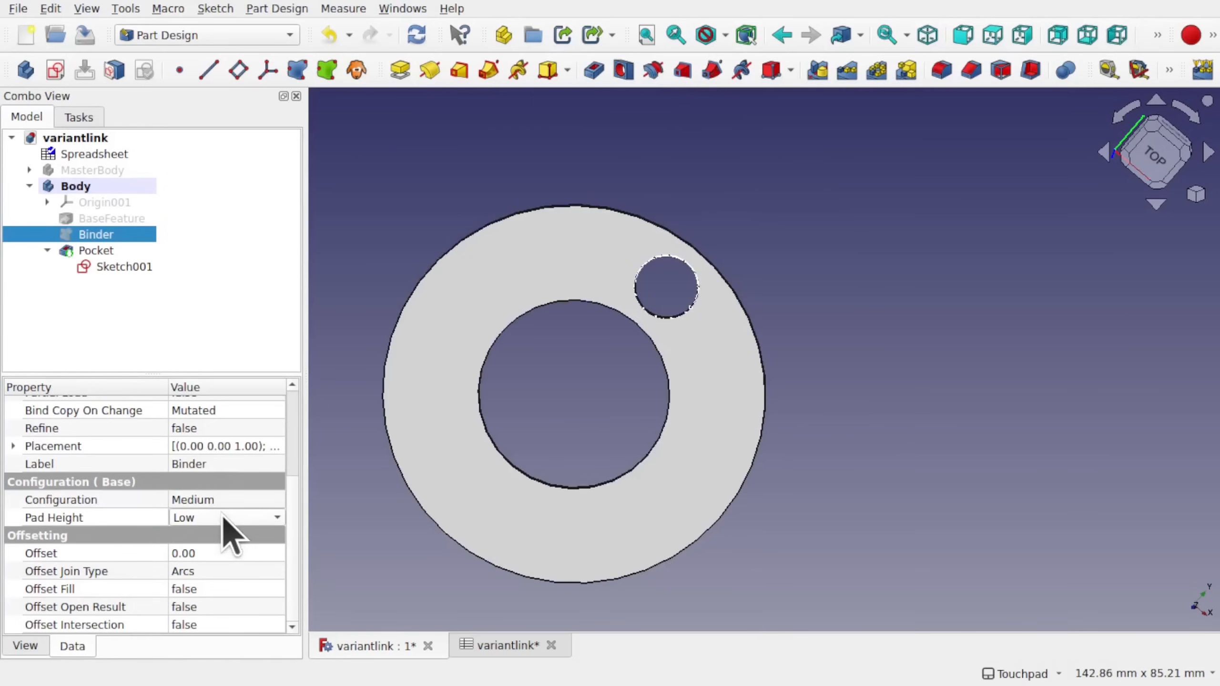
shift+drag(735, 345, 715, 301)
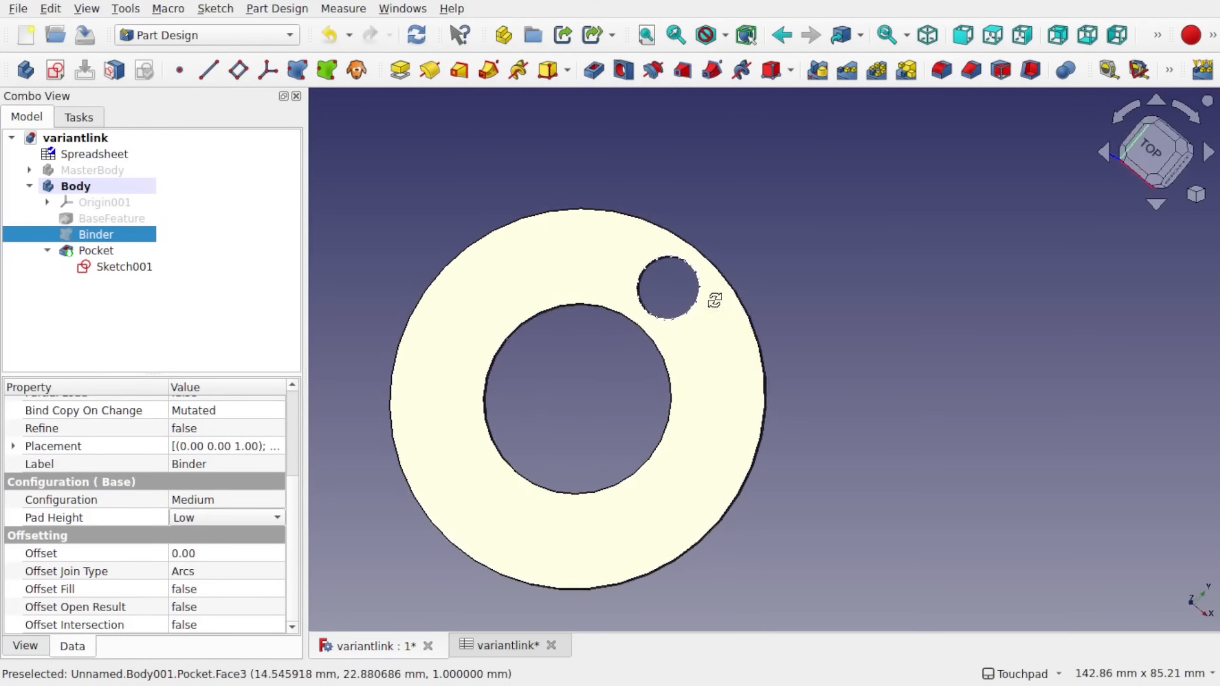
- Review the configuration spreadsheet and examine the circle's diameter constraint in the pocket sketch
double_click(91, 154)
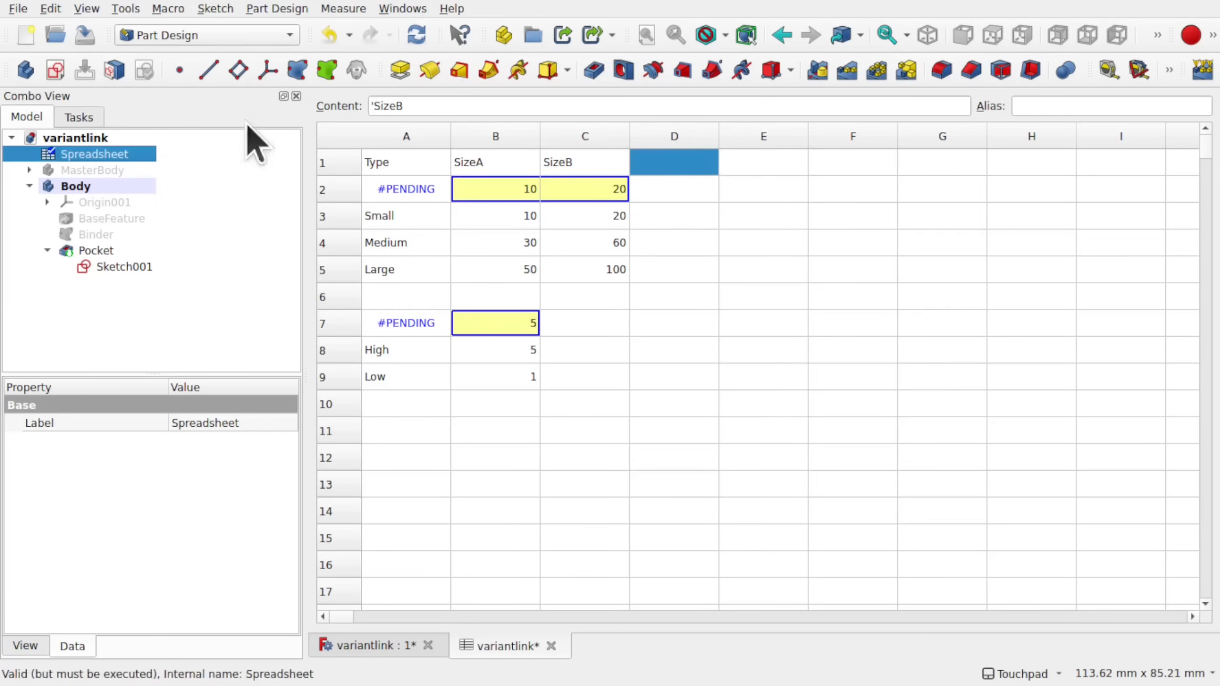
click(123, 267)
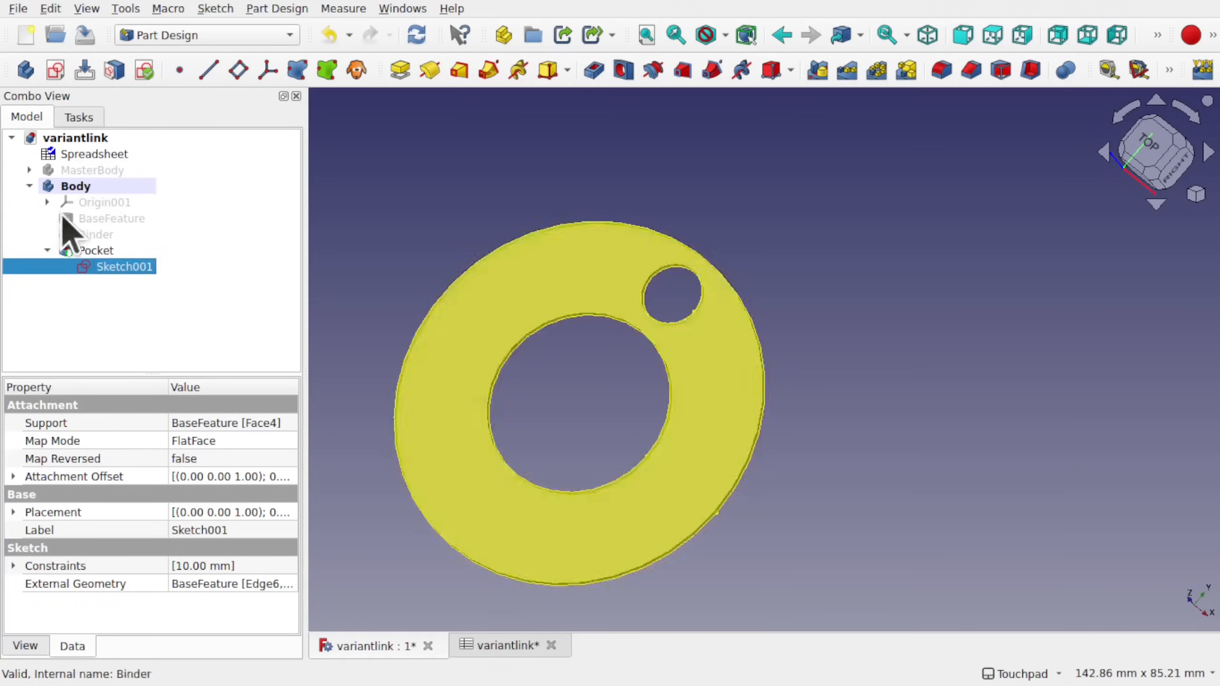
double_click(126, 267)
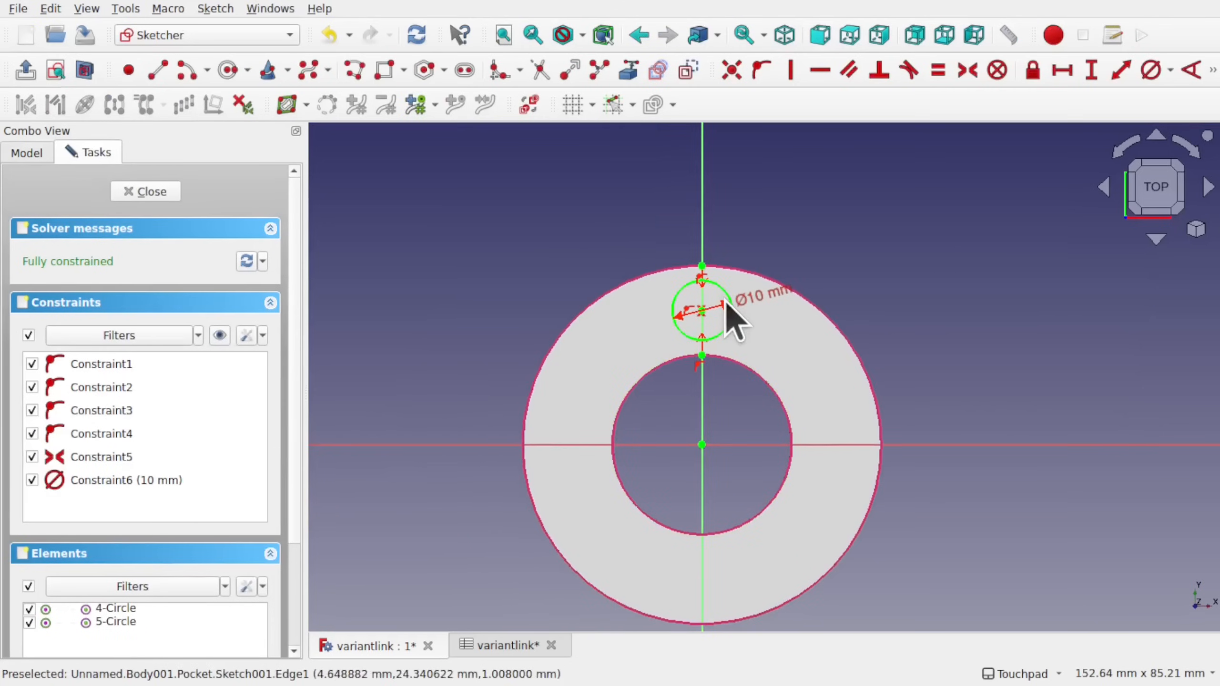
double_click(766, 299)
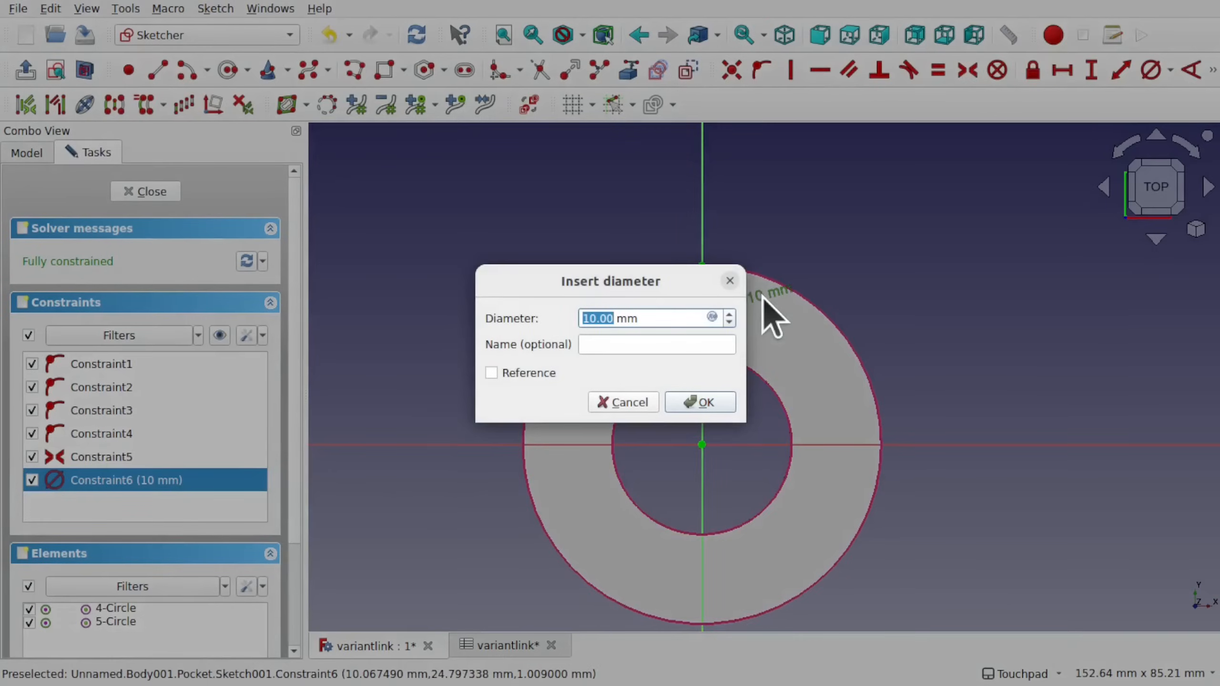
click(640, 406)
click(145, 192)
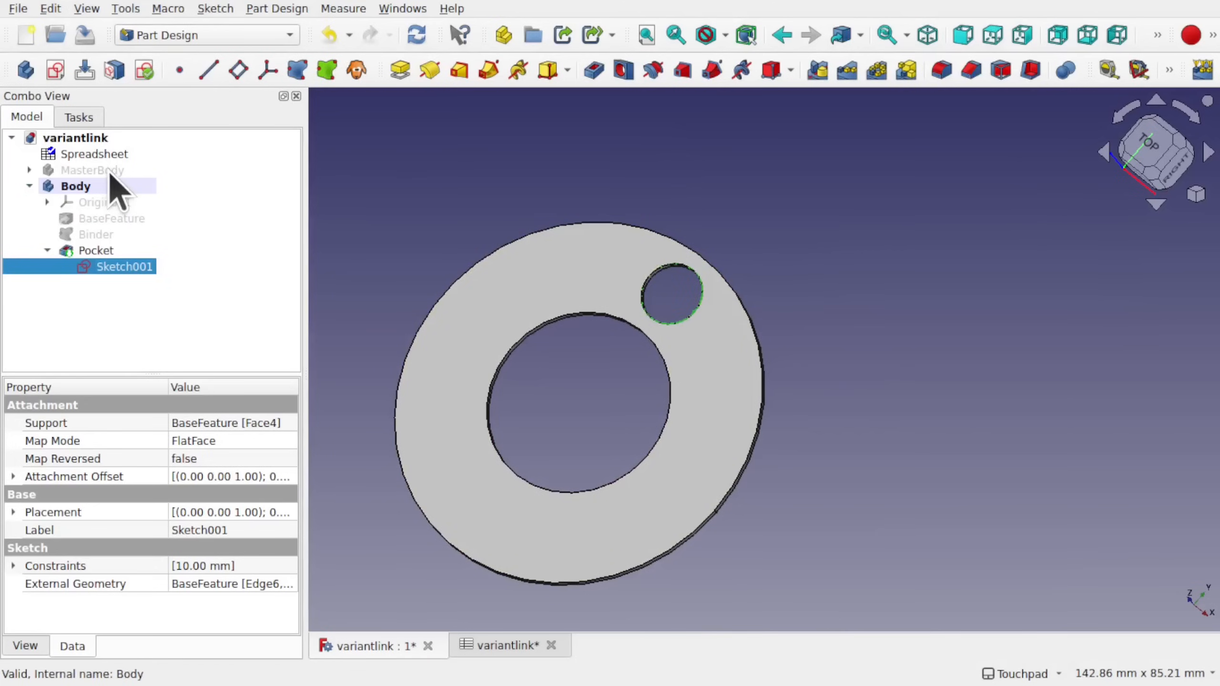
- Examine how the spreadsheet, MasterBody, Binder and pocket sketch relate through their configuration properties and tree contents
double_click(109, 157)
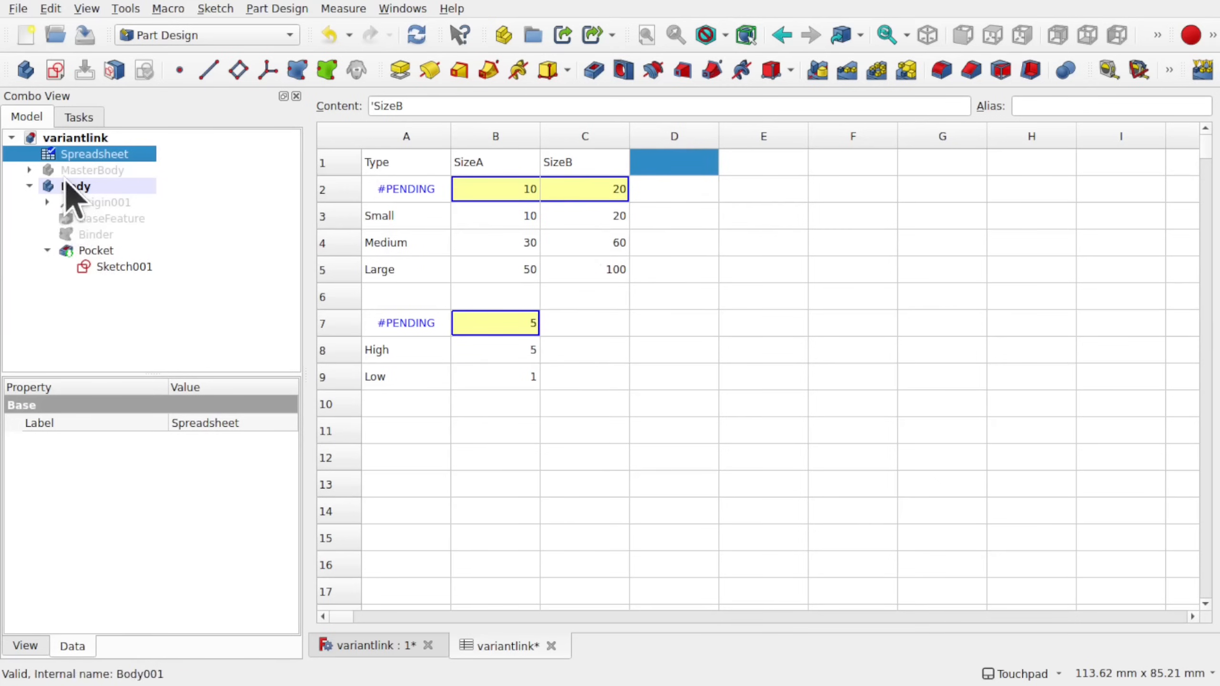
click(102, 171)
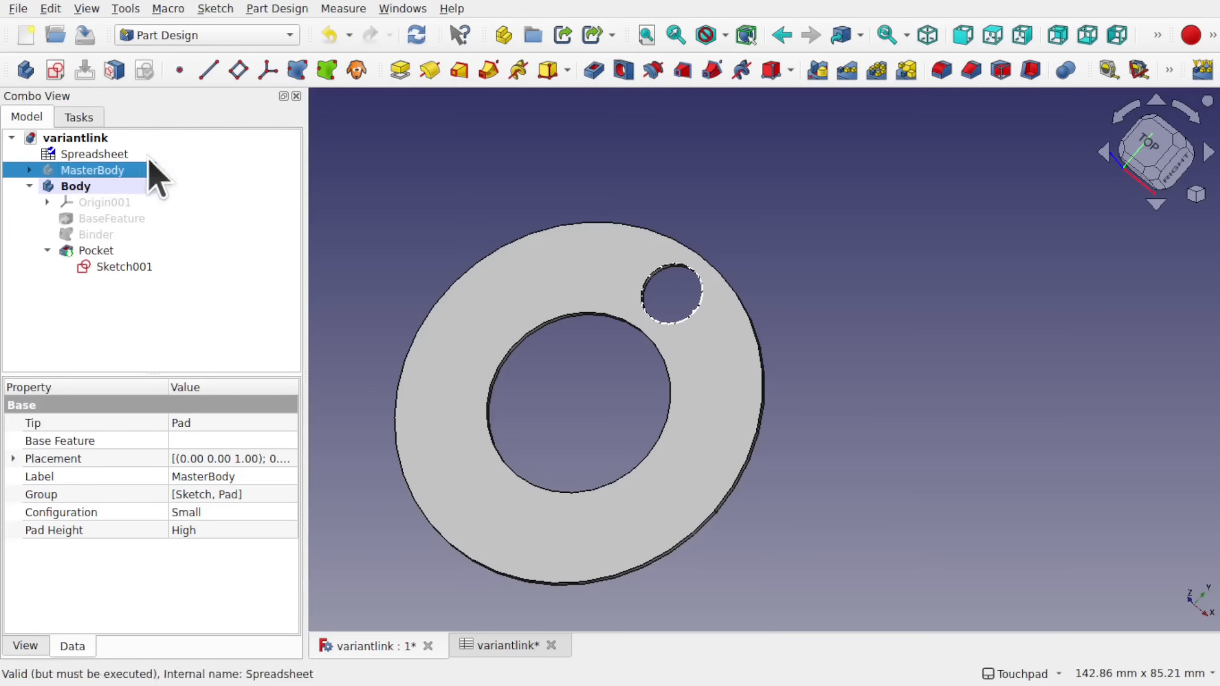
click(102, 234)
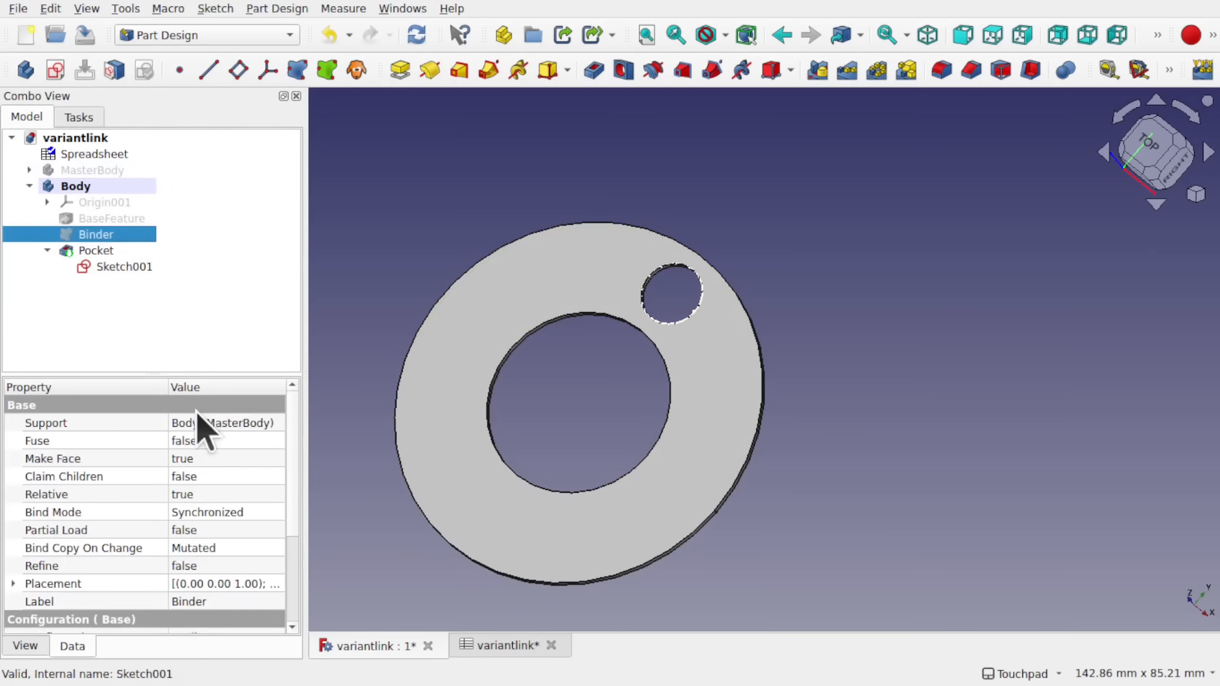
scroll(296, 476, down, 3)
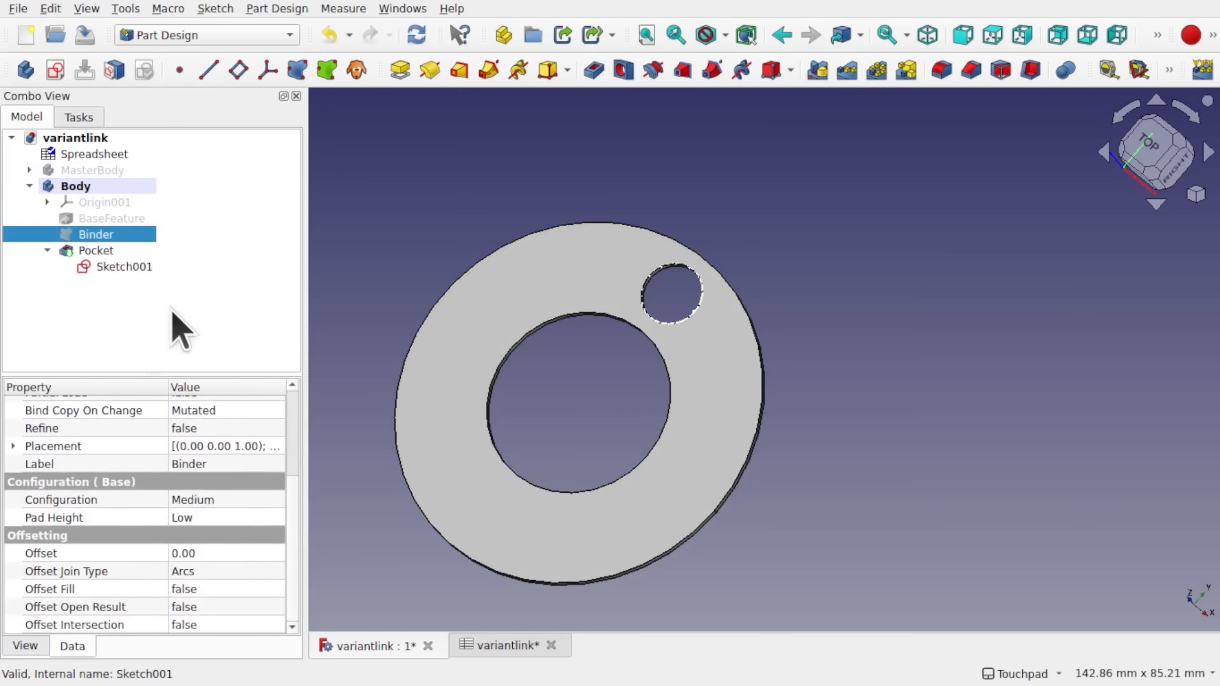
double_click(108, 153)
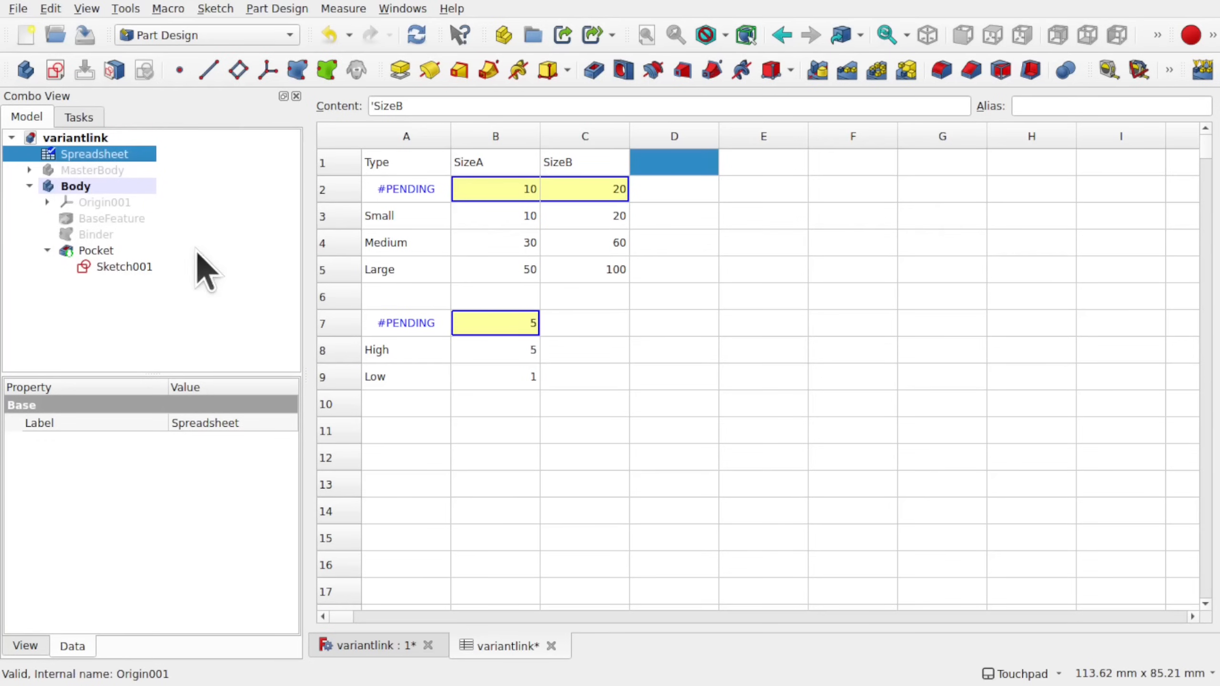
click(126, 268)
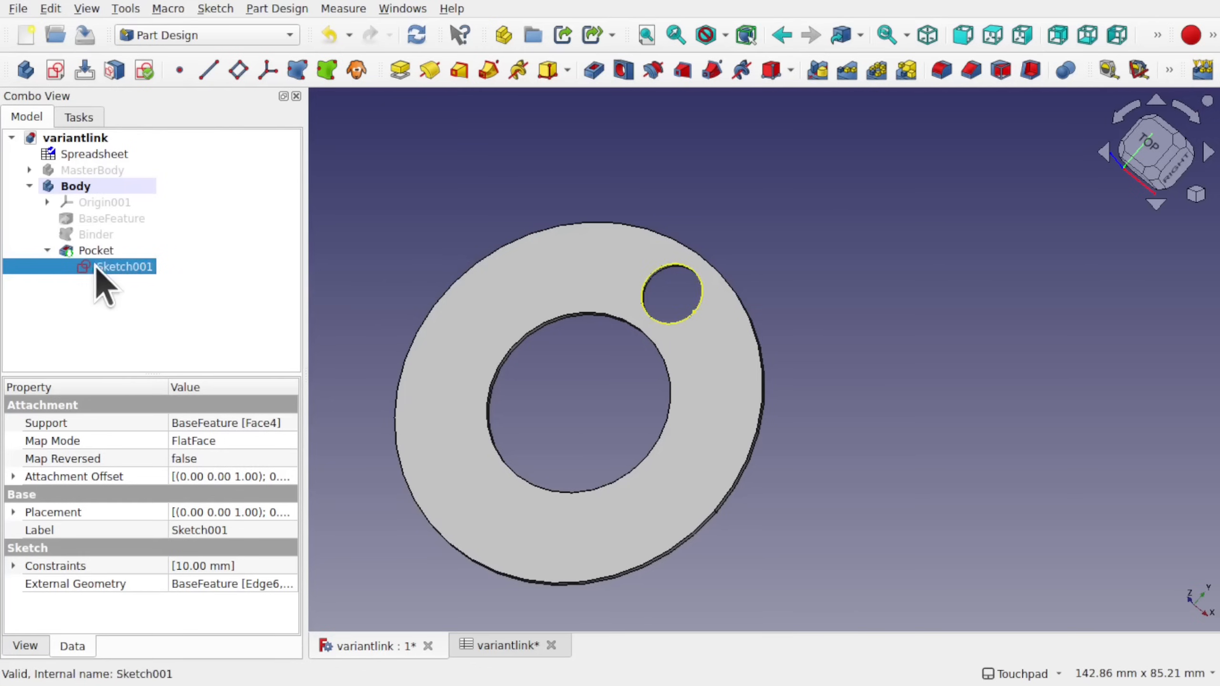
click(29, 170)
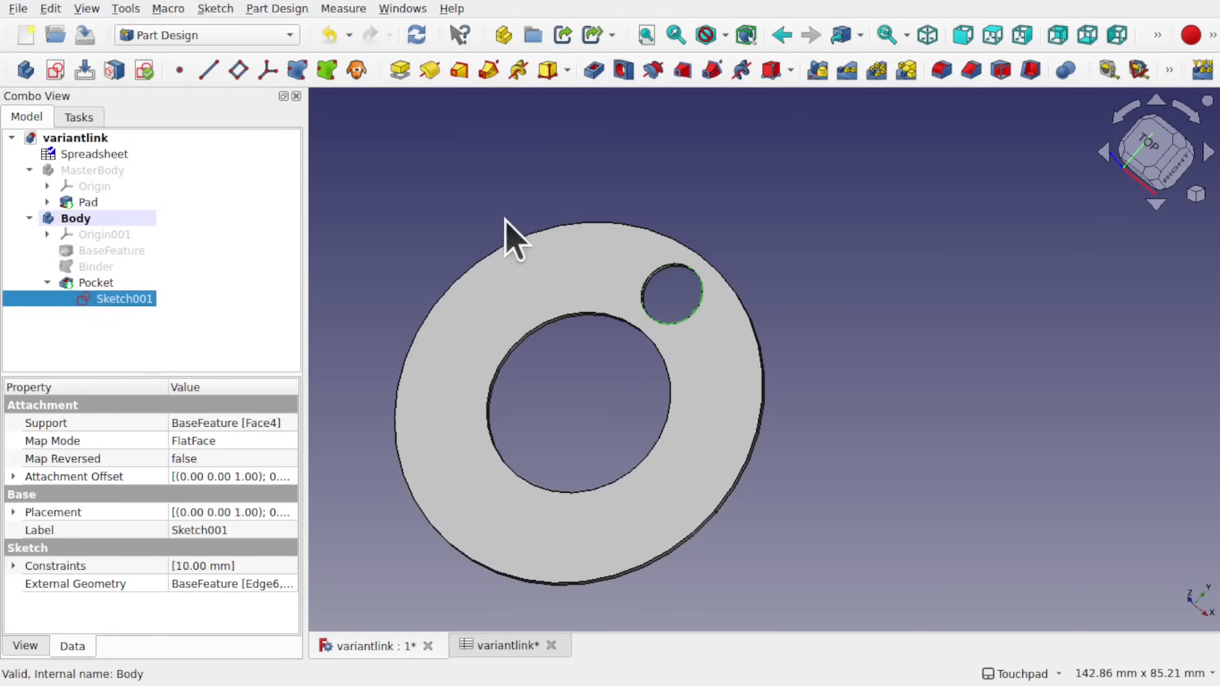
click(663, 280)
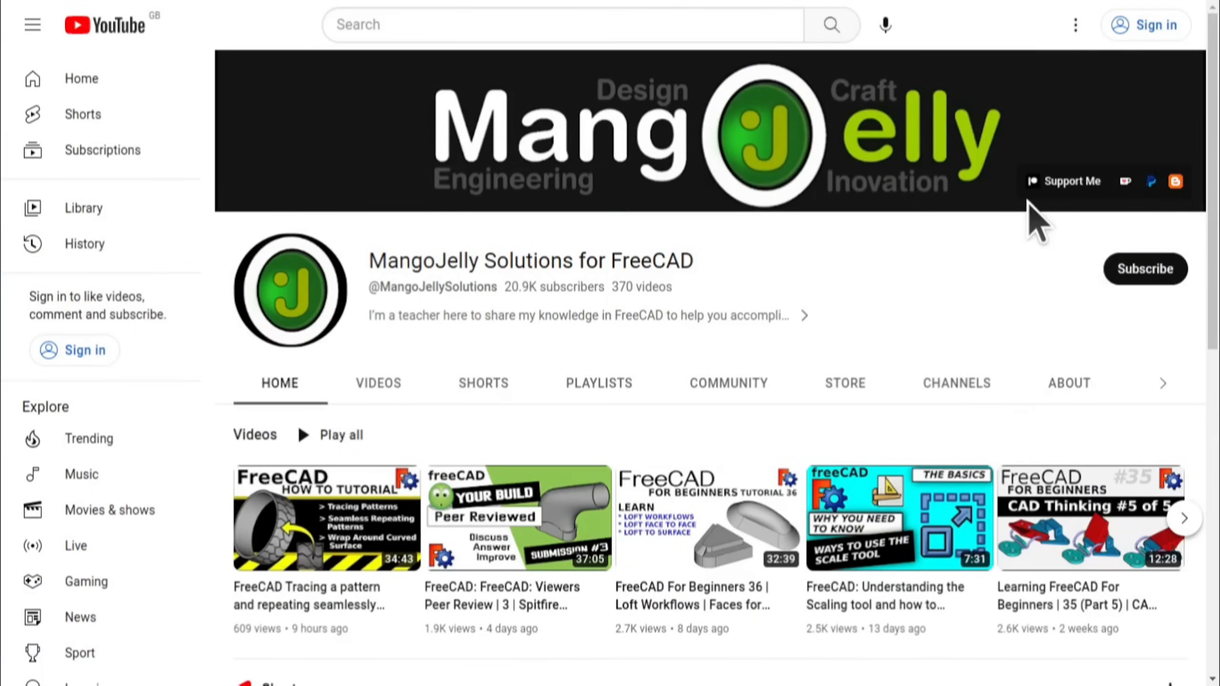
- On the MangoJelly Solutions YouTube channel, view the channel description and select its three donation links
click(1066, 383)
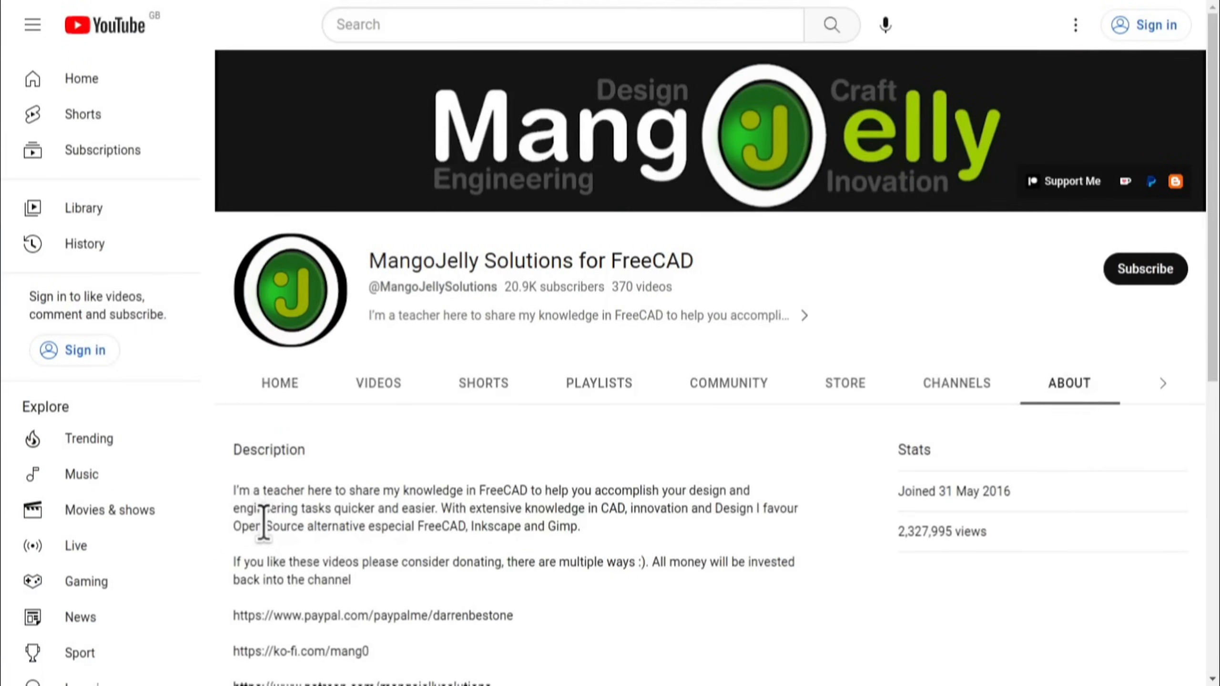
scroll(262, 517, down, 5)
drag(511, 480, 234, 401)
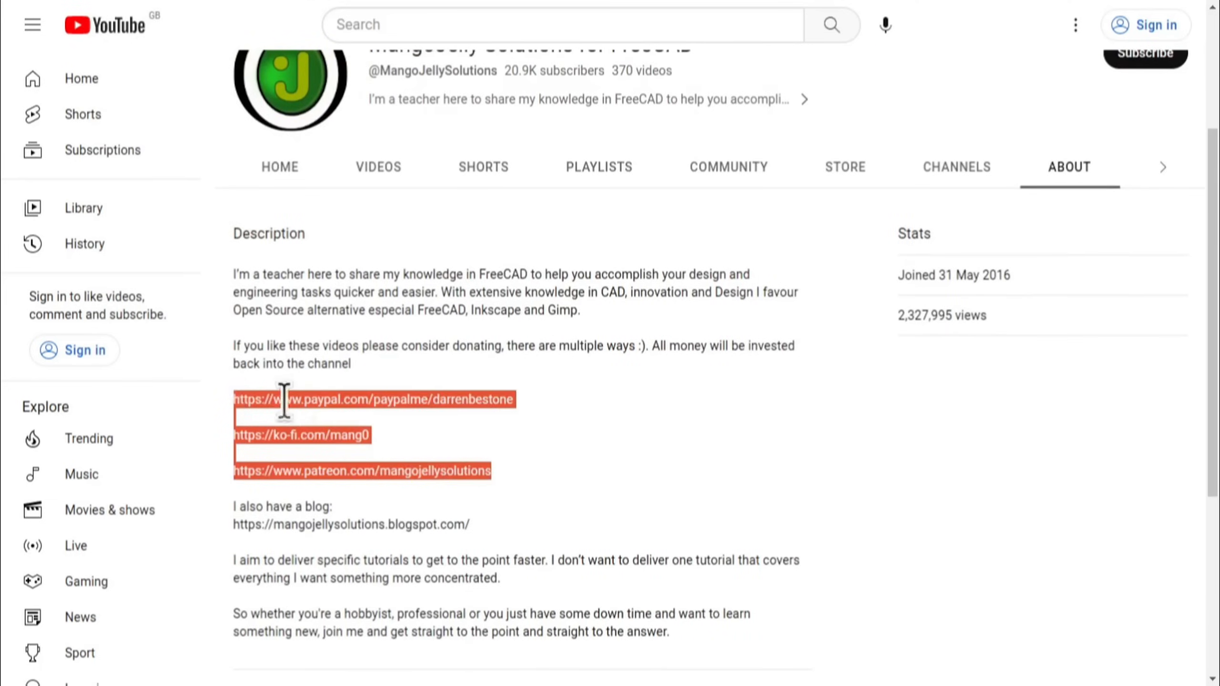